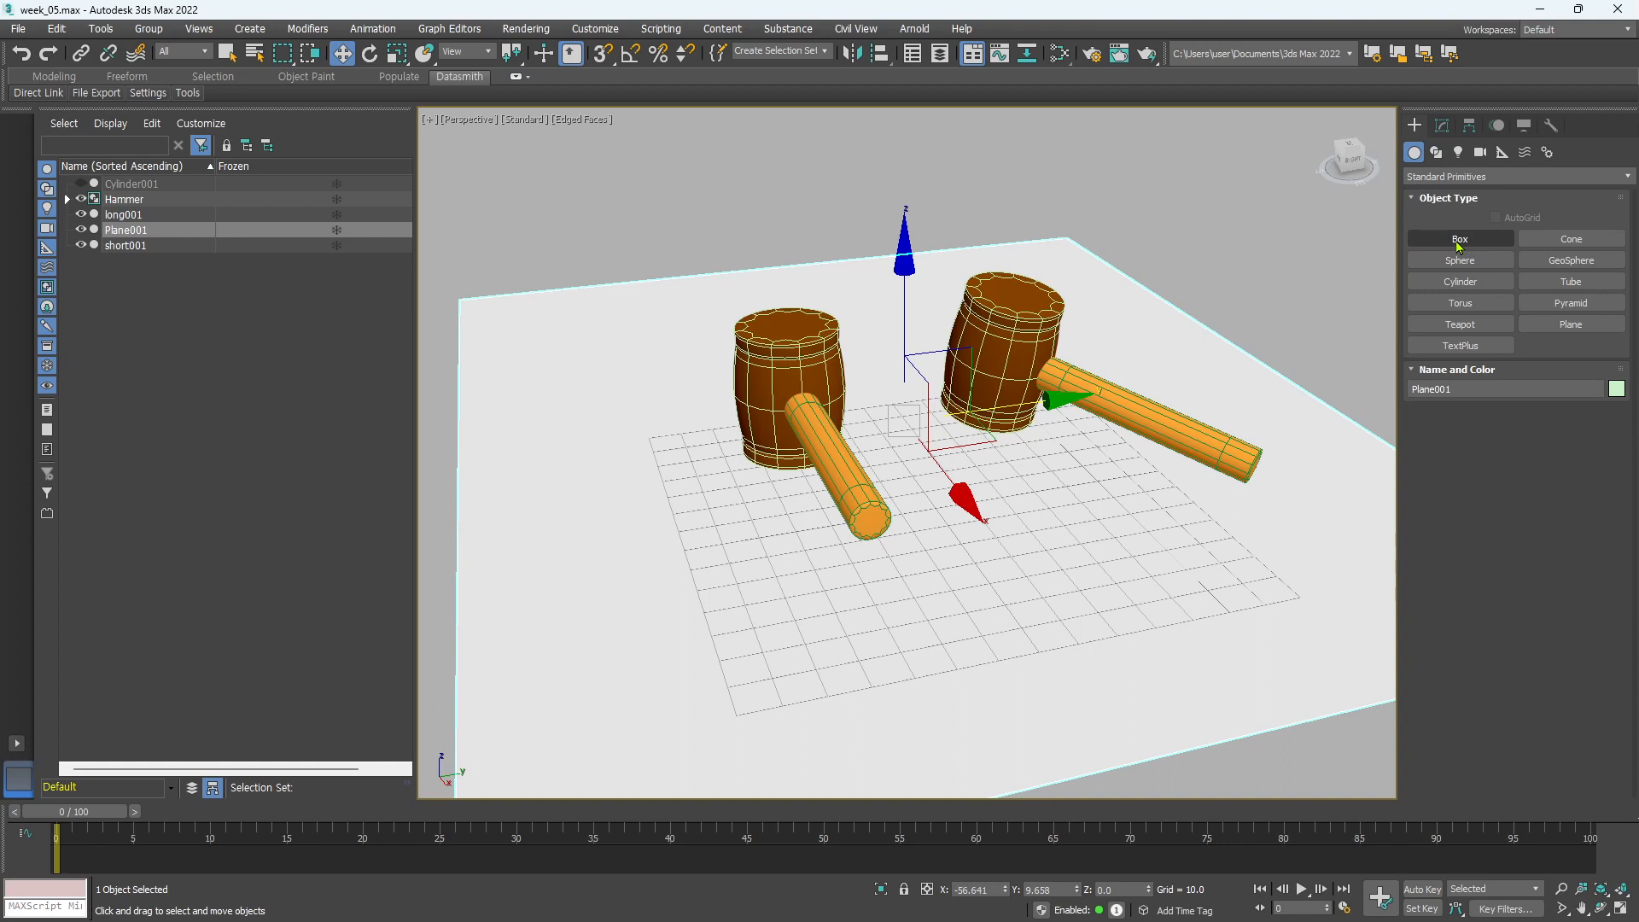
Create a box on the ground plane in front of the hammers, about 43 long, 57 wide and 38 high
left_click(1459, 242)
left_click_drag(671, 572, 896, 663)
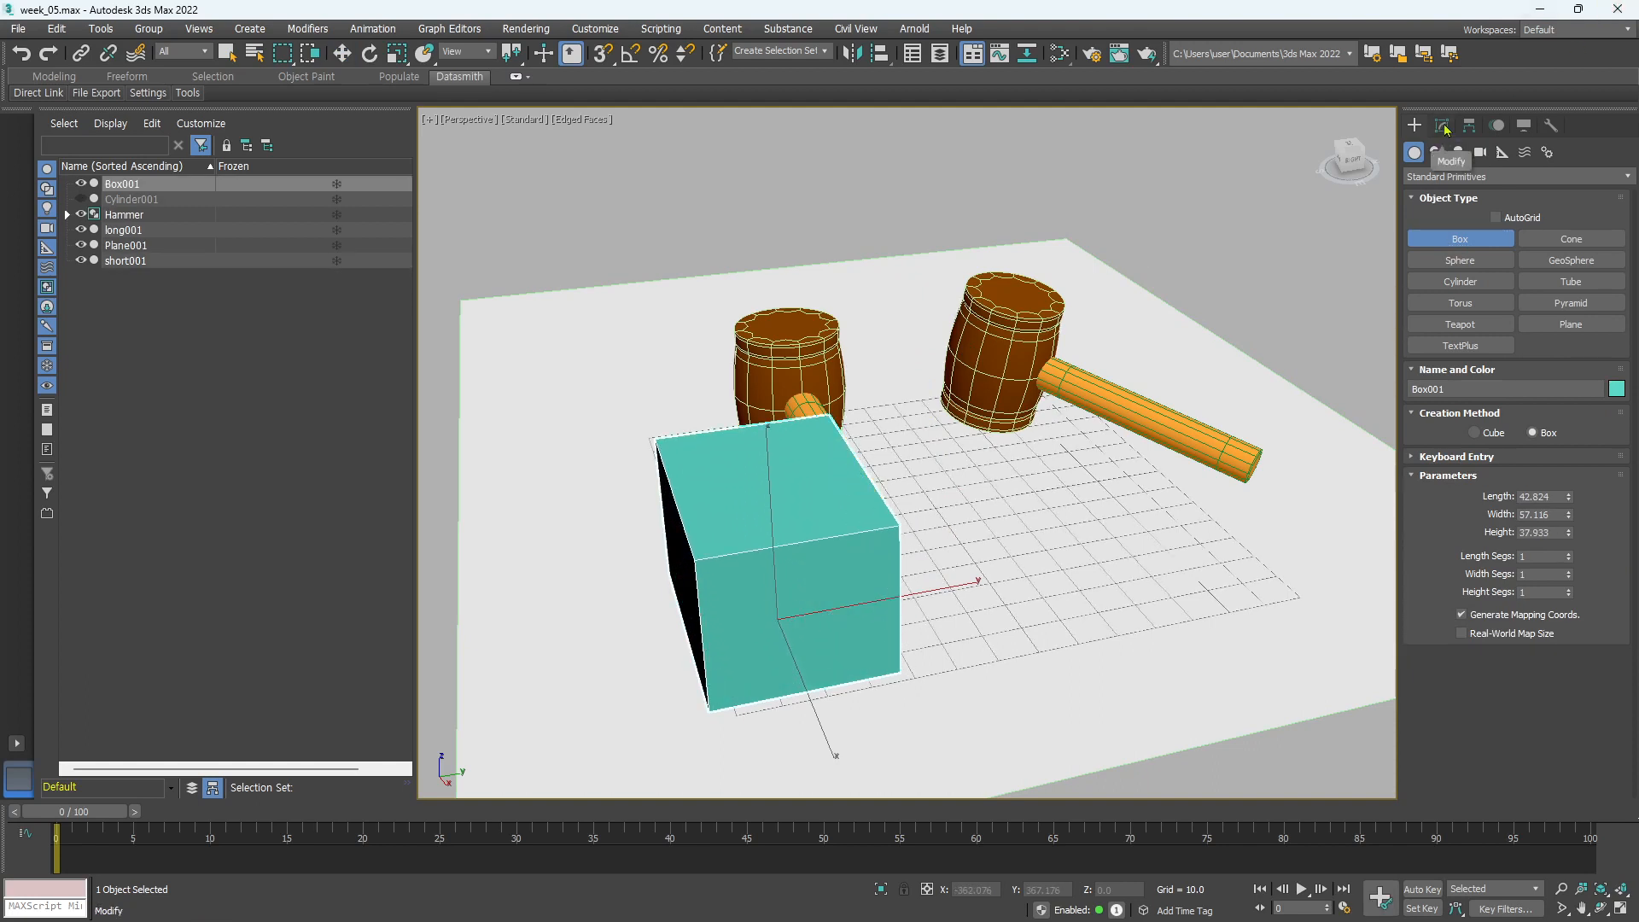
key("w")
left_click(1443, 126)
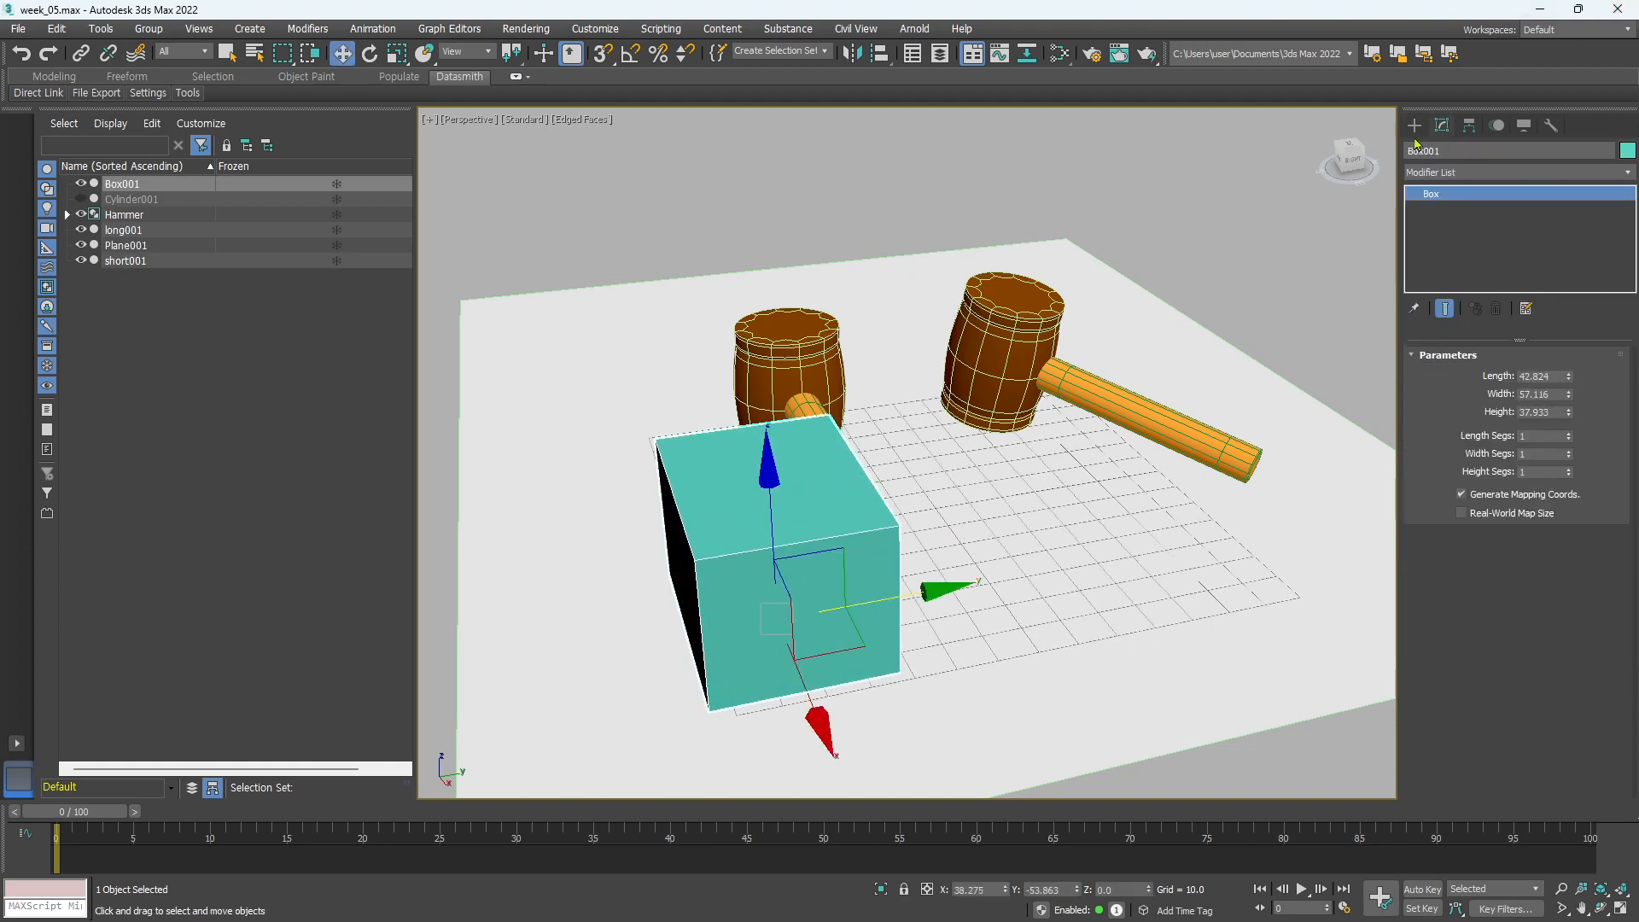
Set the new box's length, width and height to 40 each
left_click(1568, 376)
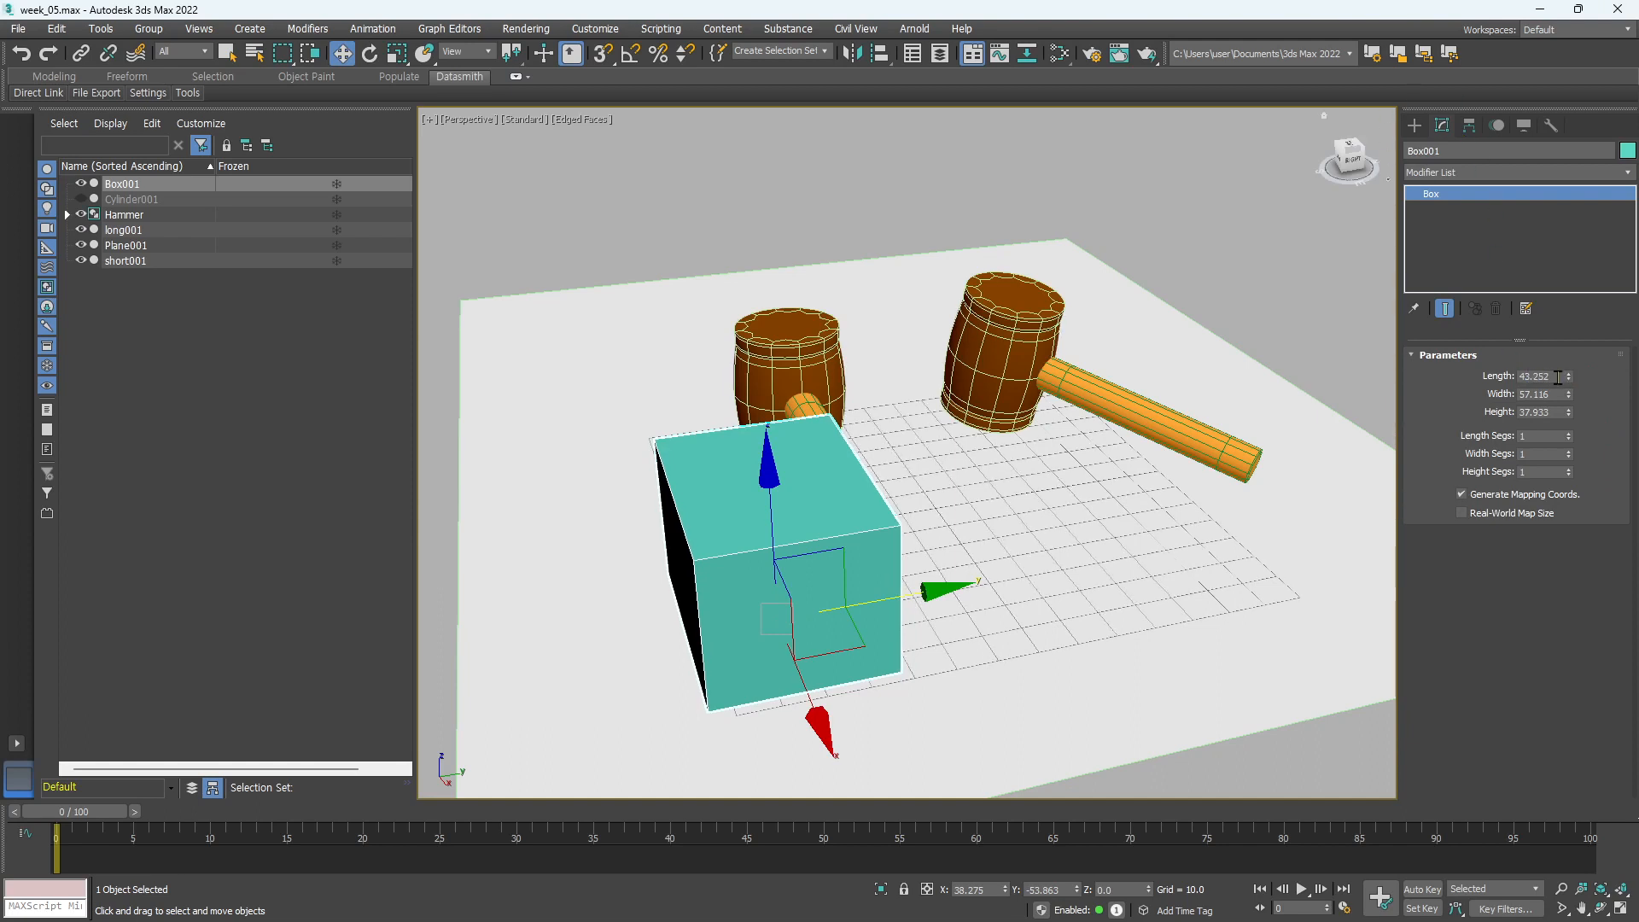
double_click(1559, 377)
type("40")
key("Tab")
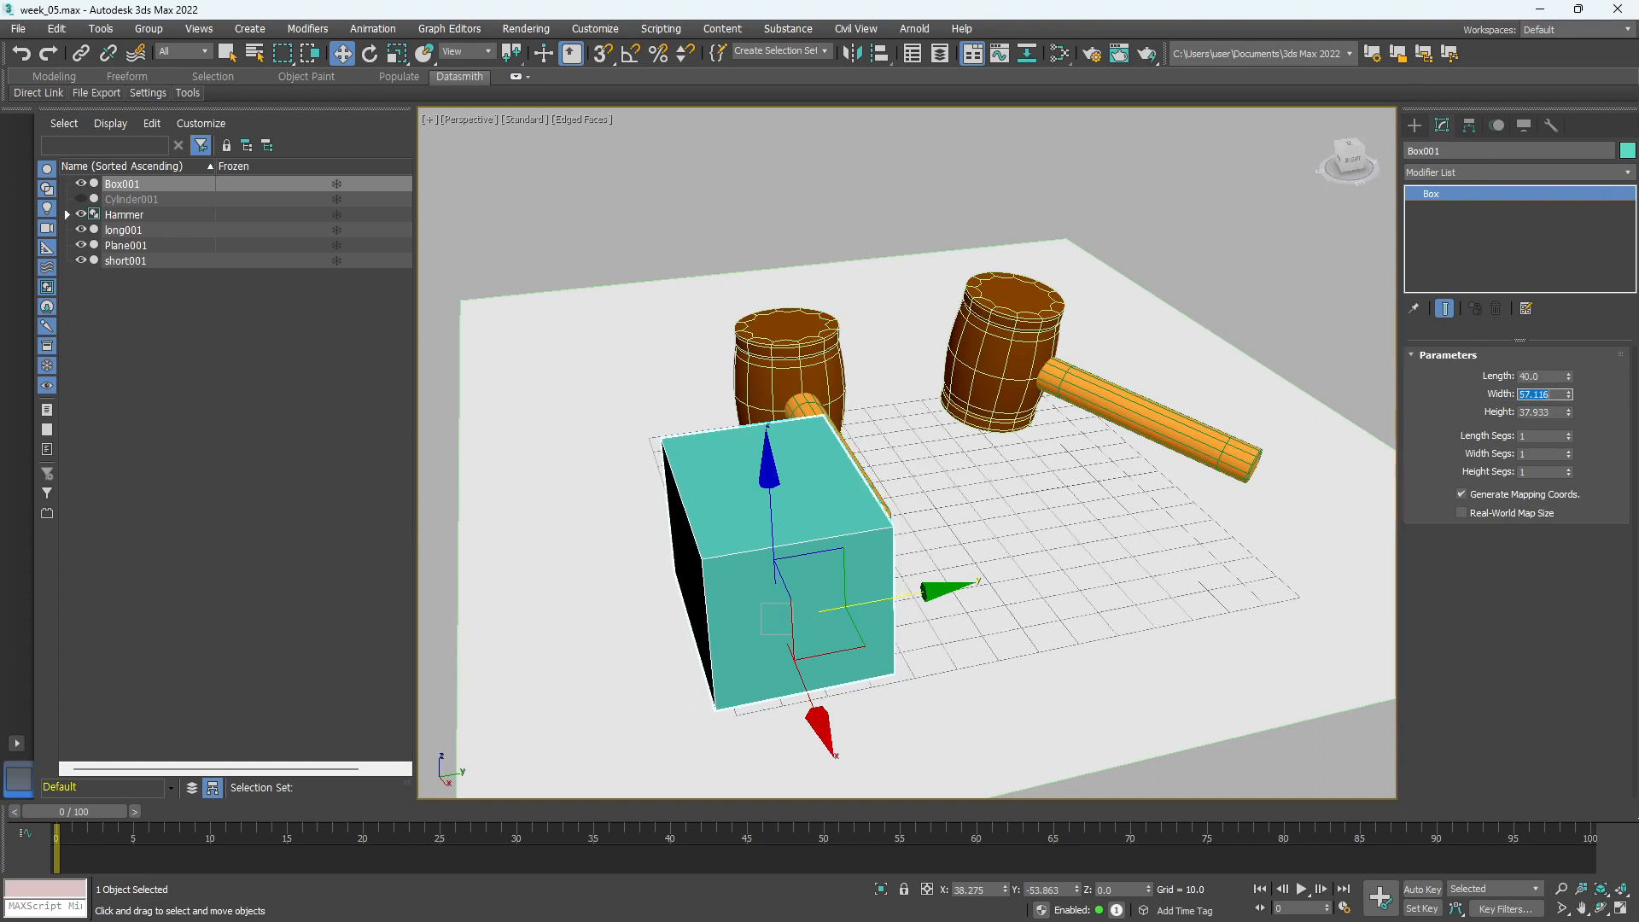
type("40")
key("Tab")
type("40")
key("Return")
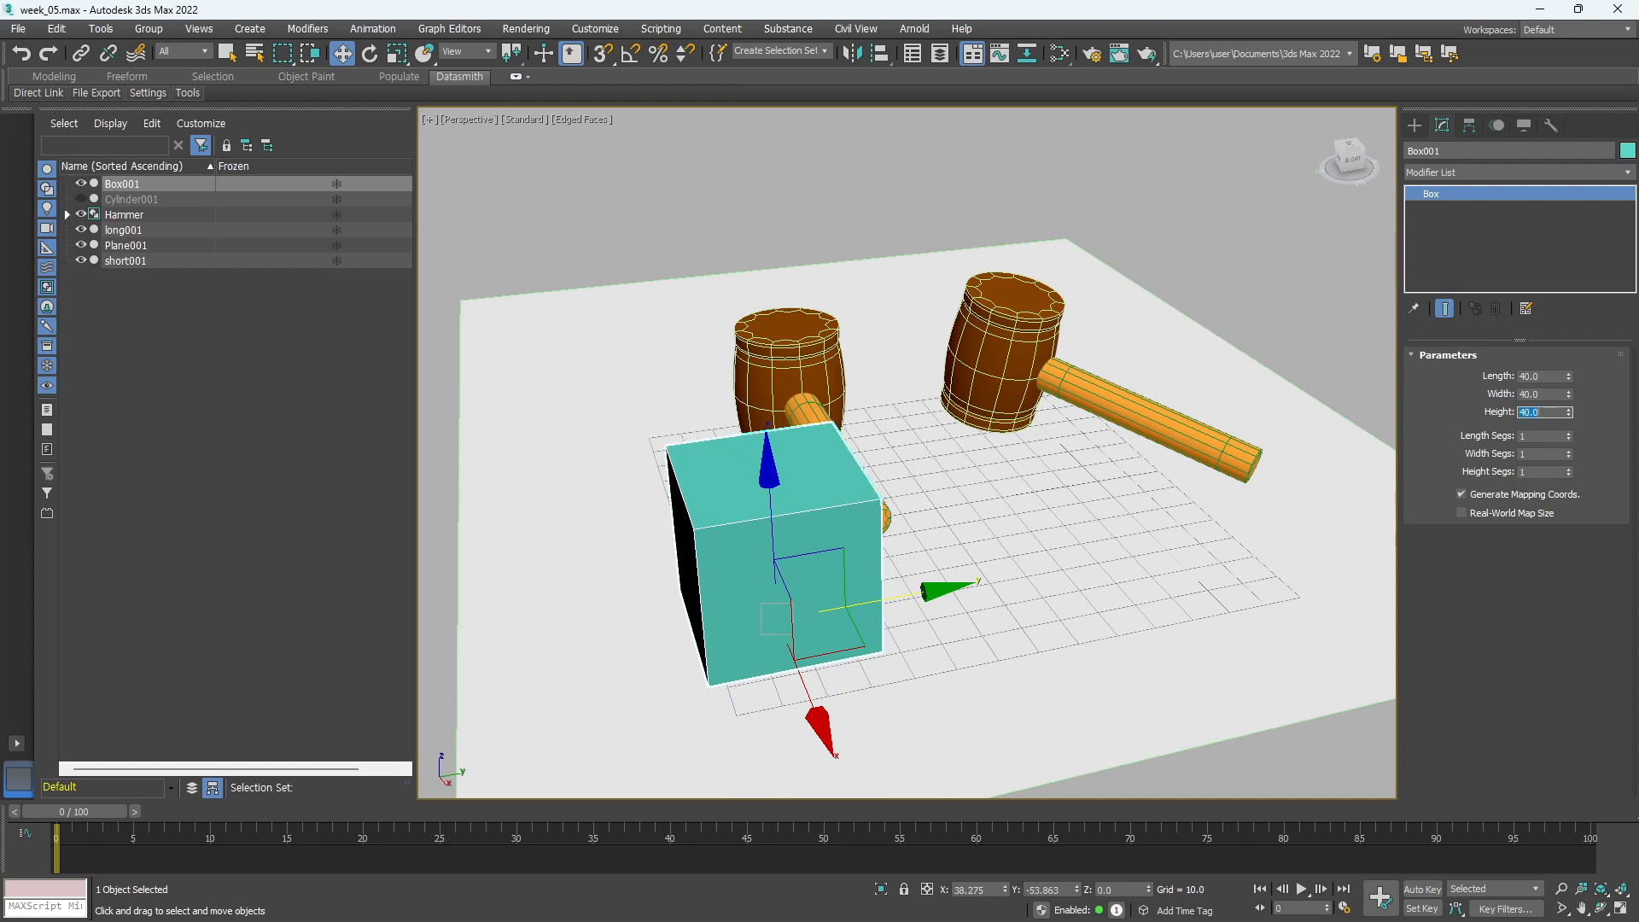
Convert the box to an Editable Poly
mouse_move(1043, 629)
middle_mouse_down("alt")
mouse_move(1061, 603)
mouse_move(1037, 625)
middle_mouse_up("alt")
right_click(972, 481)
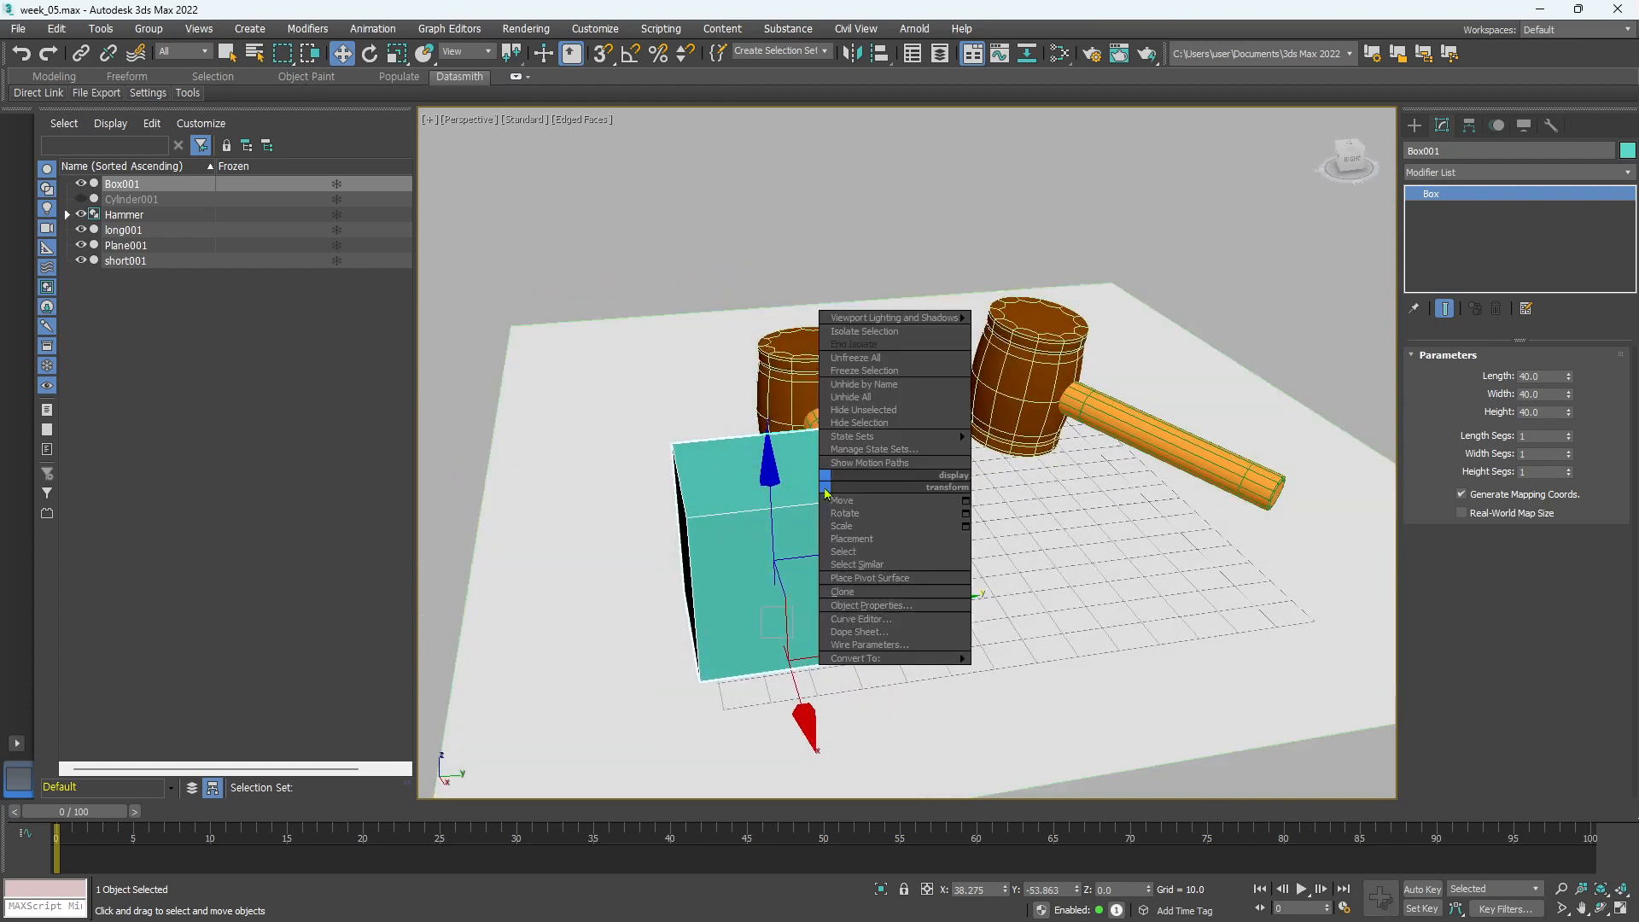
mouse_move(939, 658)
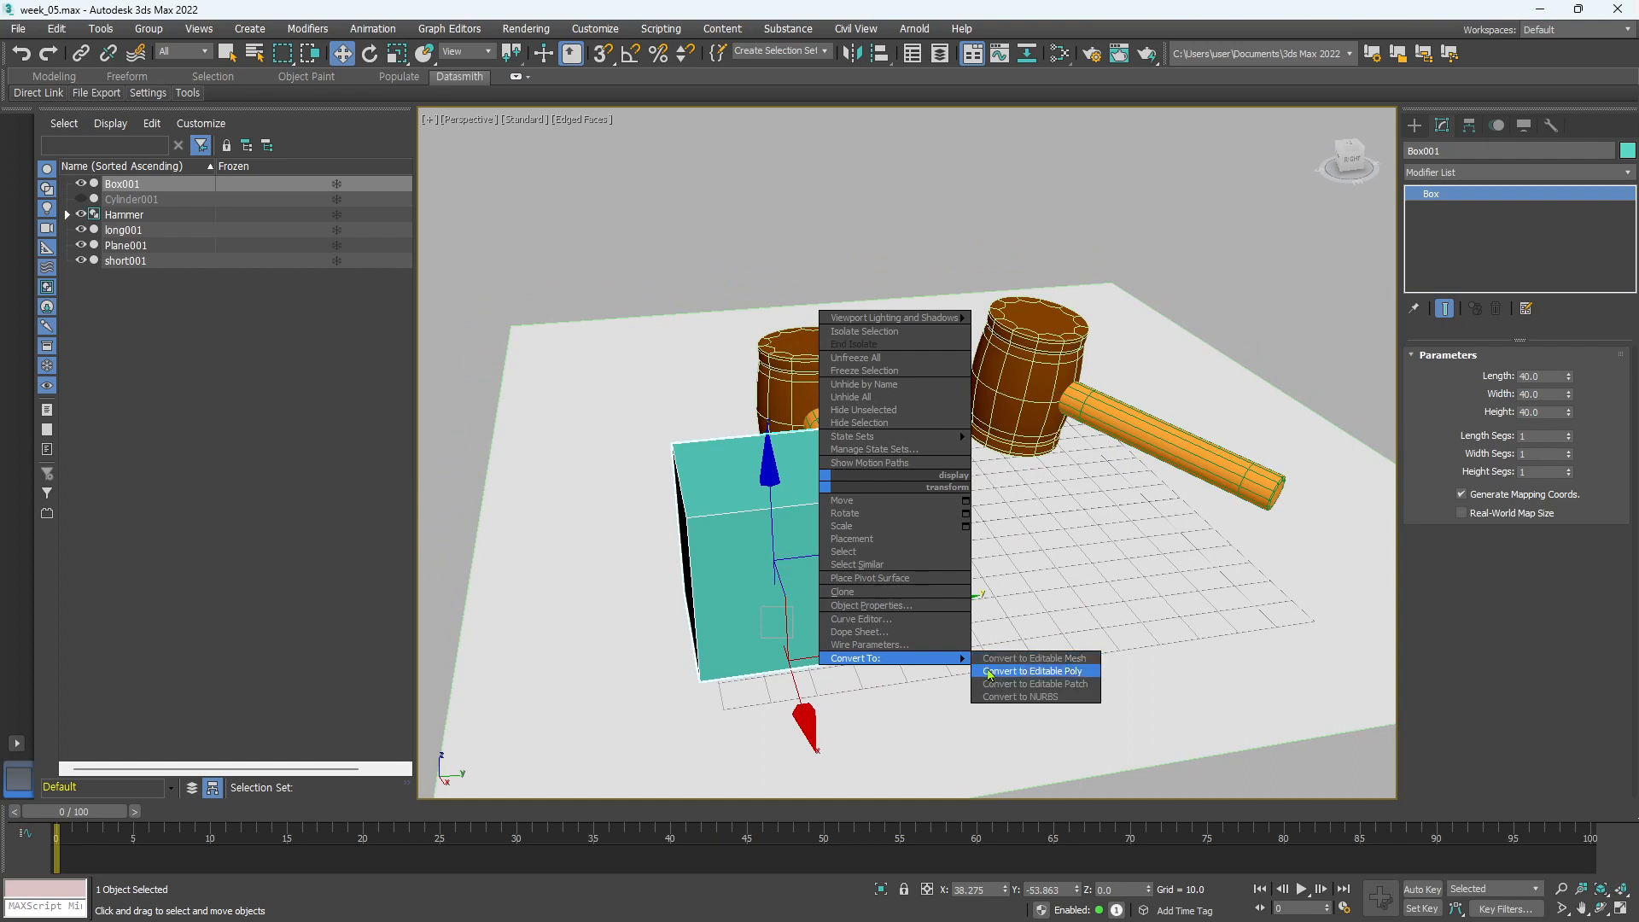
left_click(988, 670)
Add a MeshSmooth modifier to the box
left_click(1544, 172)
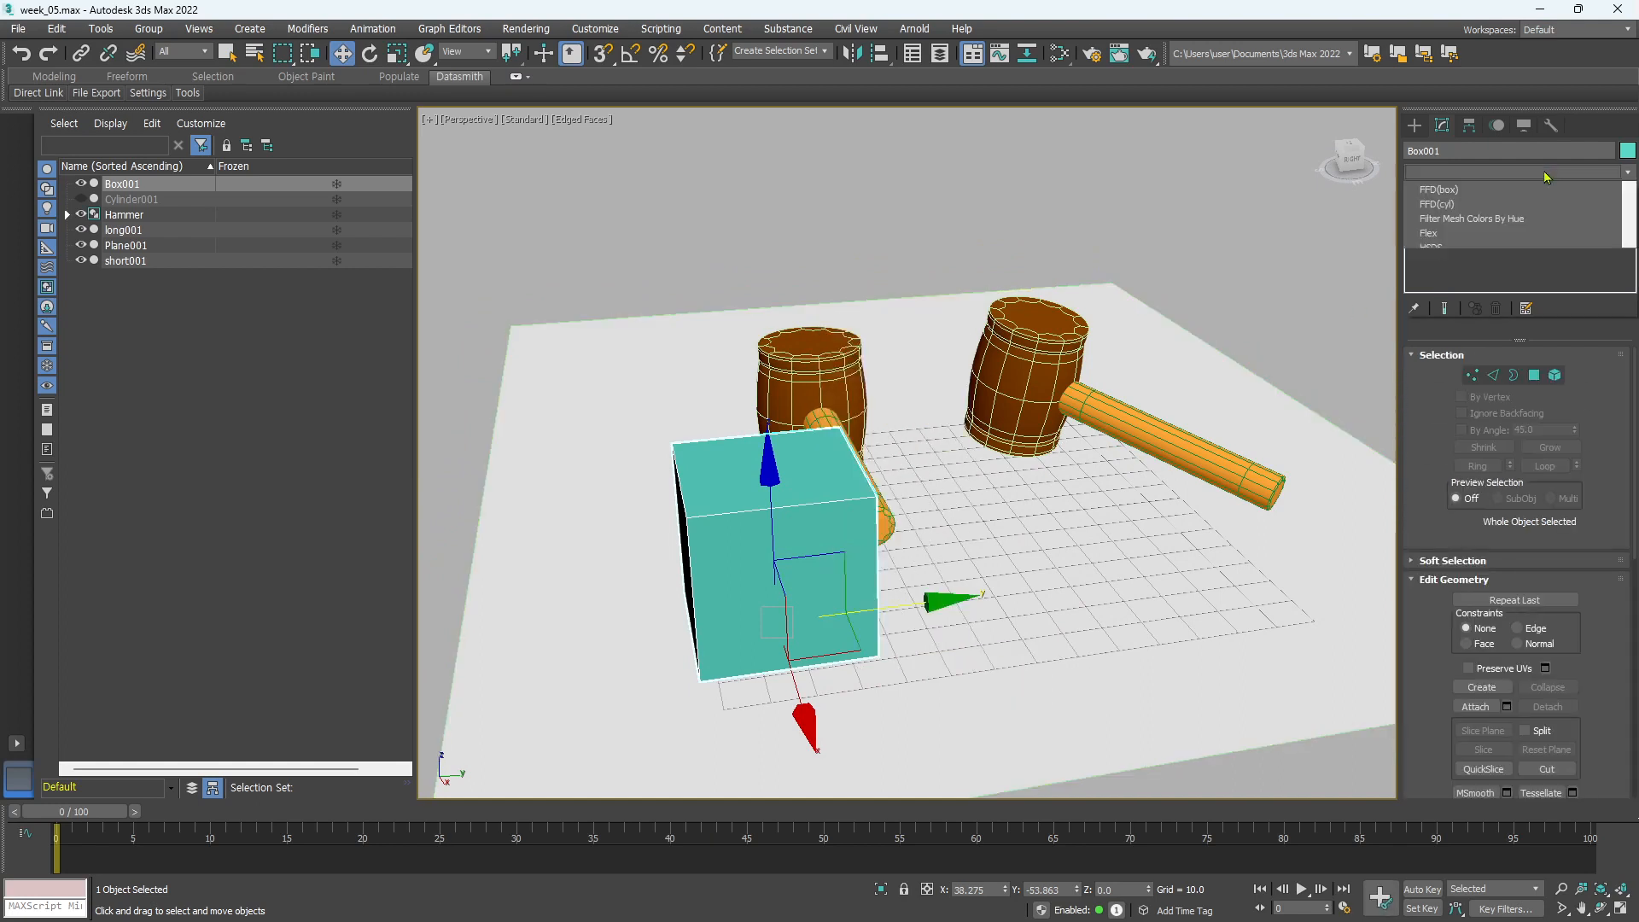
scroll(1503, 513, "down", 5)
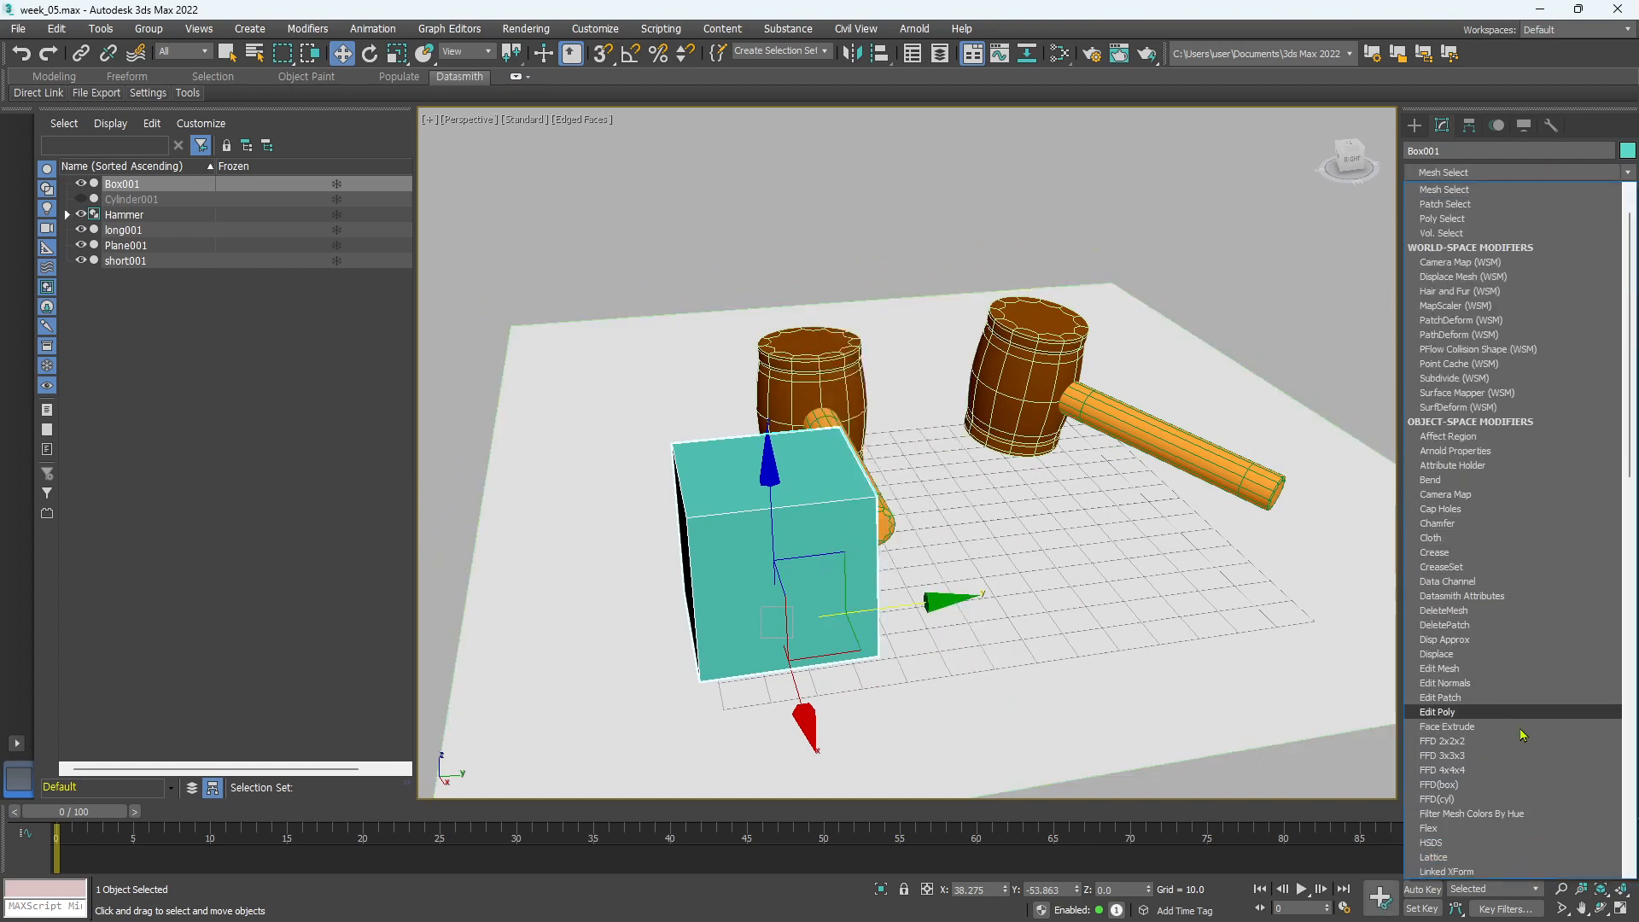
left_click(1490, 814)
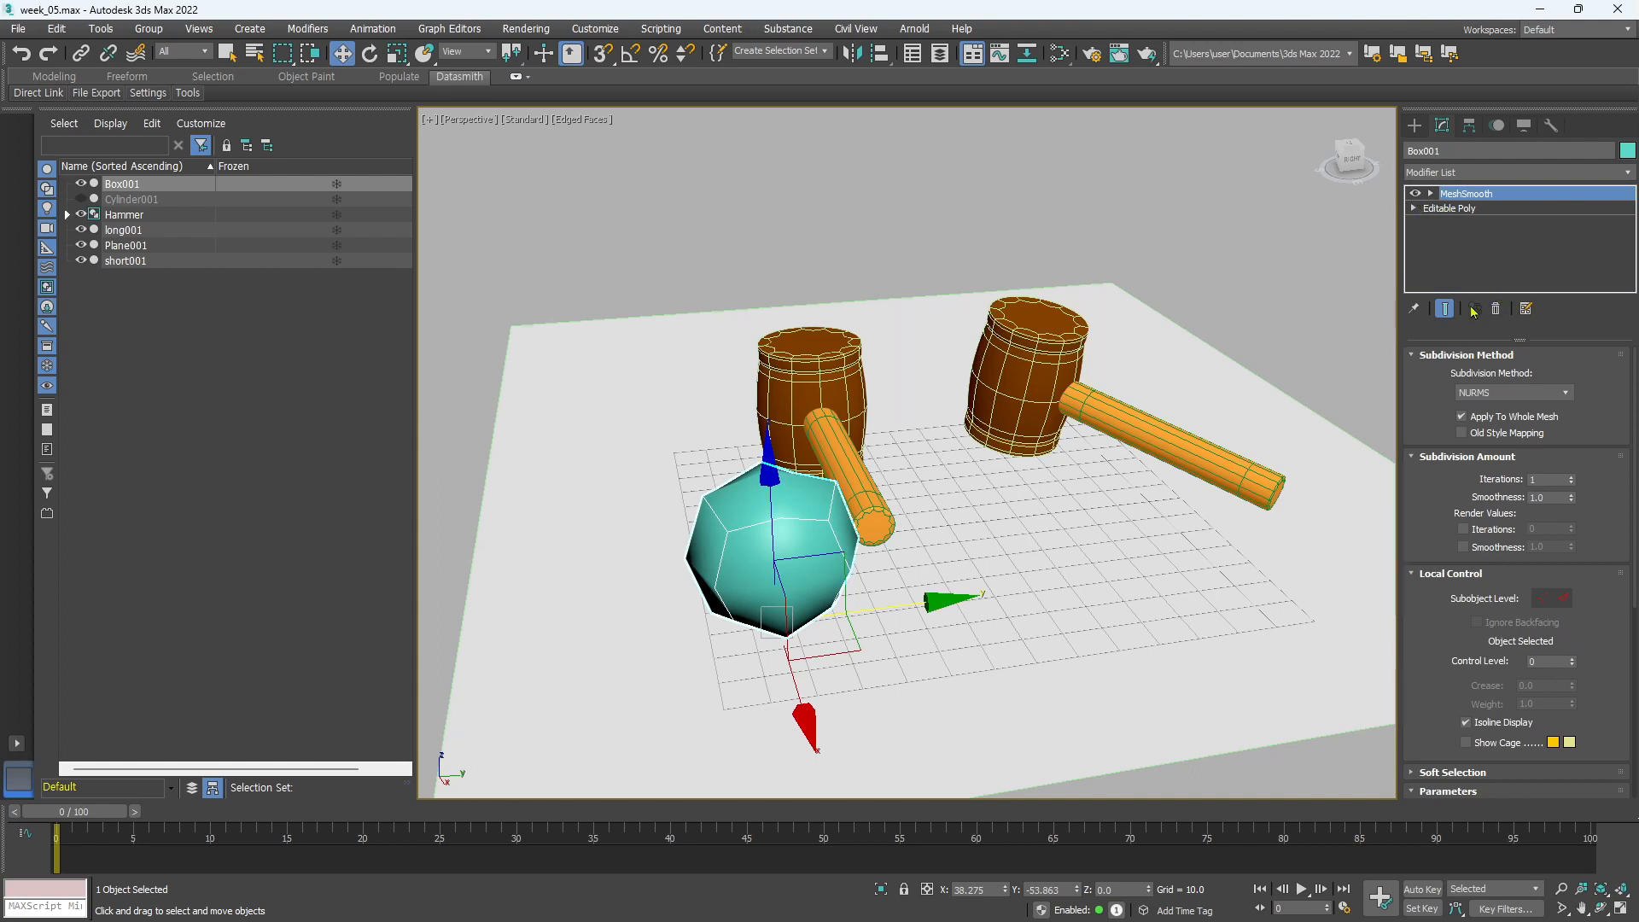
Return to the box's Editable Poly level and select all of its edges in edge mode
left_click(1448, 209)
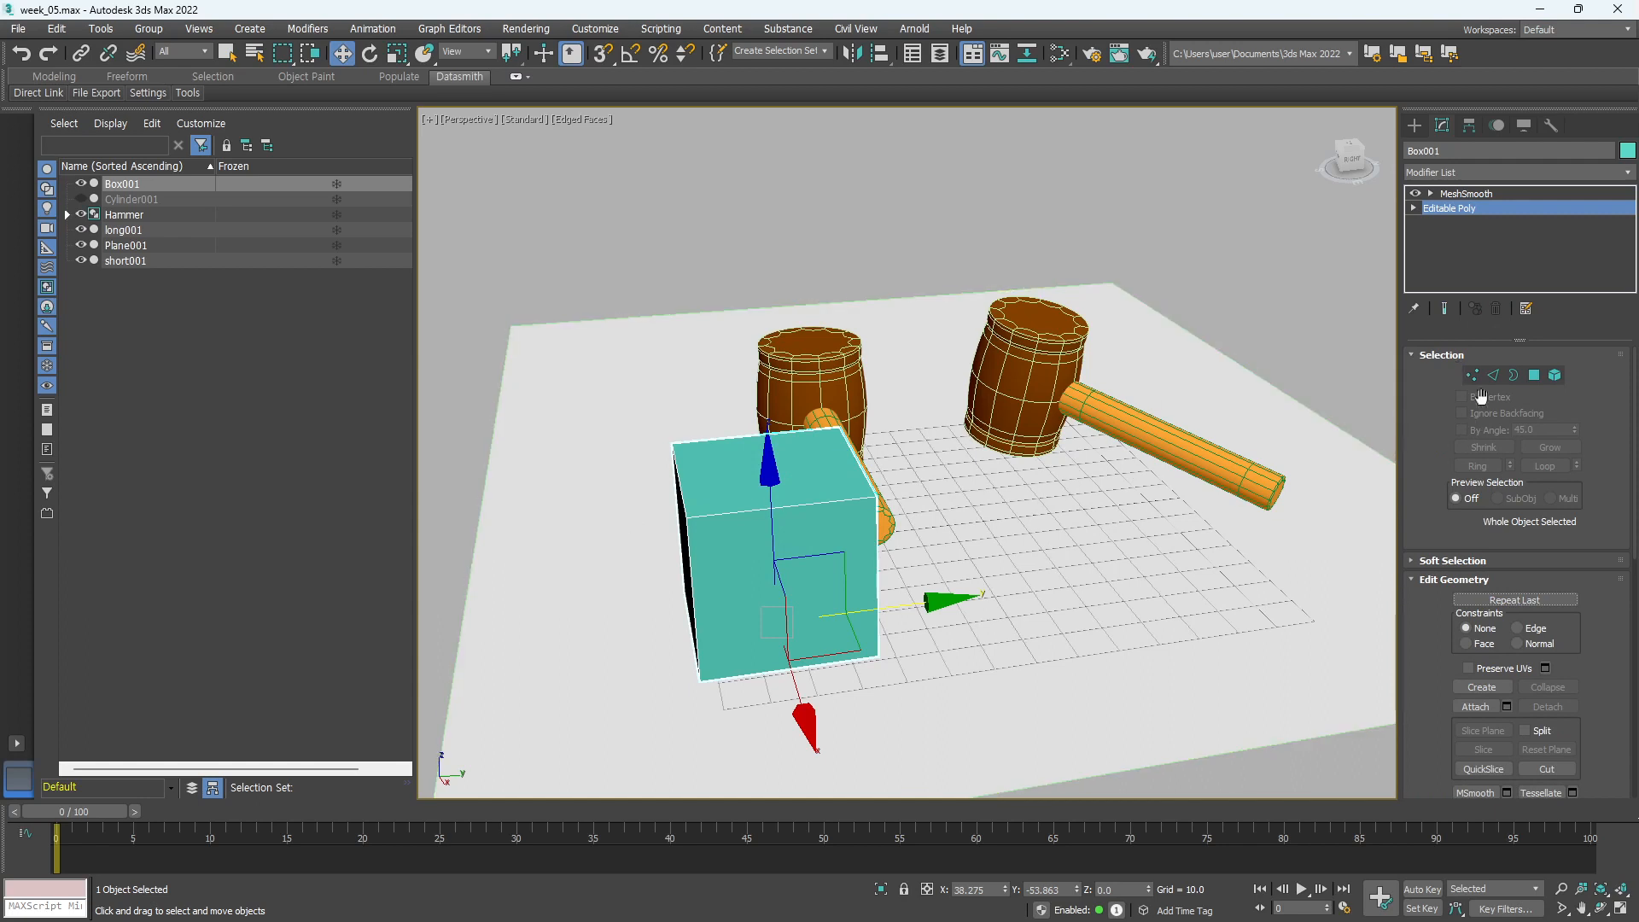
left_click(1493, 377)
left_click(1494, 377)
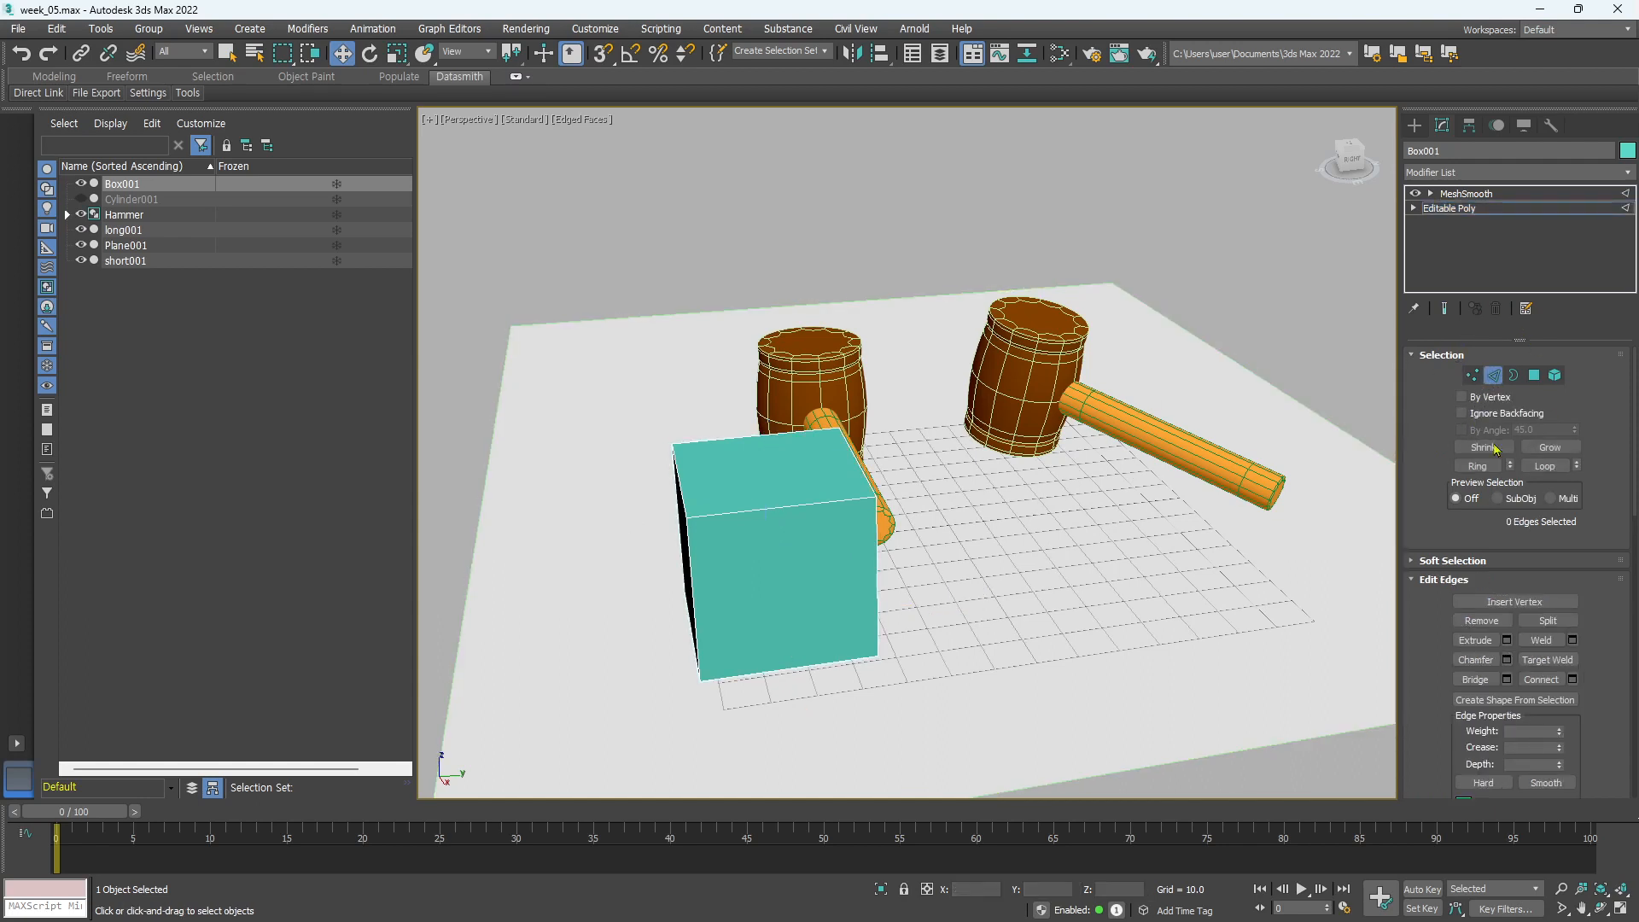
key("ctrl+a")
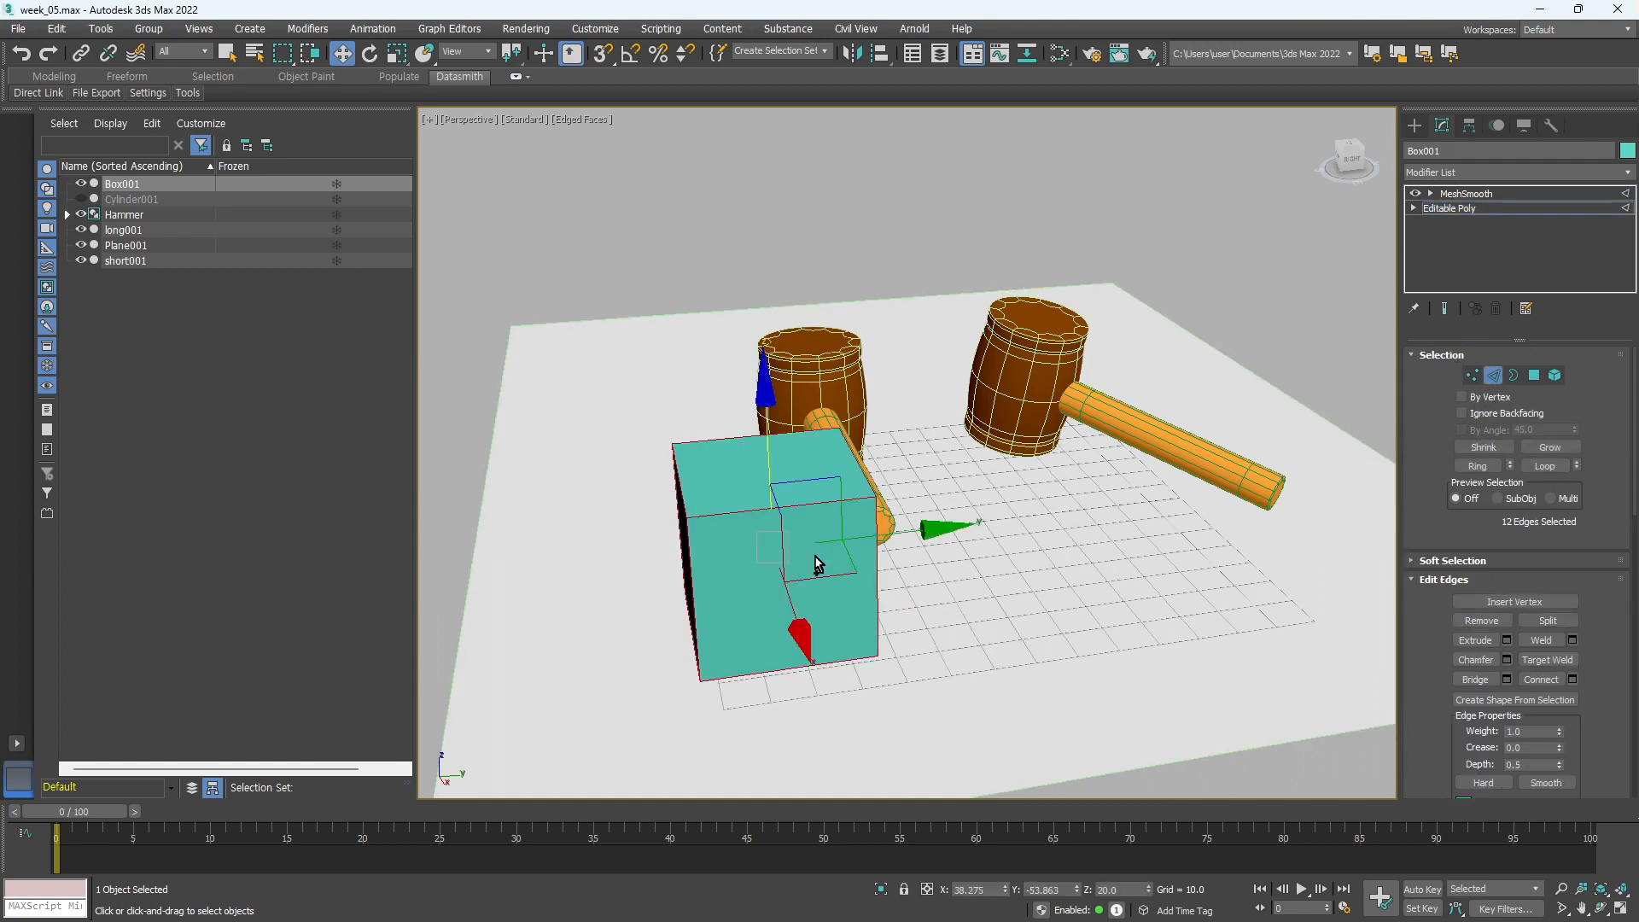
Try a freehand chamfer on all the box's selected edges, undo it and return to the Move tool
middle_click_drag(981, 652, 1046, 648, "alt")
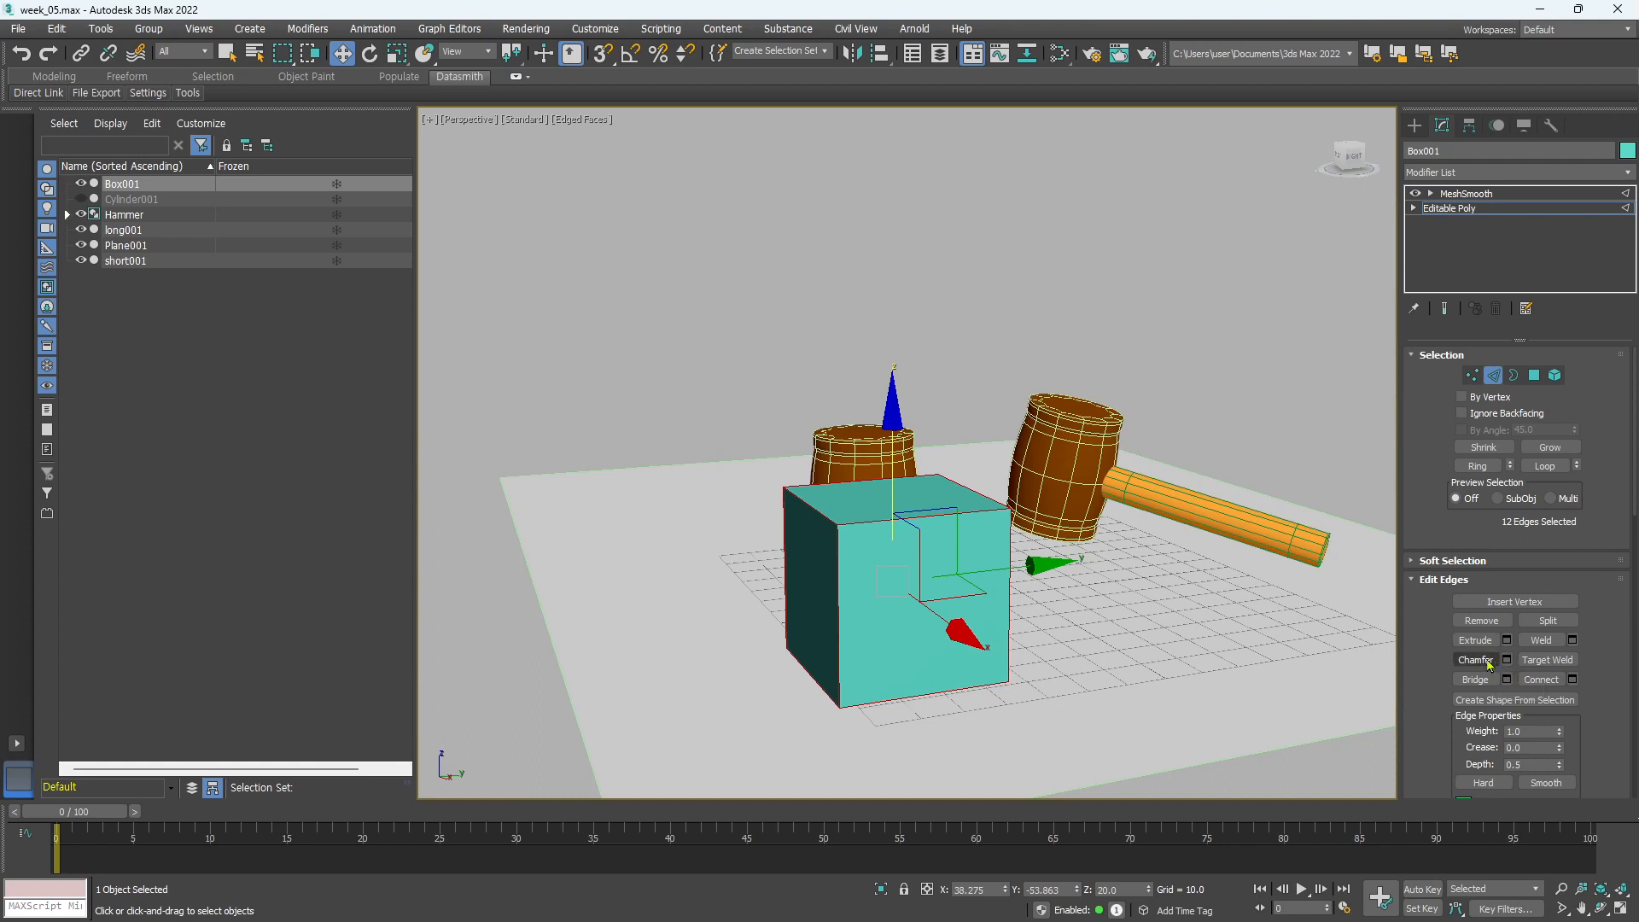
left_click(1490, 662)
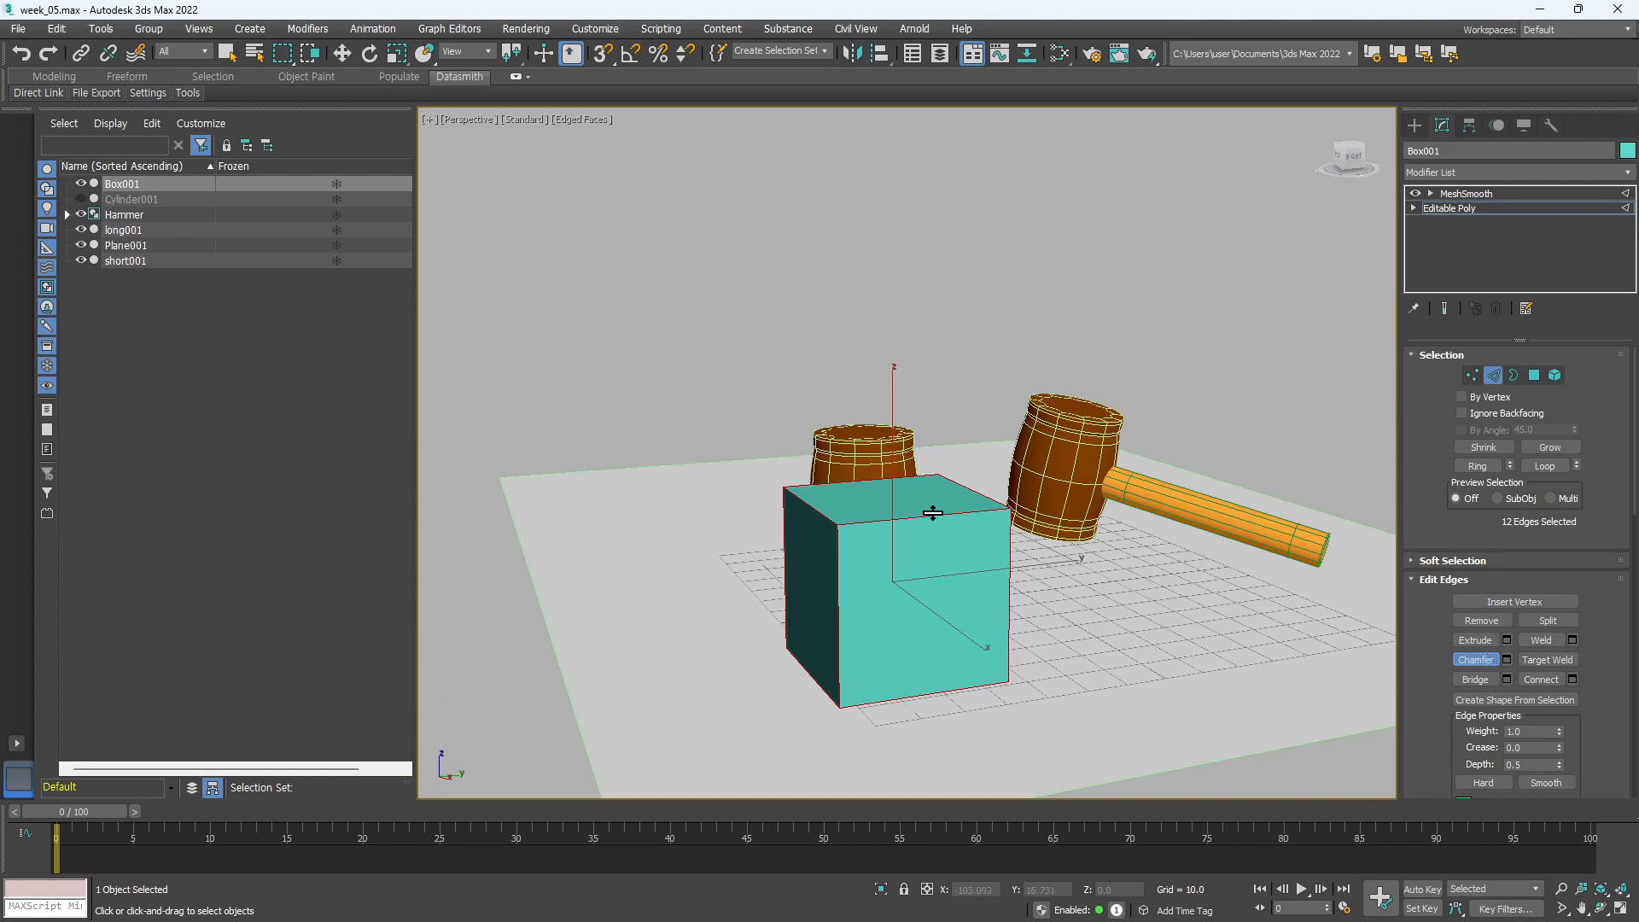
left_click_drag(937, 517, 939, 651)
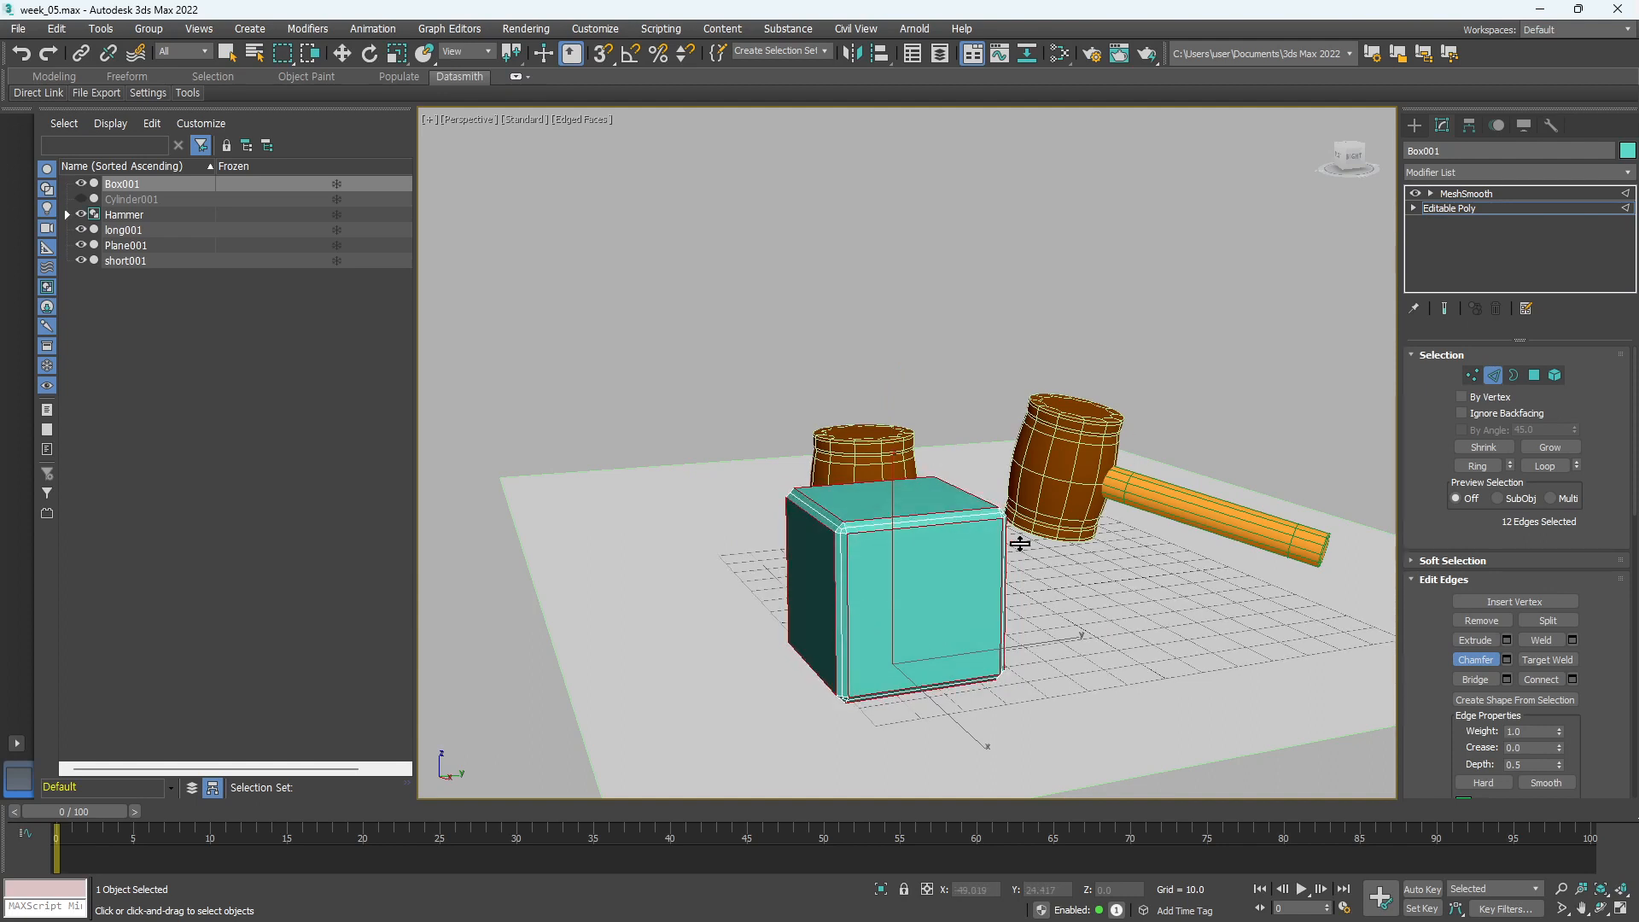
key("ctrl+z")
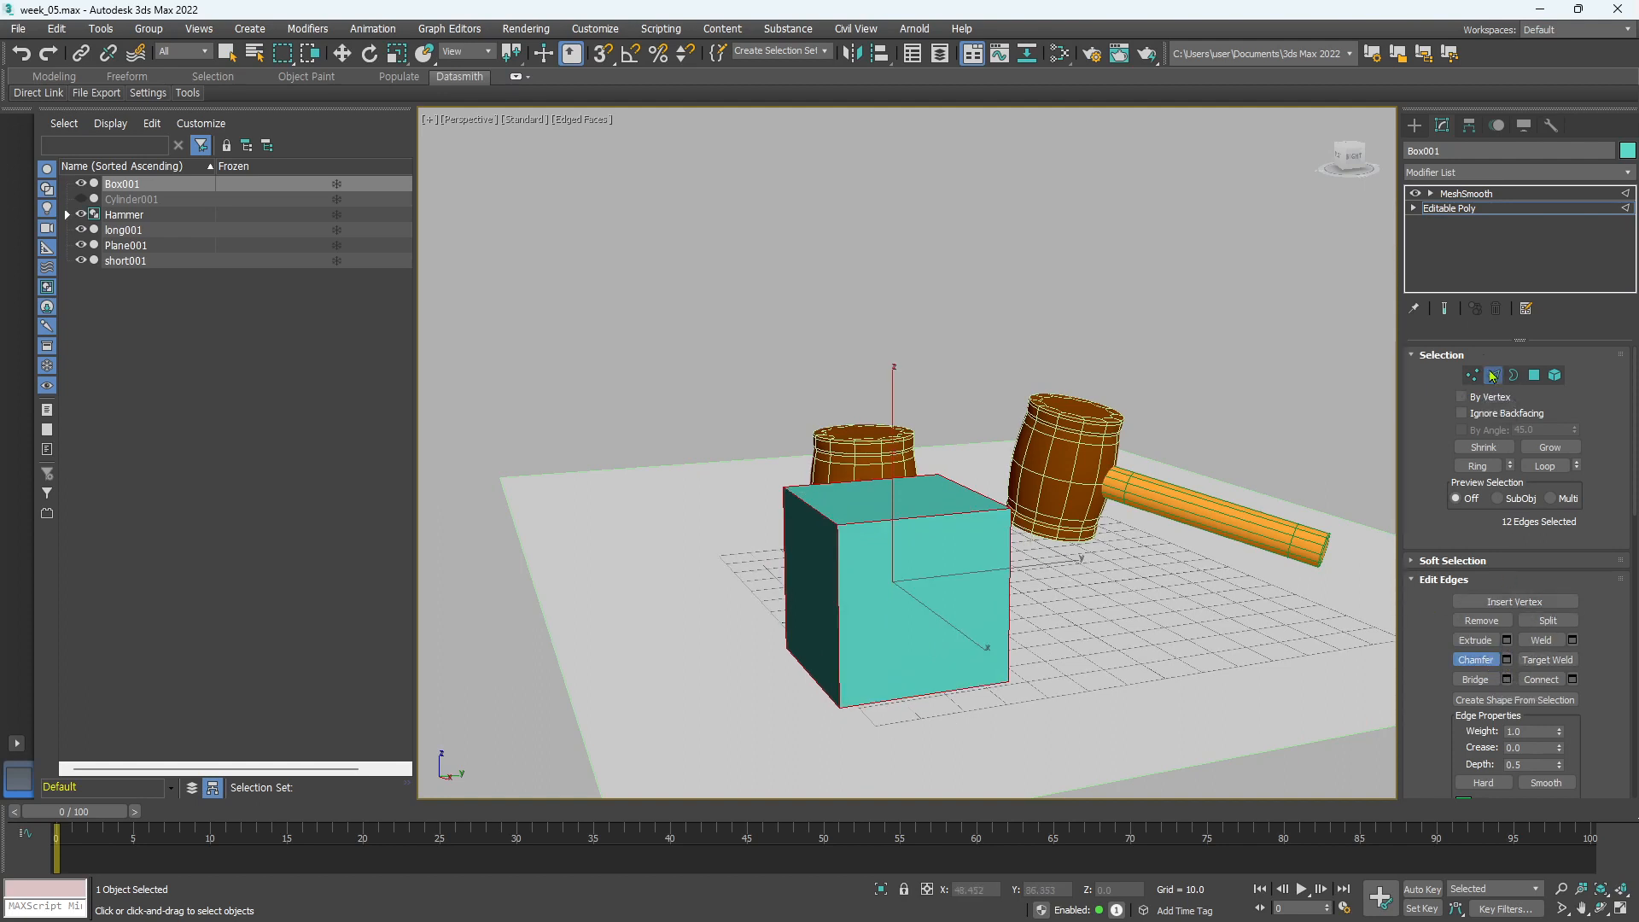
key("w")
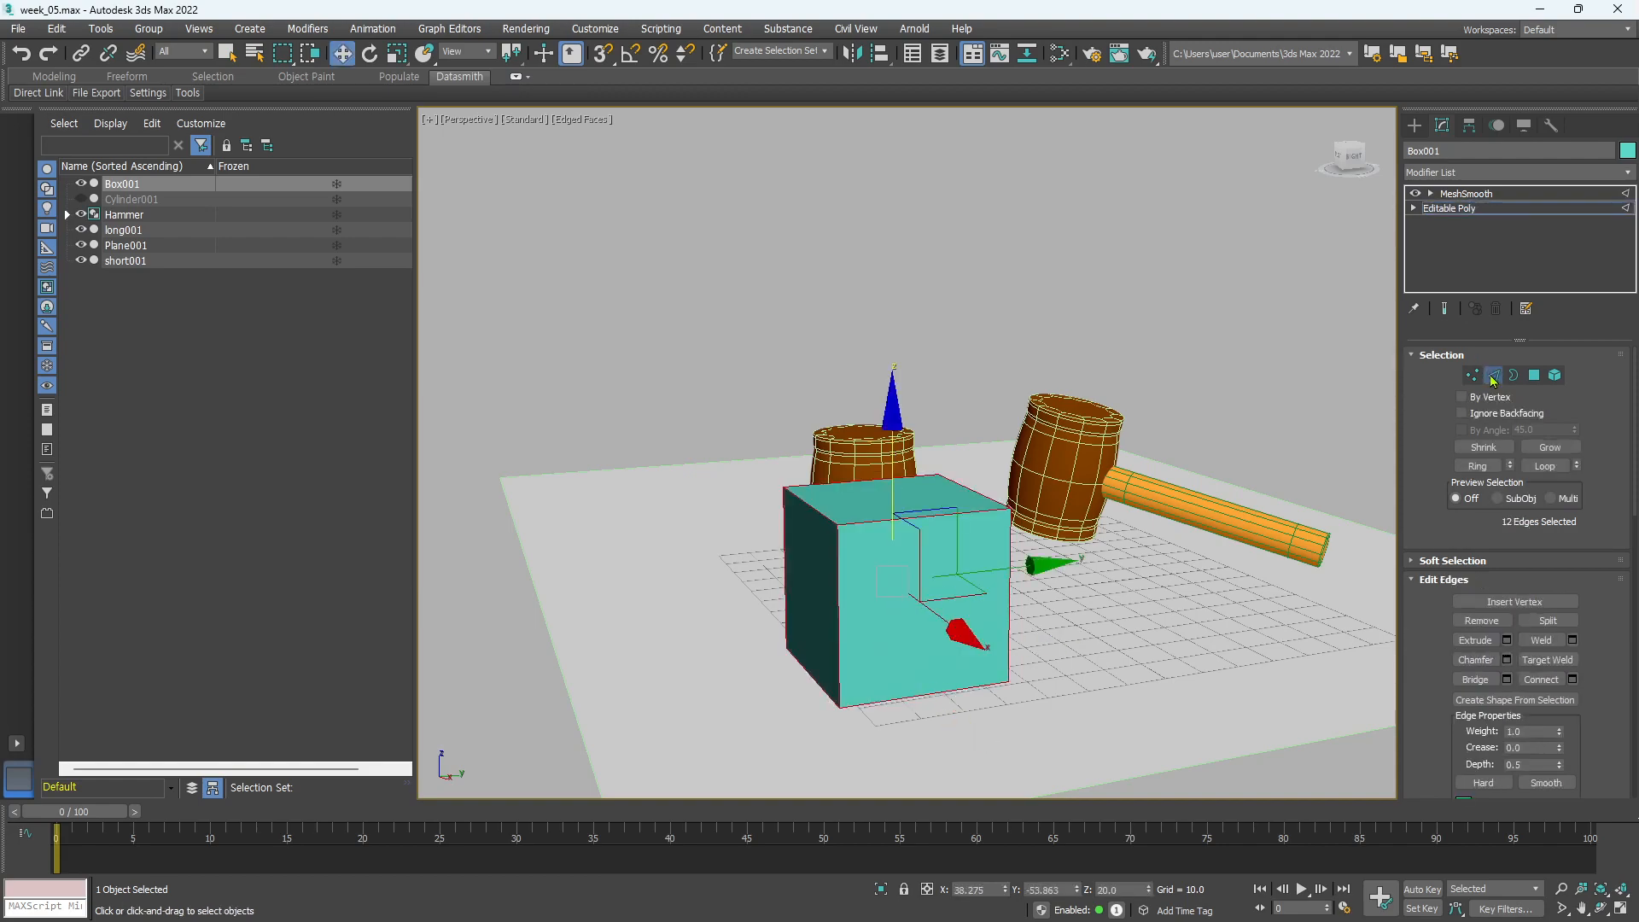
Start a chamfer with adjustable settings on all the box's edges and set the edge chamfer amount to 2.0
mouse_move(1051, 666)
middle_mouse_down("alt")
mouse_move(1024, 695)
mouse_move(869, 673)
mouse_move(1037, 683)
middle_mouse_up("alt")
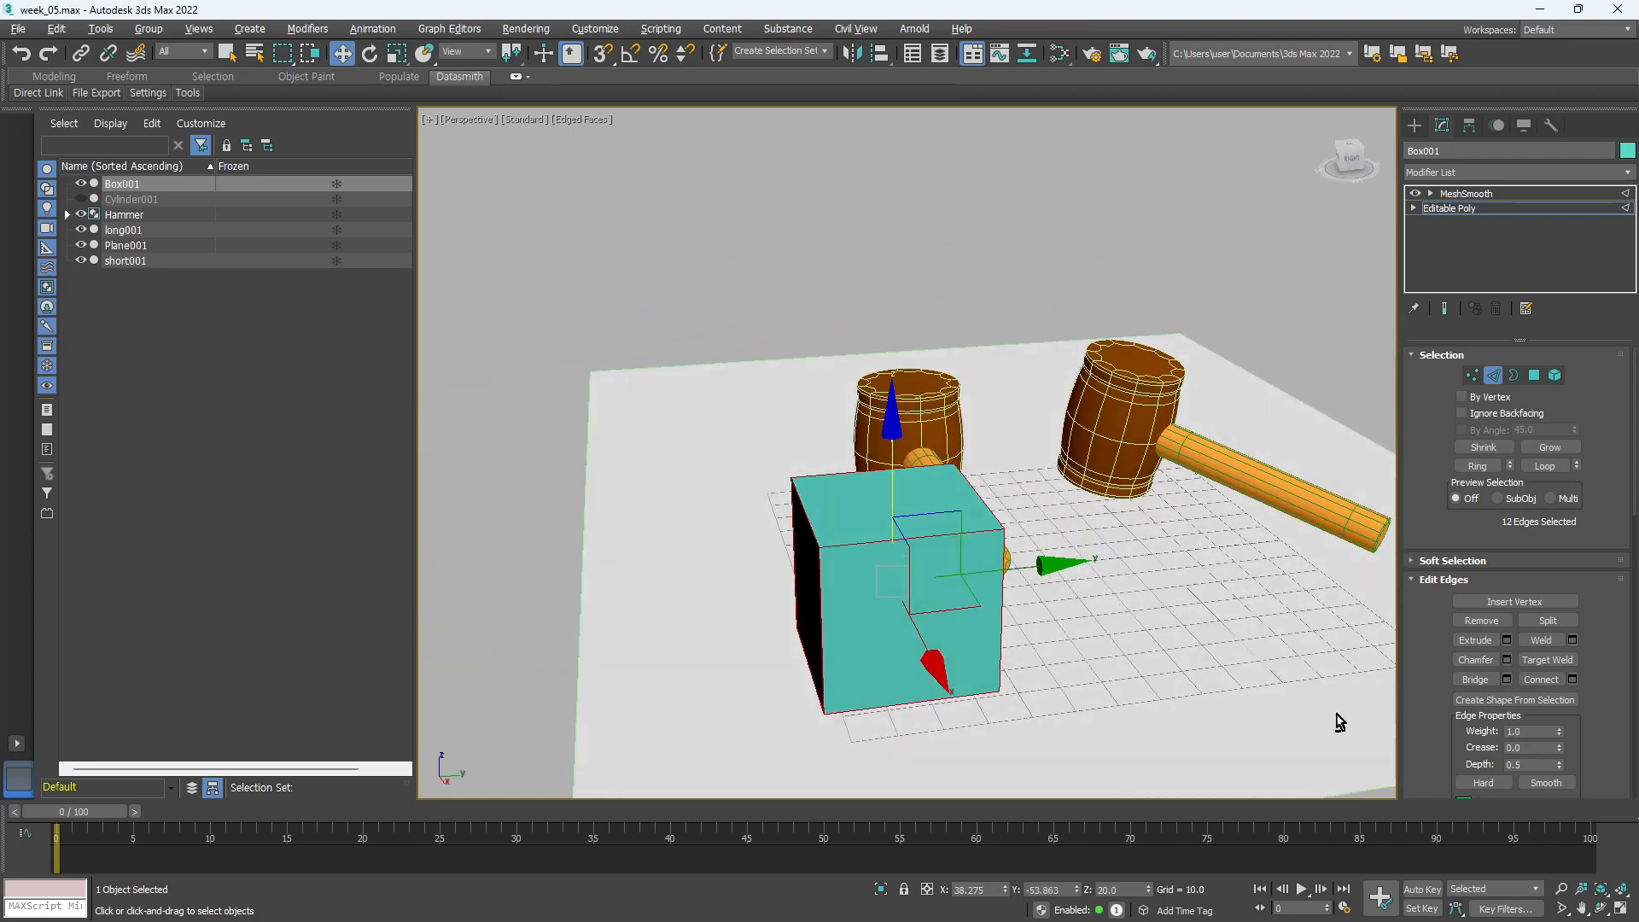
left_click(1507, 663)
middle_click_drag(725, 645, 581, 616)
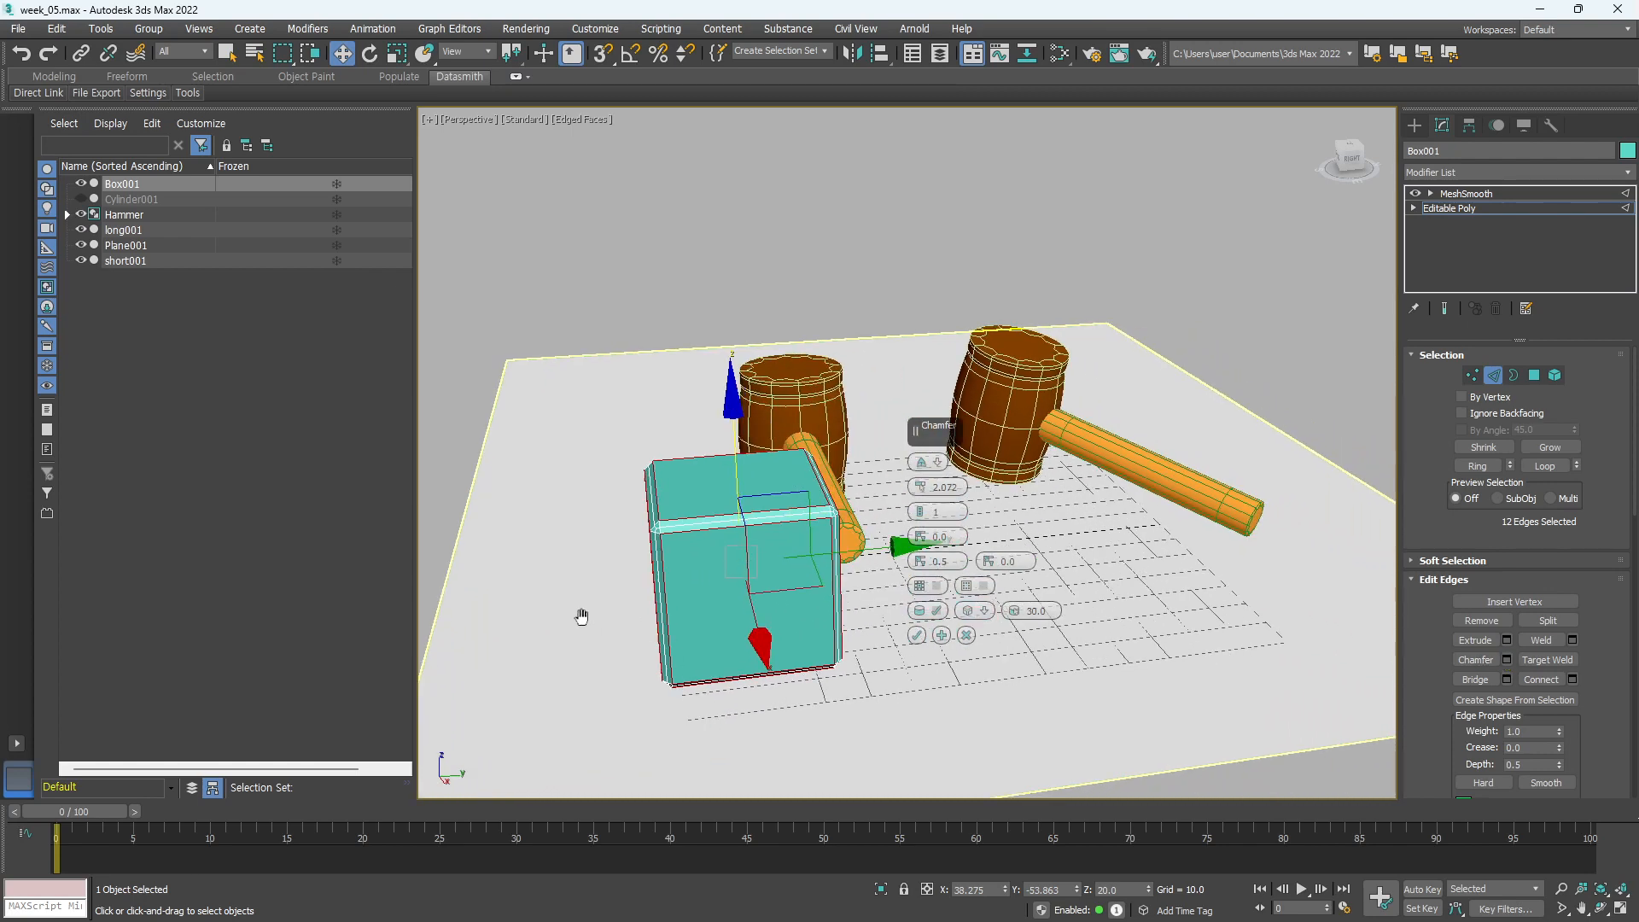
scroll(739, 590, "up", 3)
middle_click_drag(770, 593, 760, 598)
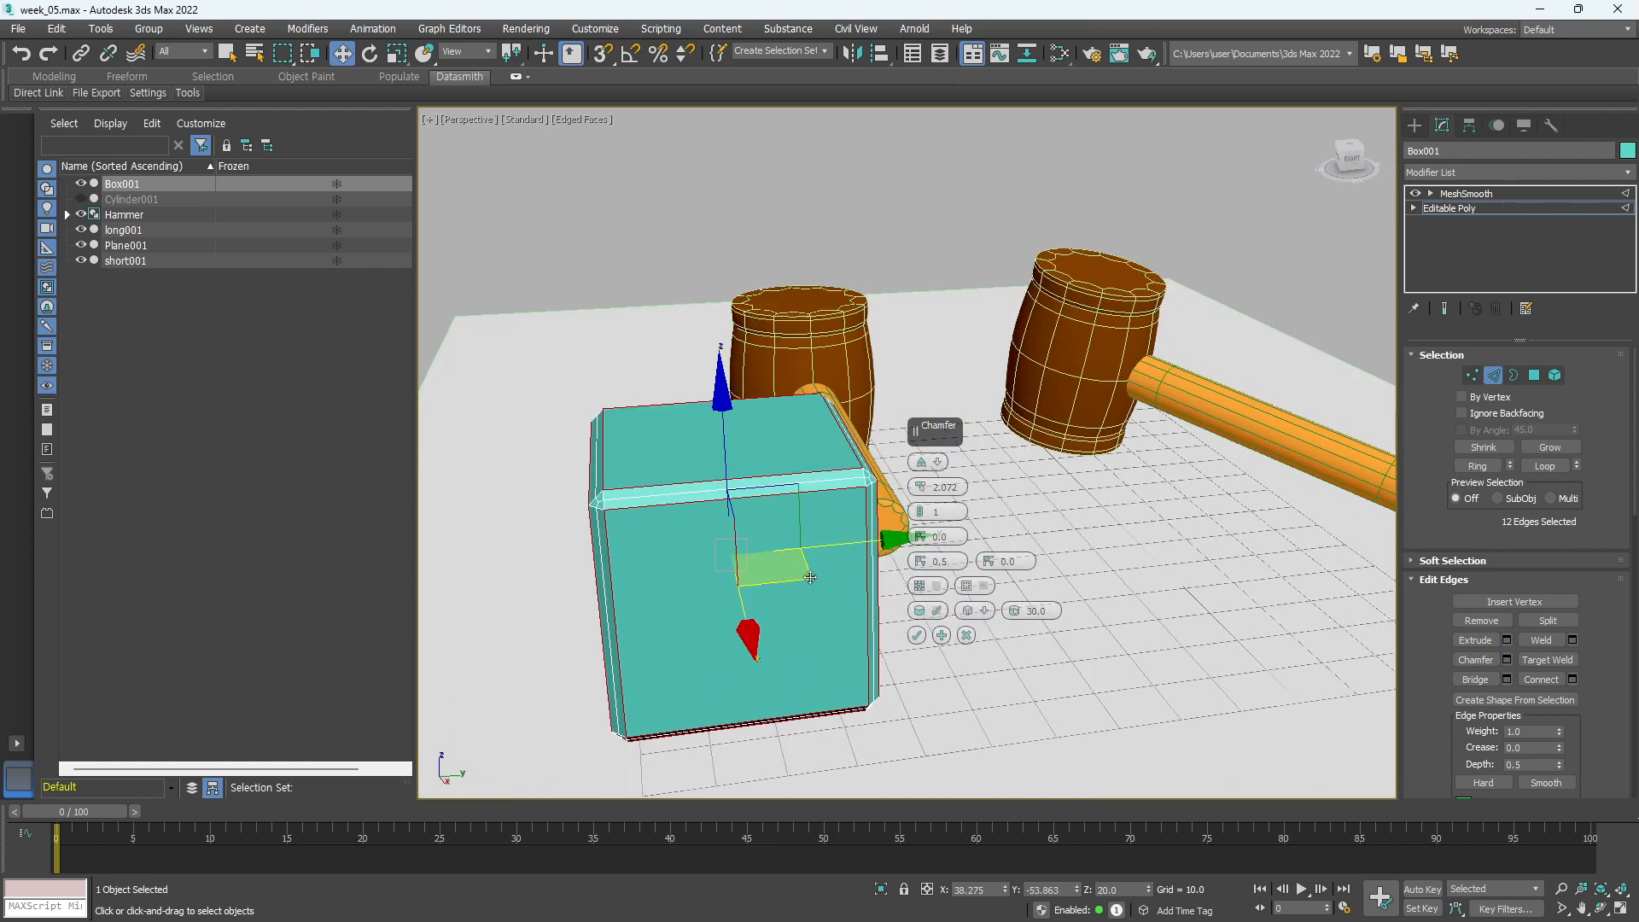
double_click(945, 489)
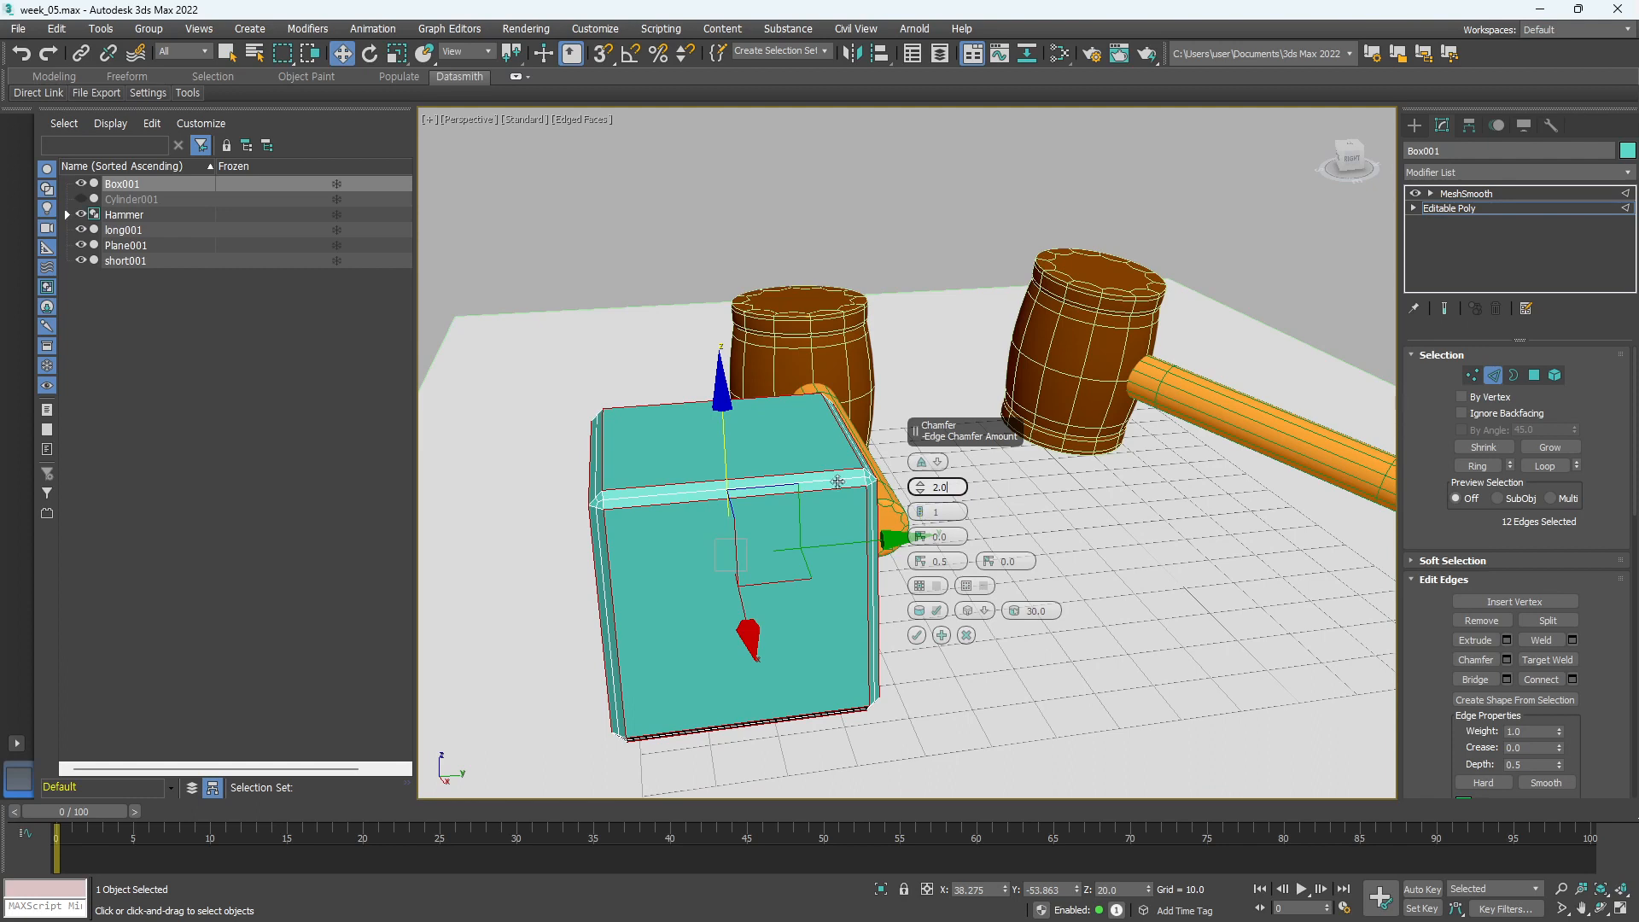
Set the chamfer type to Radial and the connect edge segments to 2
left_click(922, 512)
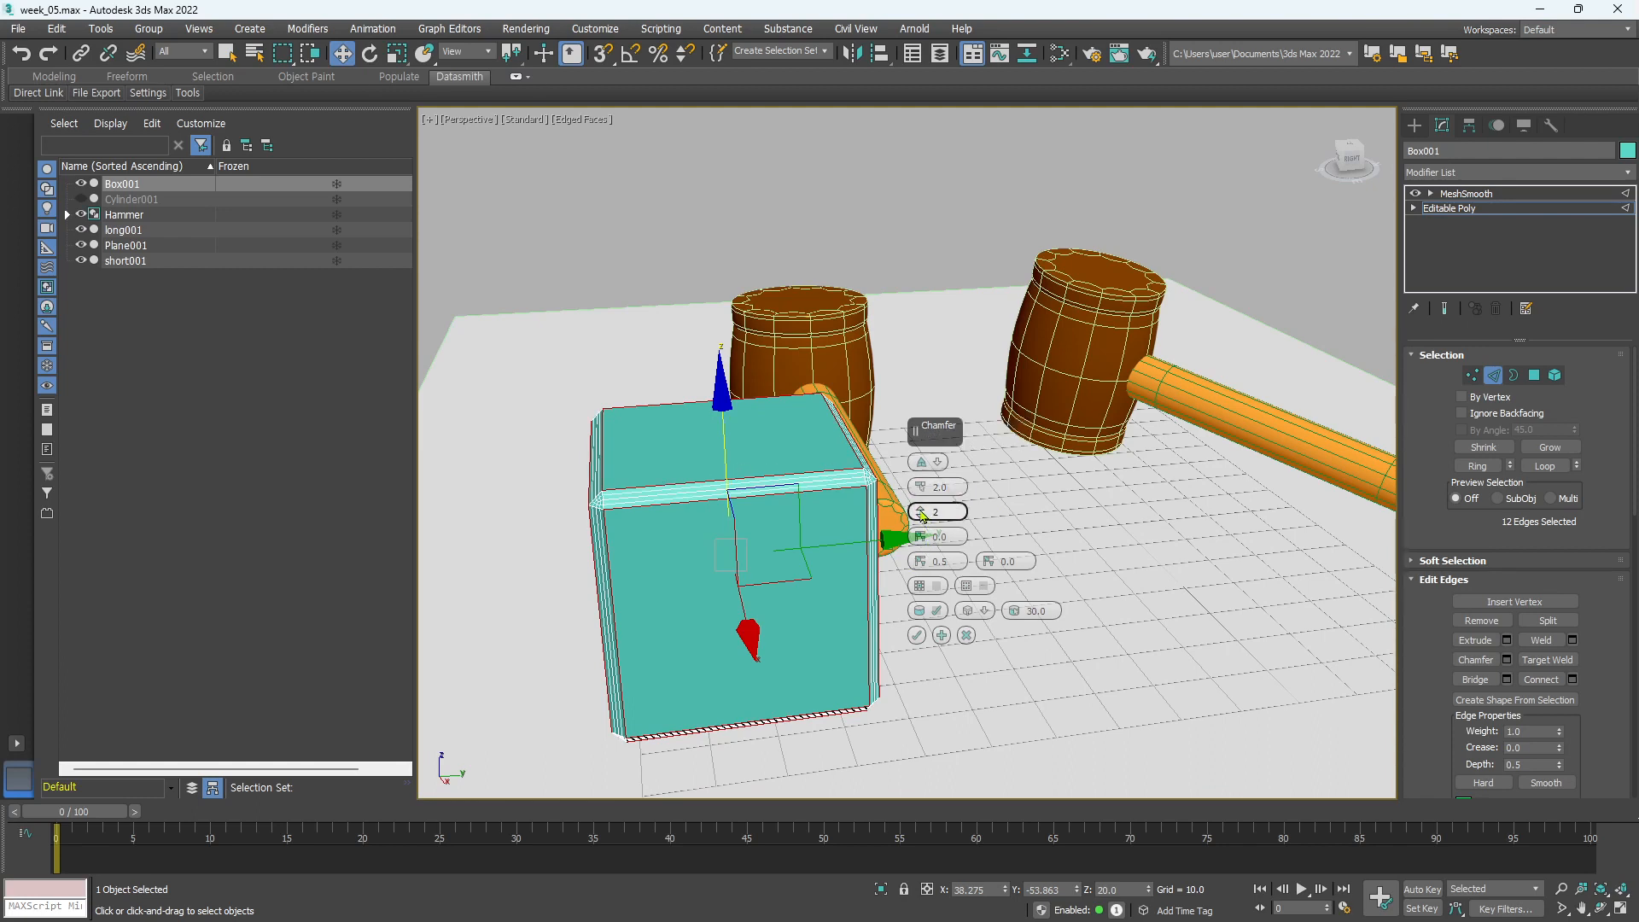
left_click(920, 518)
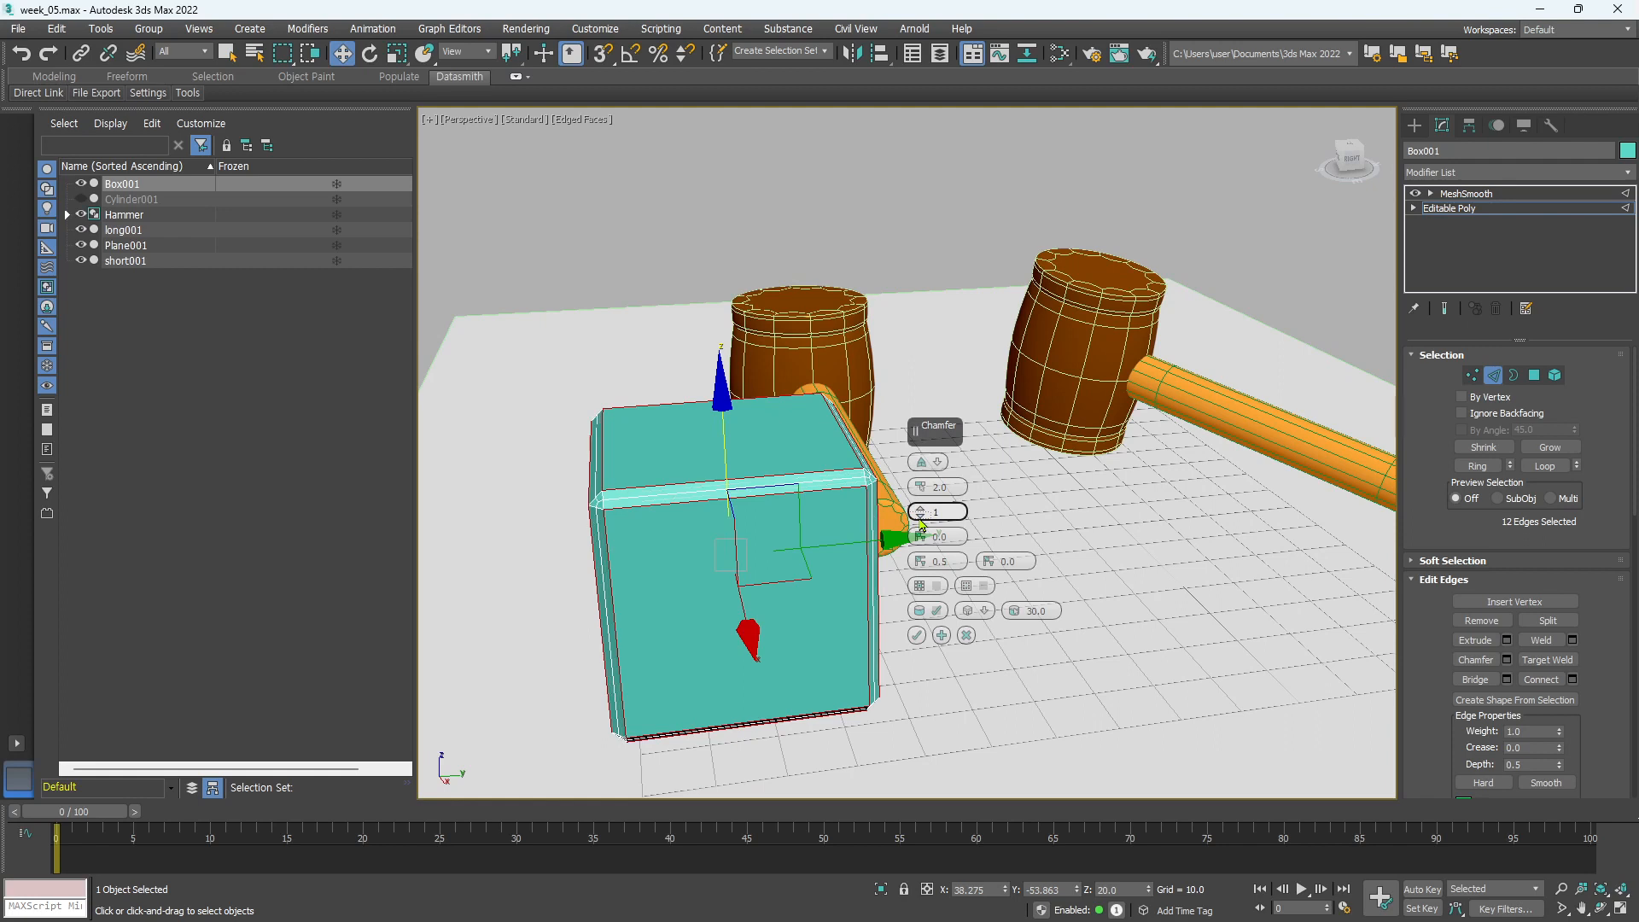
left_click(936, 464)
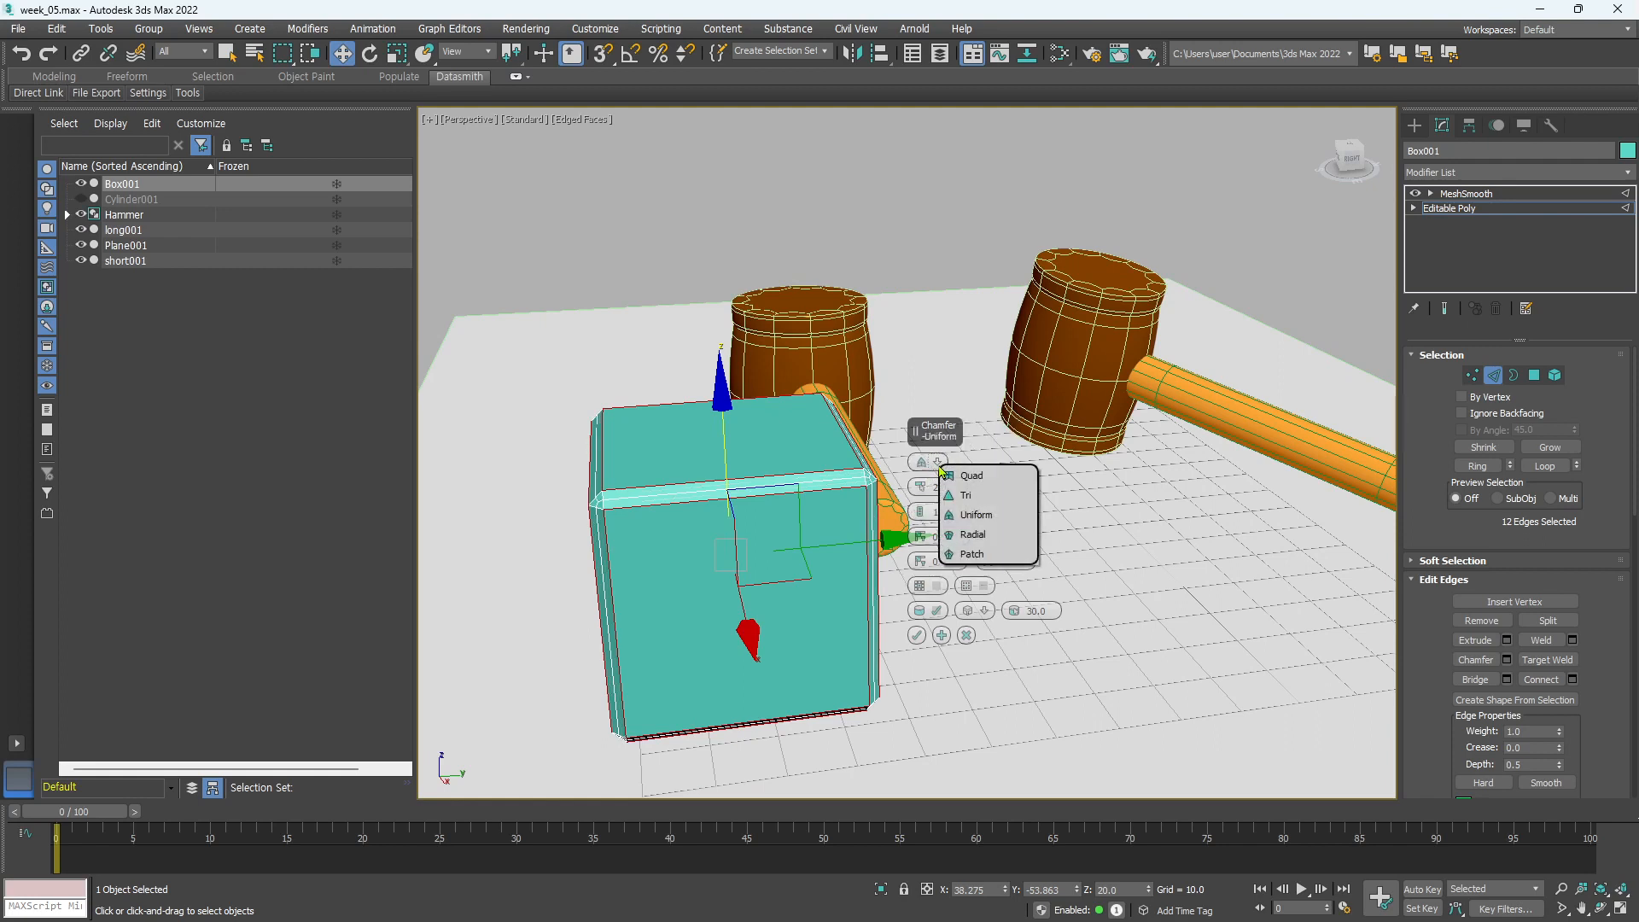
left_click(1004, 535)
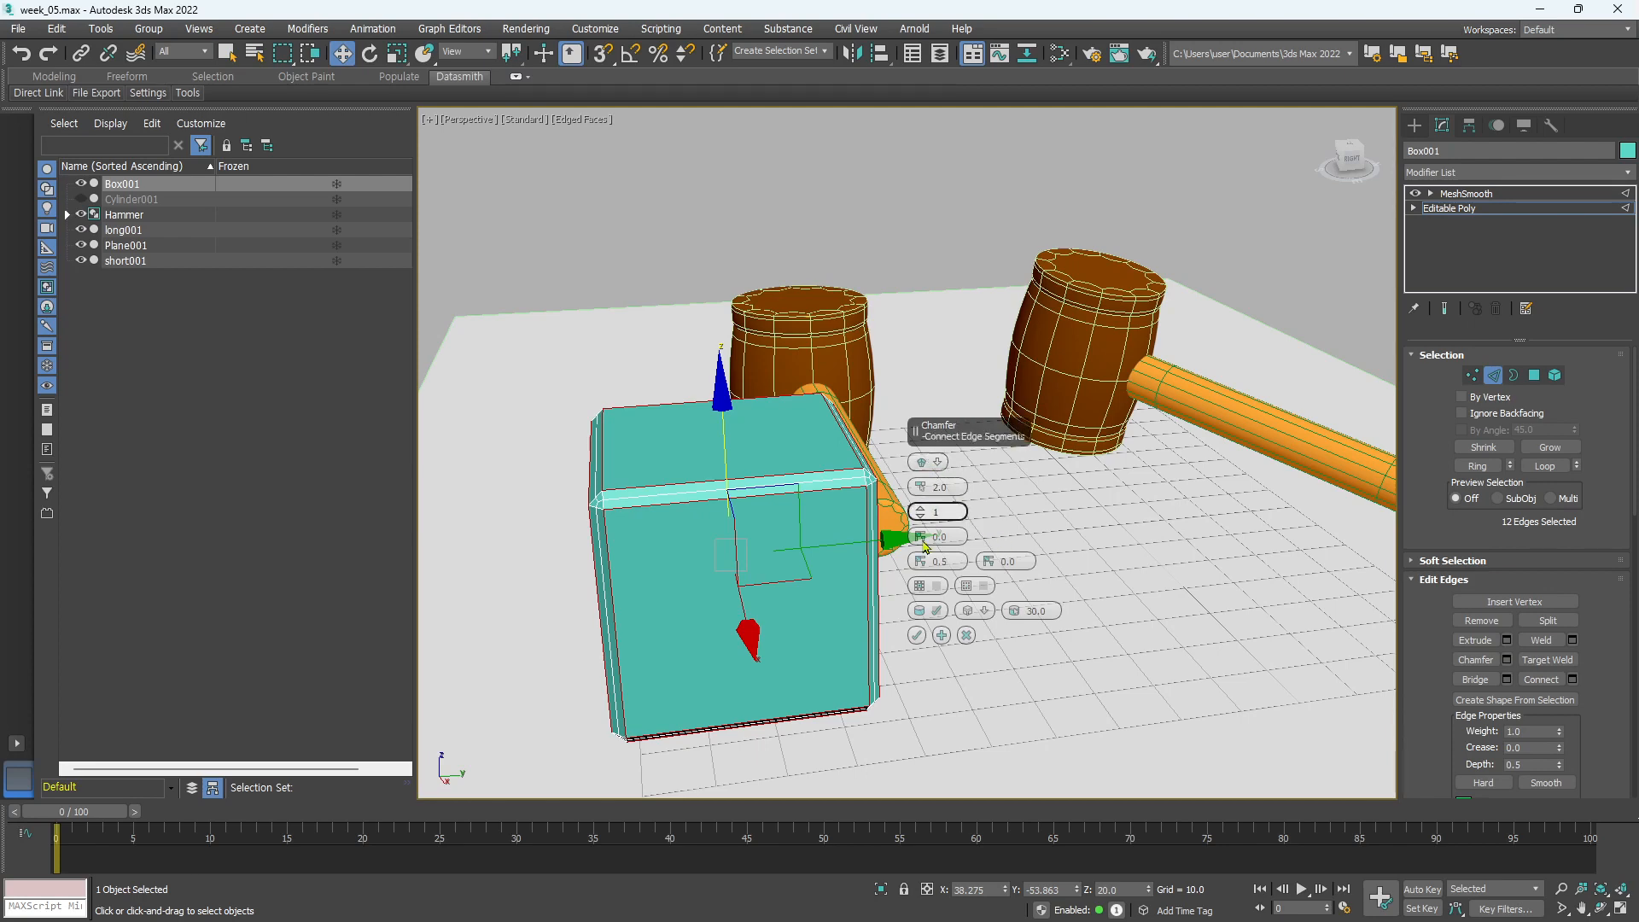
left_click(920, 510)
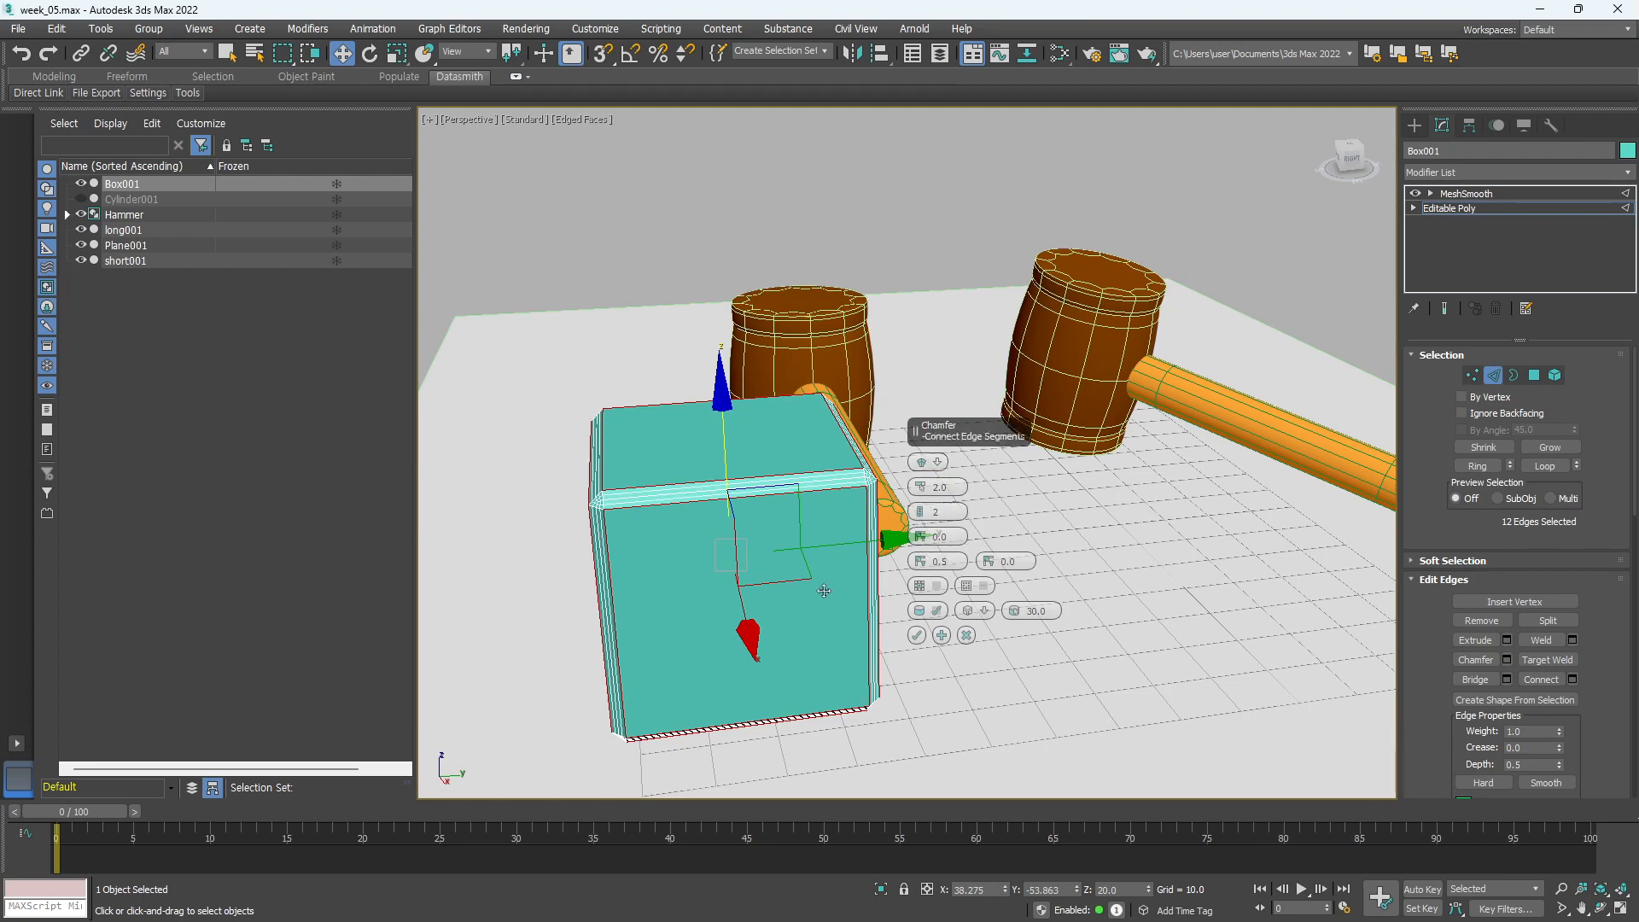
Choose the Radial chamfer type again and lower the connect edge segments to 1
middle_click_drag(805, 647, 763, 629, "alt")
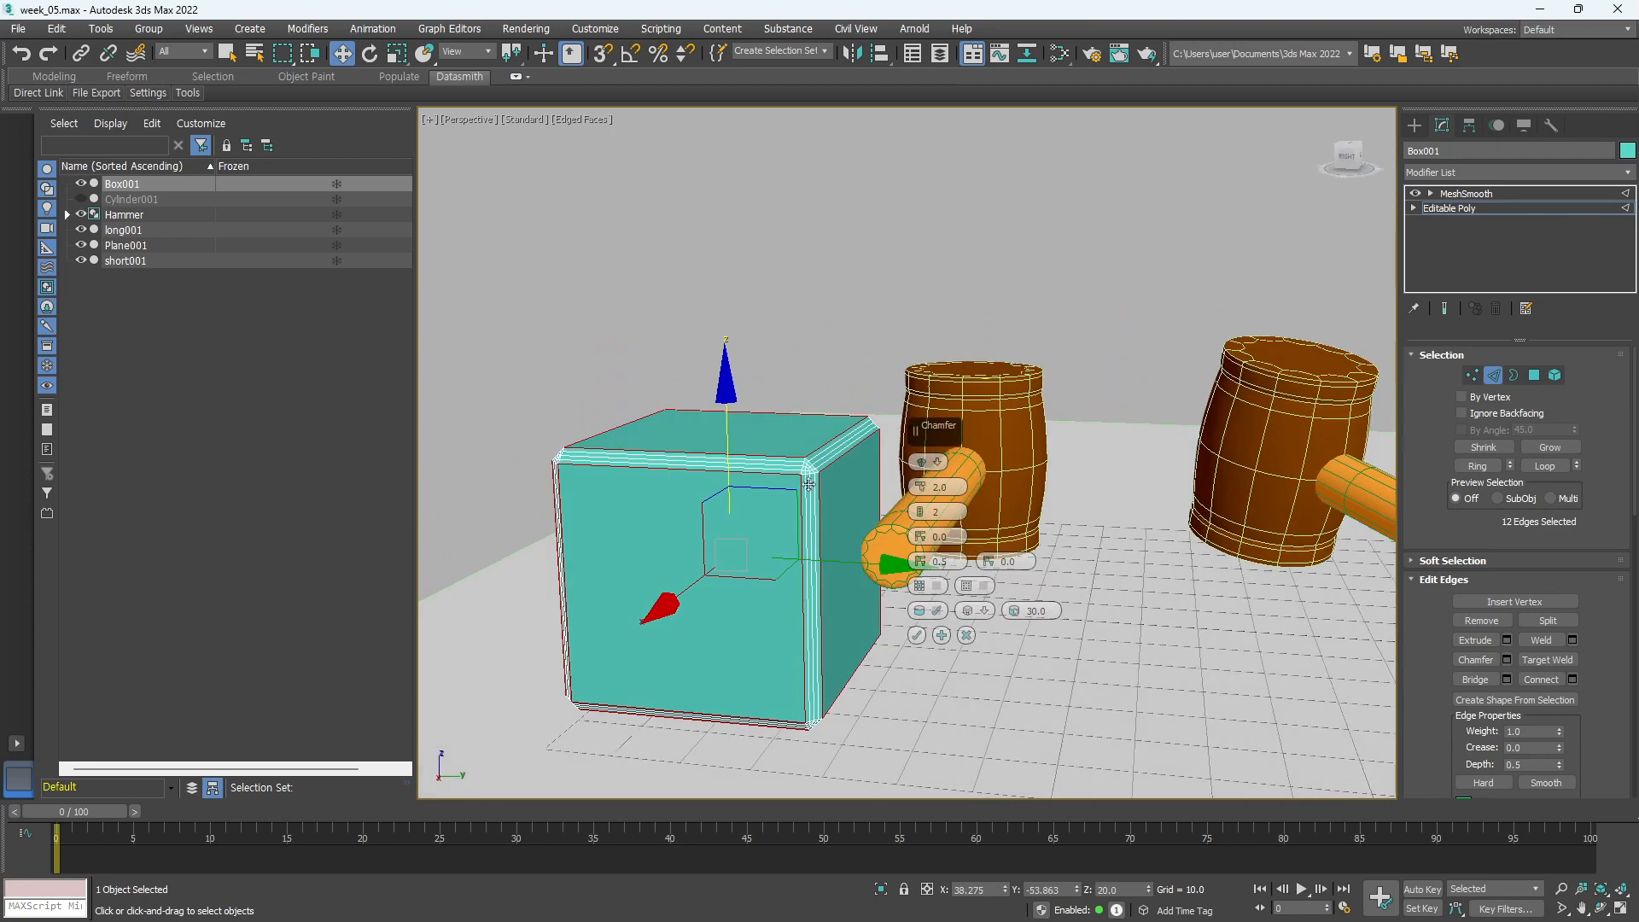
scroll(768, 597, "up", 2)
left_click(938, 466)
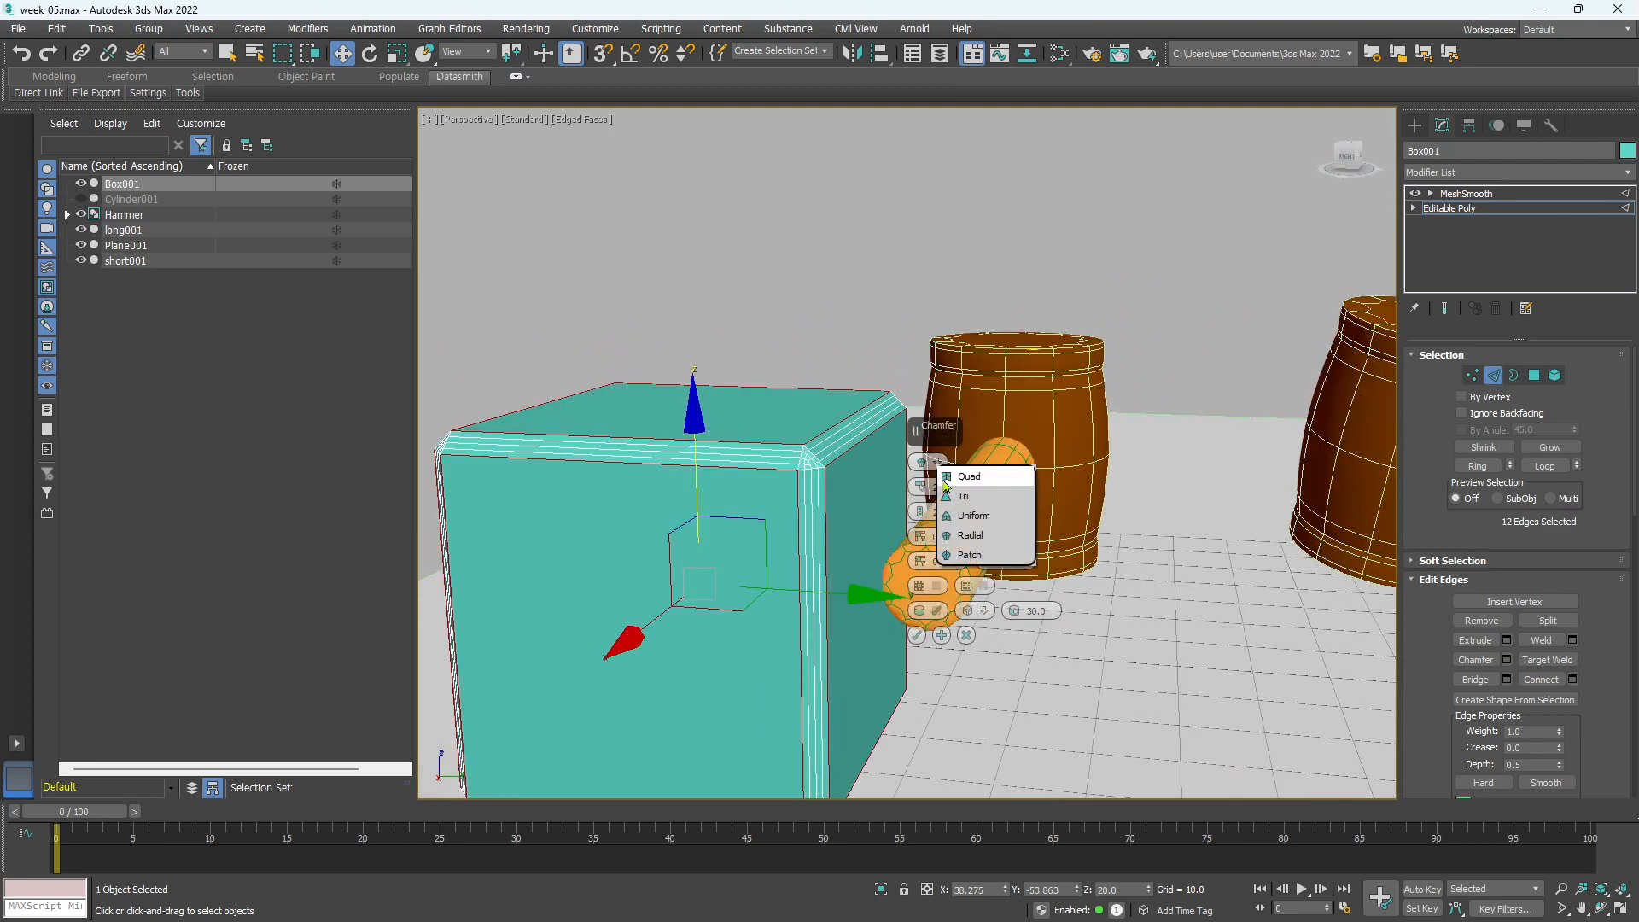
left_click(971, 535)
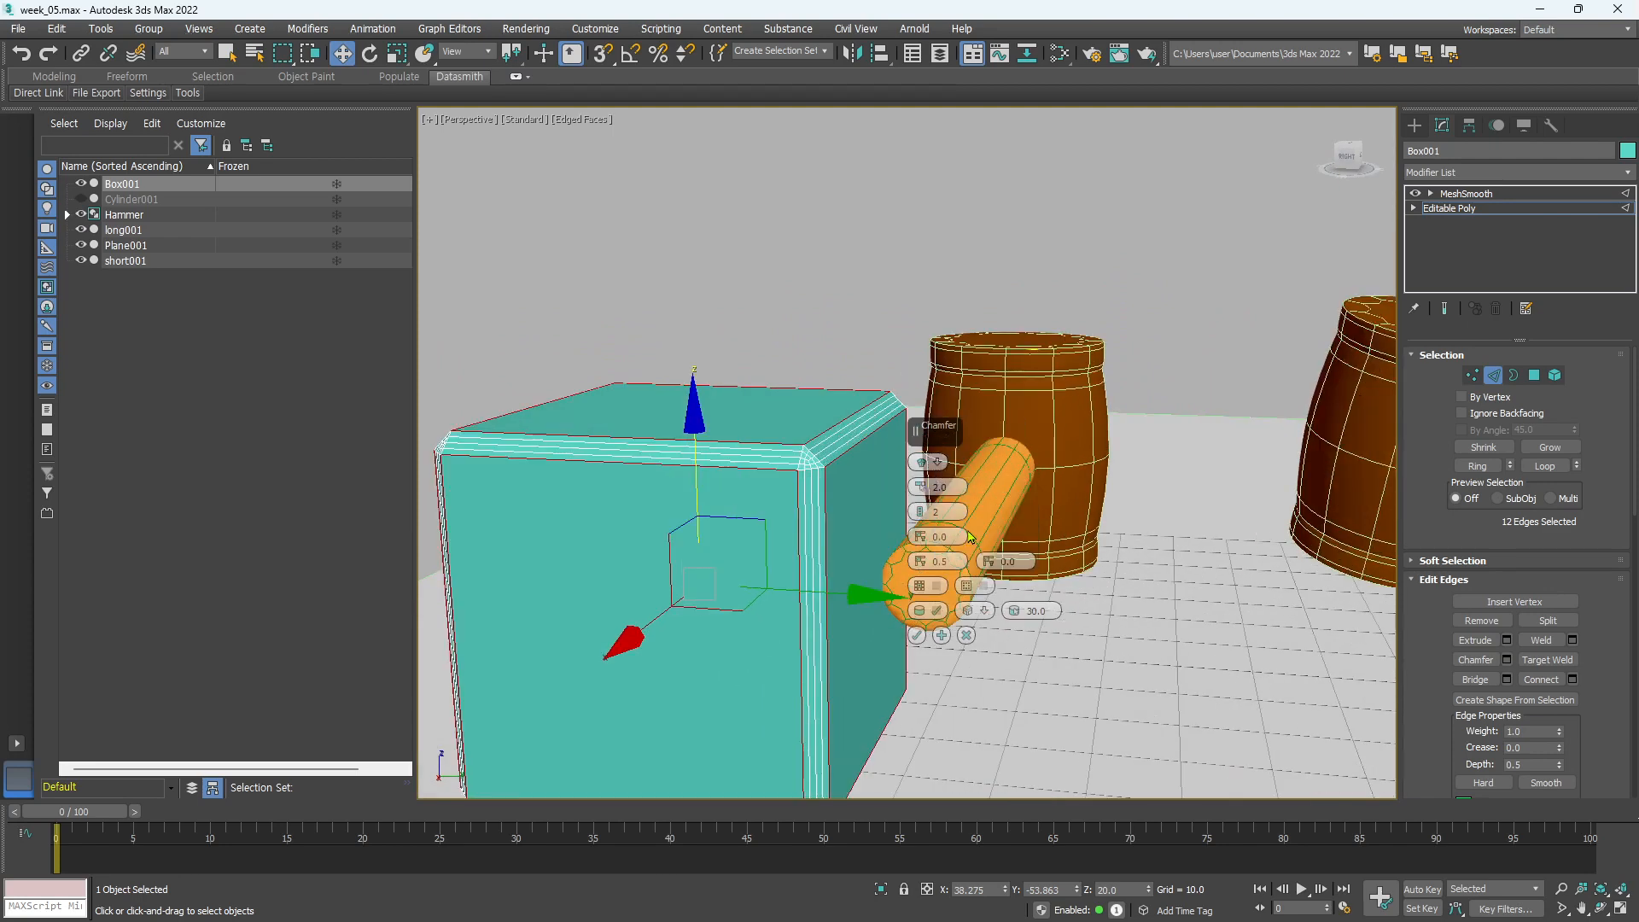
left_click(920, 518)
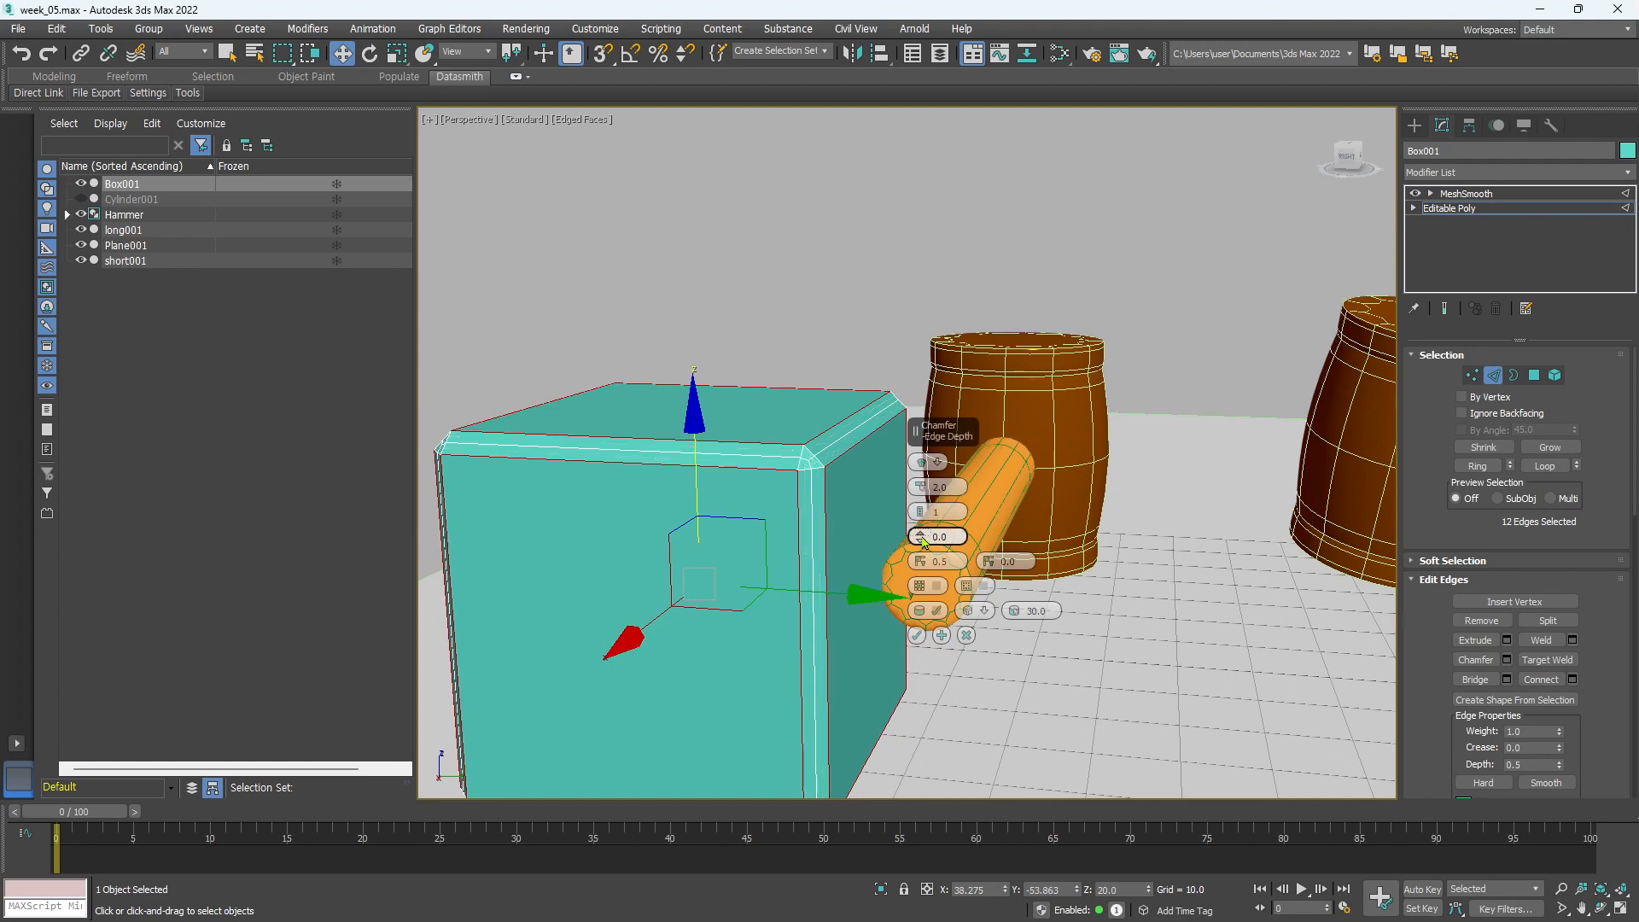
Raise the chamfer's edge depth to 0.28 and set the connect edge segments to 2
left_click_drag(924, 542, 929, 490)
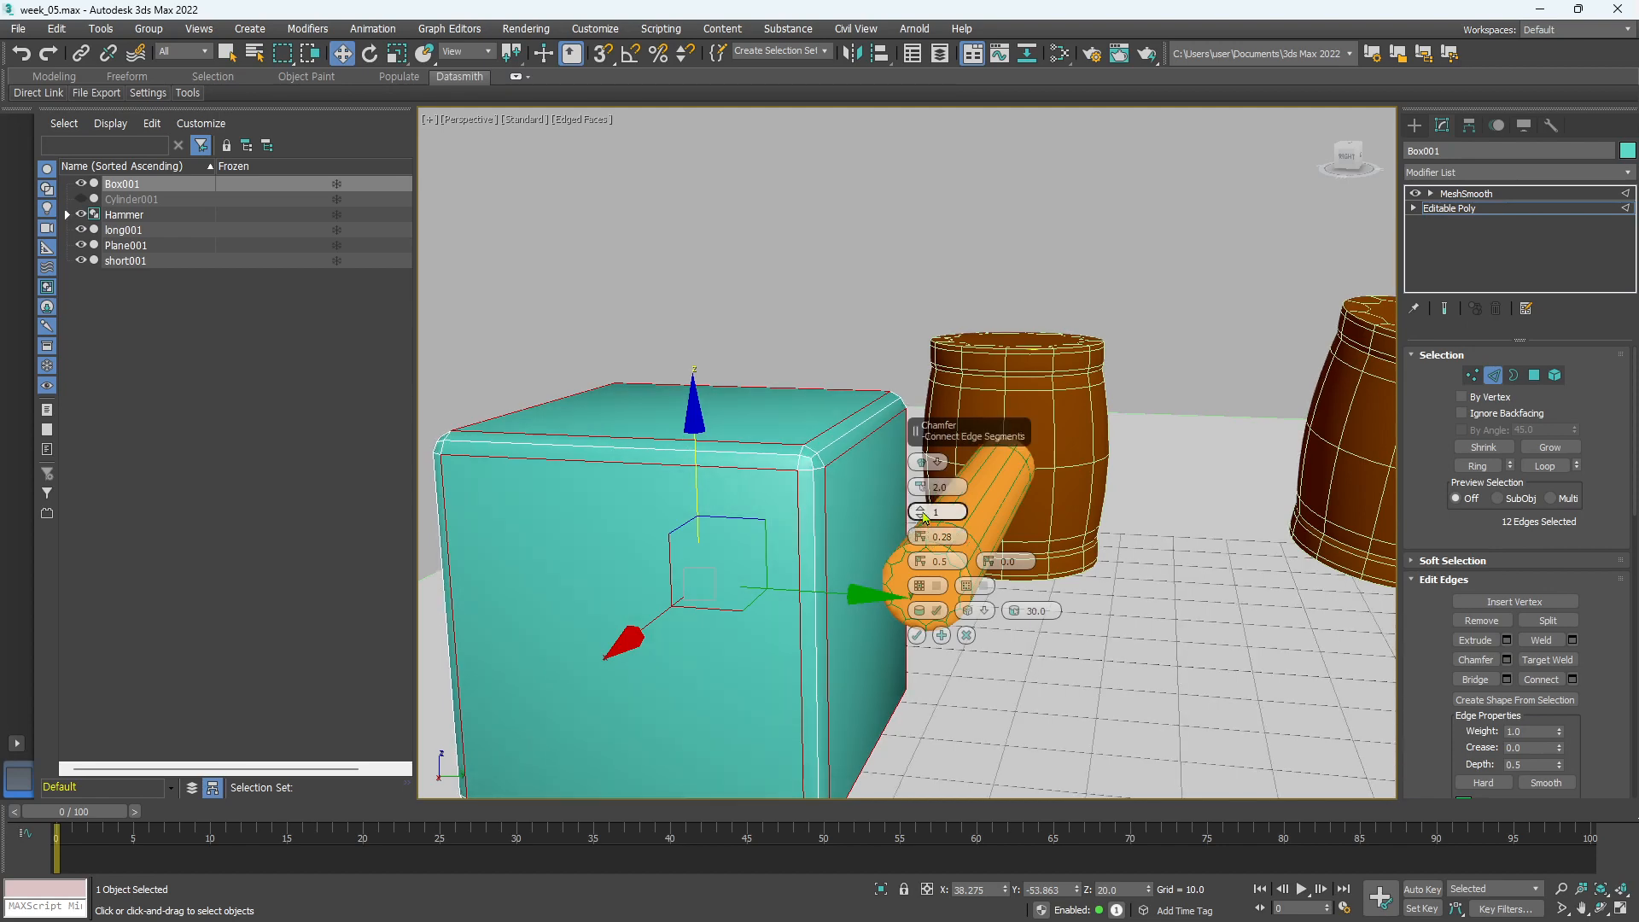
left_click(922, 510)
middle_click_drag(802, 558, 914, 512, "alt")
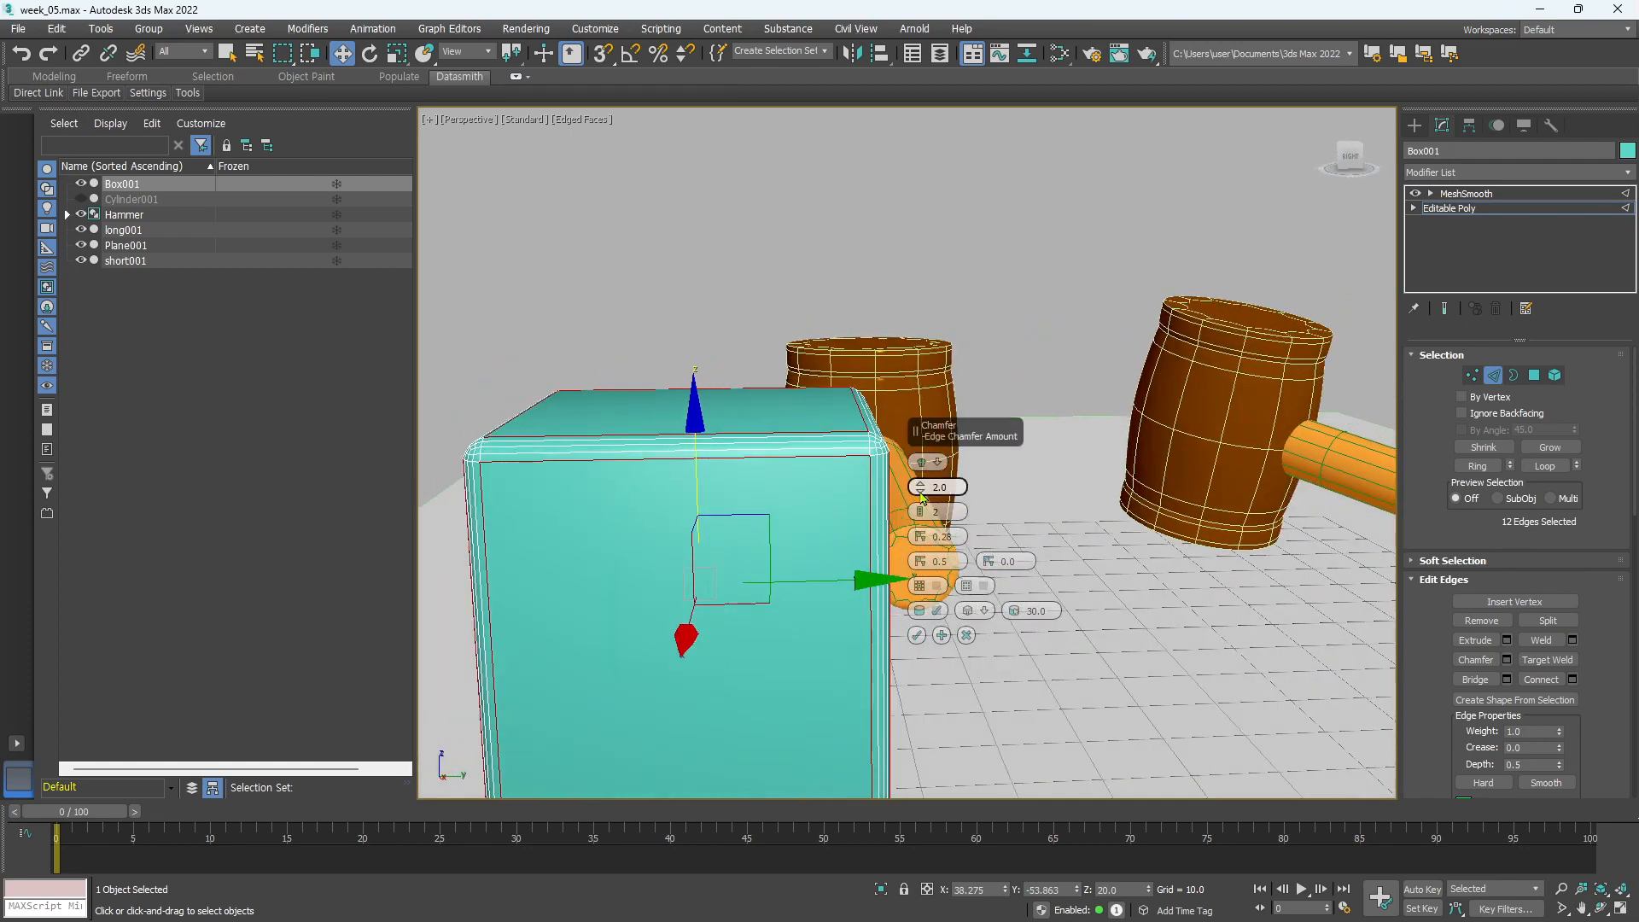
Reduce the edge chamfer amount to 0.698 and examine the box's chamfered corner up close
left_click_drag(923, 498, 922, 494)
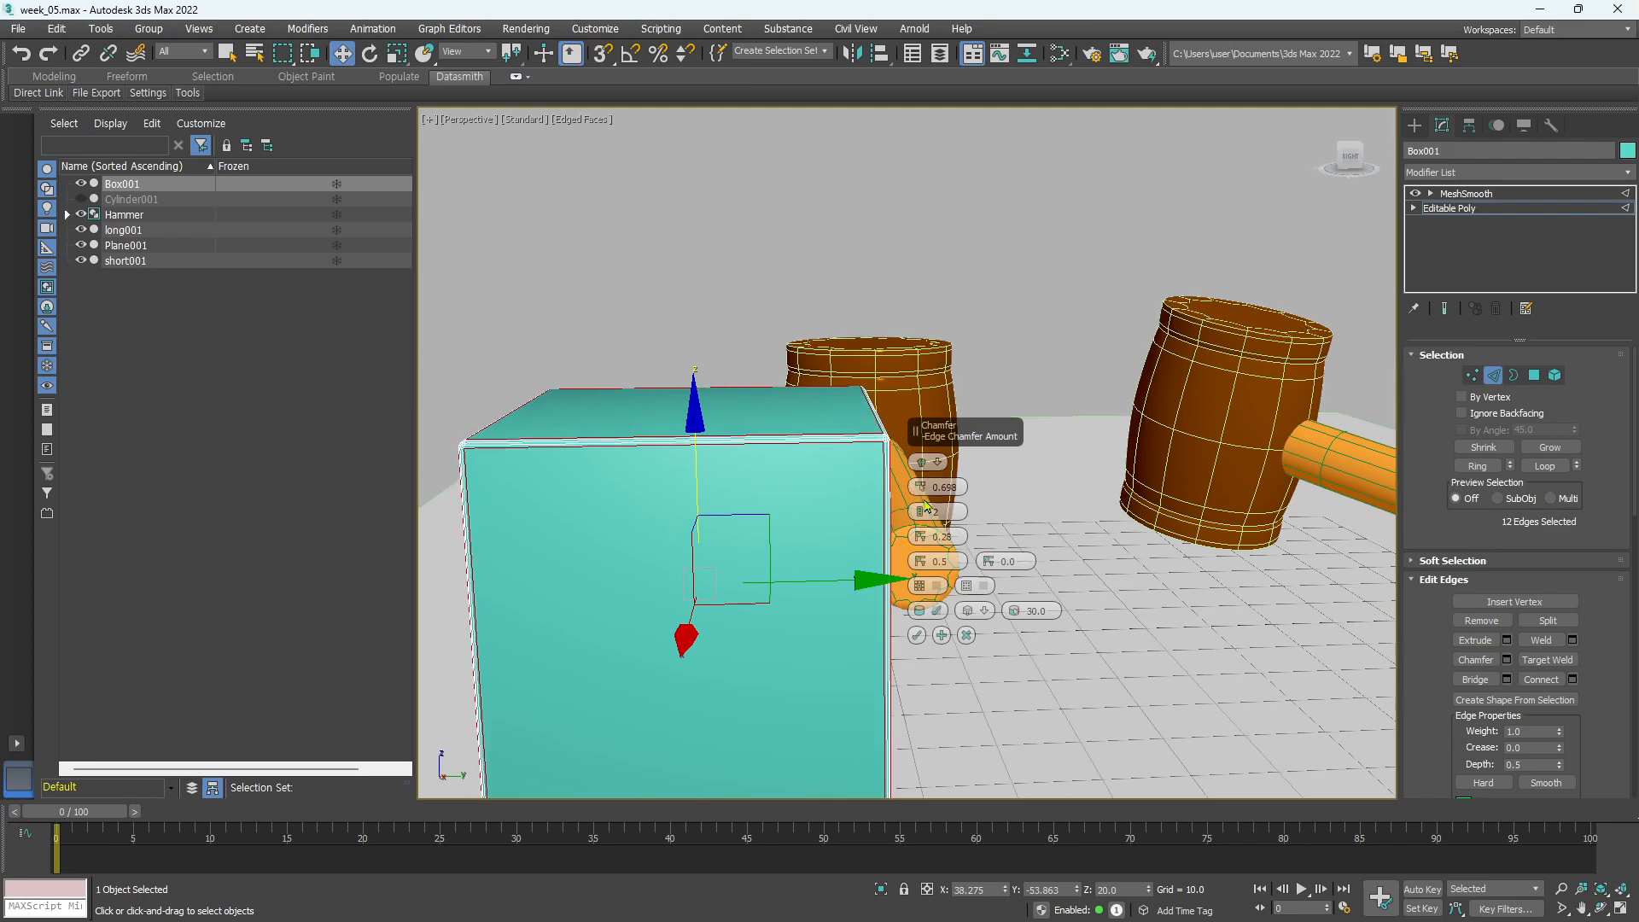
scroll(760, 478, "up", 4)
middle_click_drag(808, 445, 453, 597)
scroll(772, 547, "up", 2)
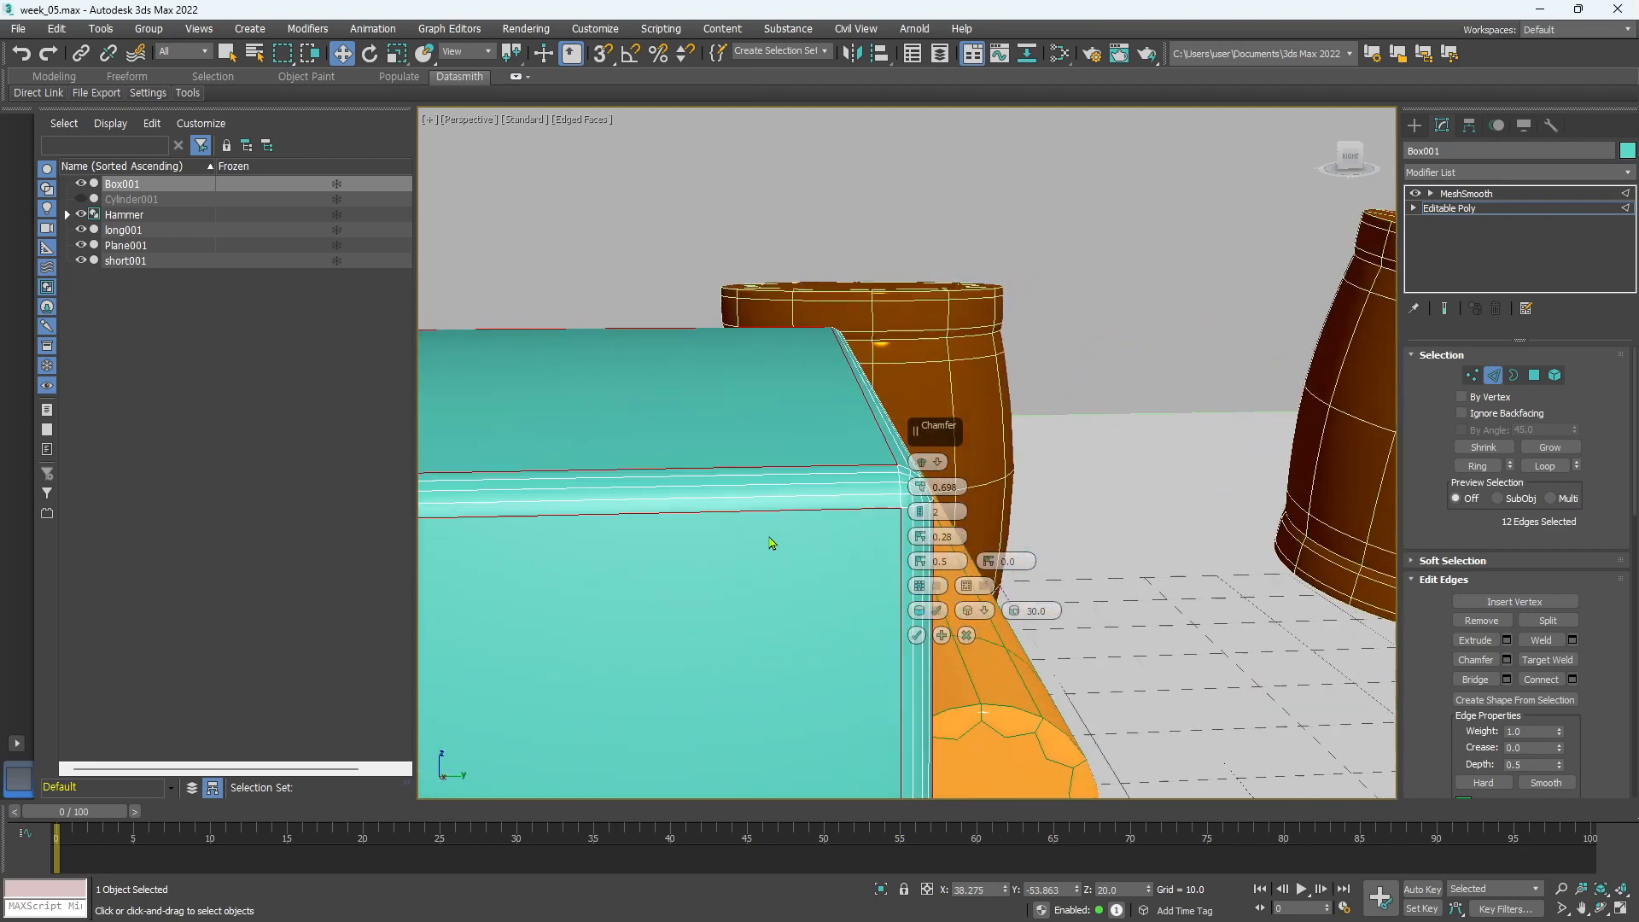
Set the edge chamfer amount to 0.5 and the connect edge segments to 1, and apply the chamfer to the box's edges
left_click(923, 492)
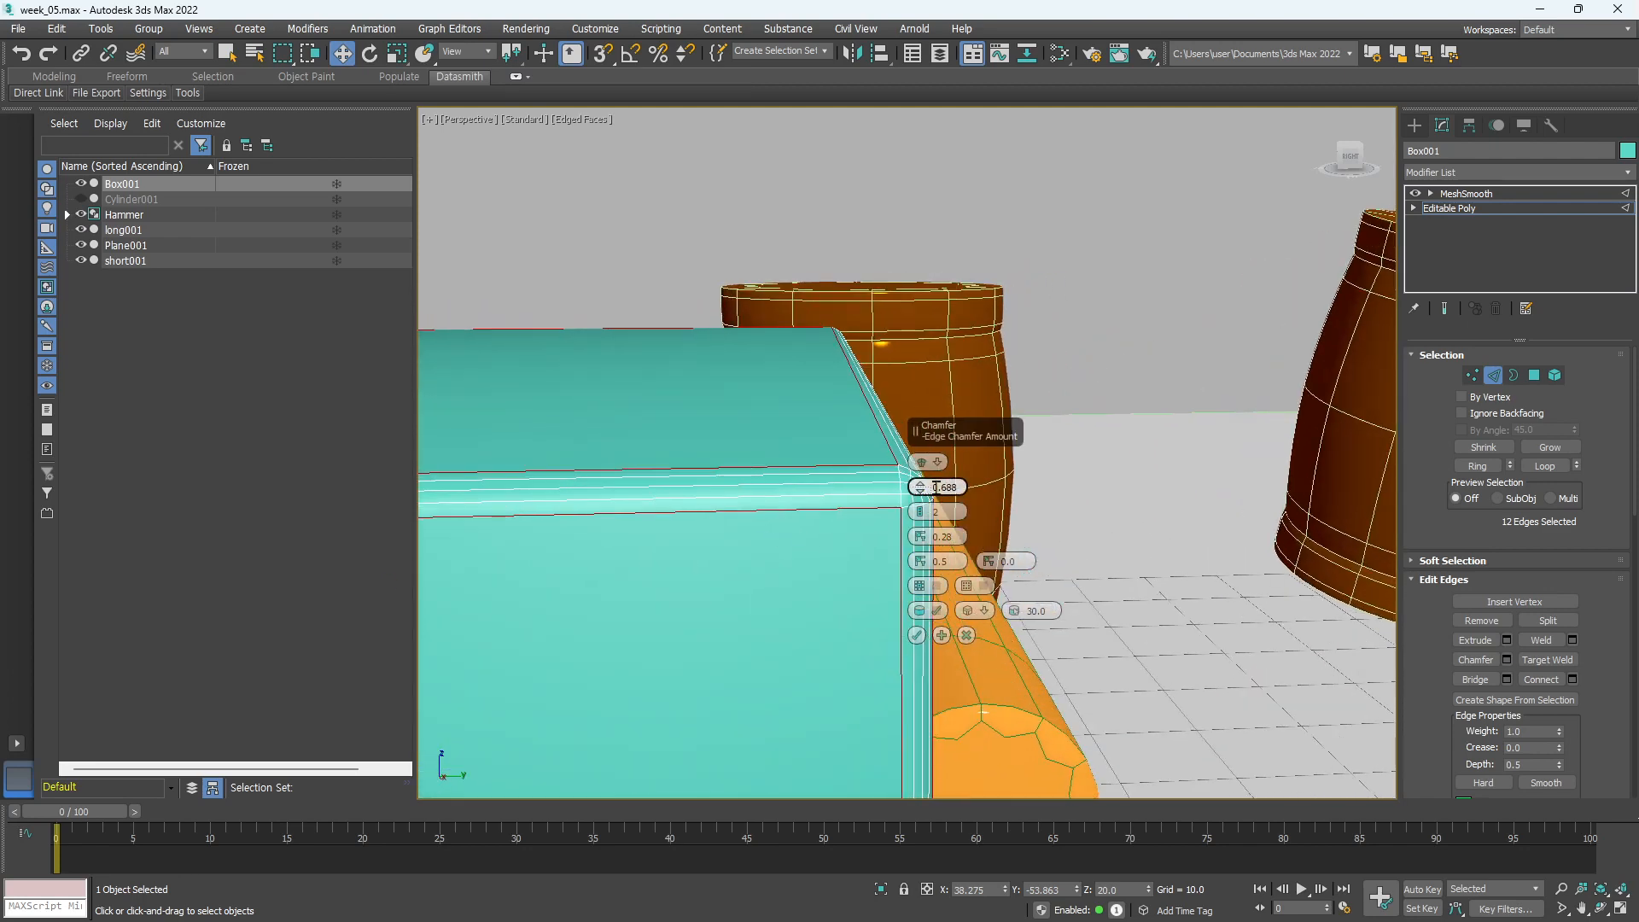
double_click(942, 487)
type("0.5")
key("Return")
middle_click_drag(668, 557, 588, 541)
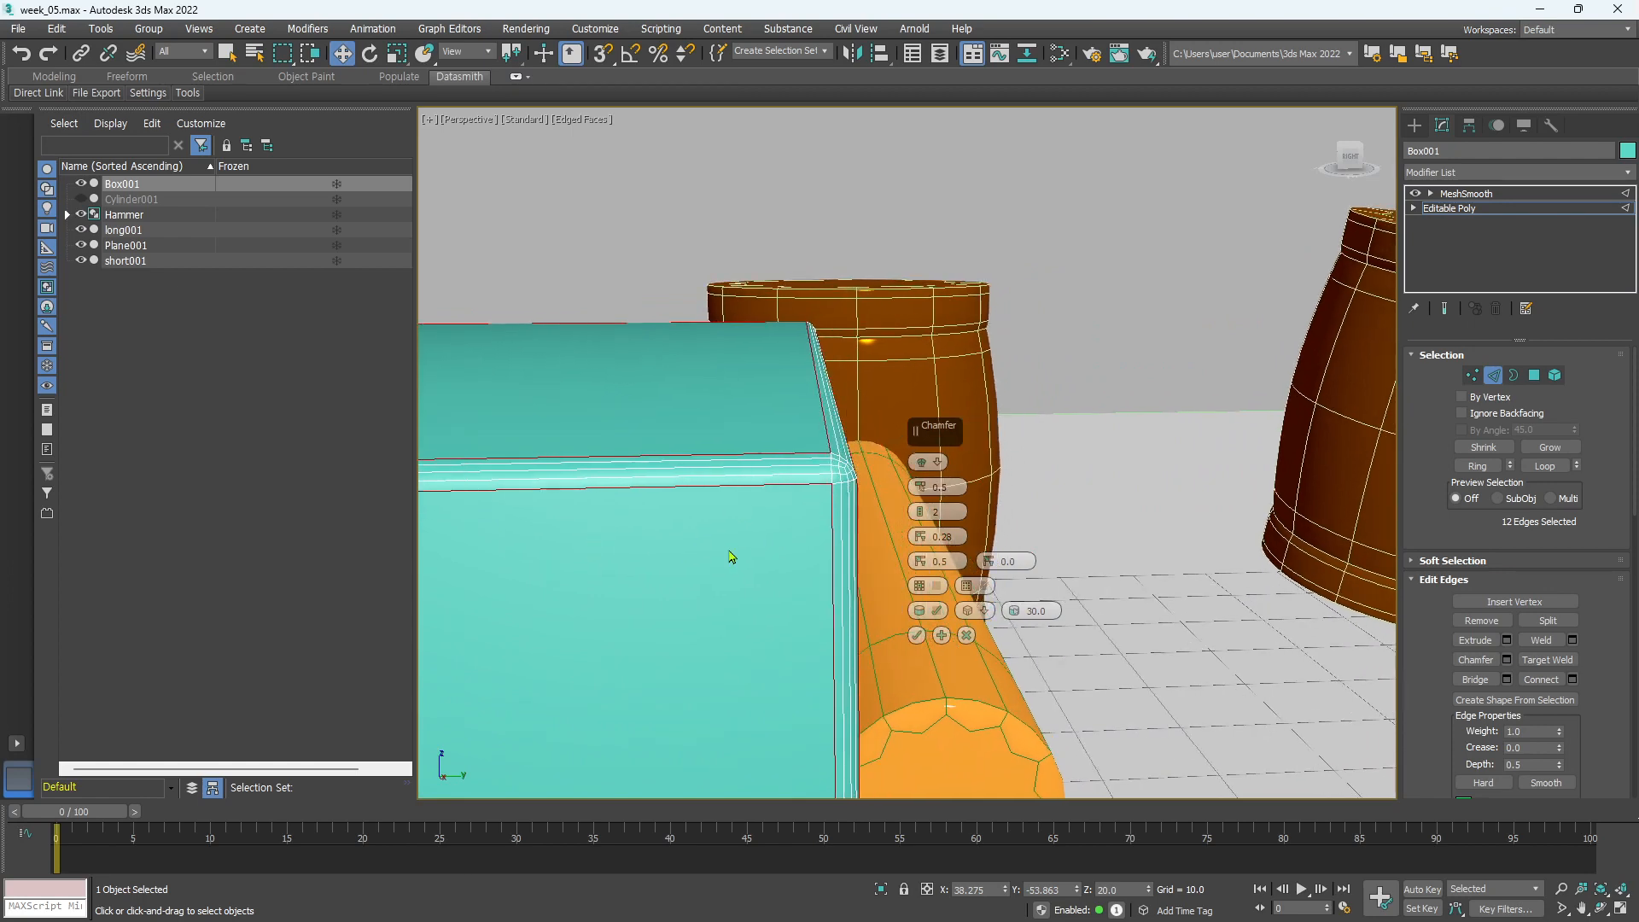
left_click(920, 517)
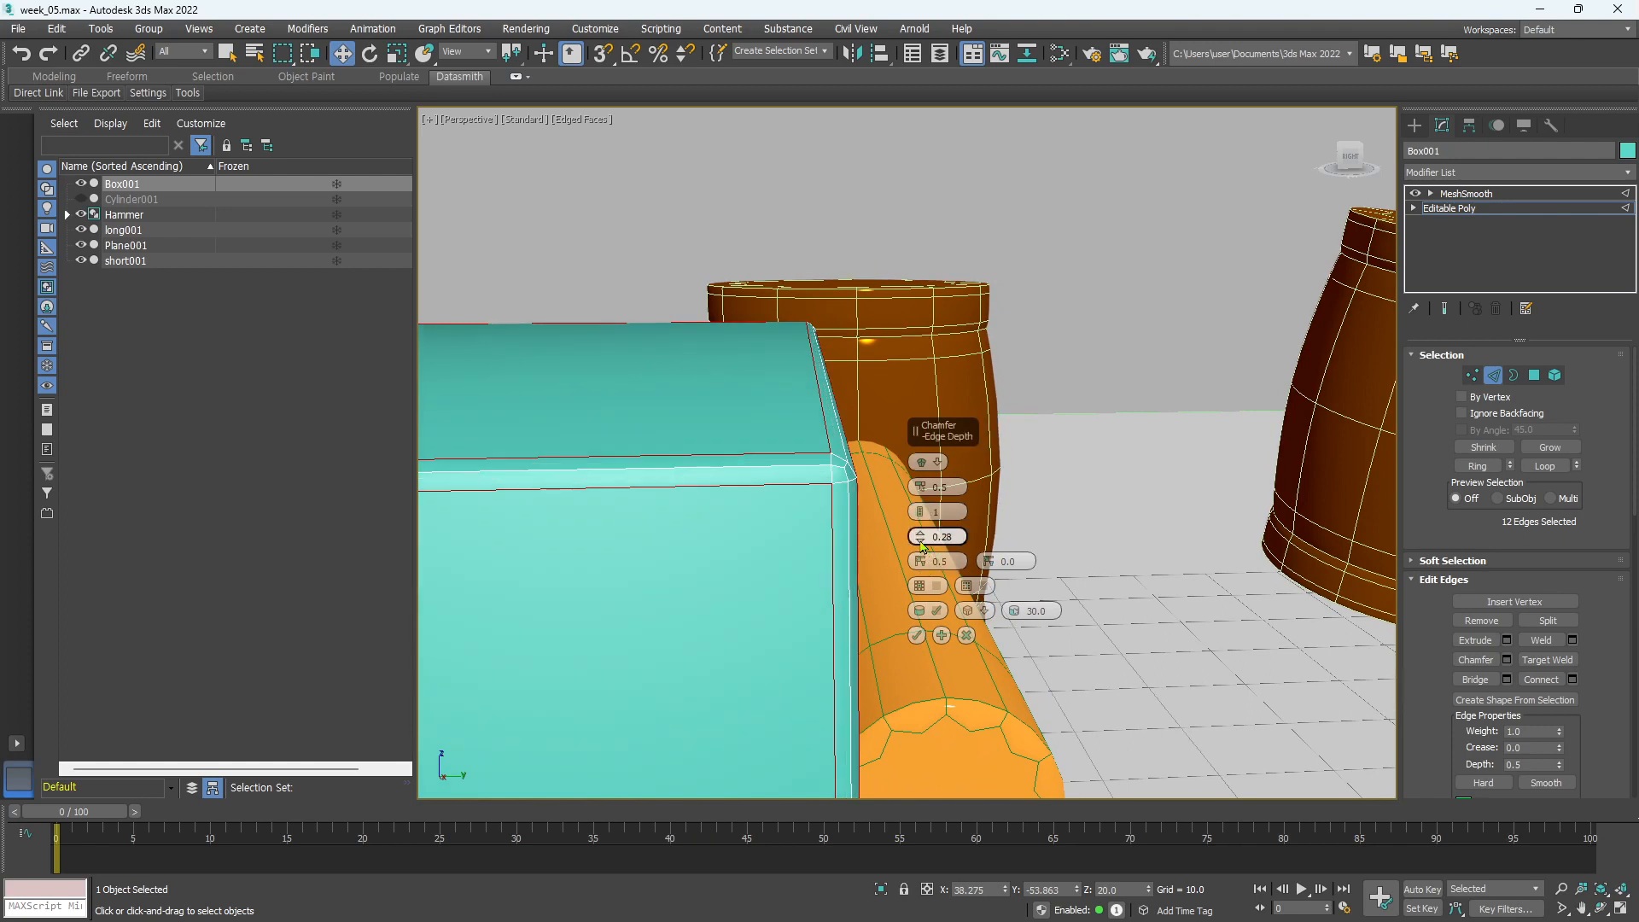
mouse_move(922, 546)
left_mouse_down()
mouse_move(933, 513)
mouse_move(926, 536)
left_mouse_up()
left_click(917, 636)
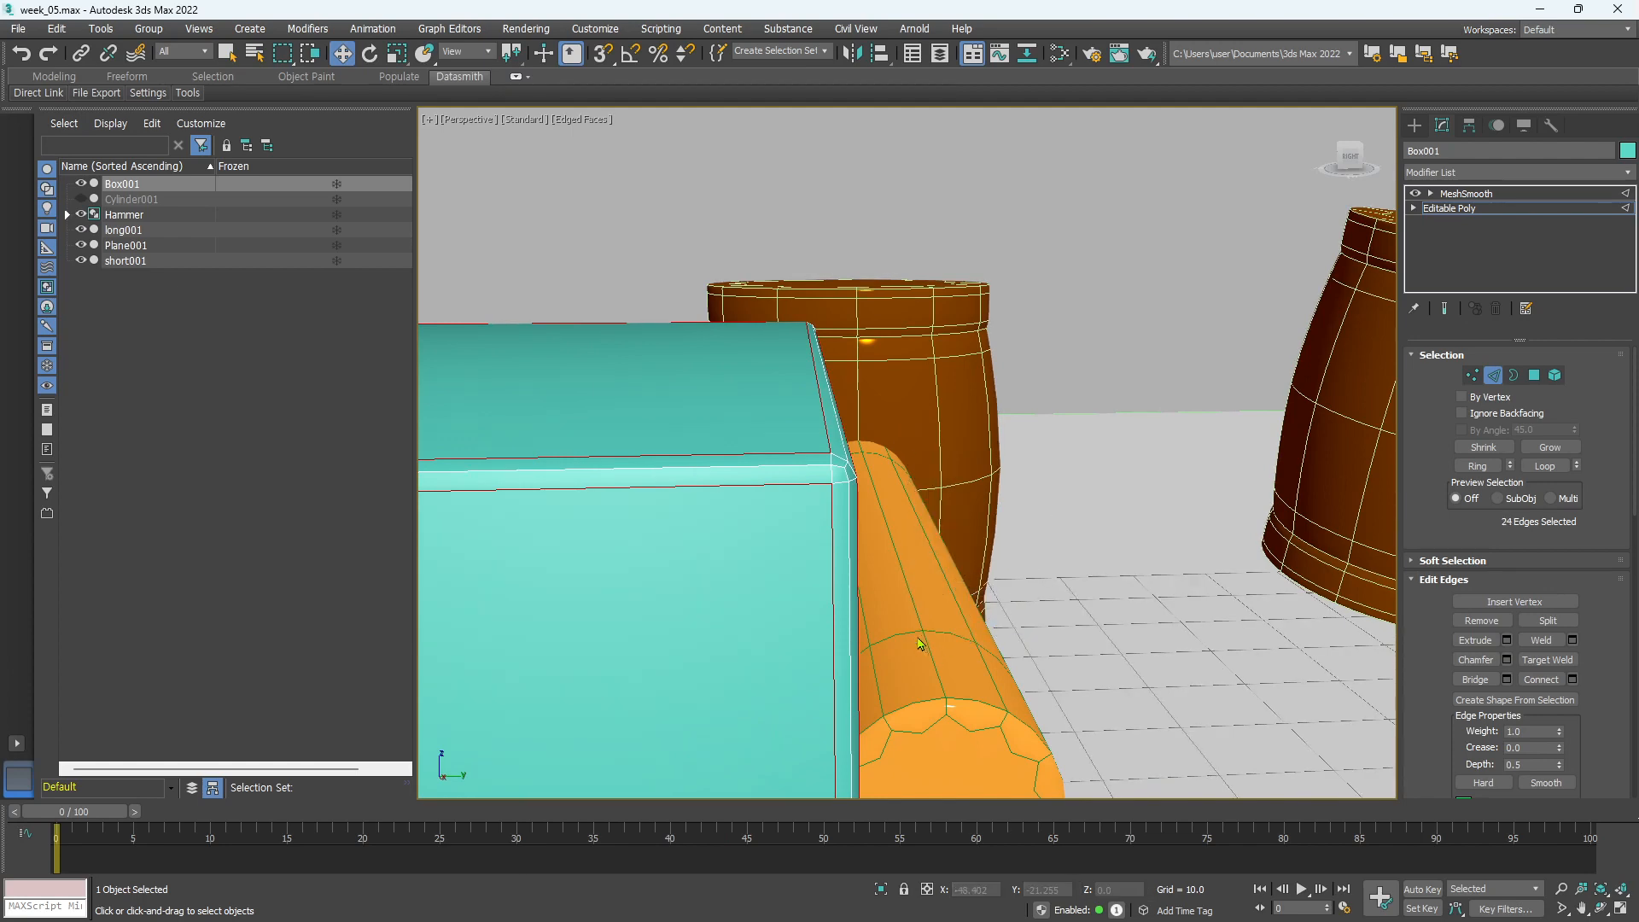
Leave edge editing on the chamfered box and return to its MeshSmooth modifier
scroll(1016, 705, "down", 5)
middle_click_drag(1016, 704, 1021, 707, "alt")
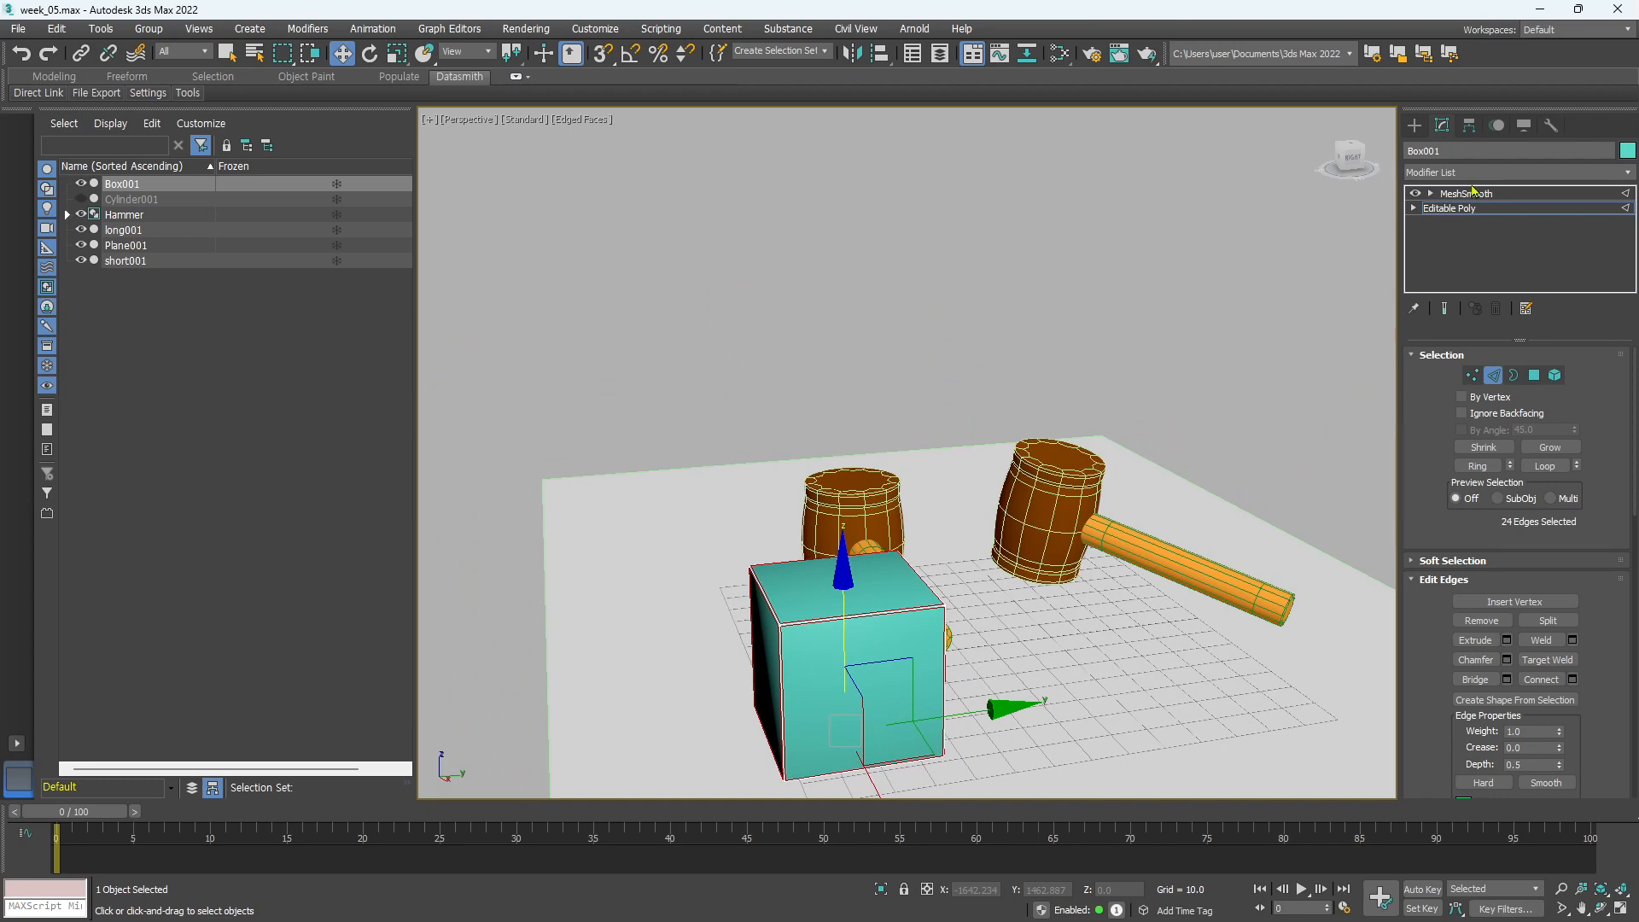
left_click(1491, 377)
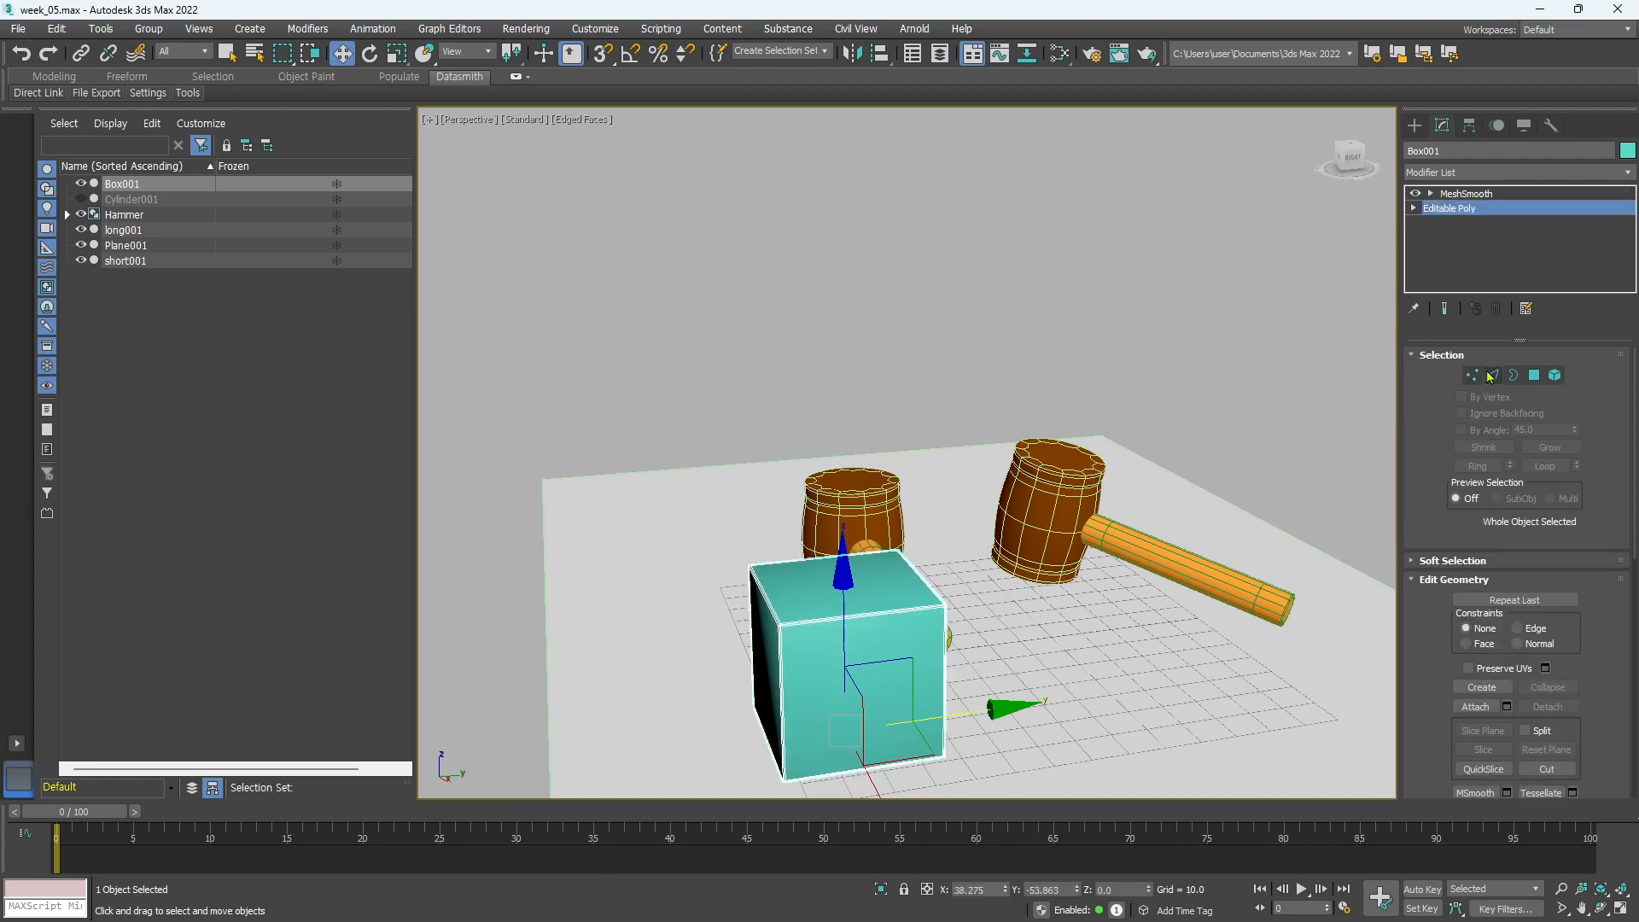
left_click(1470, 194)
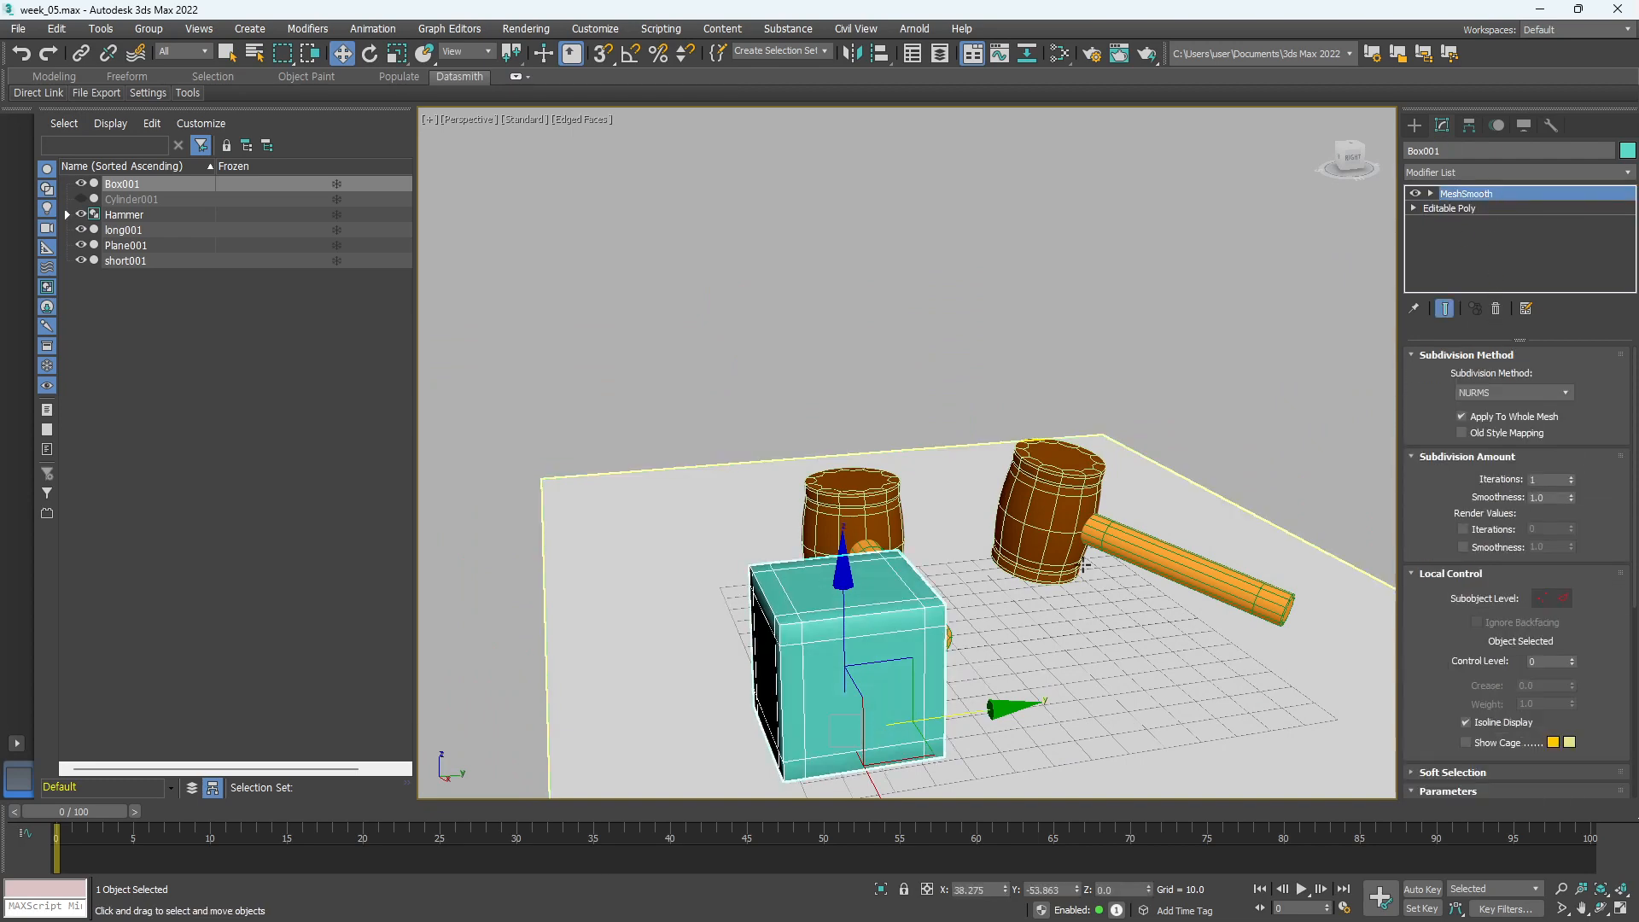
Examine the smoothed box's edges and corners from several angles and distances
middle_click_drag(1083, 565, 1061, 622, "alt")
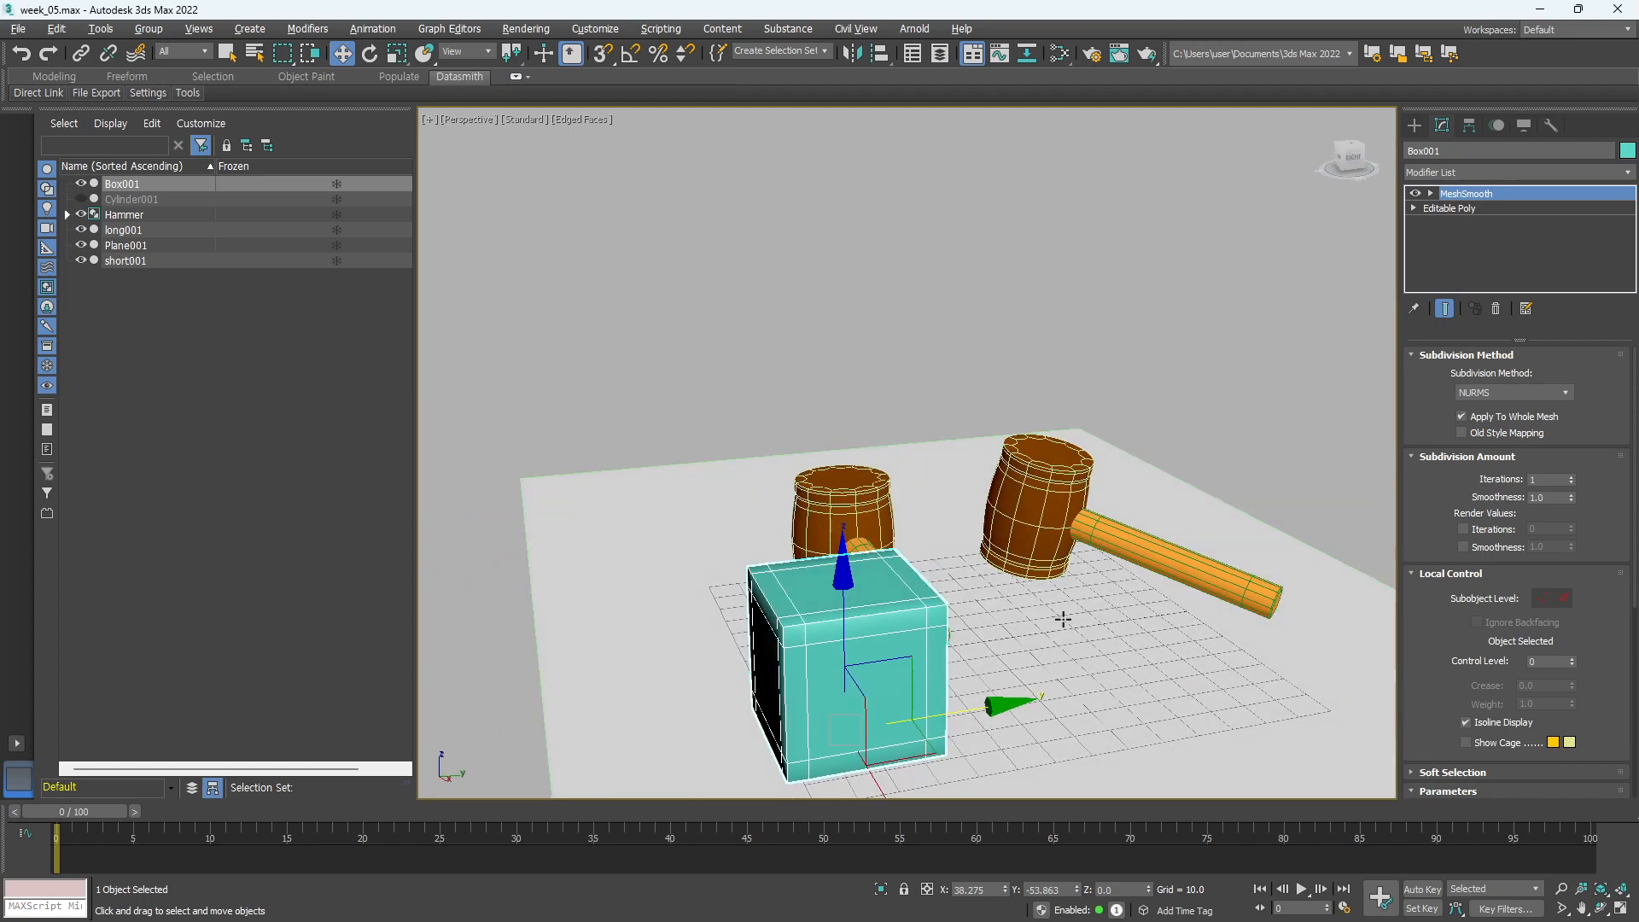
middle_click_drag(1139, 505, 1116, 410)
scroll(1116, 411, "up", 3)
scroll(1068, 432, "down", 2)
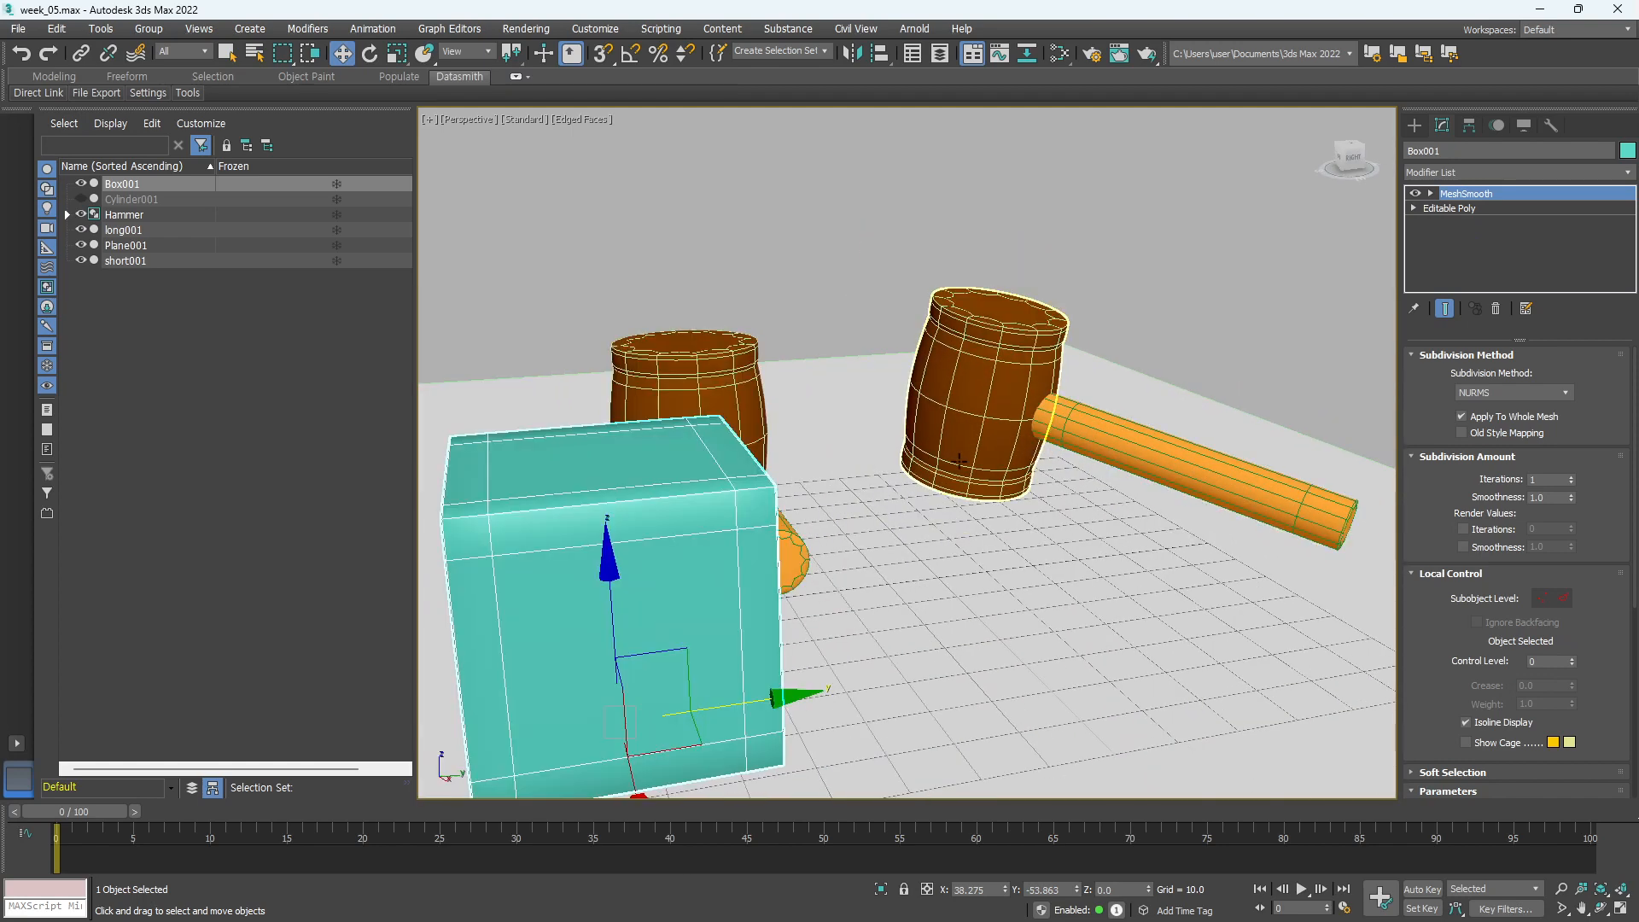
scroll(922, 523, "down", 2)
middle_click_drag(922, 523, 946, 489)
scroll(946, 488, "up", 3)
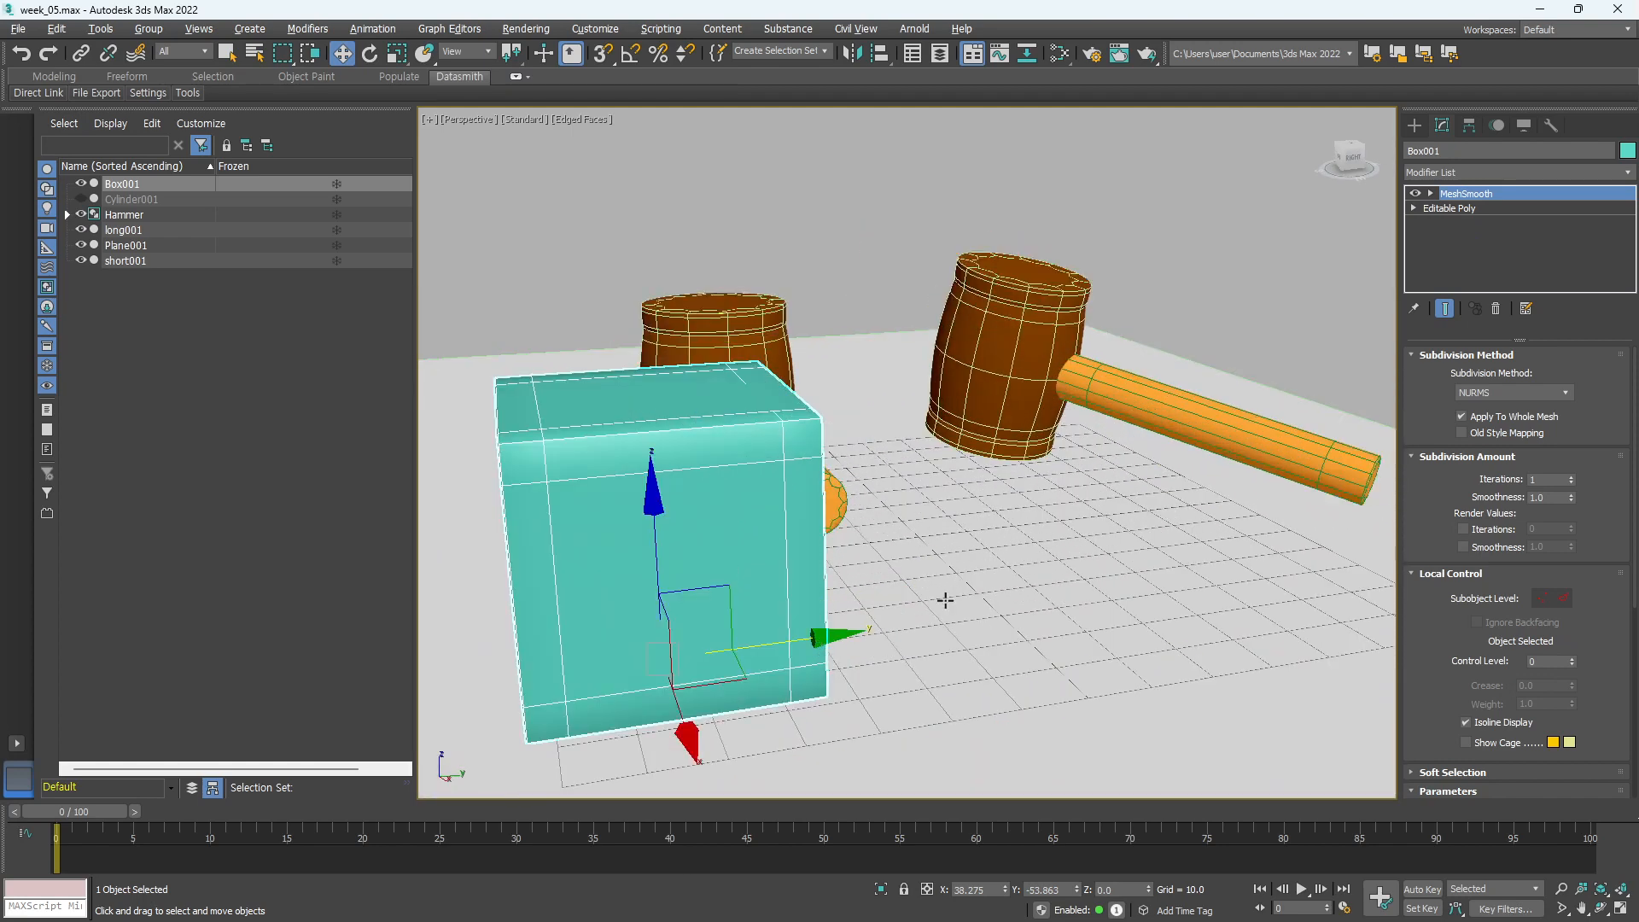
mouse_move(945, 600)
middle_mouse_down("alt")
mouse_move(907, 611)
mouse_move(922, 607)
middle_mouse_up("alt")
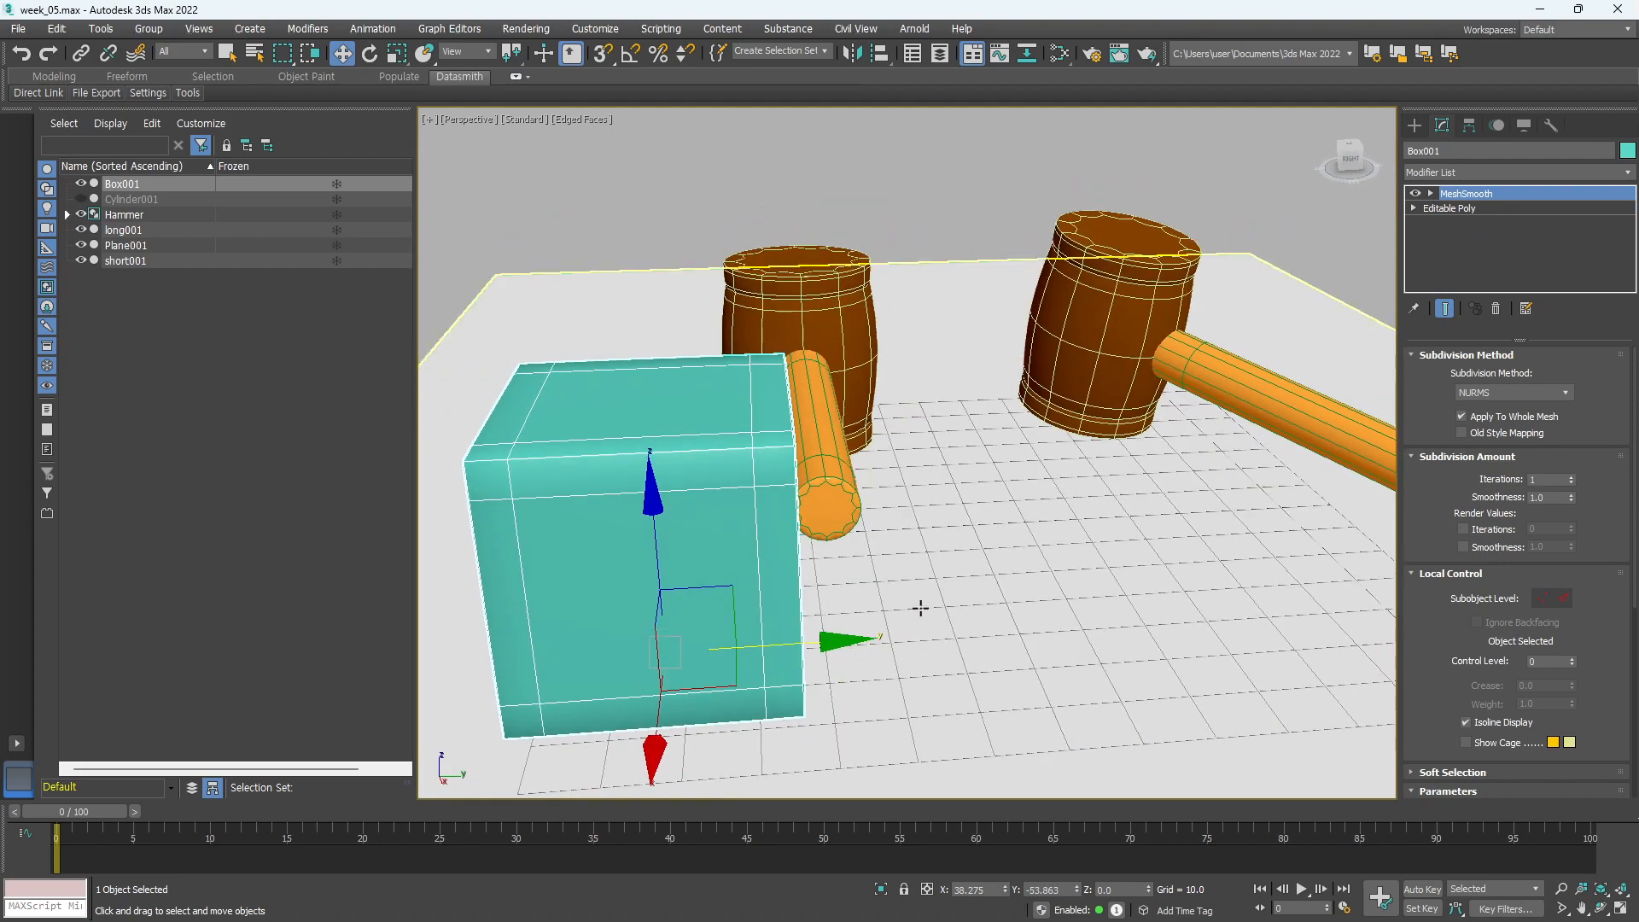
middle_click_drag(948, 516, 903, 684, "alt")
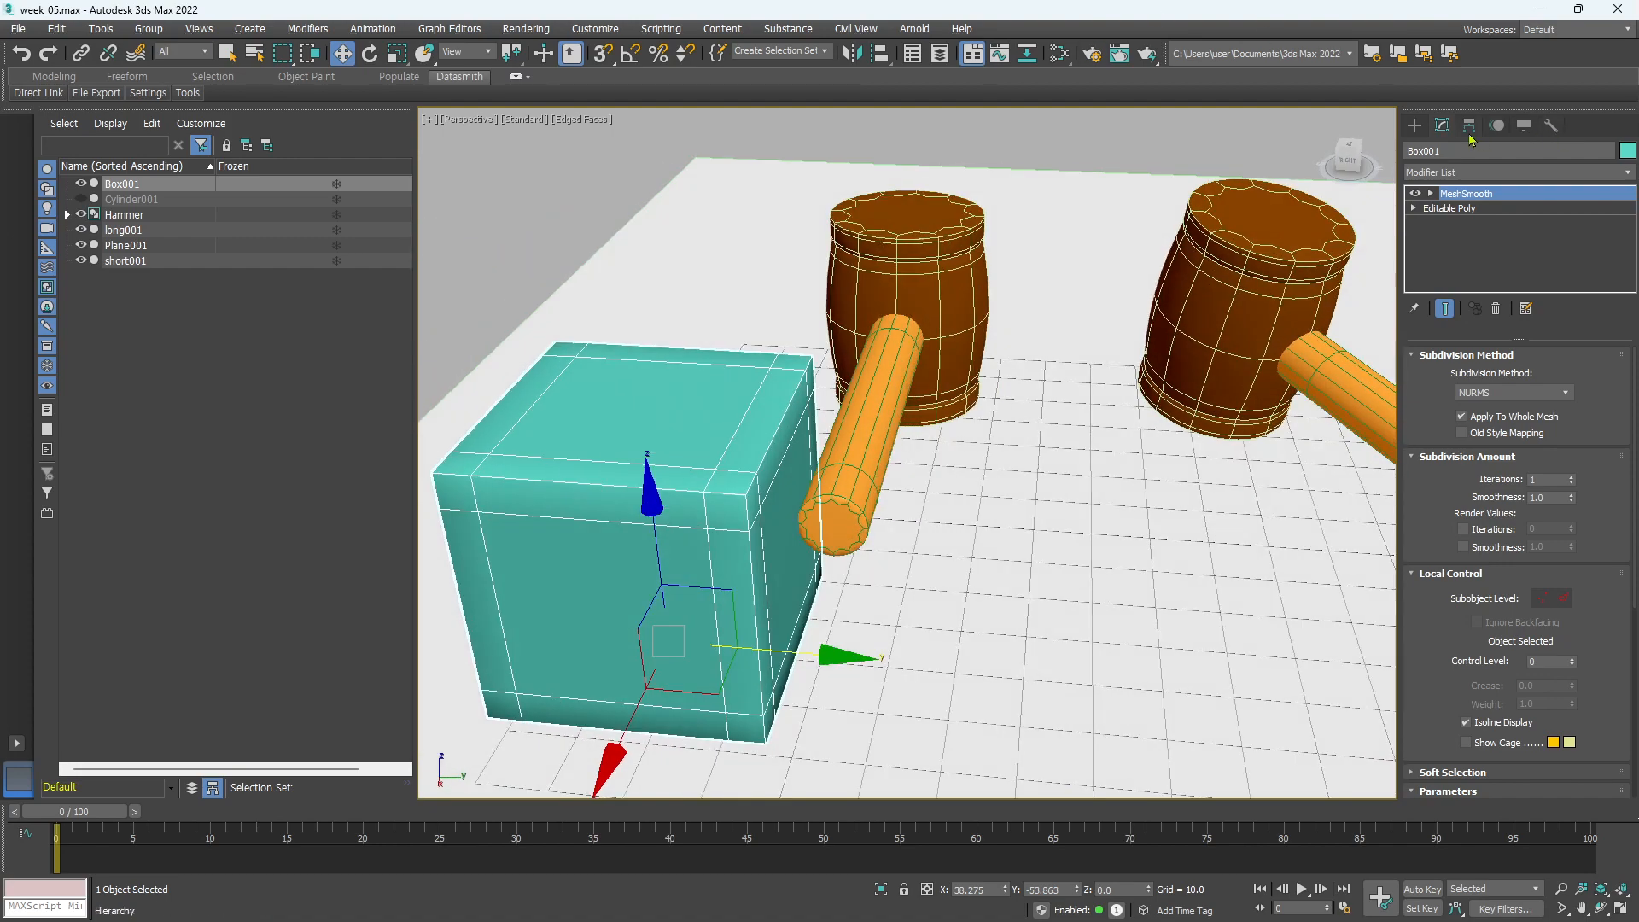
Create a second box about 36 by 42 by 39 units on the floor beside the smoothed box and show its parameters
left_click(1413, 124)
left_click(1460, 239)
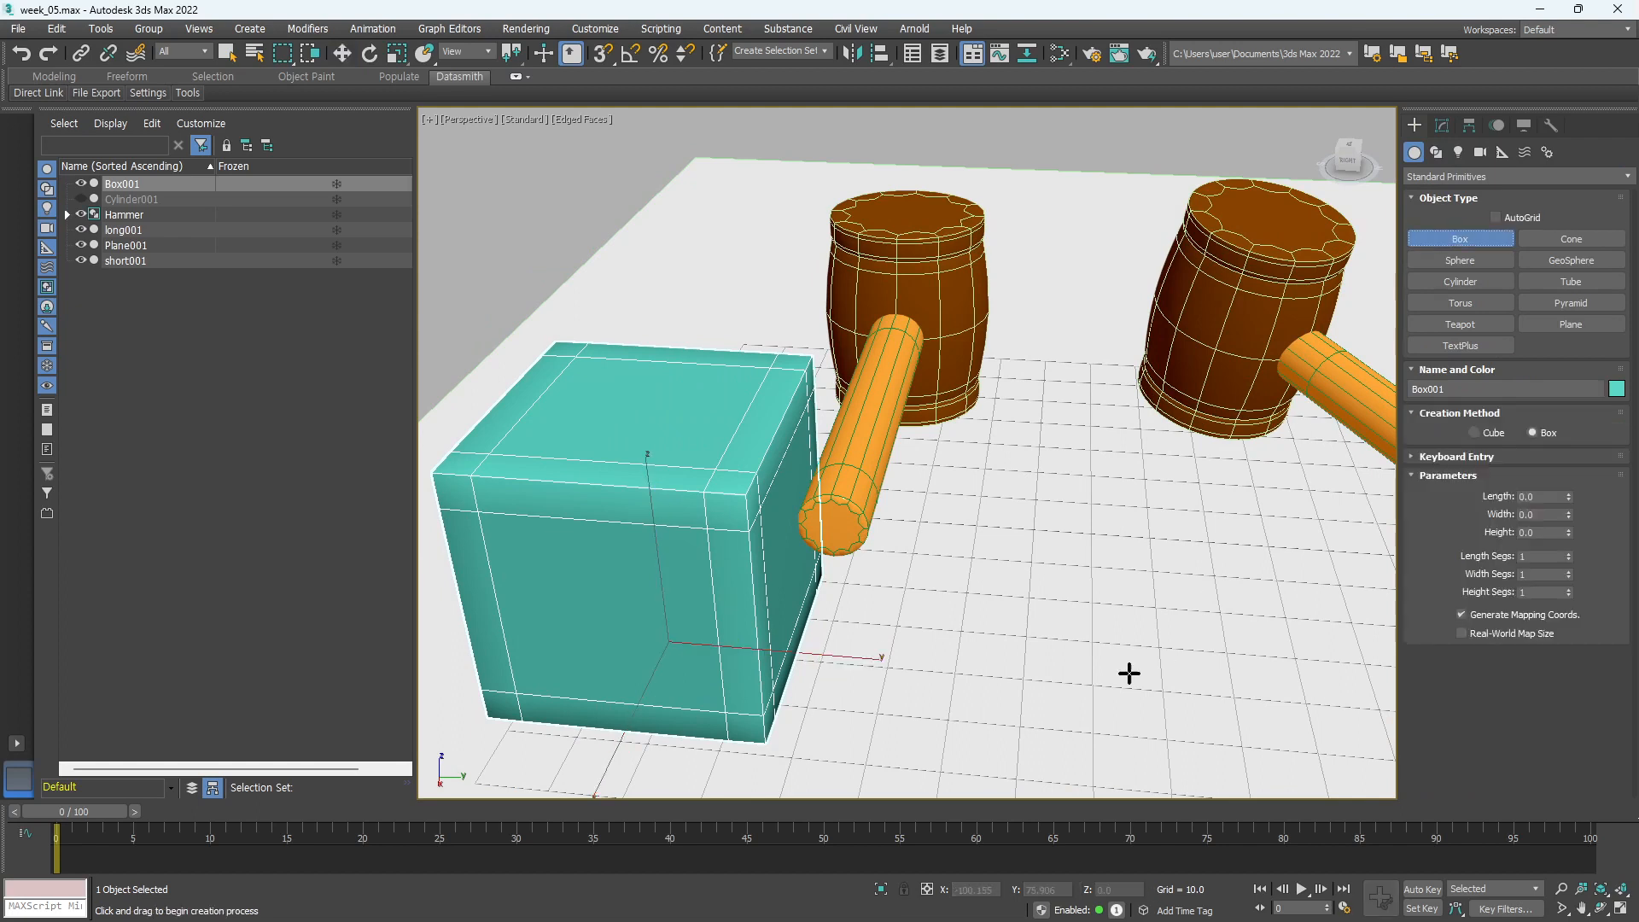
left_click_drag(1016, 564, 1263, 754)
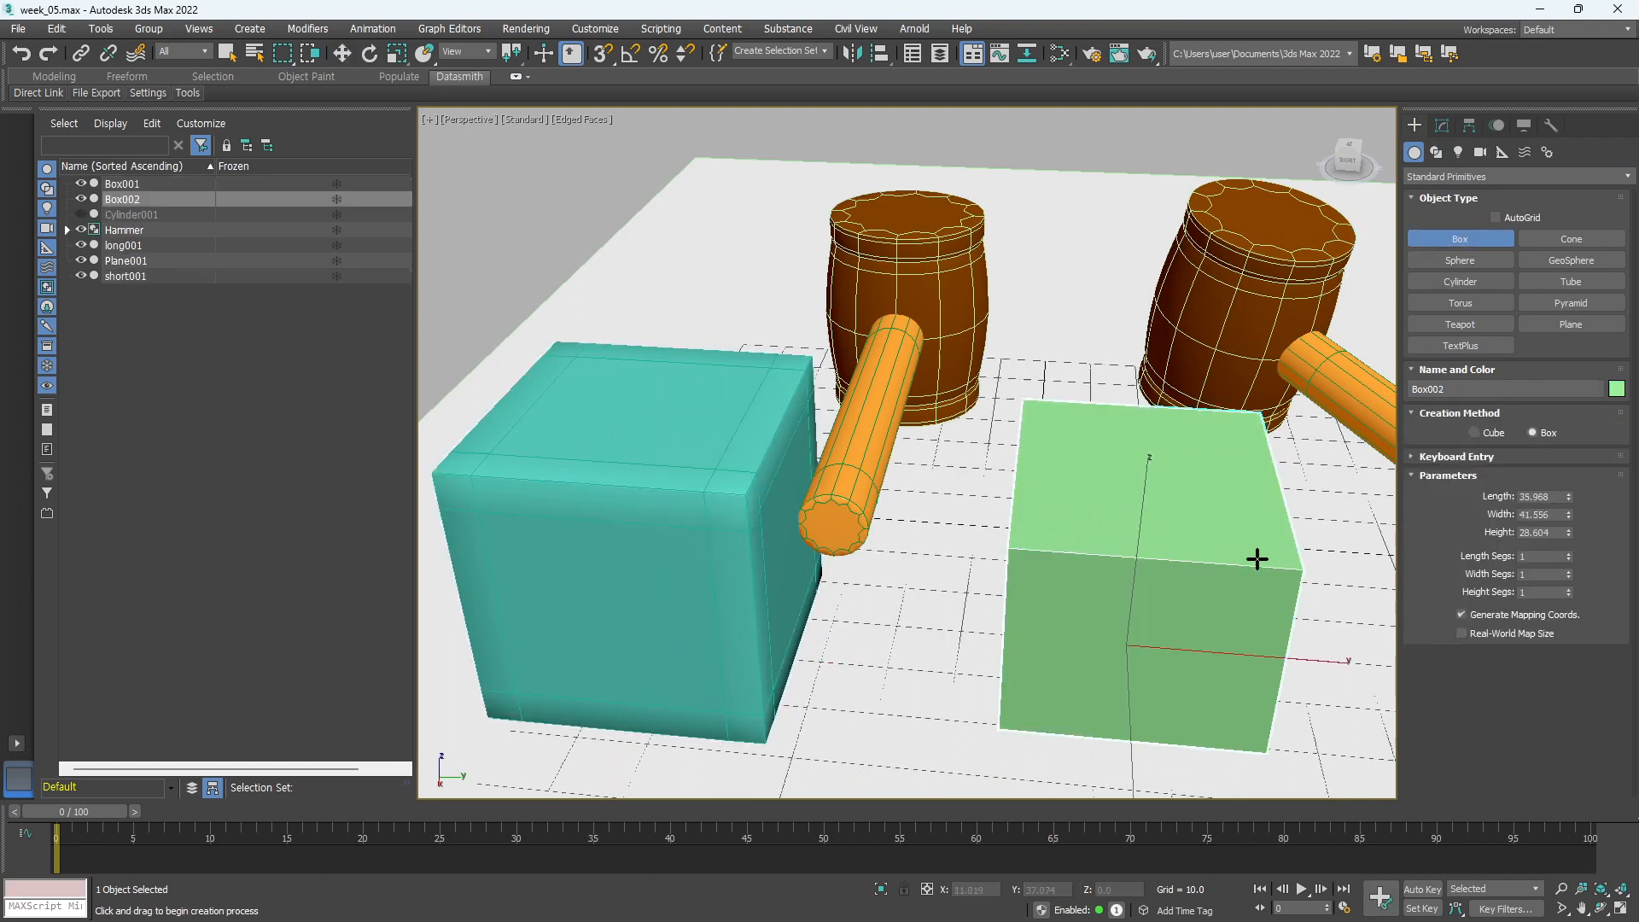
right_click(1258, 522)
left_click(1442, 125)
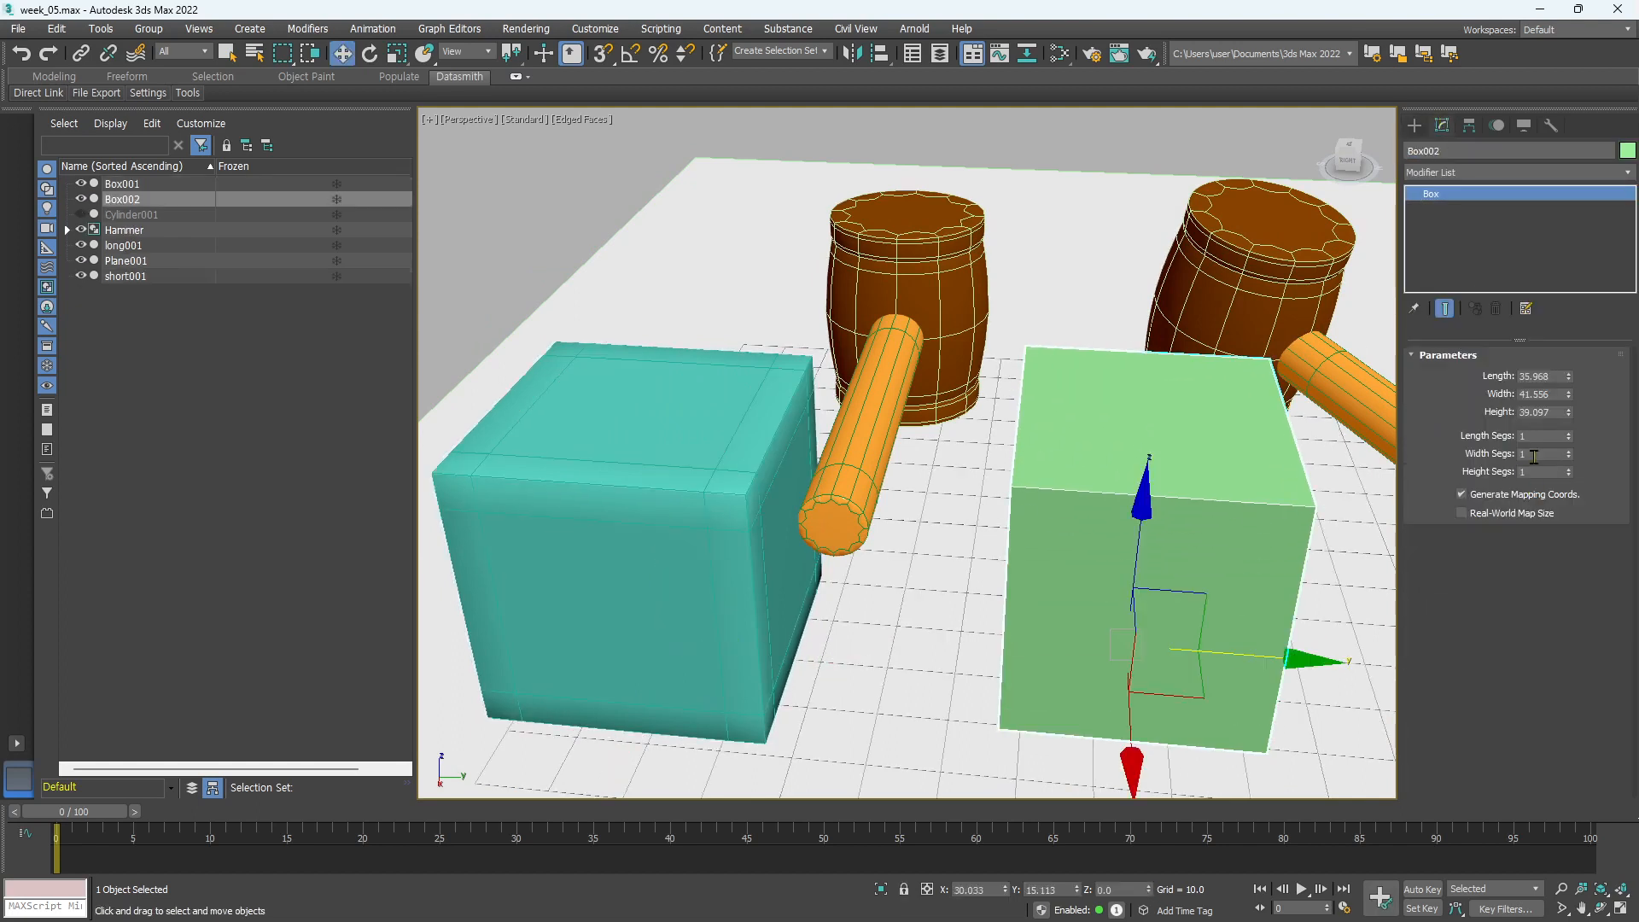
Set the second box's length, width and height to 40
left_click(1541, 377)
key("Tab")
type("40")
key("Tab")
type("40")
key("Return")
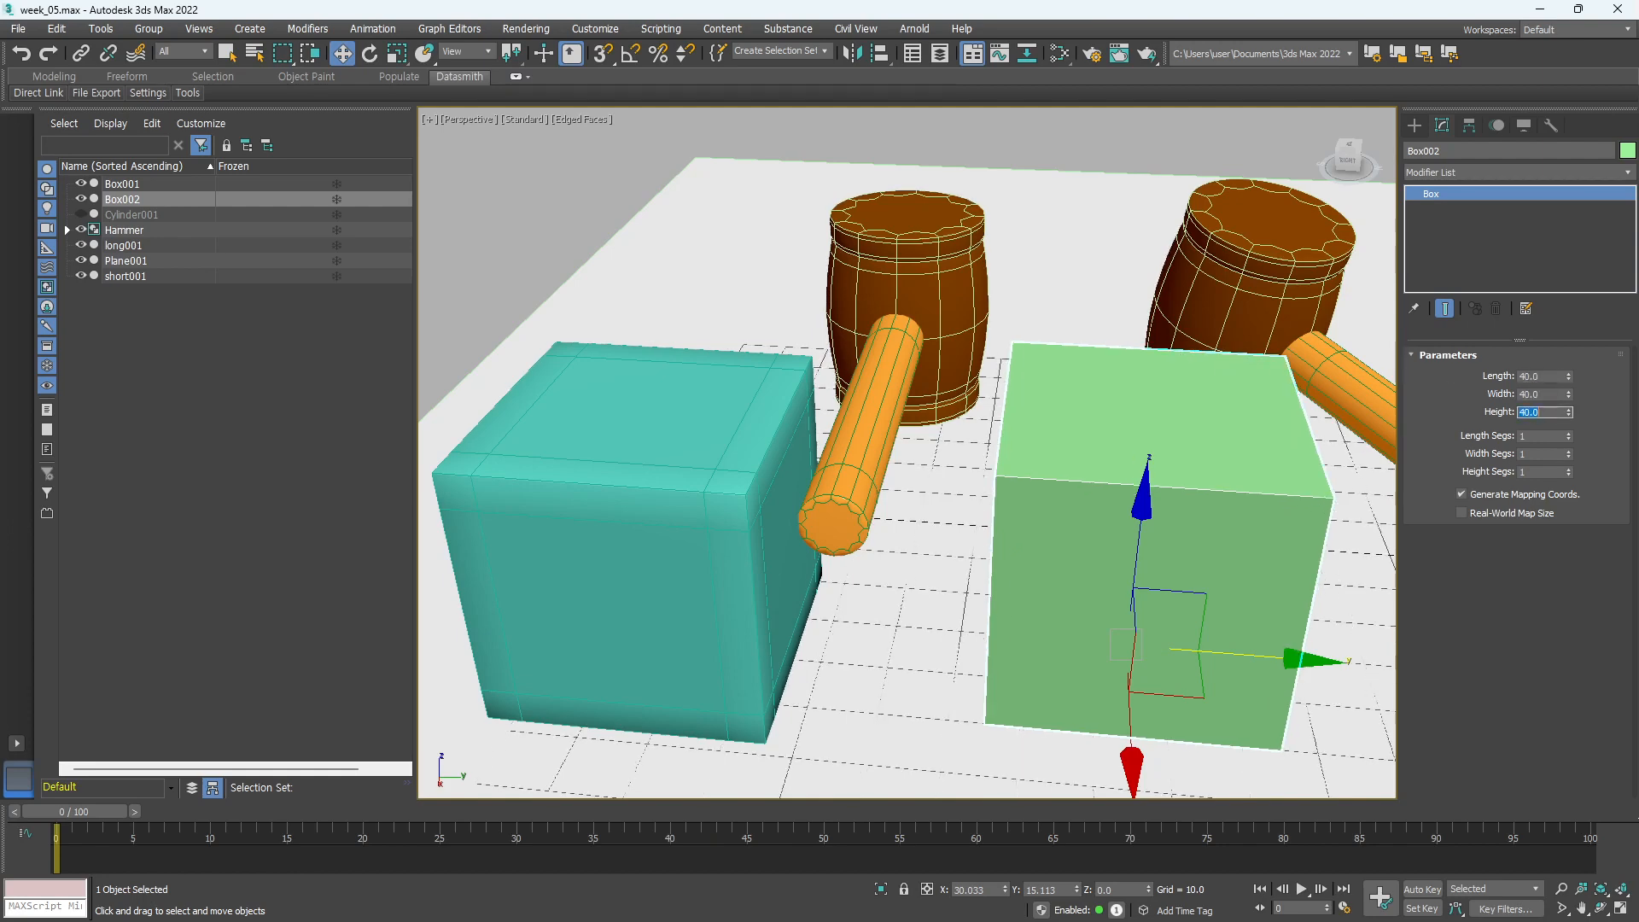
Render the scene in Arnold RenderView to compare the smoothed box with the plain one, and close the render
middle_click_drag(662, 549, 664, 457)
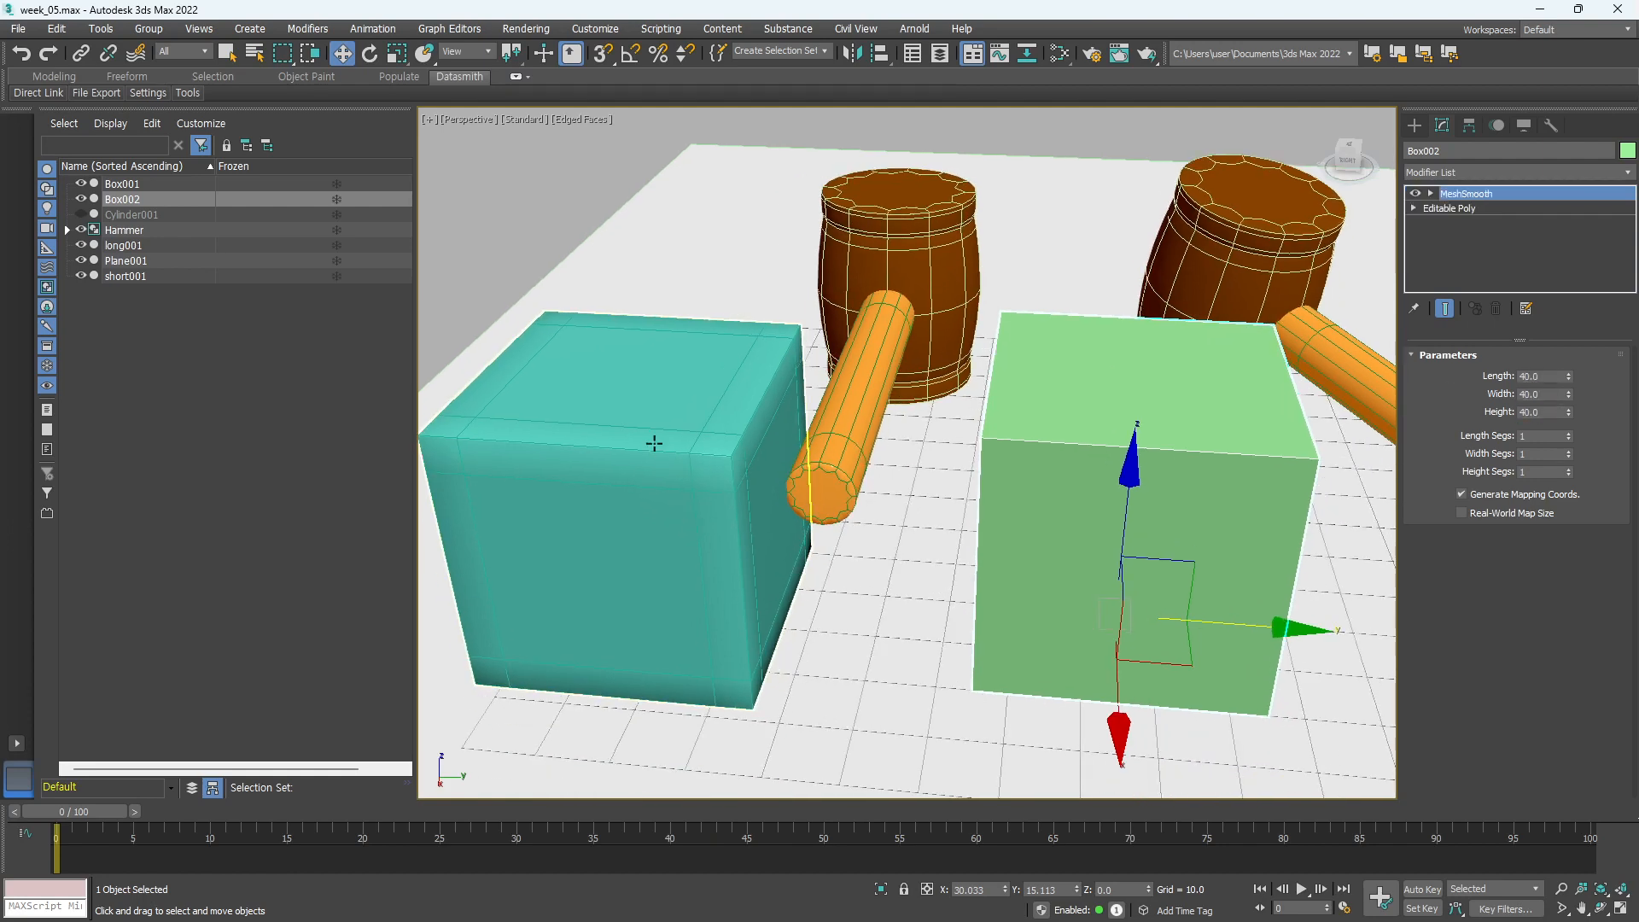
left_click(654, 440)
left_click(1174, 495)
left_click(915, 28)
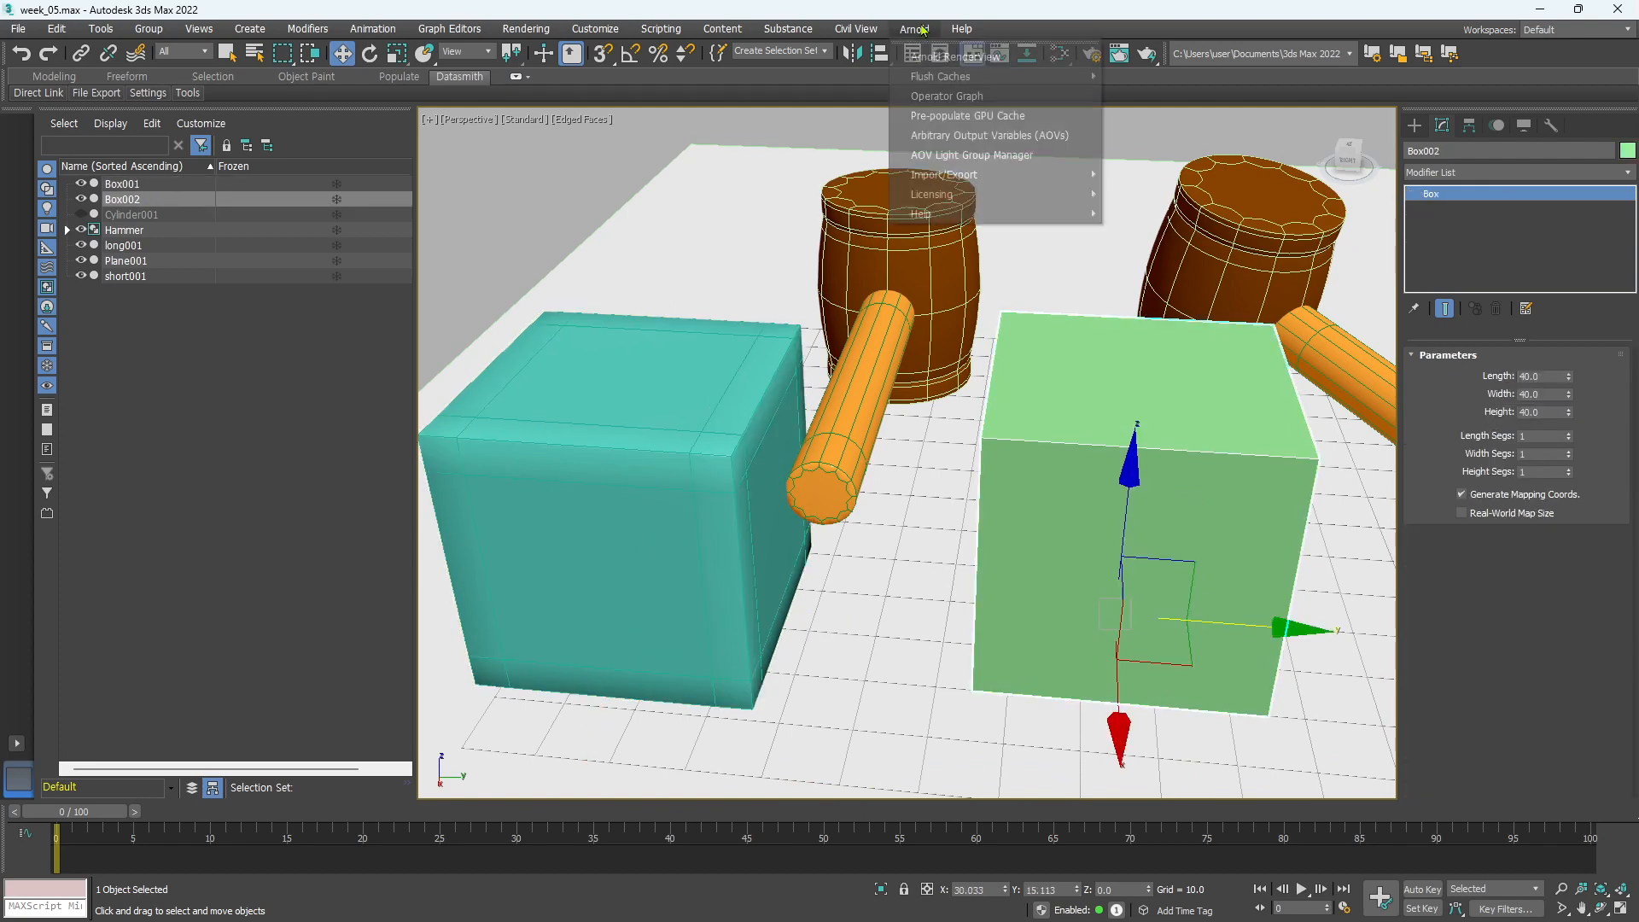
left_click(929, 56)
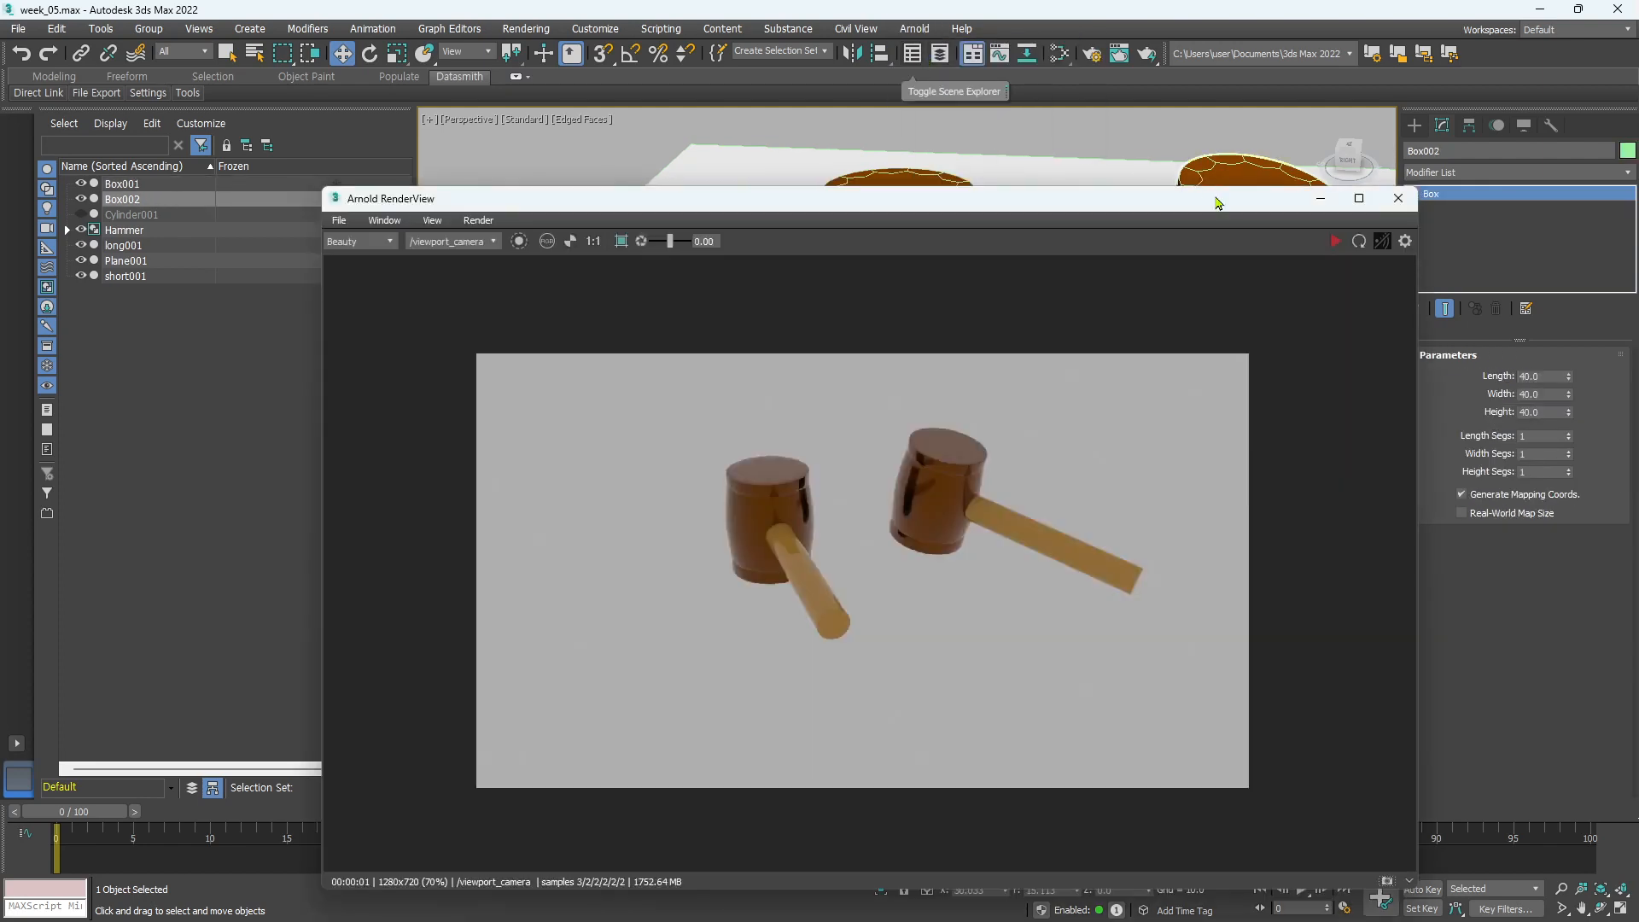
left_click(1336, 241)
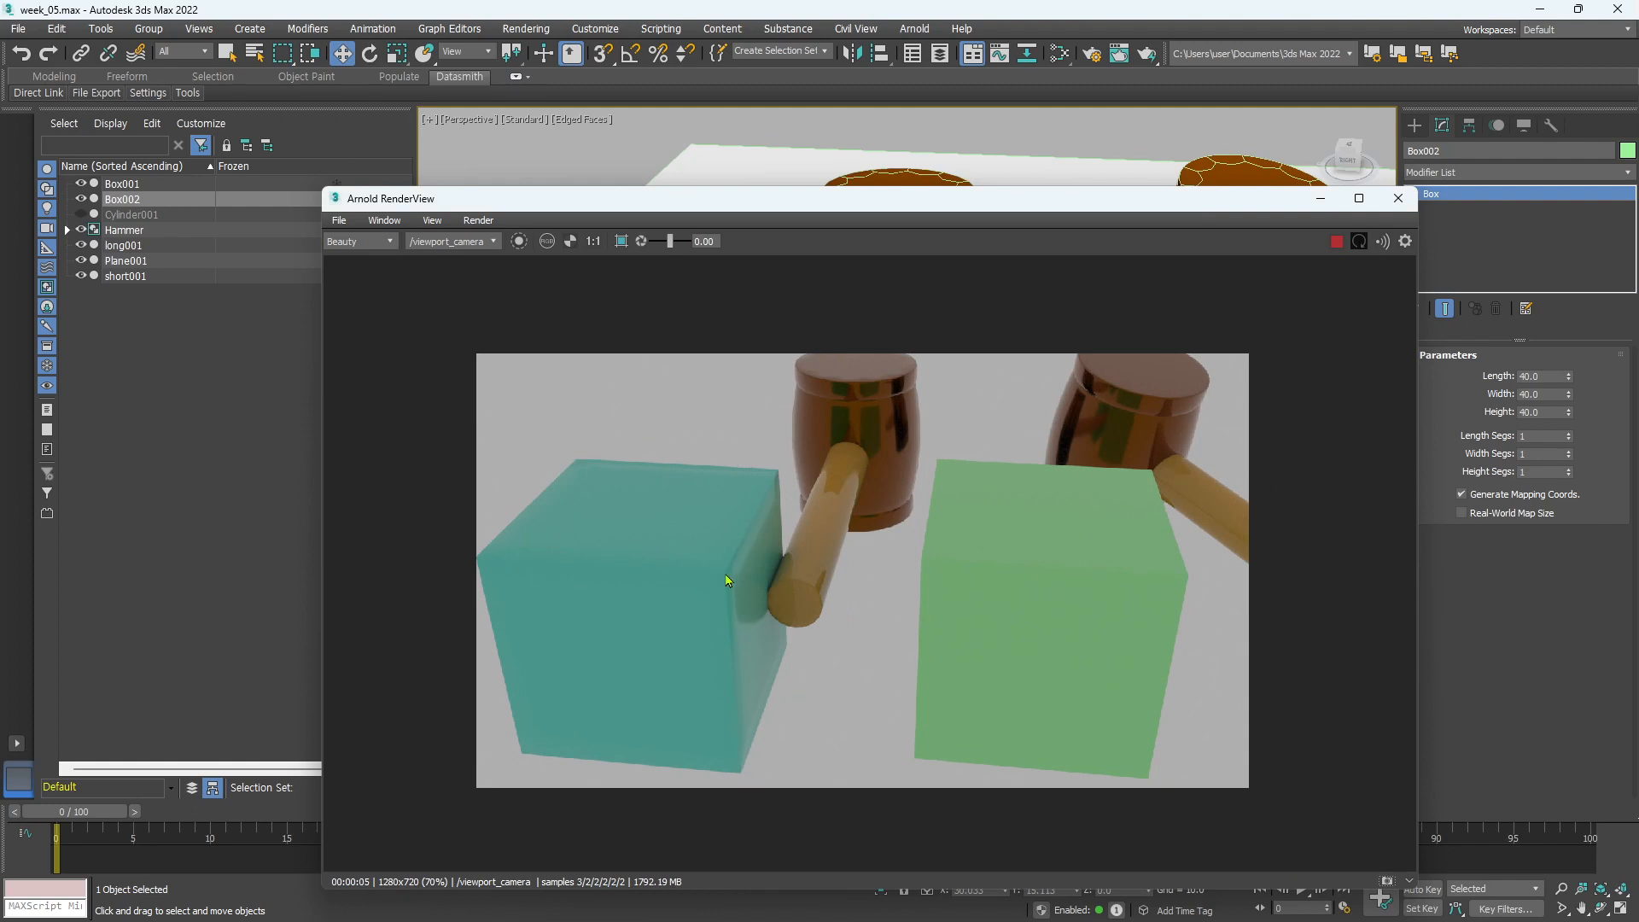
left_click(1398, 199)
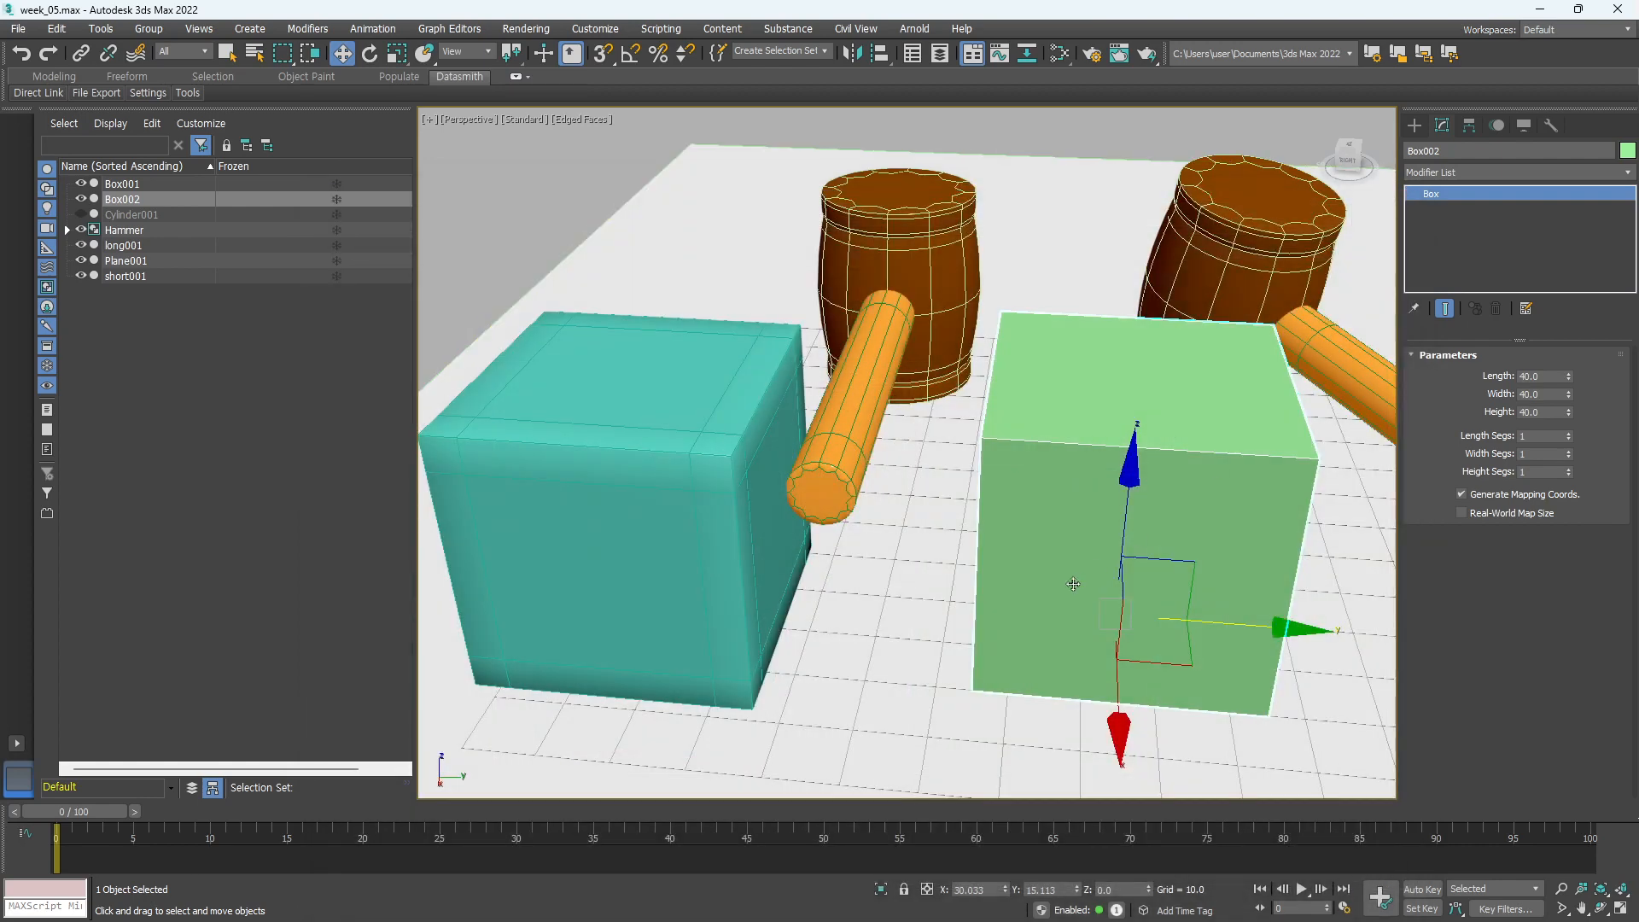
Delete the plain green box and inspect the chamfered box at its Editable Poly level
key("Delete")
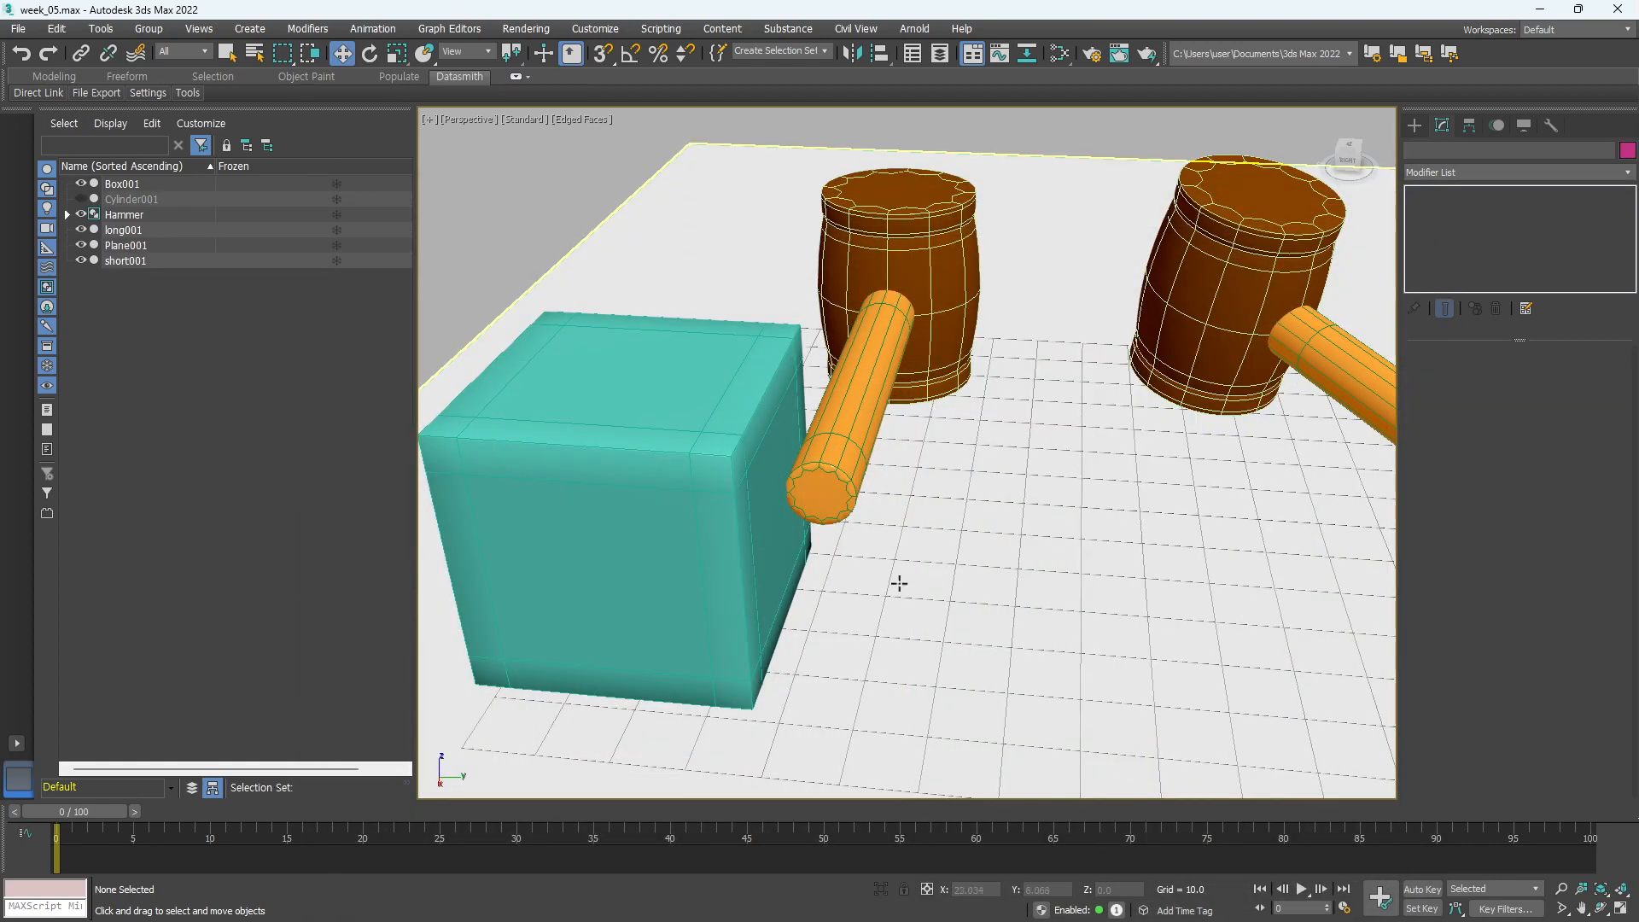
left_click(735, 580)
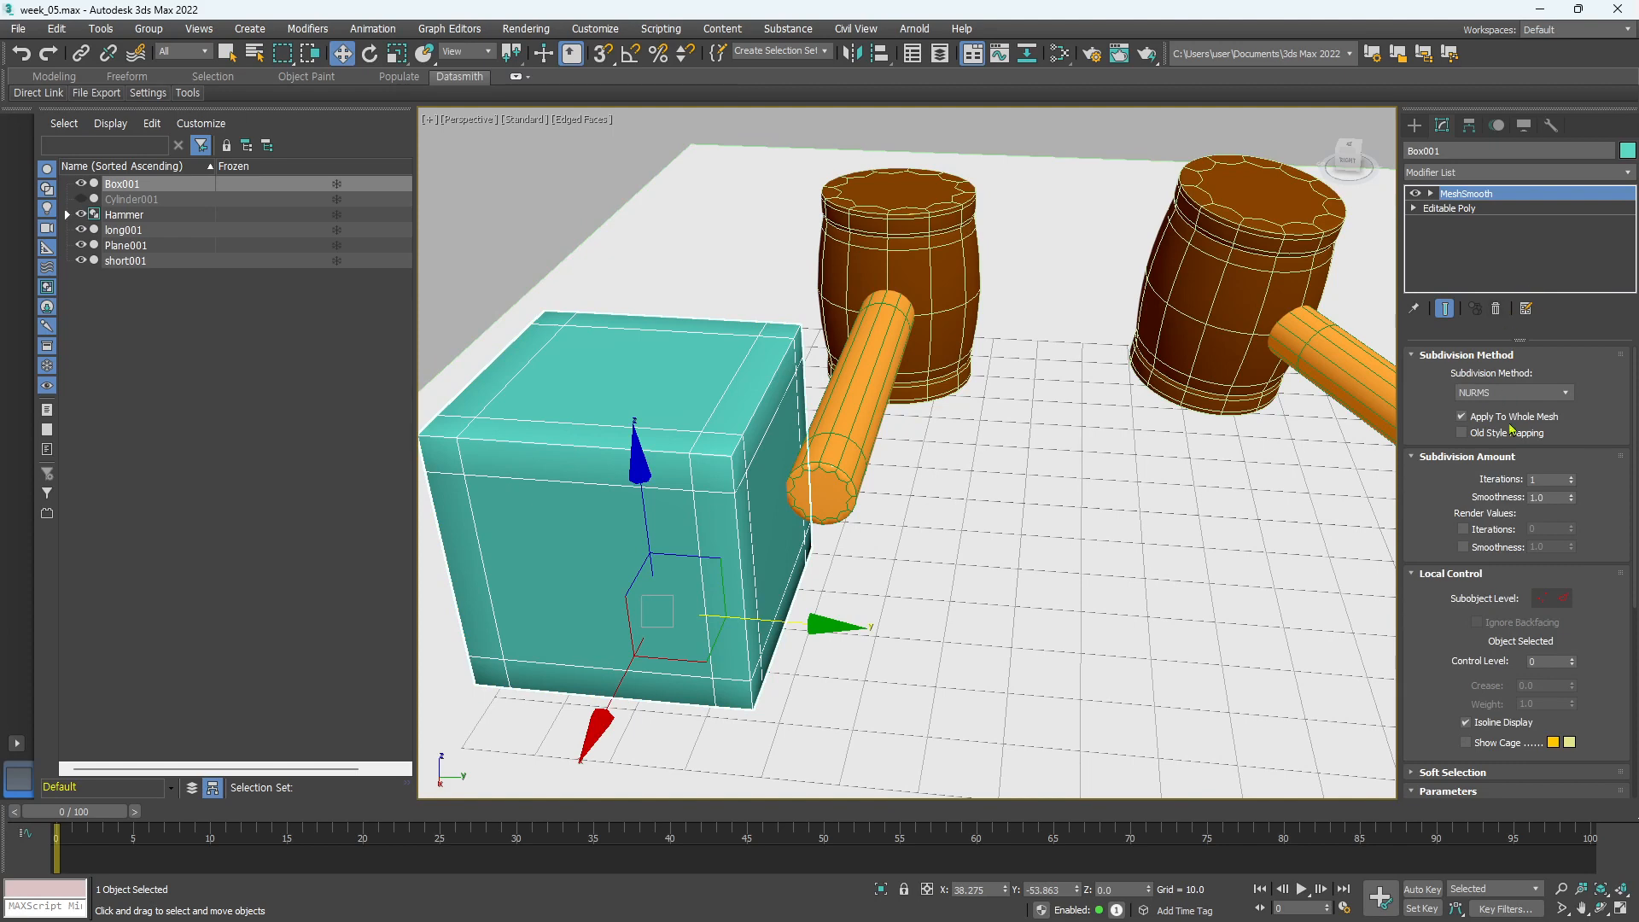
left_click(1476, 210)
middle_click_drag(782, 502, 808, 507)
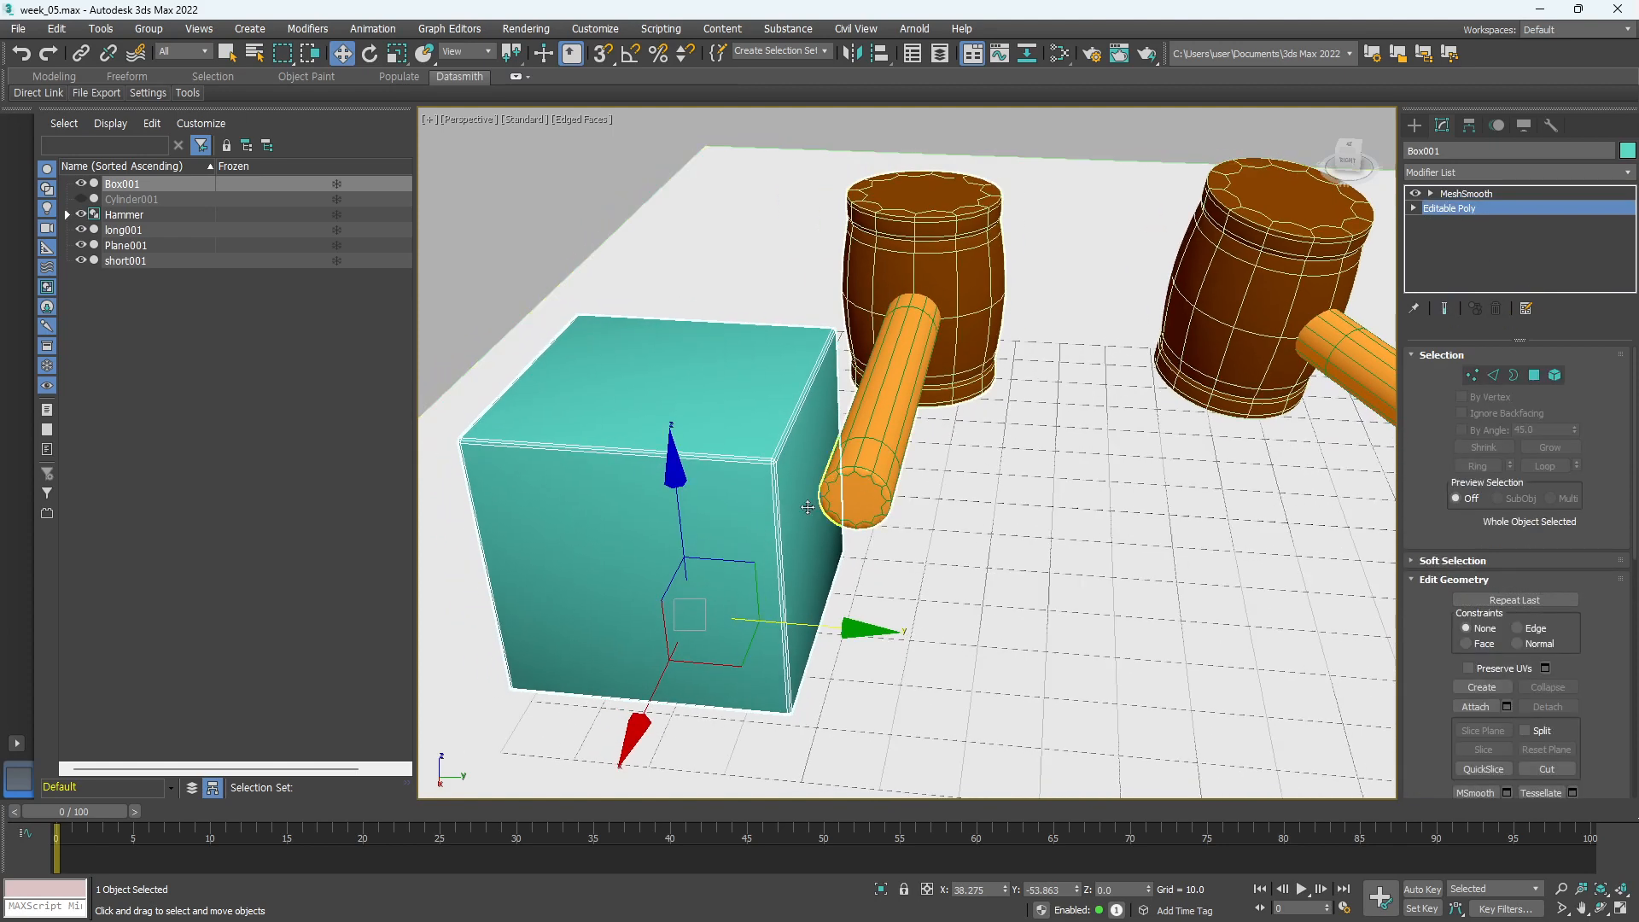
scroll(723, 496, "up", 2)
scroll(723, 496, "down", 2)
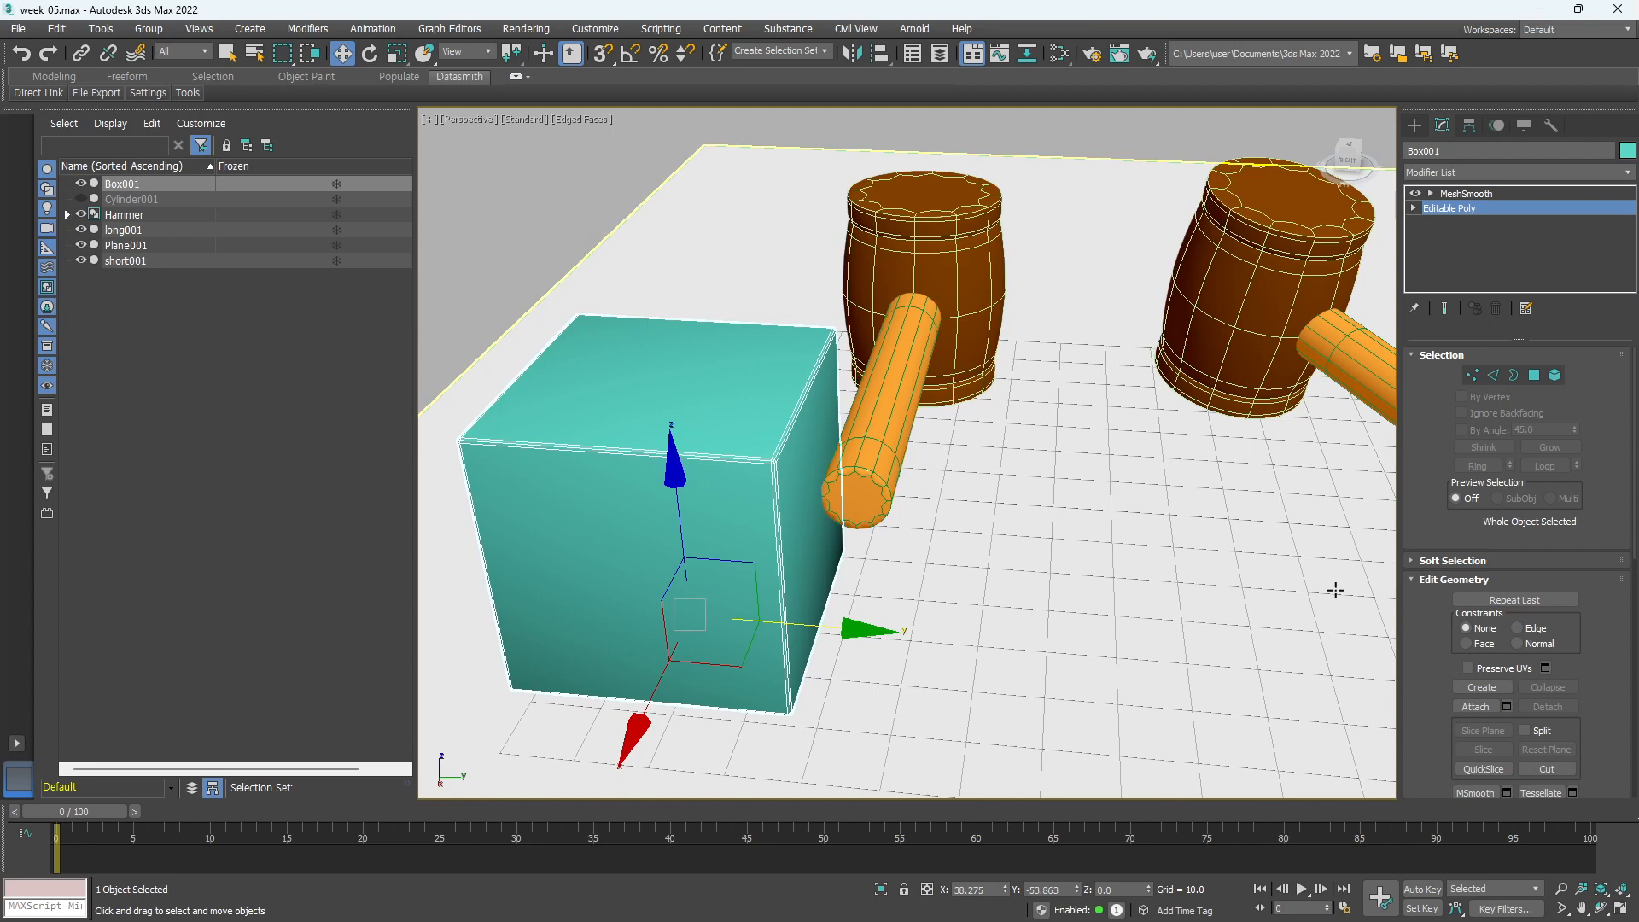
middle_click_drag(998, 503, 1018, 449)
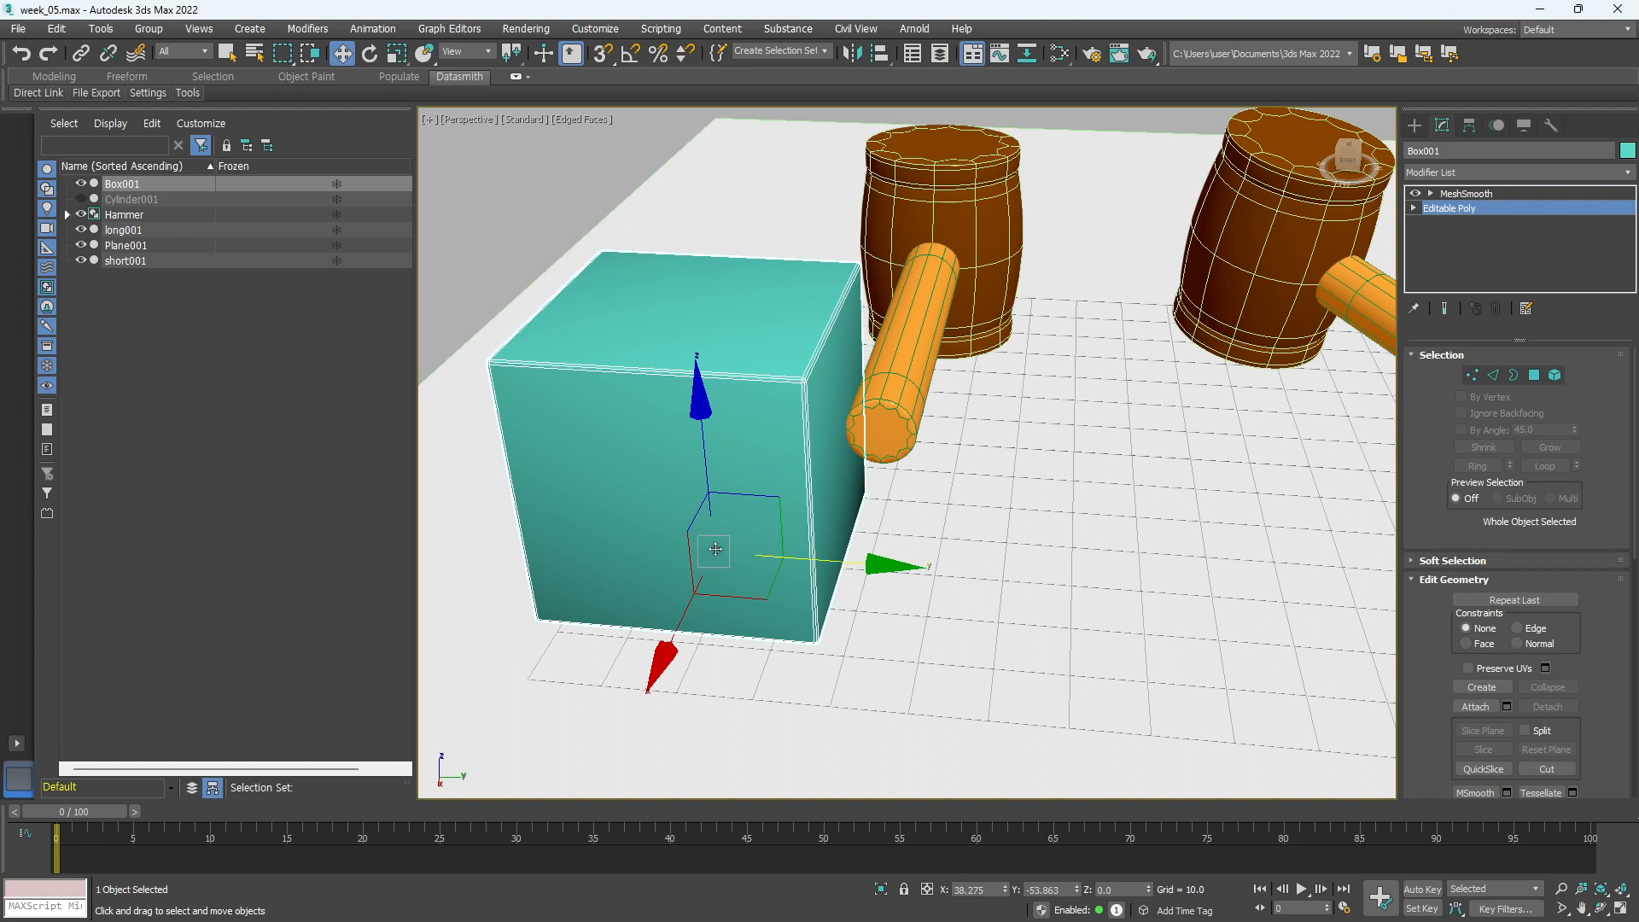
Collapse the Edit Geometry and Subdivision Surface rollouts, and set the box's MeshSmooth iterations to 2
left_click(1410, 582)
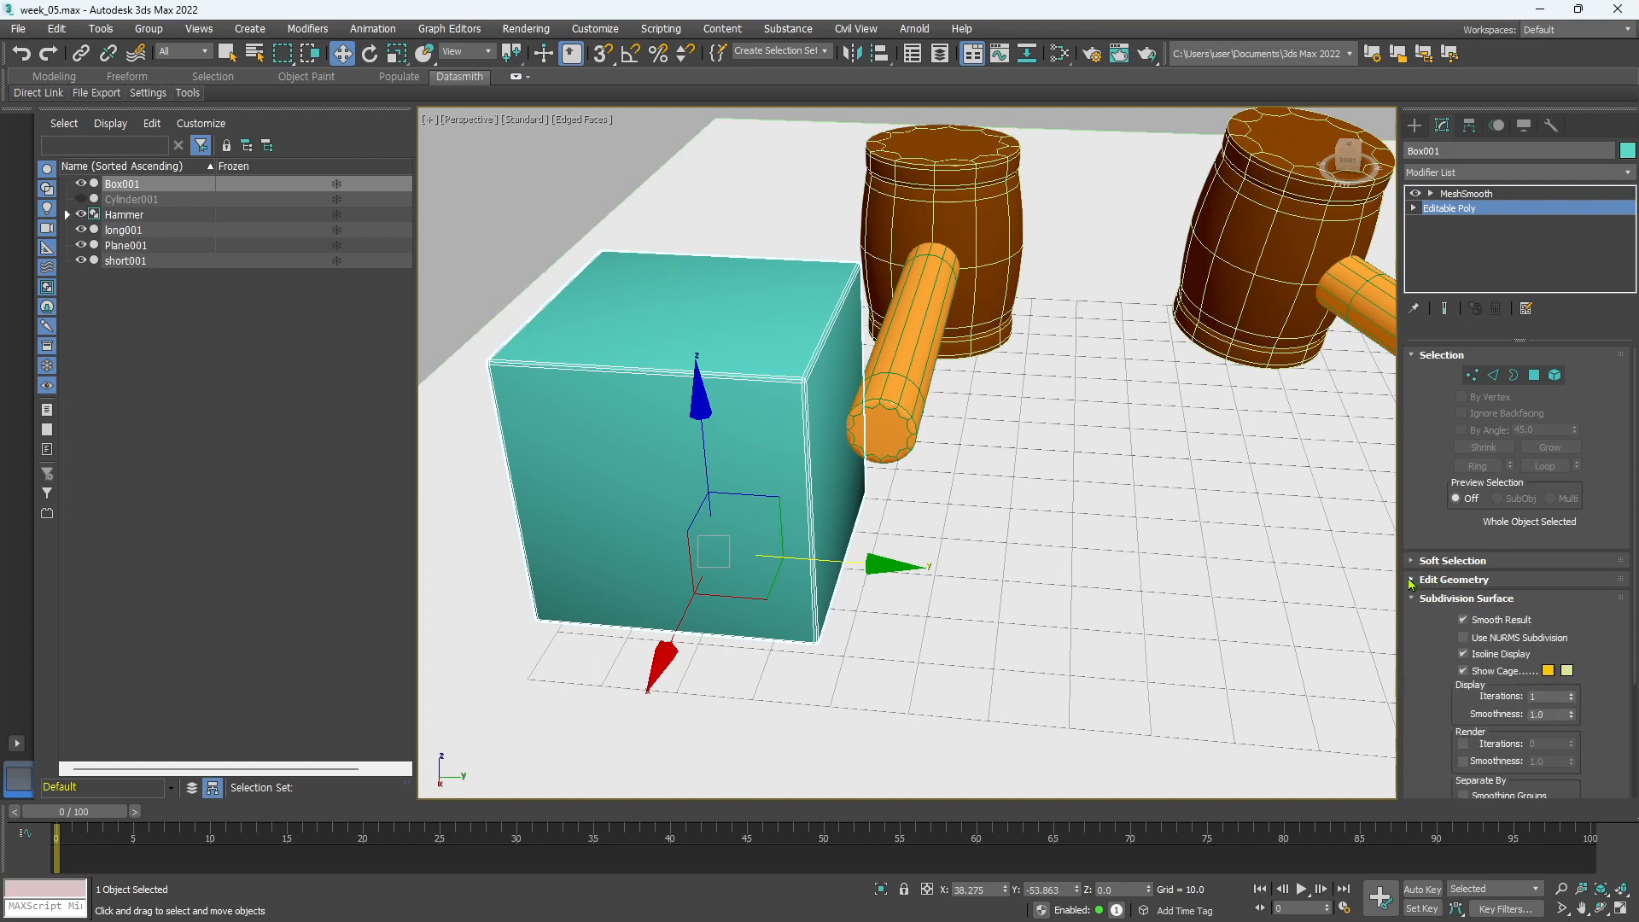
left_click(1415, 599)
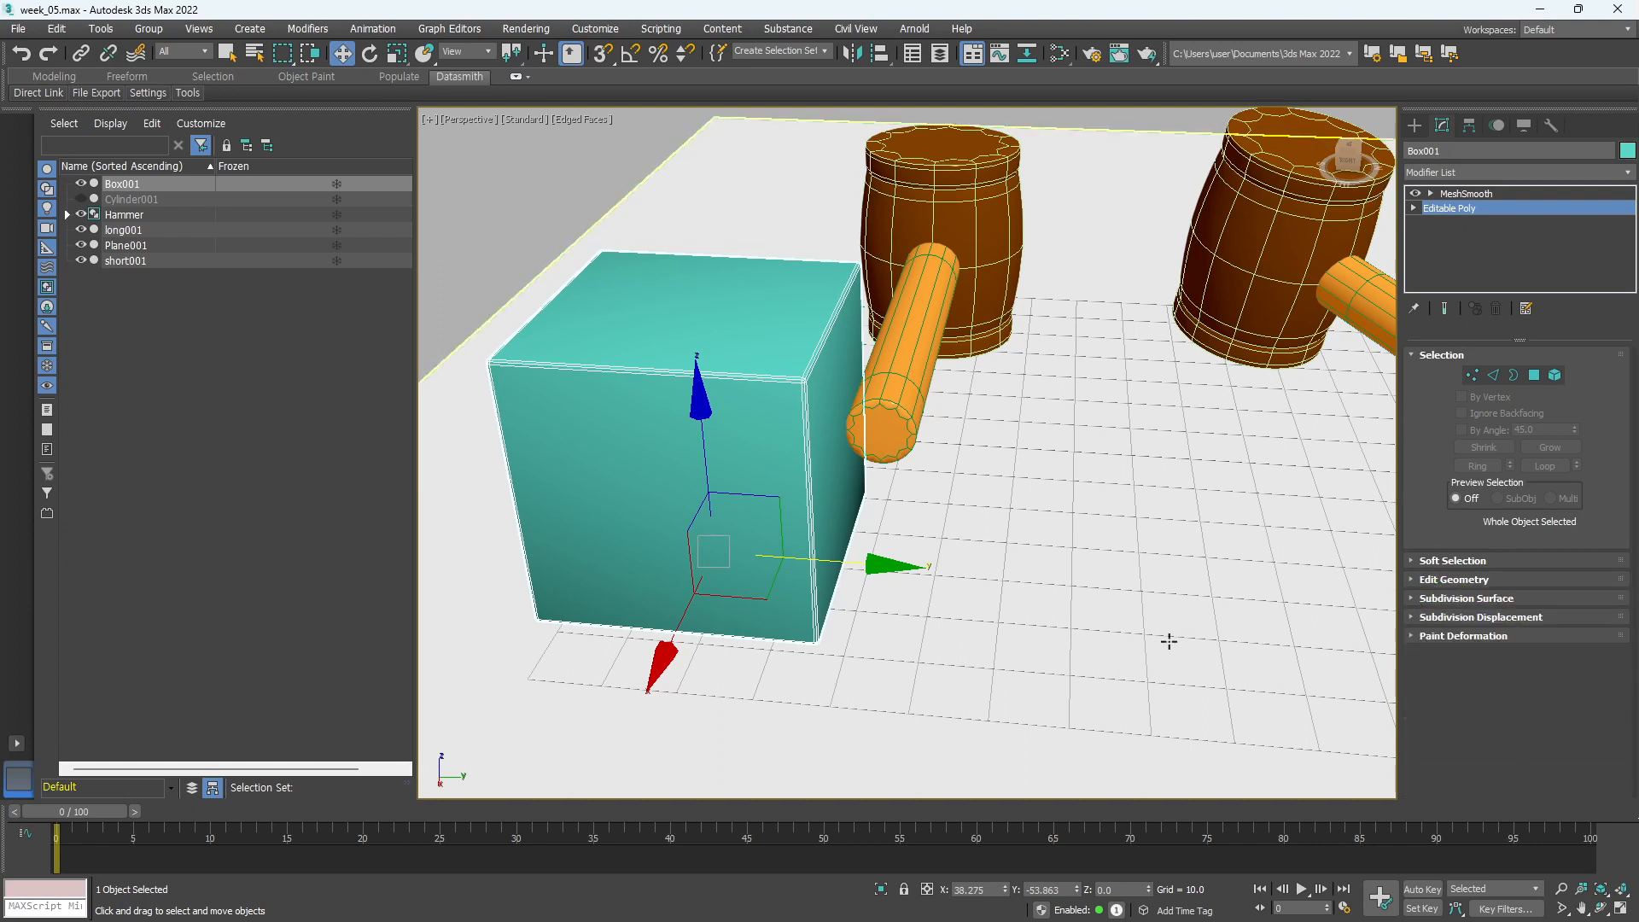
middle_click_drag(768, 556, 788, 666, "alt")
left_click(1467, 194)
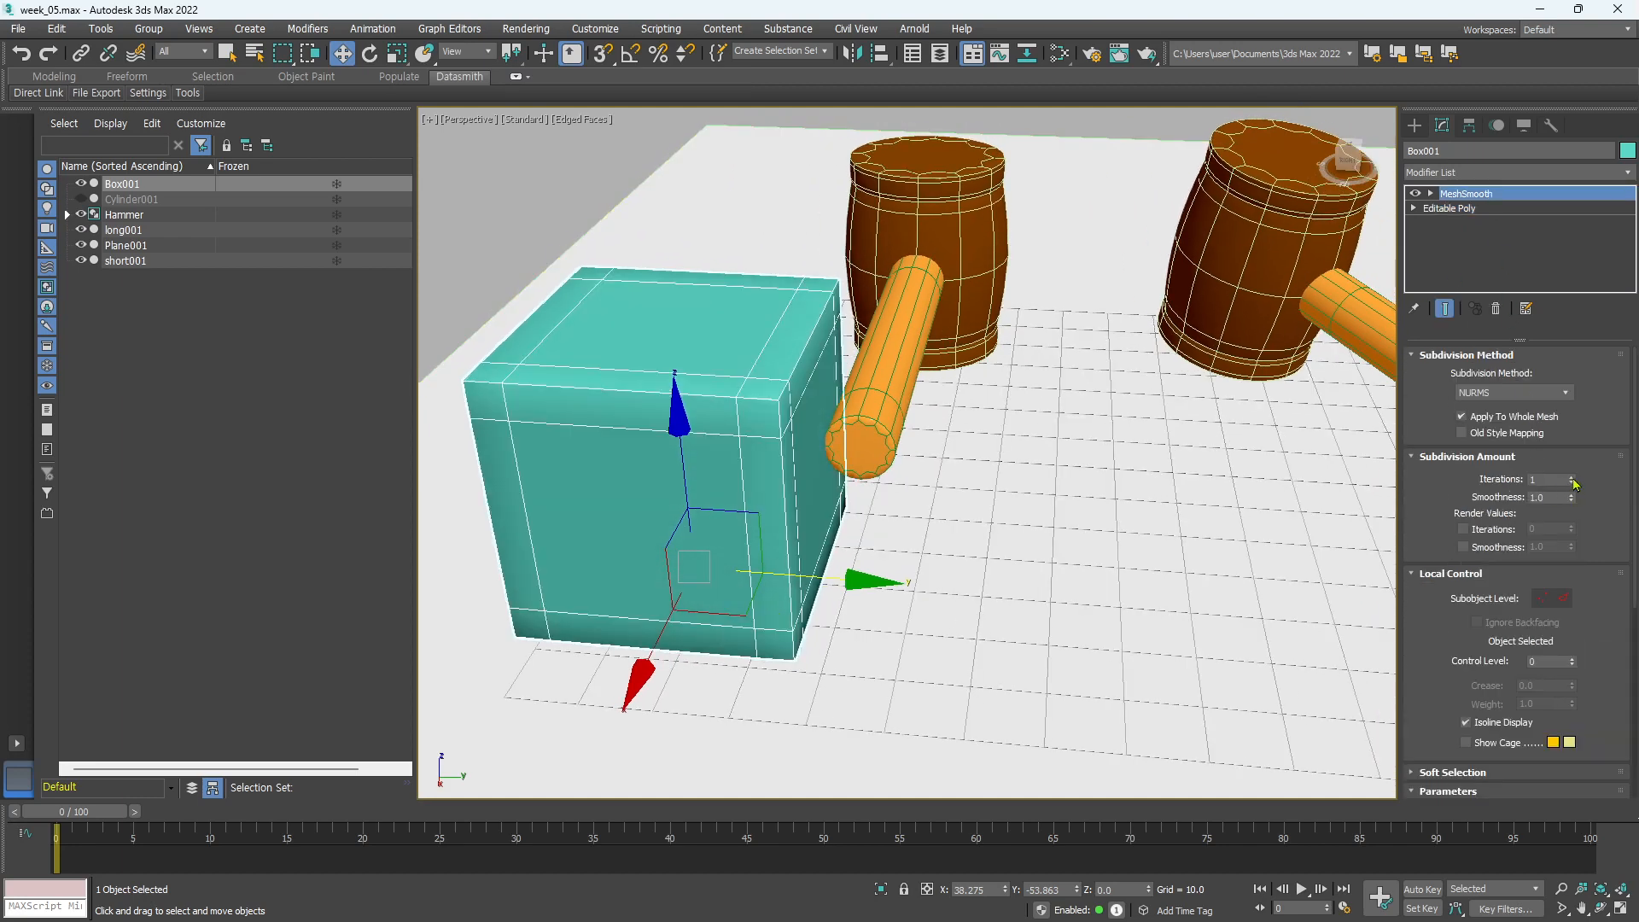
left_click(1572, 479)
Render the box with its updated smoothing in Arnold RenderView, and close the render after checking its edges
middle_click_drag(1126, 512, 1108, 385)
left_click(914, 29)
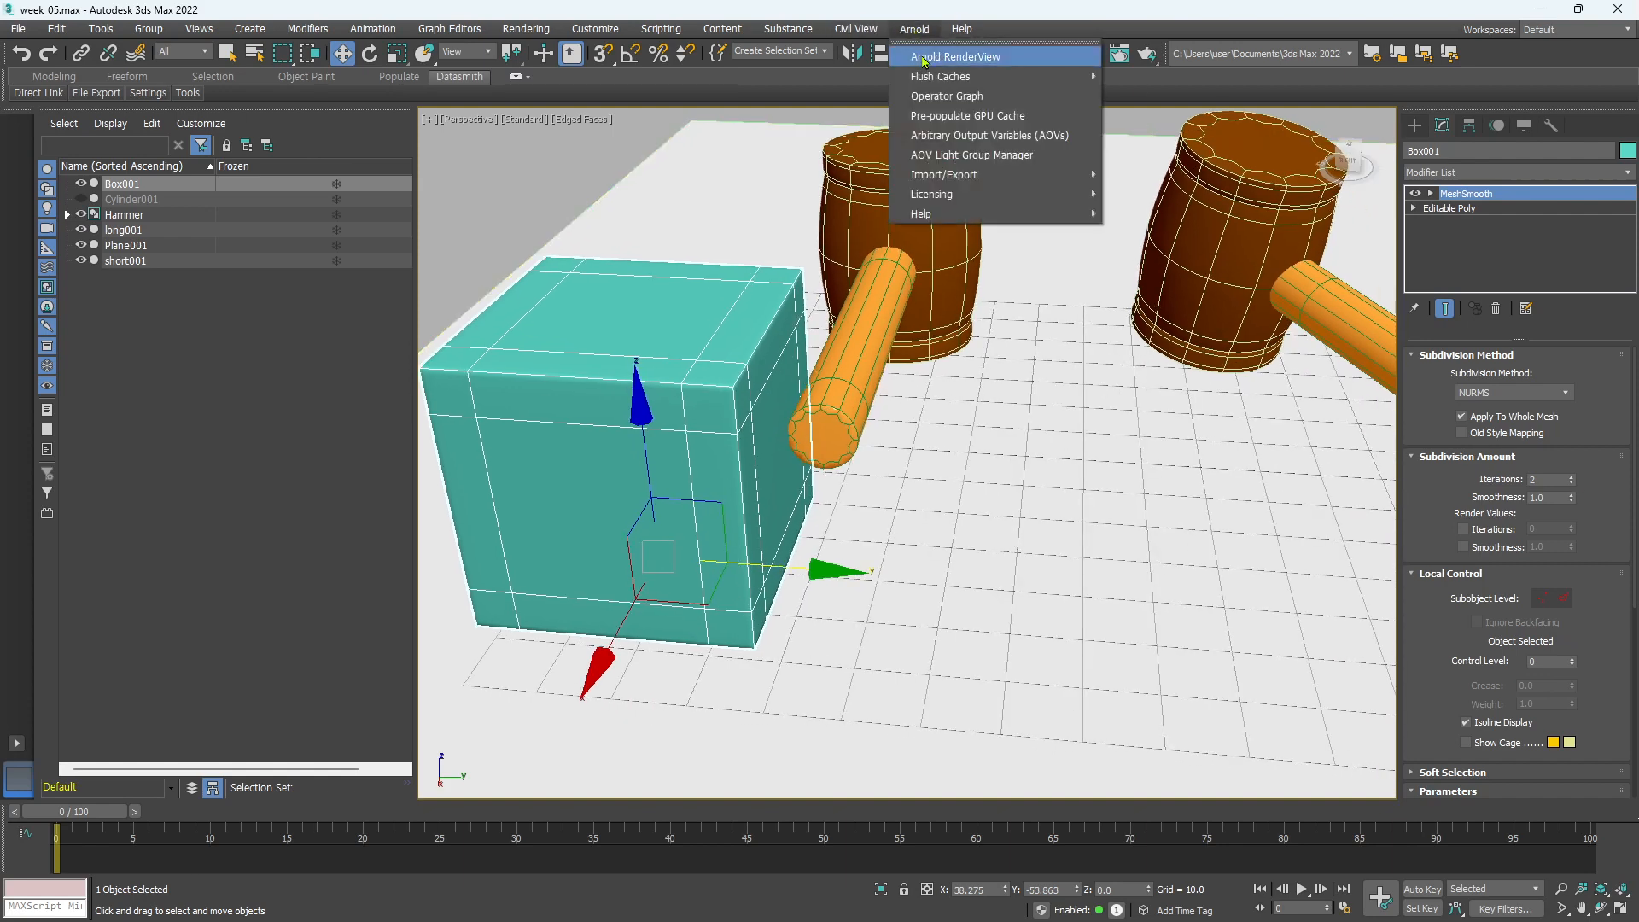
left_click(940, 56)
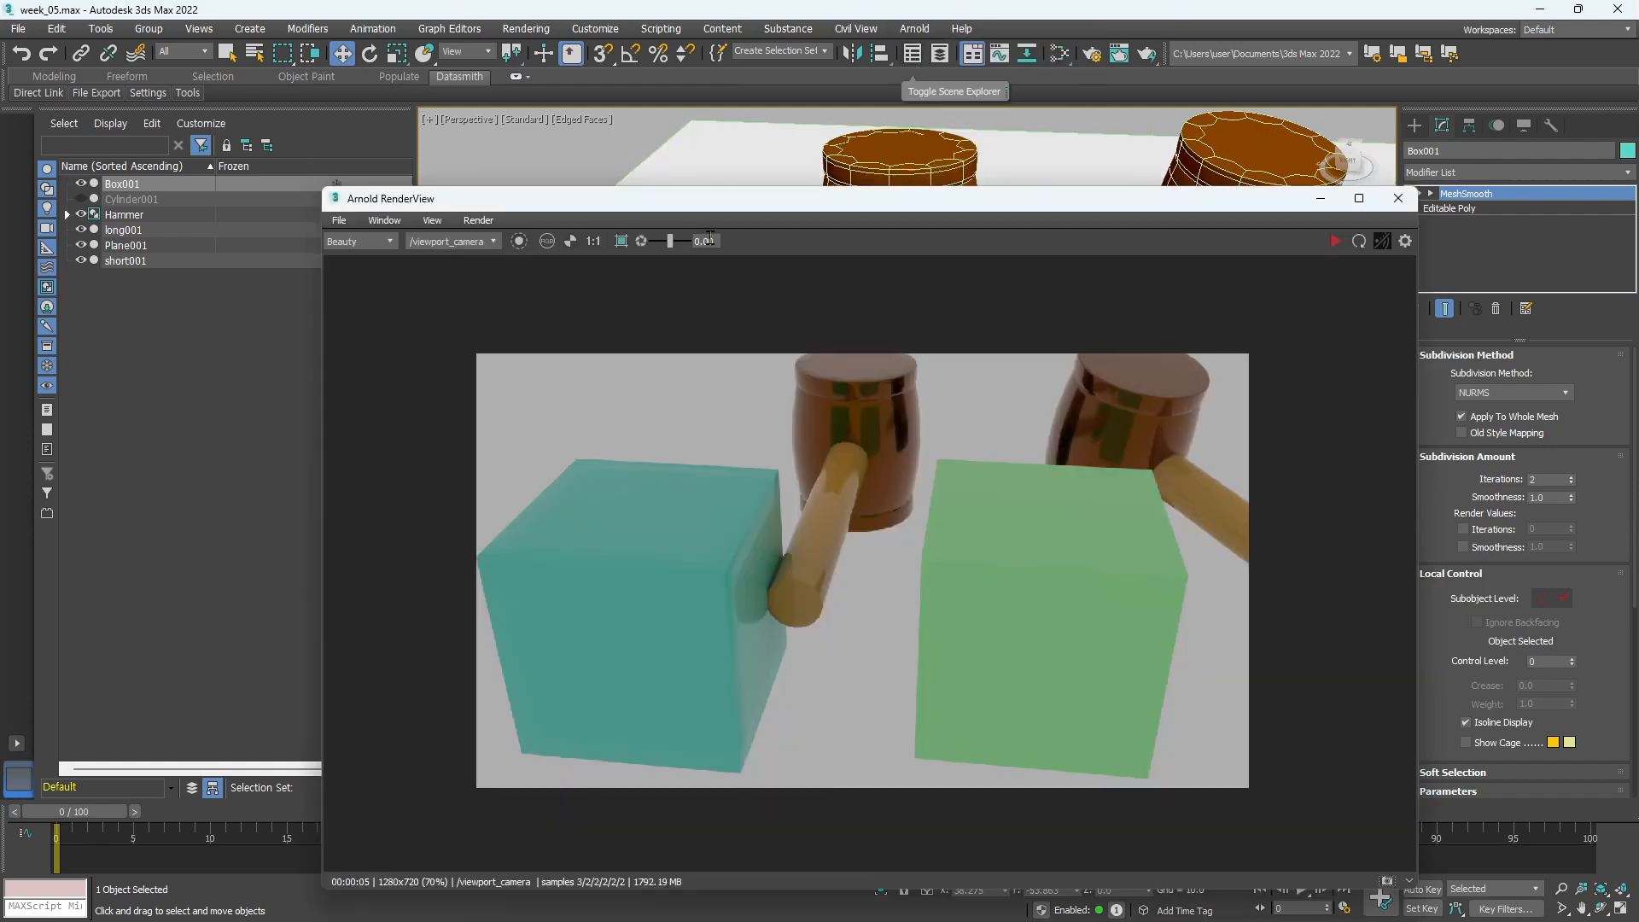
left_click(1335, 243)
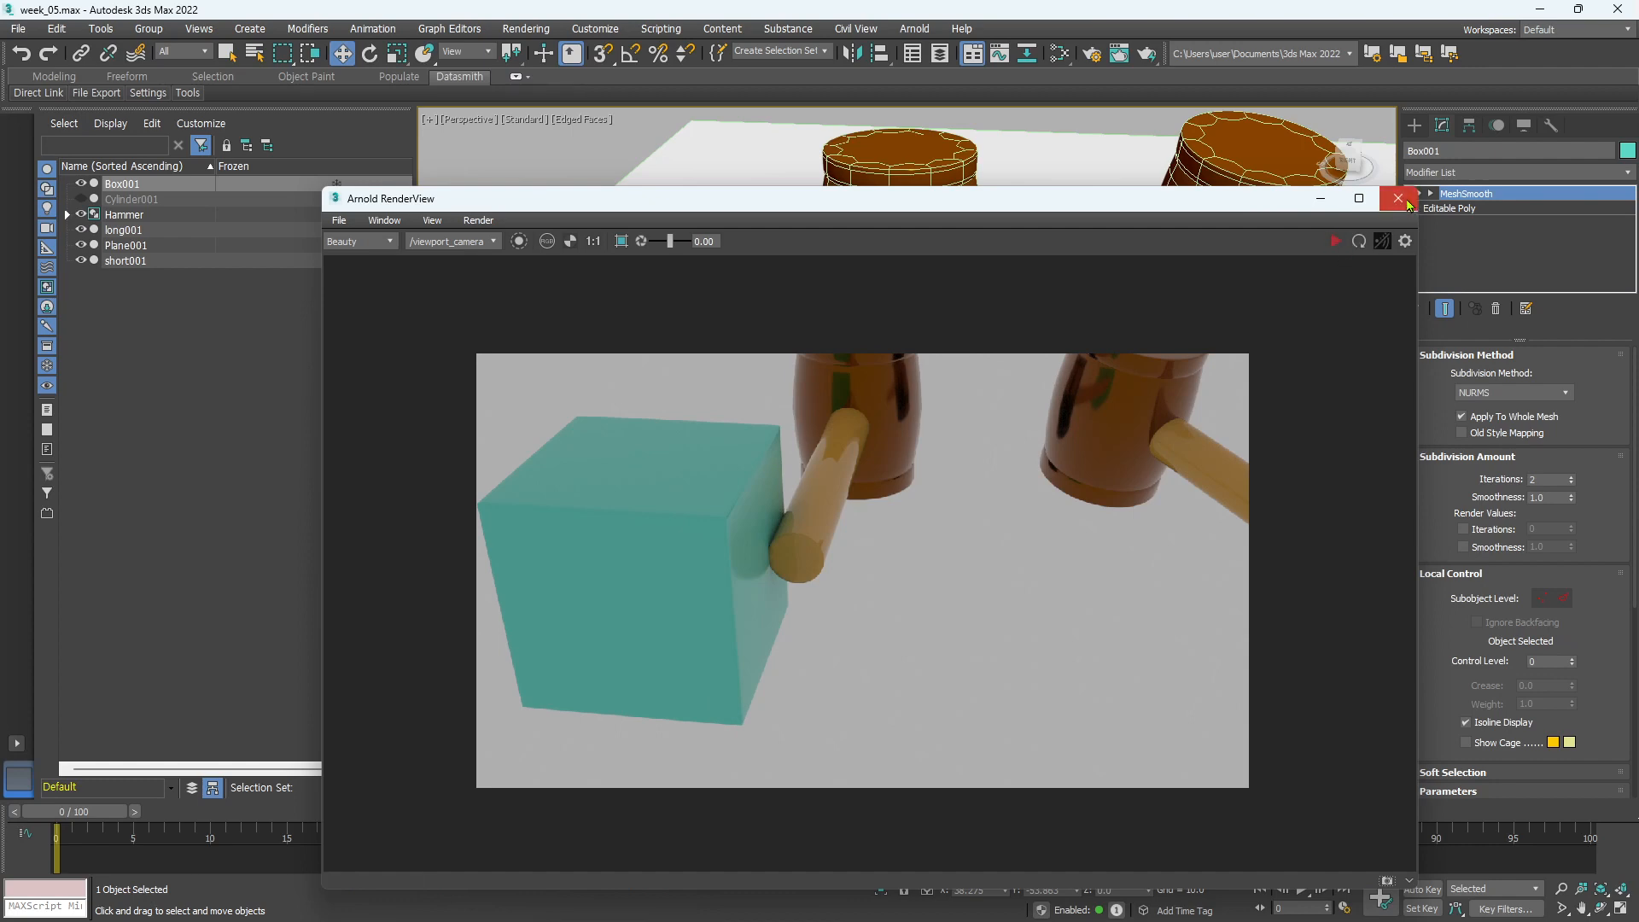
left_click(1398, 198)
Move the smoothed box about 5 units along negative Y, away from the hammer handle, and show the standard primitive creation options
left_click_drag(813, 569, 781, 567)
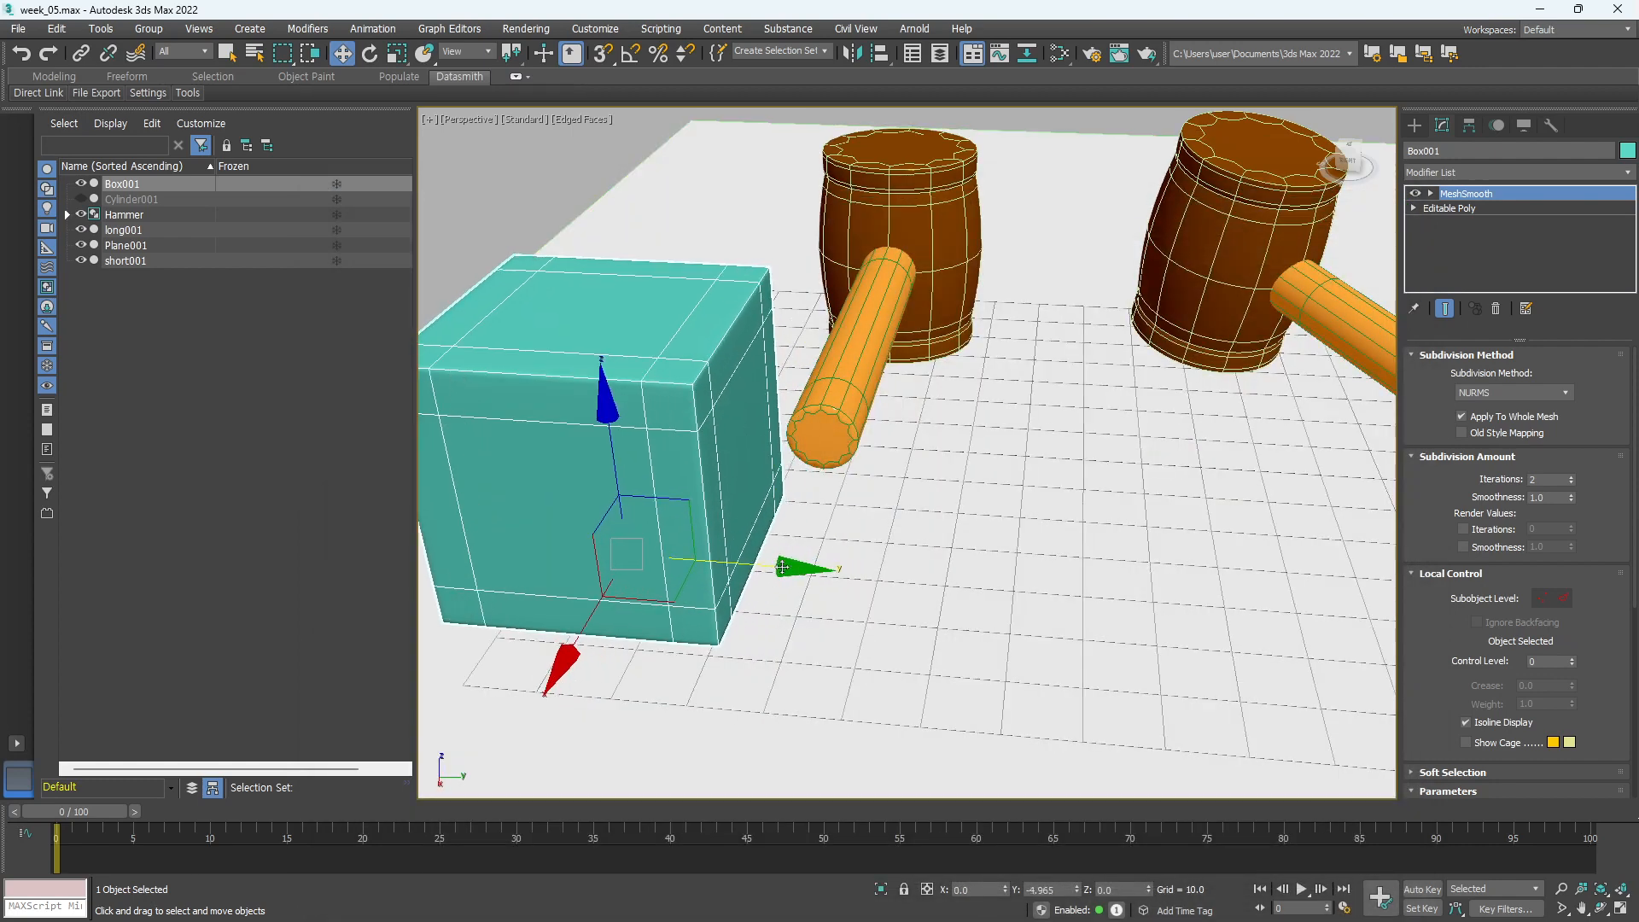
left_click(1020, 569)
scroll(1066, 574, "down", 4)
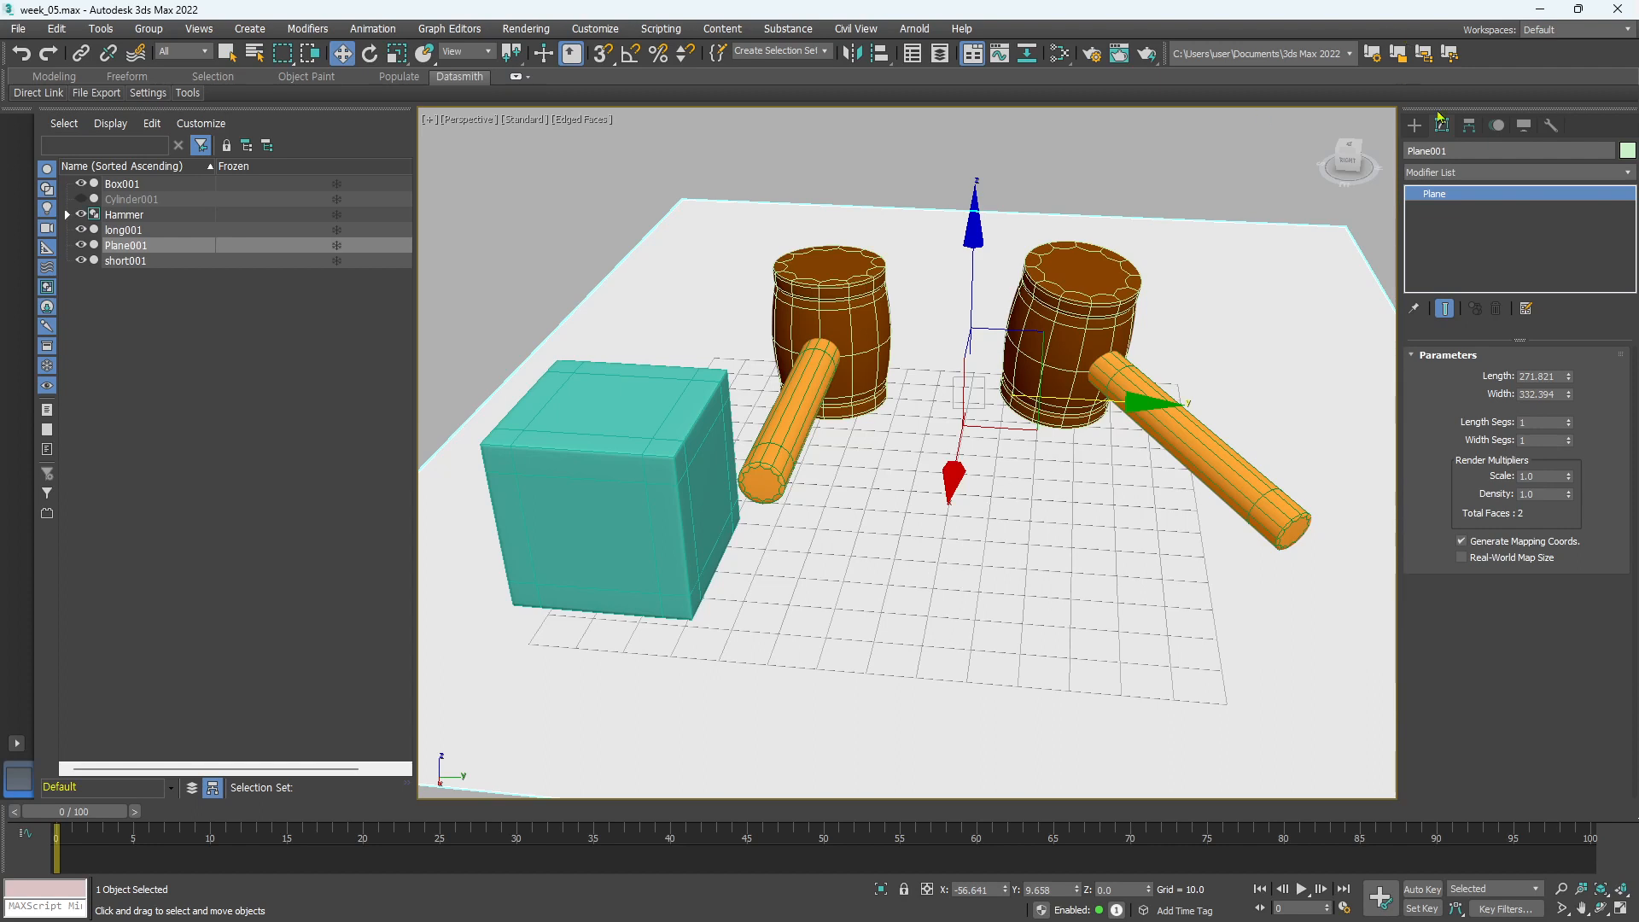
left_click(1413, 127)
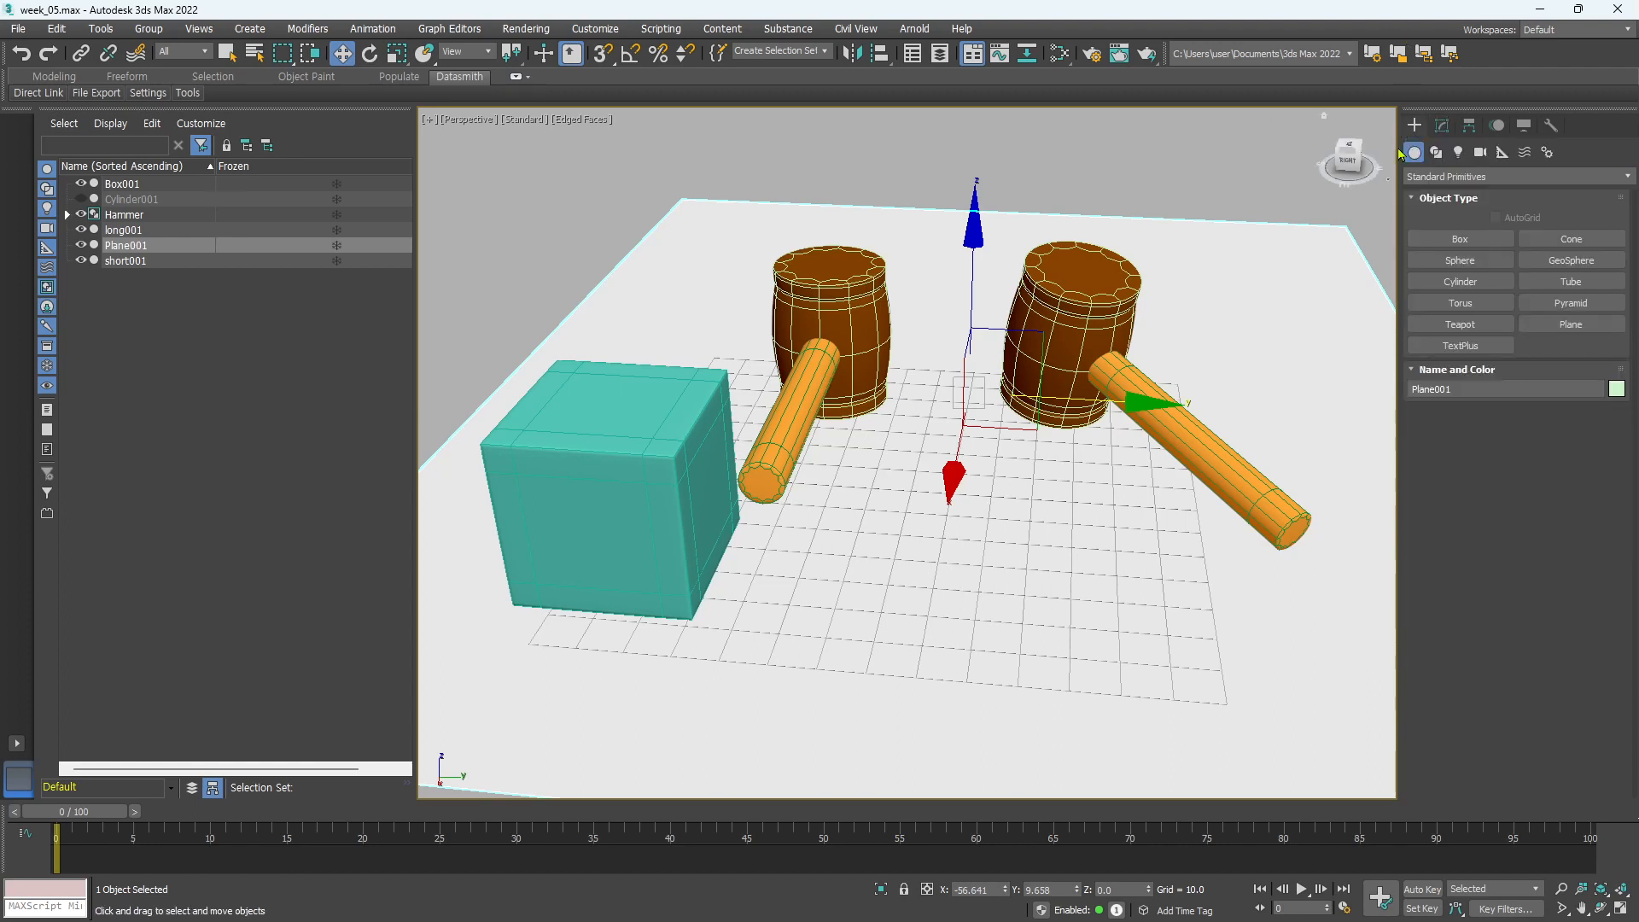
Start a new standard primitive Box as the base for the chair
left_click(1460, 241)
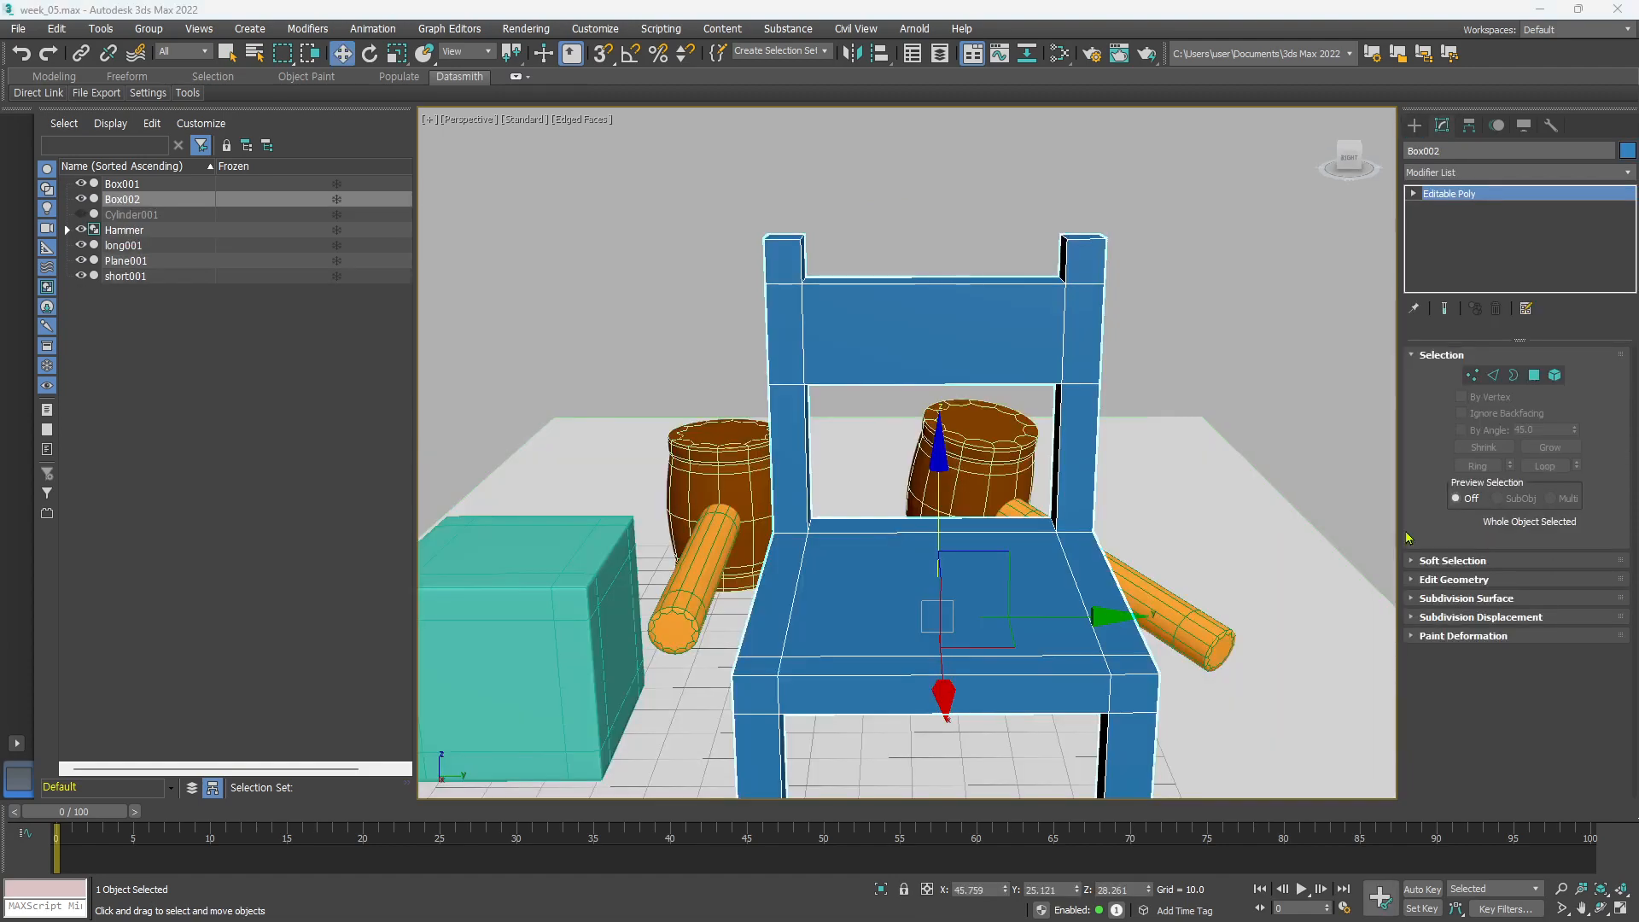
Raise the chair along the Z axis to about 52 units, fine-tuning its height in the Front view
scroll(1204, 527, "down", 3)
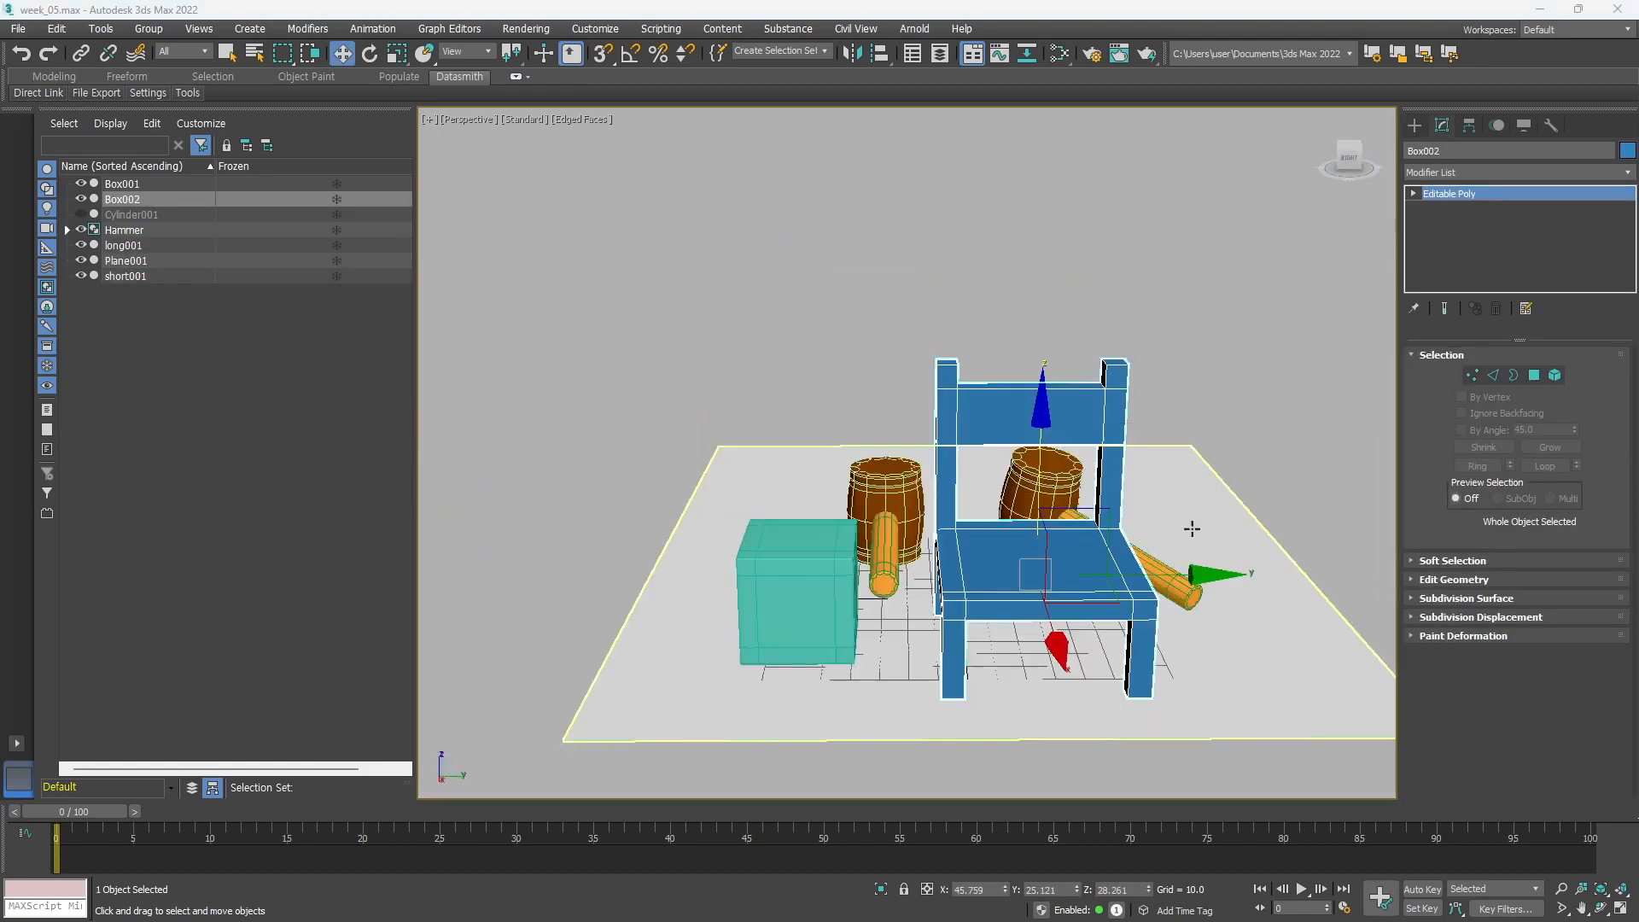
middle_click_drag(1193, 530, 1164, 546, "alt")
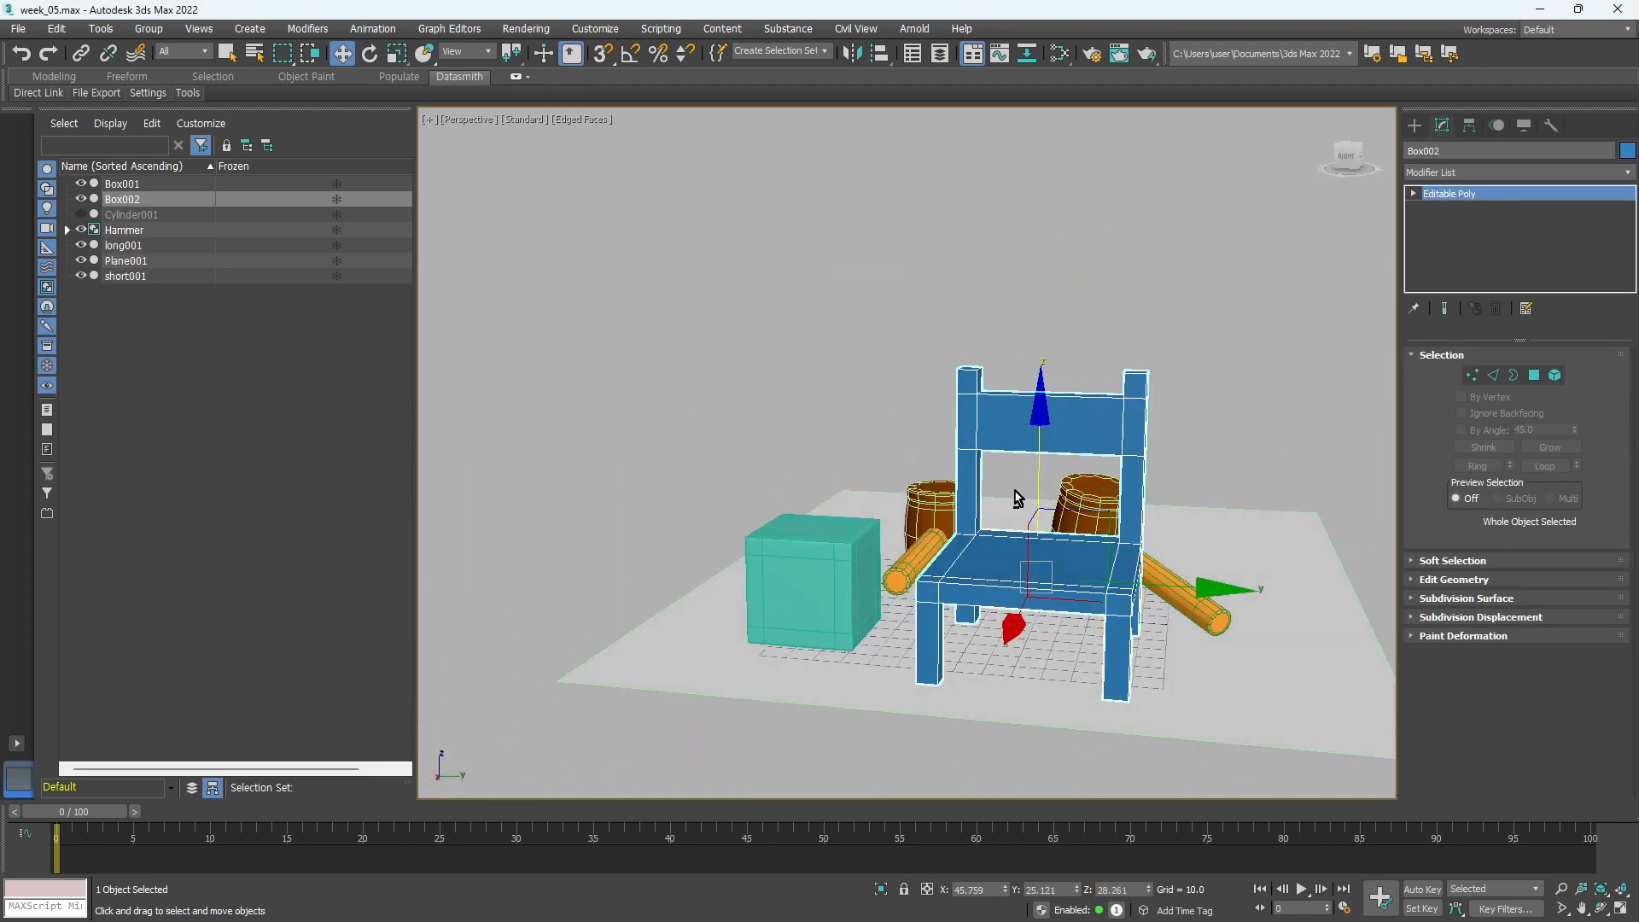
left_click_drag(1043, 413, 1053, 340)
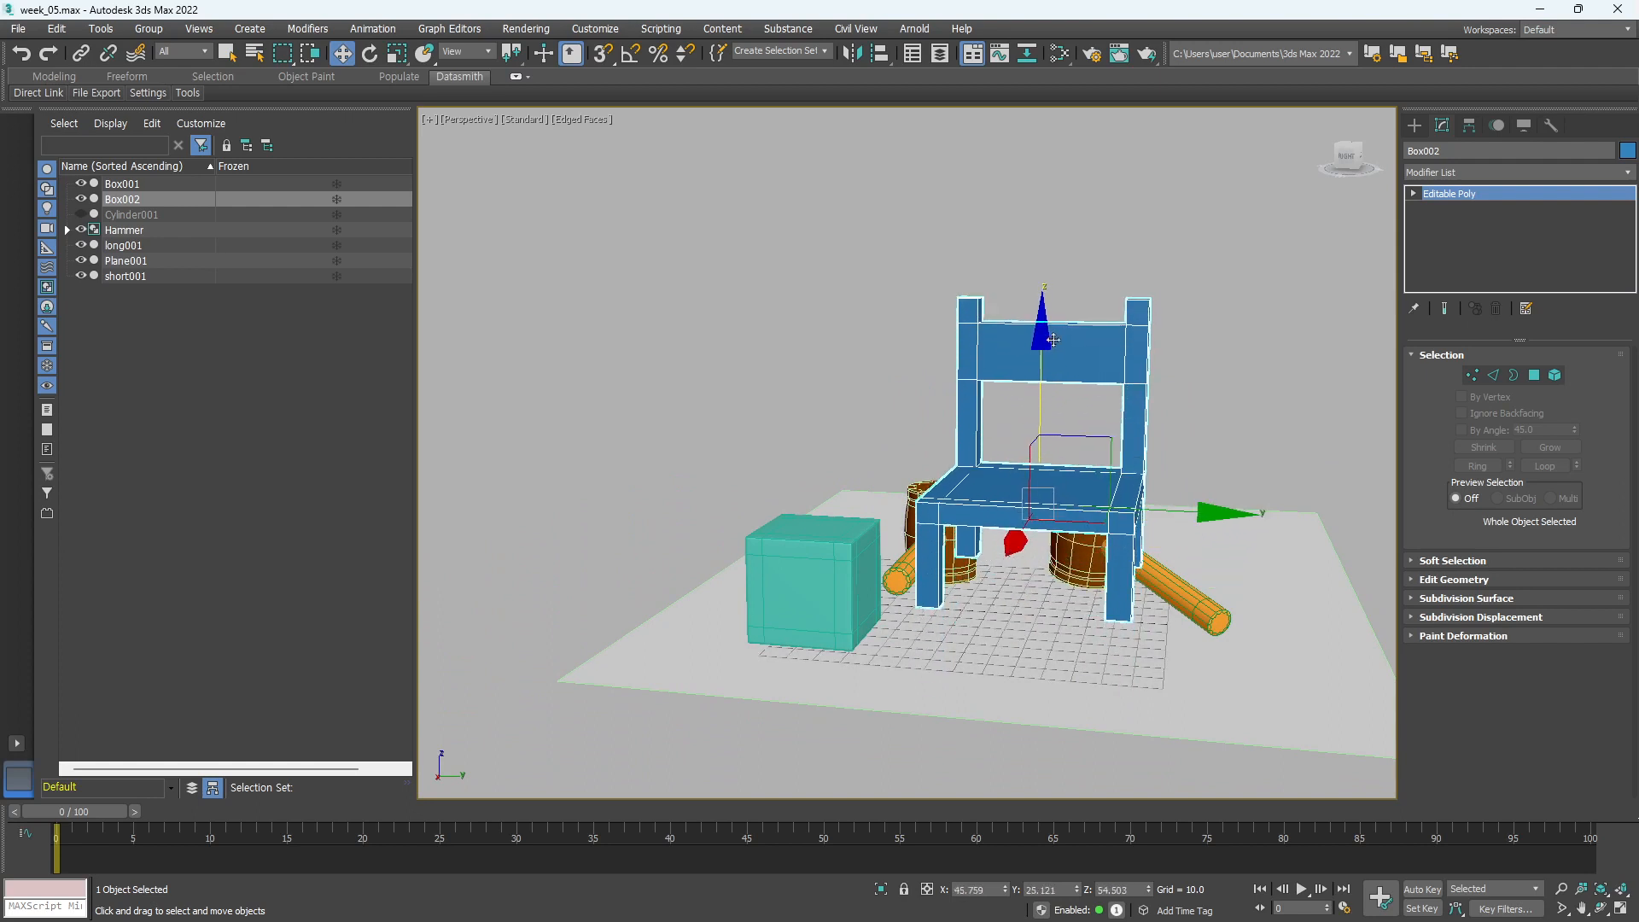
key("f")
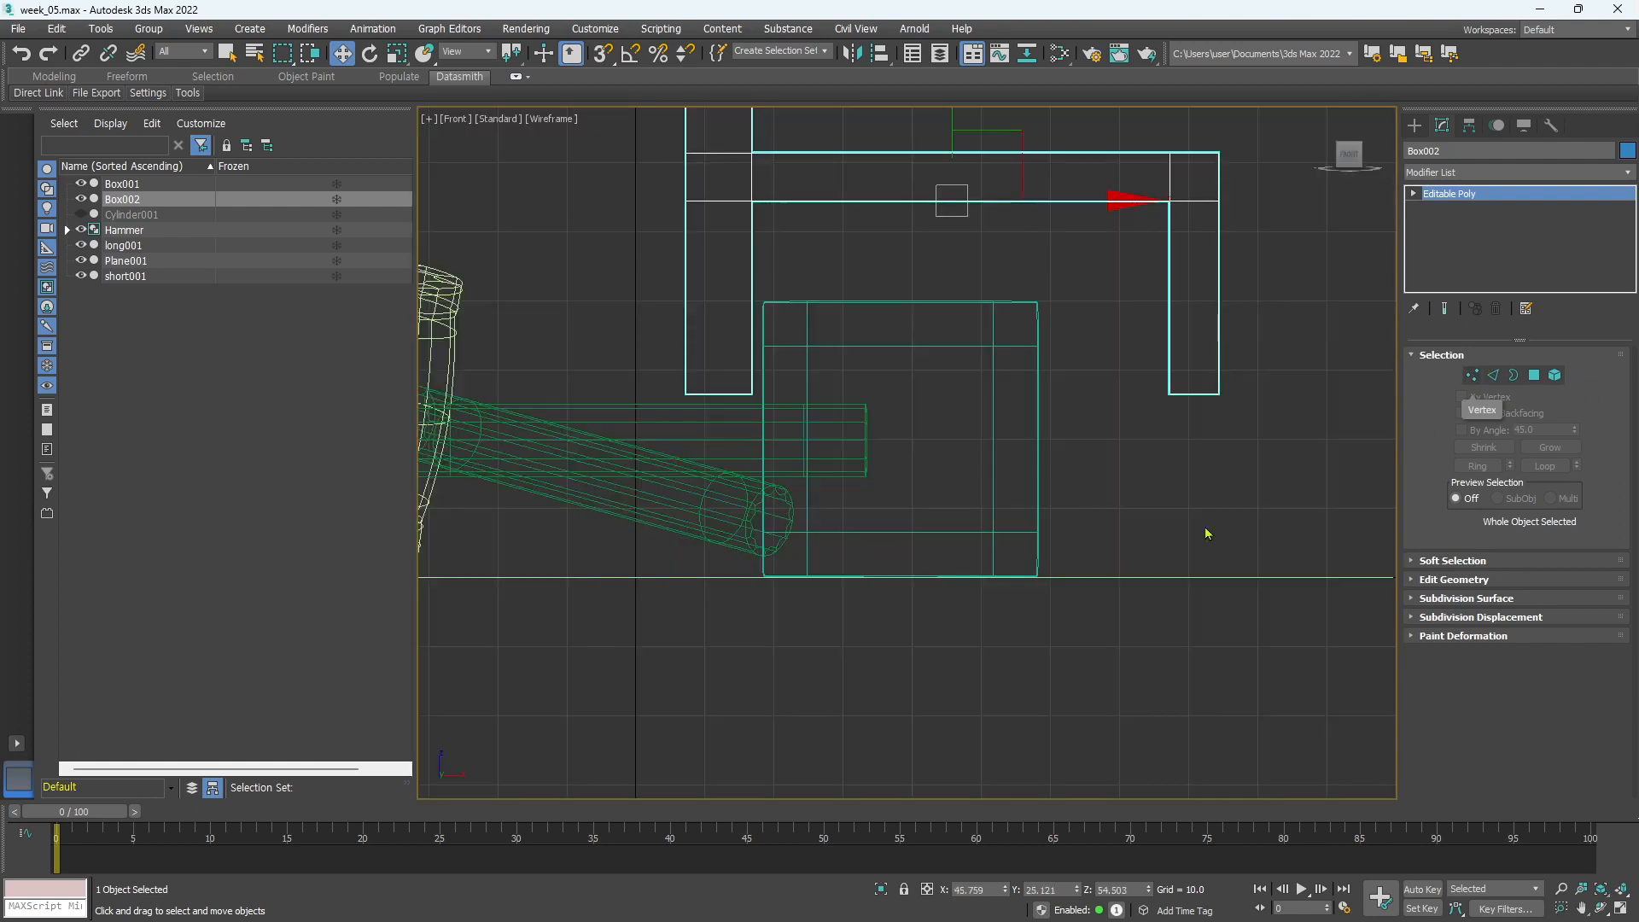
scroll(1090, 538, "down", 3)
middle_click_drag(1086, 497, 1076, 557)
left_click_drag(980, 284, 979, 297)
Lengthen the chair's legs by moving their bottom vertices down onto the ground plane, at about Z 0
left_click(1473, 376)
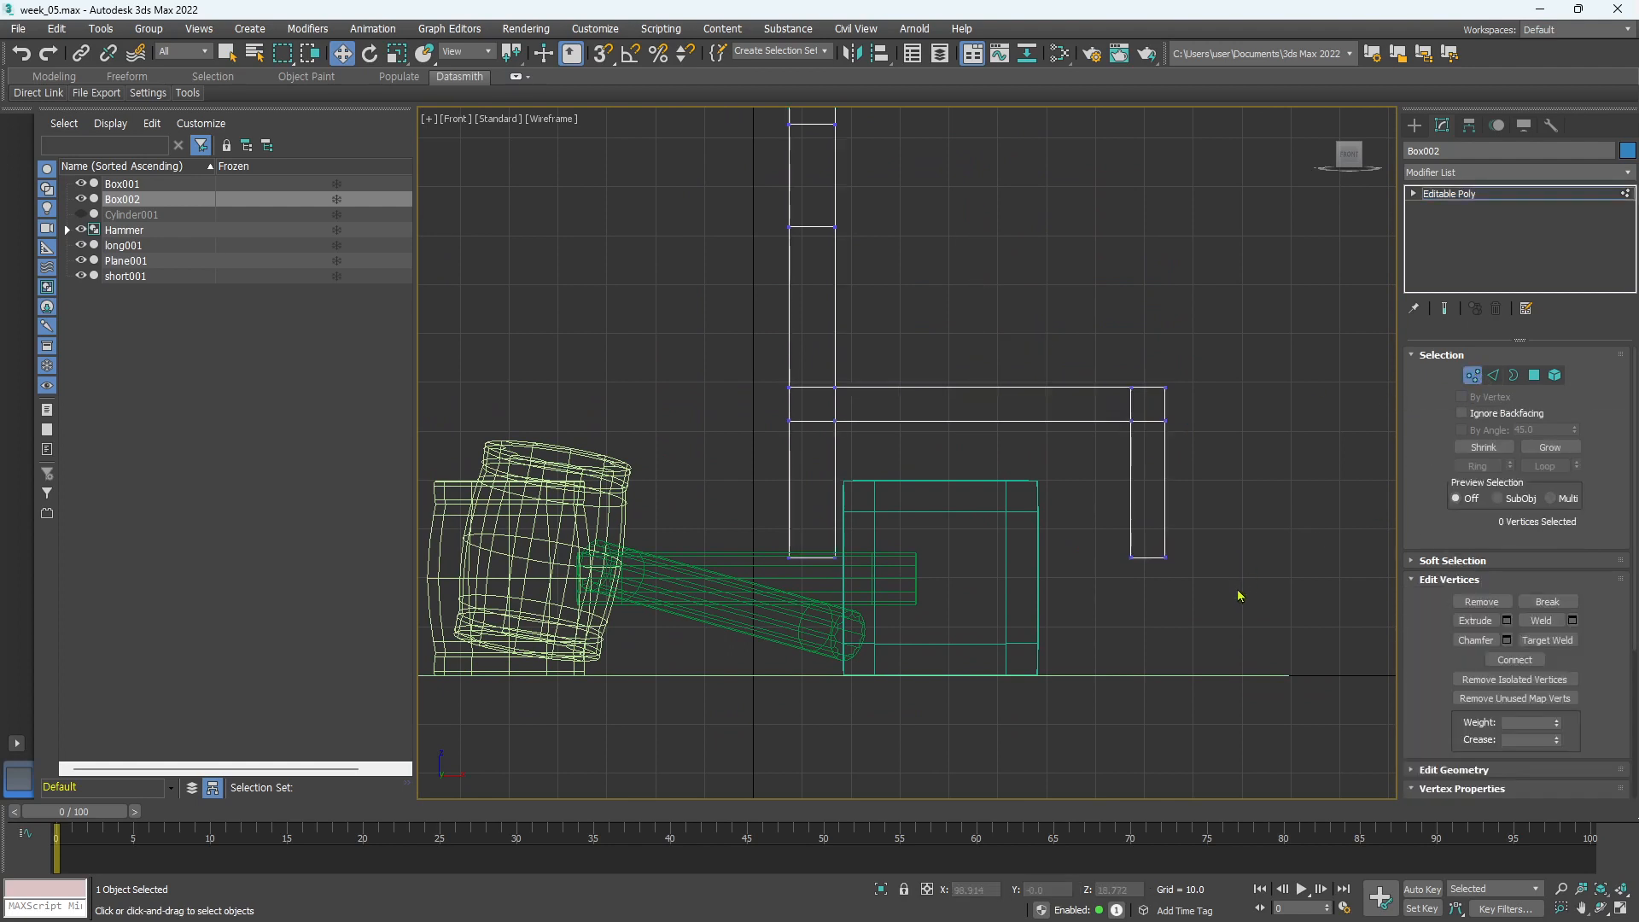
left_click_drag(1239, 590, 947, 565)
left_click_drag(801, 519, 799, 514)
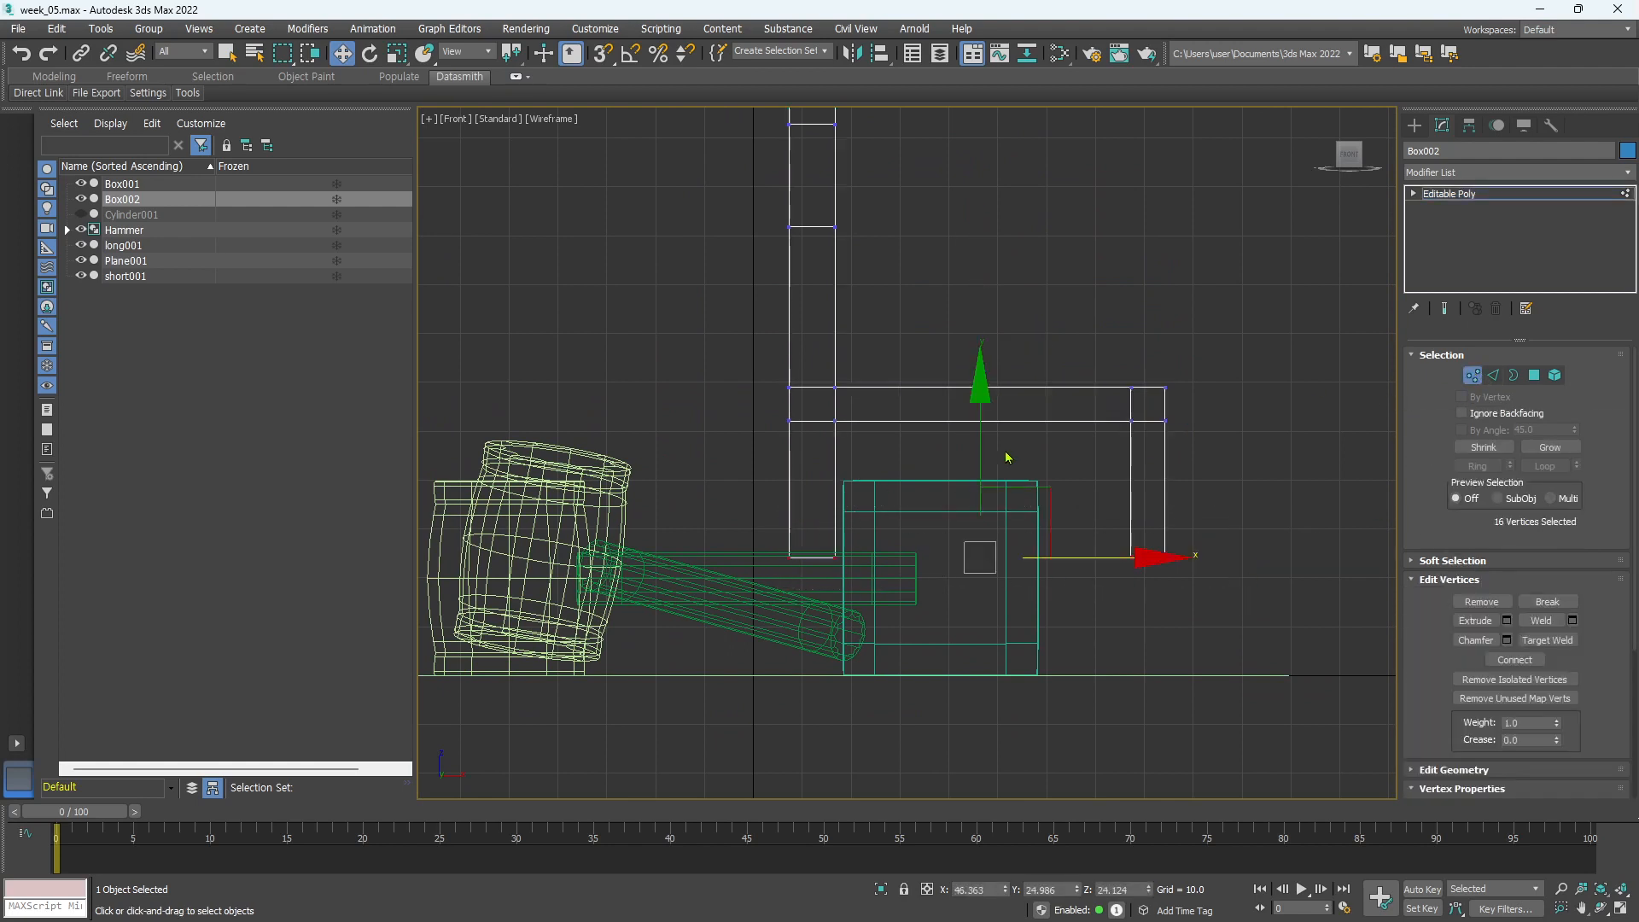
left_click_drag(981, 399, 996, 514)
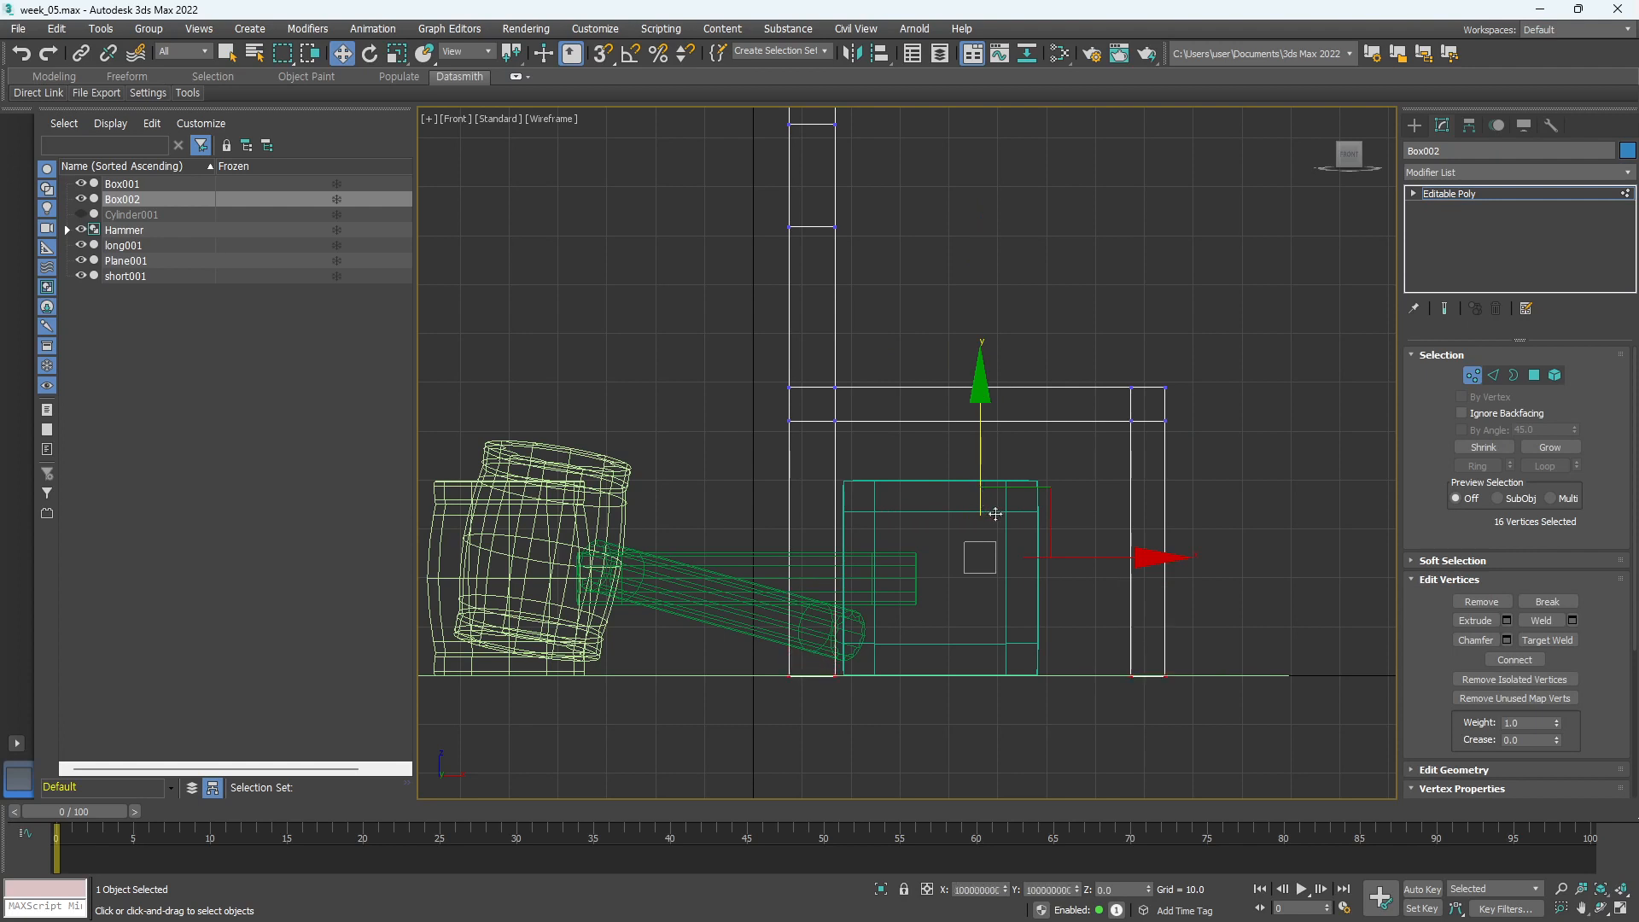
Thicken the front legs slightly by moving their inner vertices along negative X, and return to the whole chair in Perspective view
middle_click_drag(1006, 472, 955, 522)
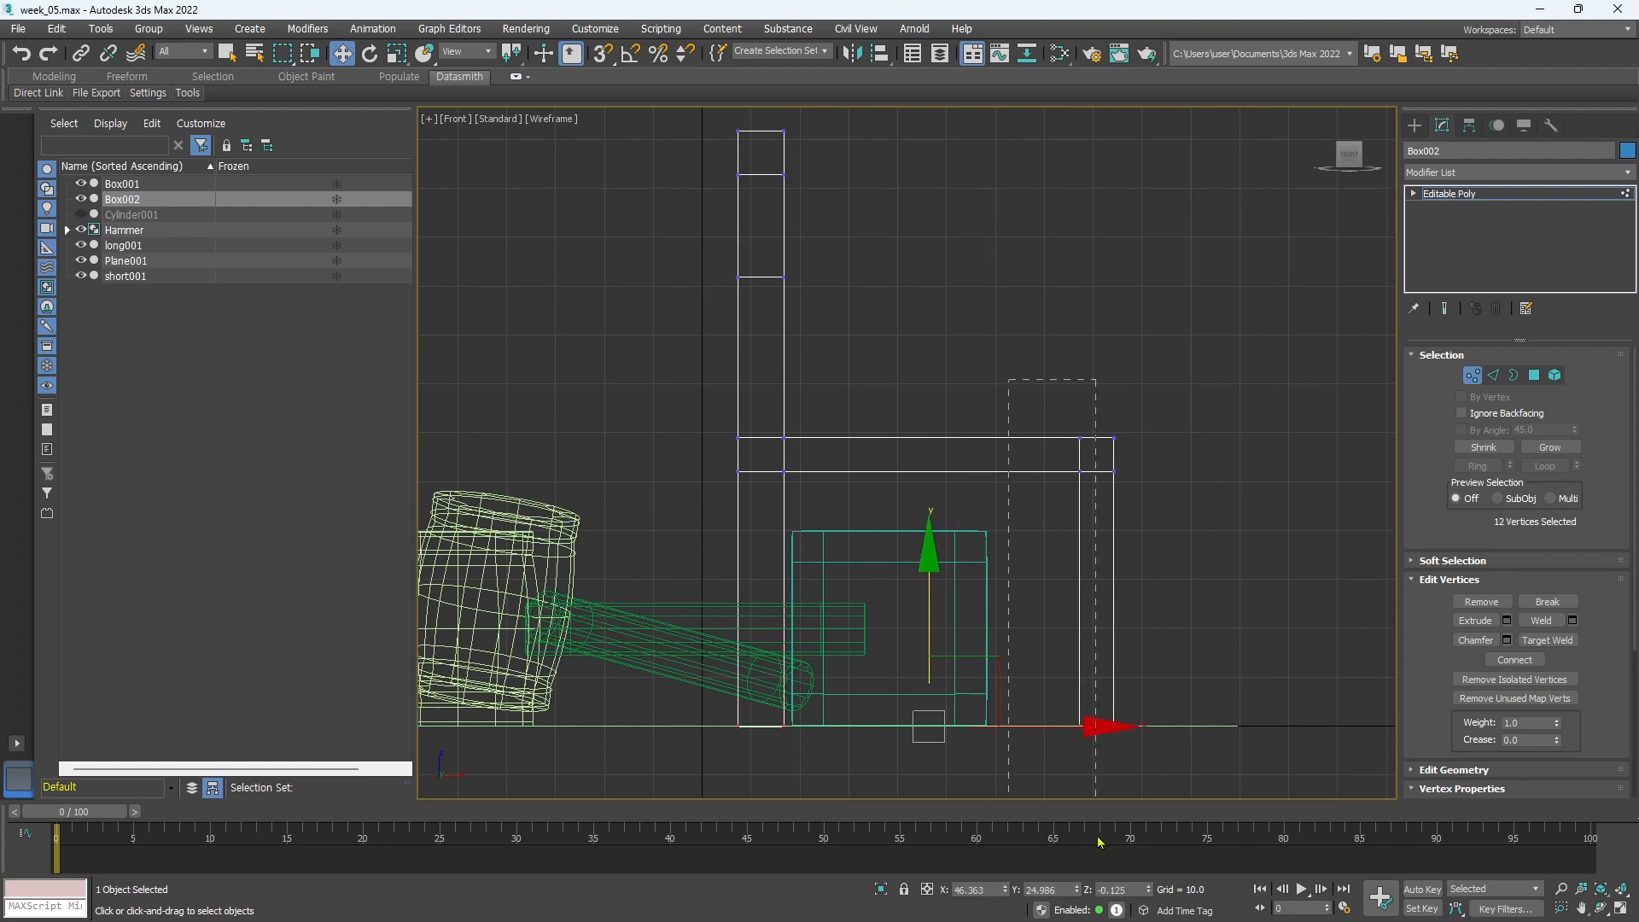
left_click_drag(1100, 843, 1100, 843)
left_click_drag(1227, 543, 1224, 543)
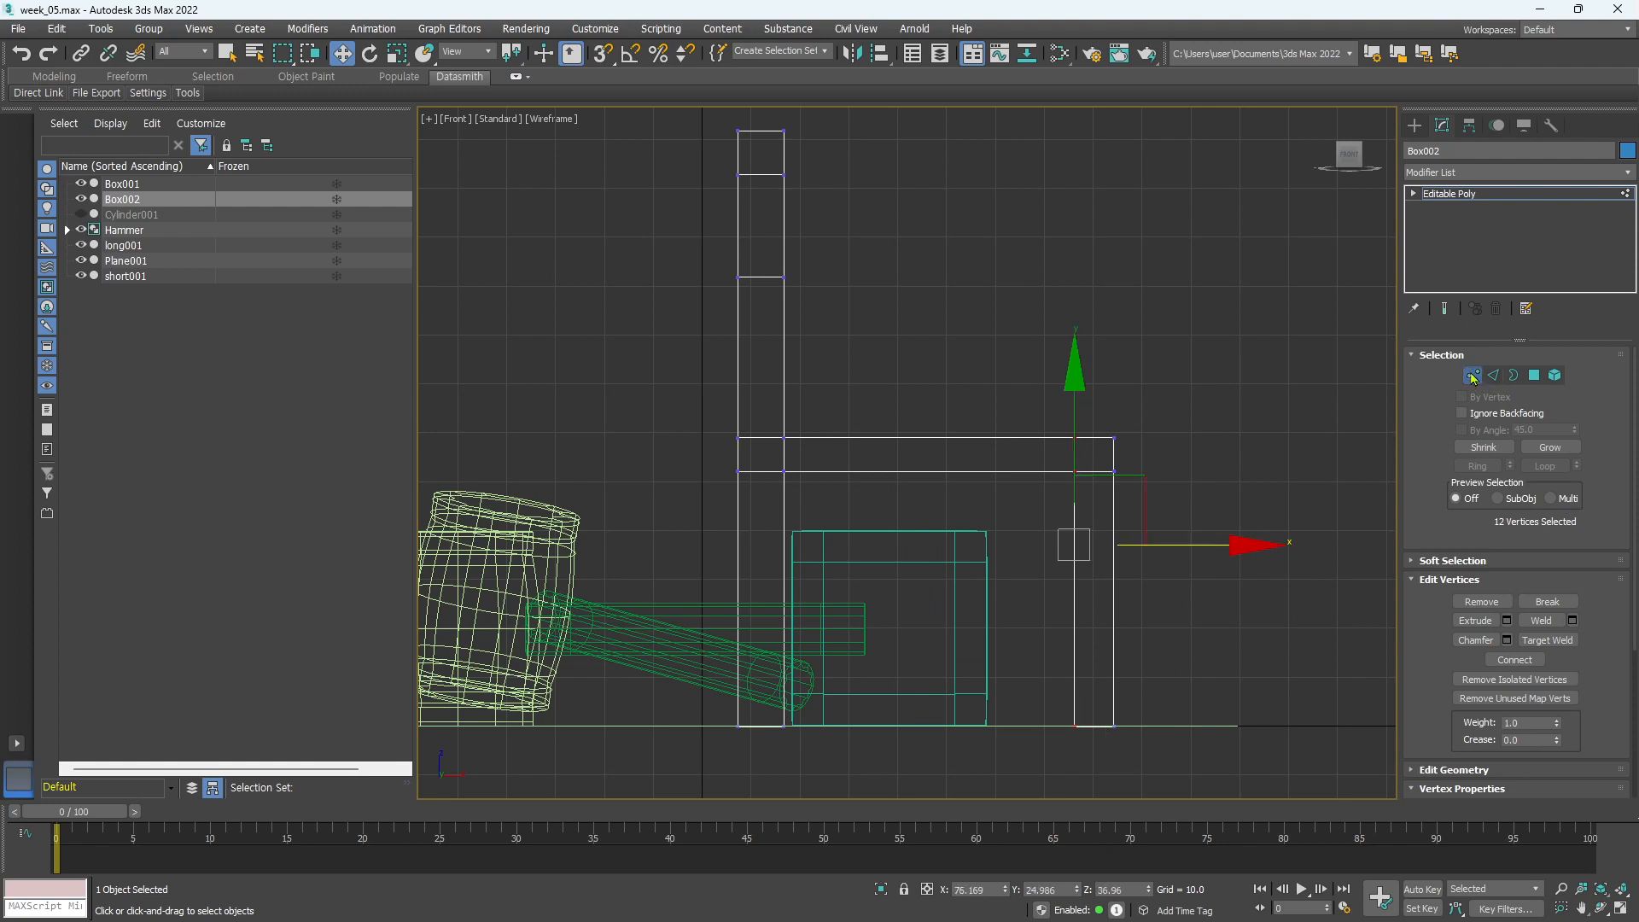
left_click(1503, 194)
middle_click_drag(1196, 470, 1171, 560)
key("p")
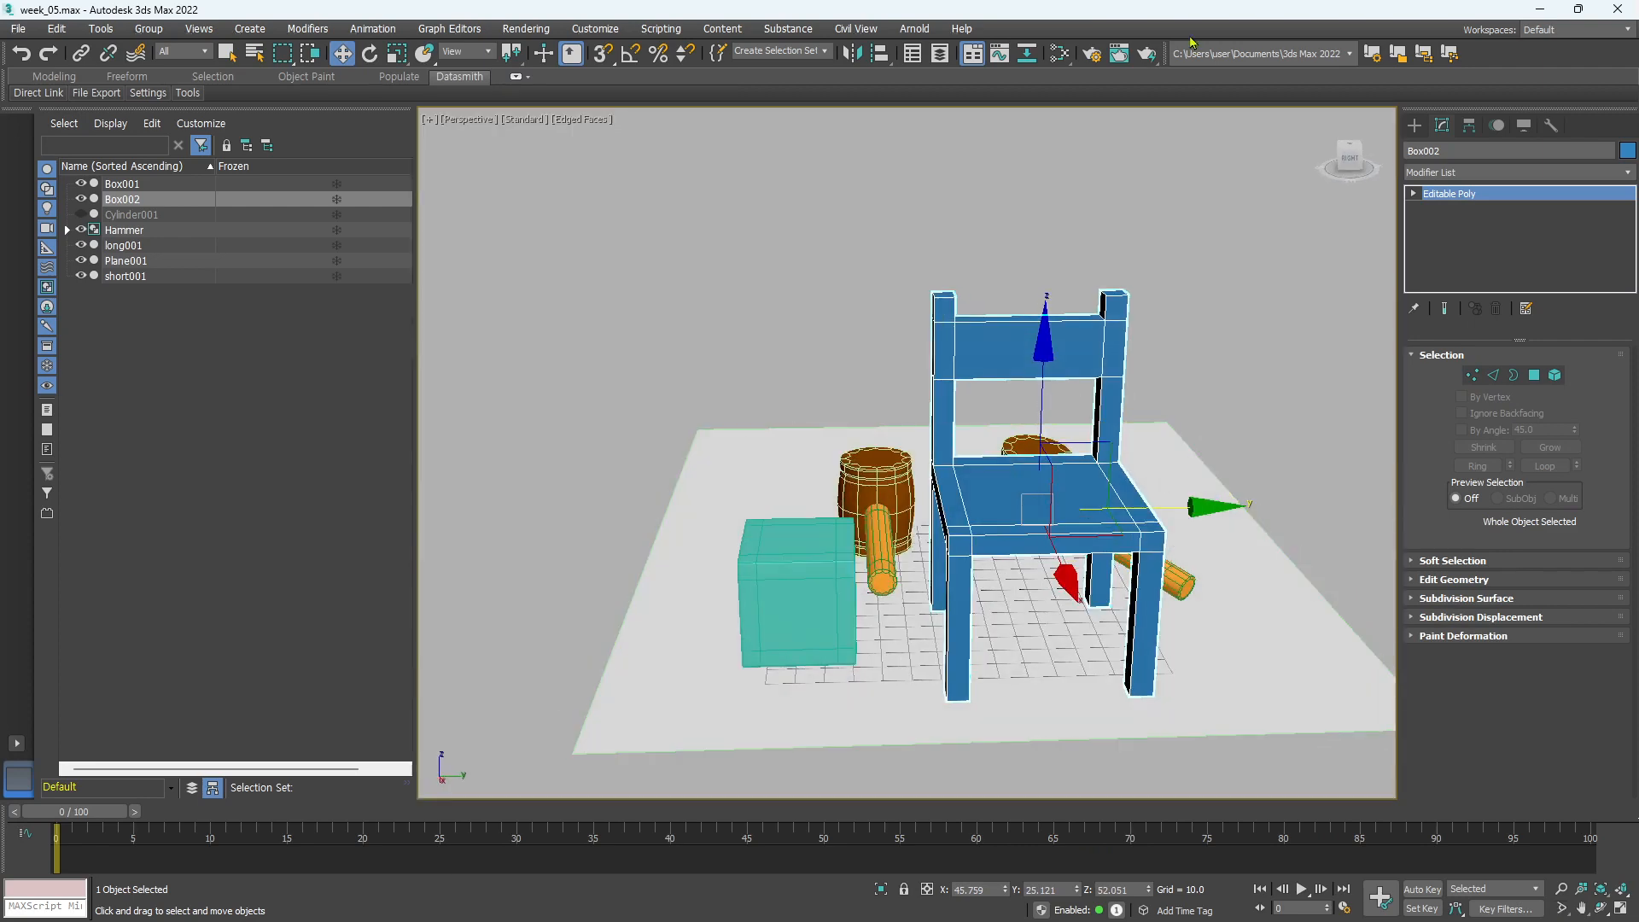
Render the chair scene in Arnold RenderView, and close the render after checking the chair's sharp edges
left_click(910, 29)
left_click(914, 57)
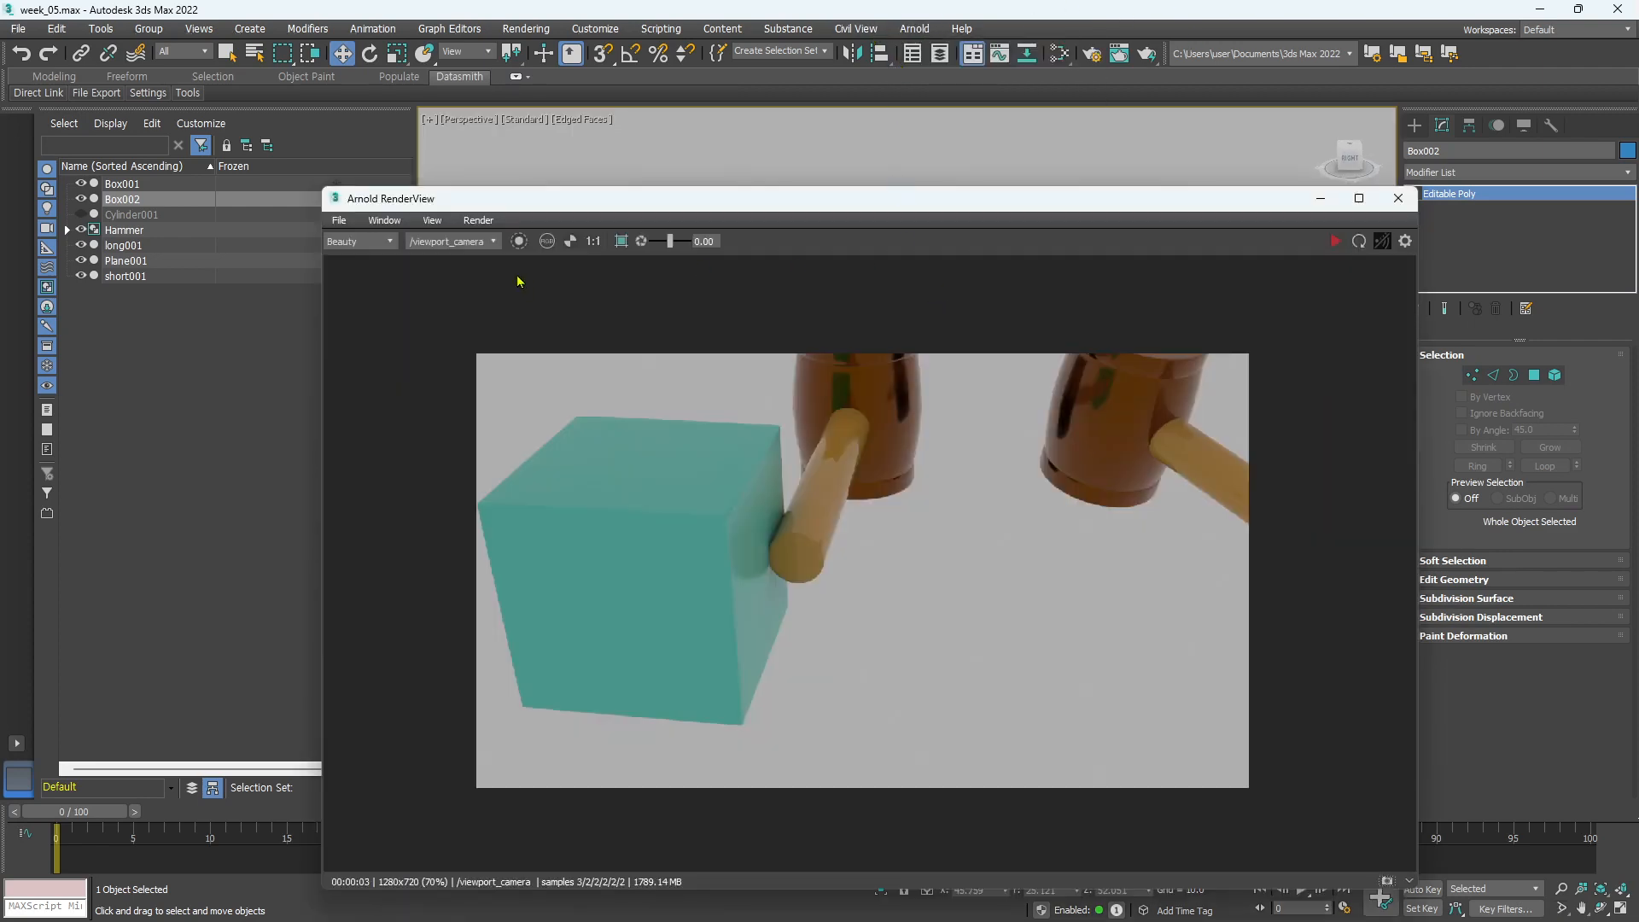
left_click(1332, 243)
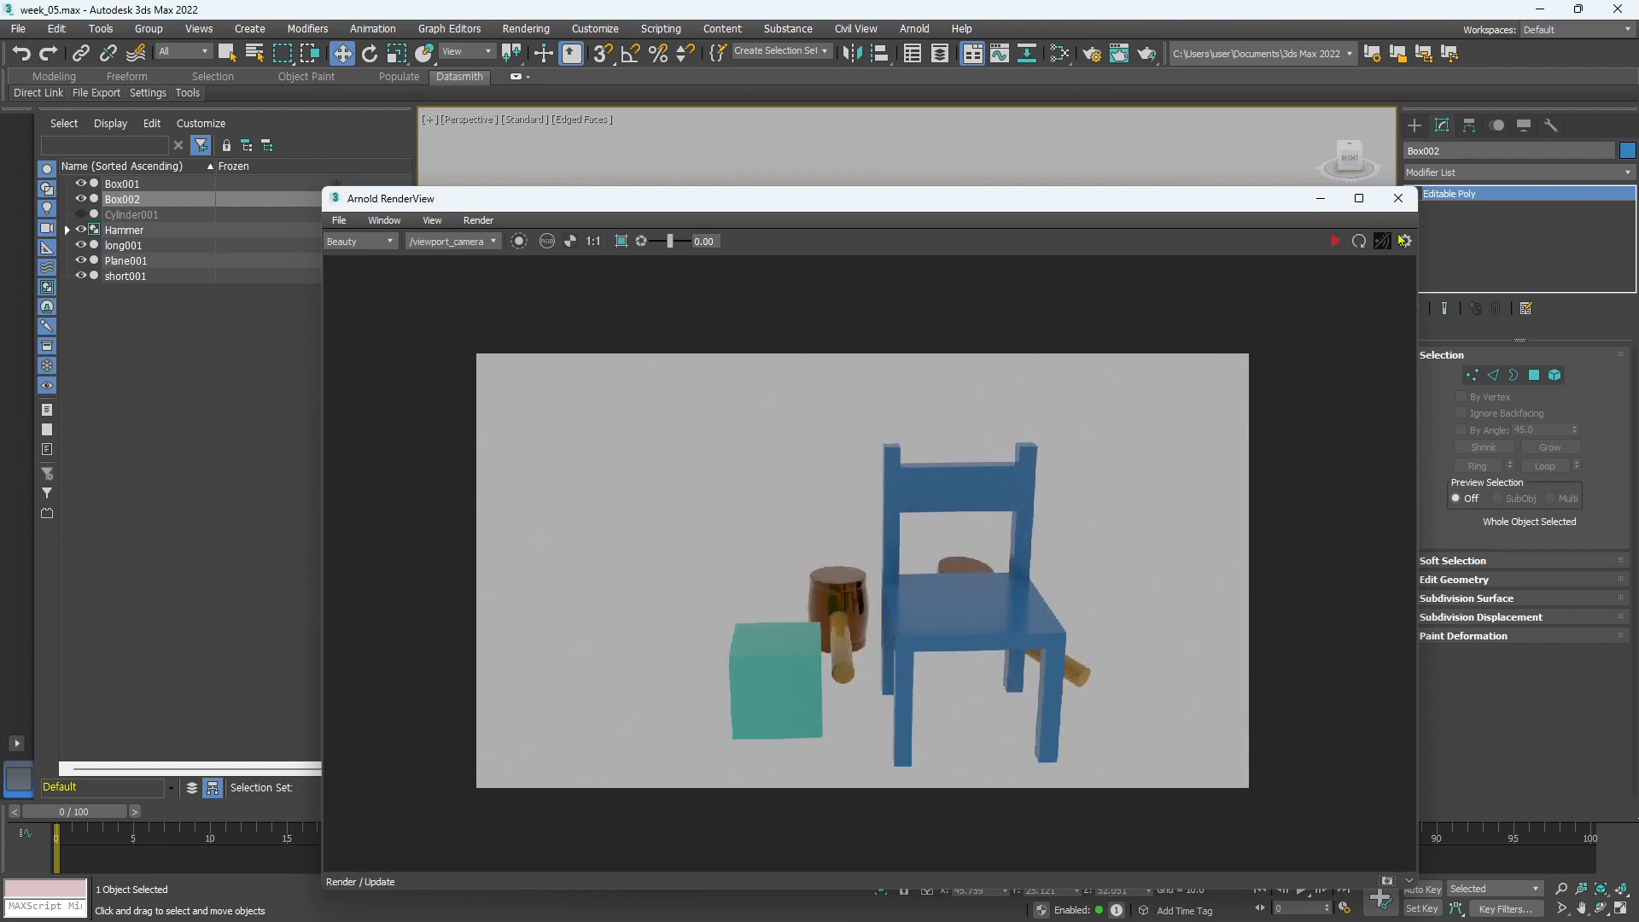
left_click(1398, 198)
Switch the chair to edge editing and select all of its edges
middle_click_drag(1109, 533, 1122, 504, "alt")
key("2")
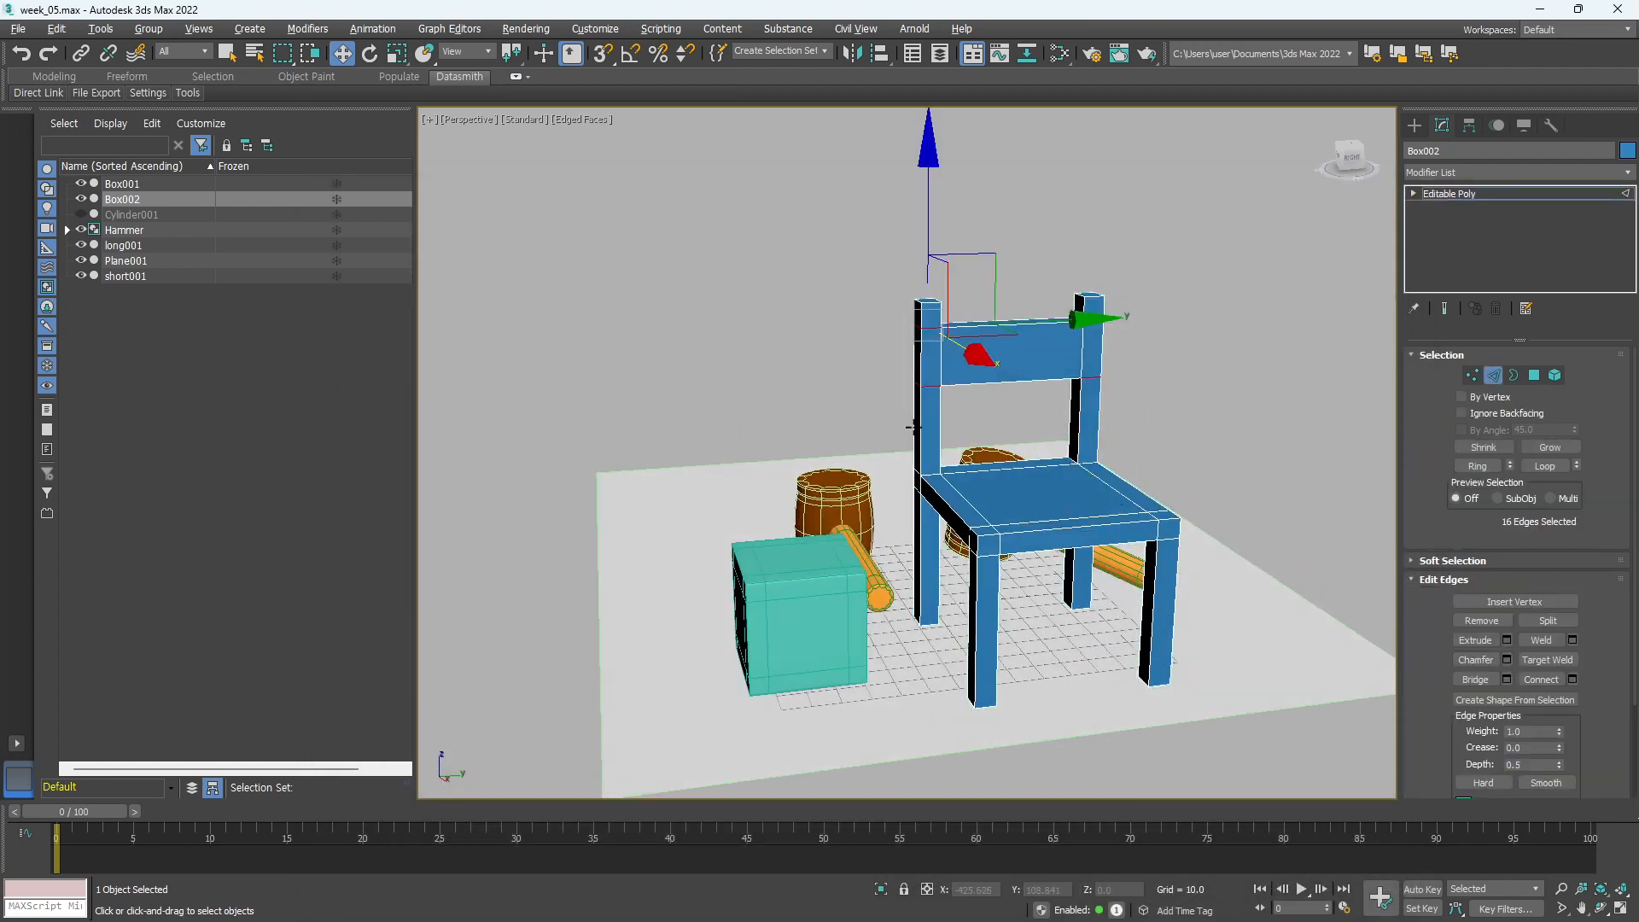
left_click(924, 427)
key("ctrl+a")
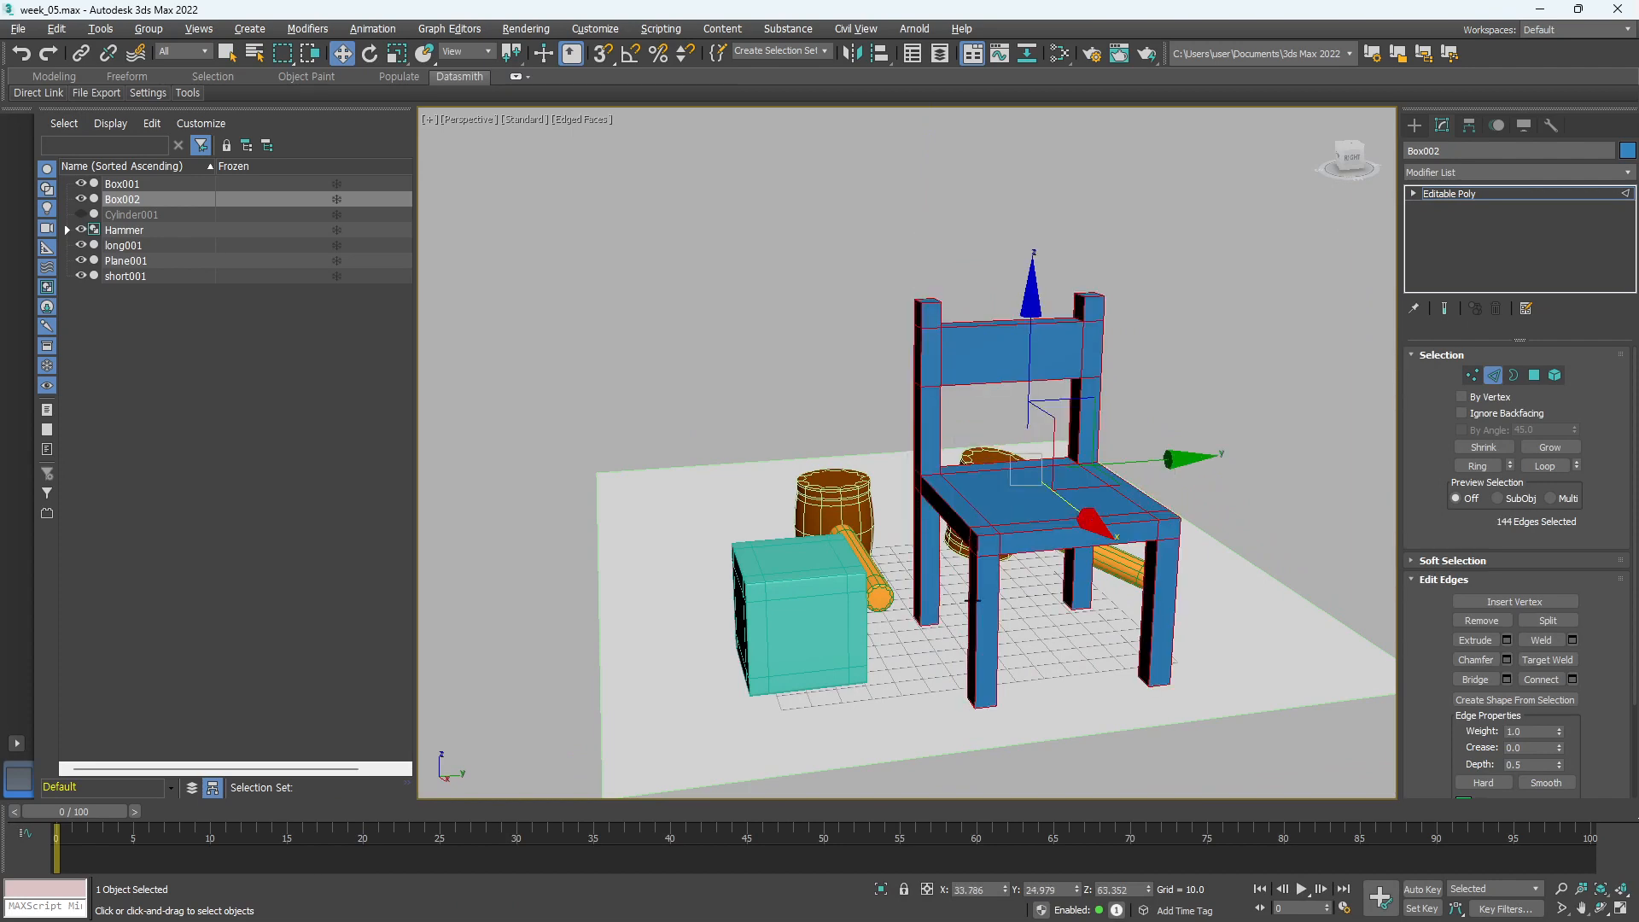
Try removing the flat inner edges on top of the seat from the edge selection, and examine the seat's corner
scroll(1134, 624, "up", 3)
scroll(1033, 627, "up", 4)
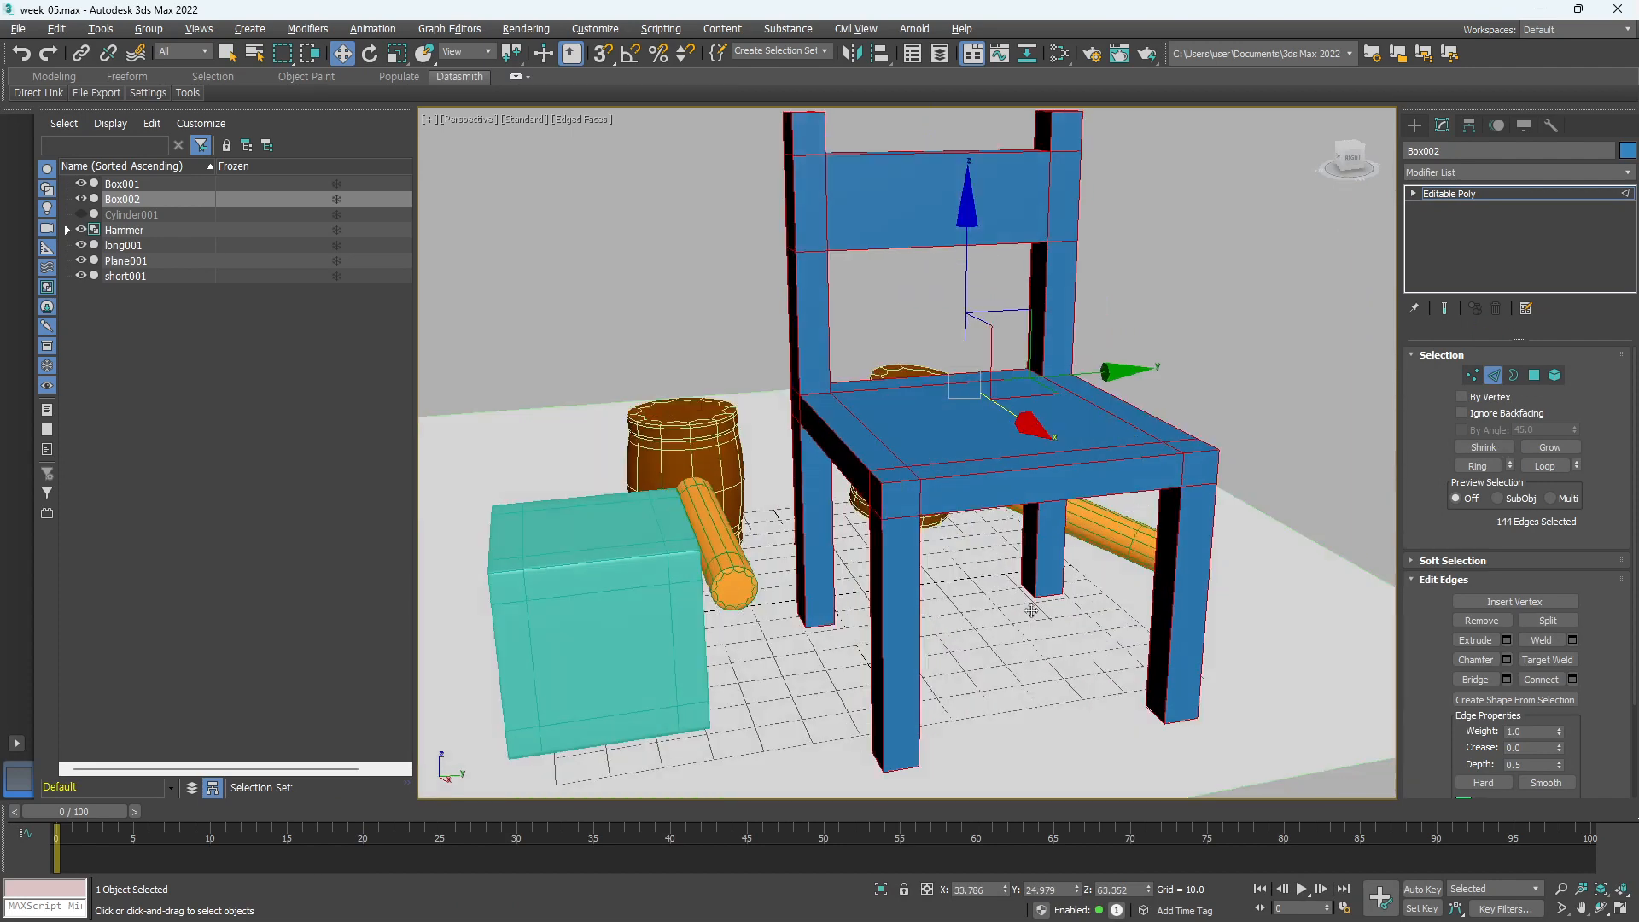
scroll(1004, 601, "up", 2)
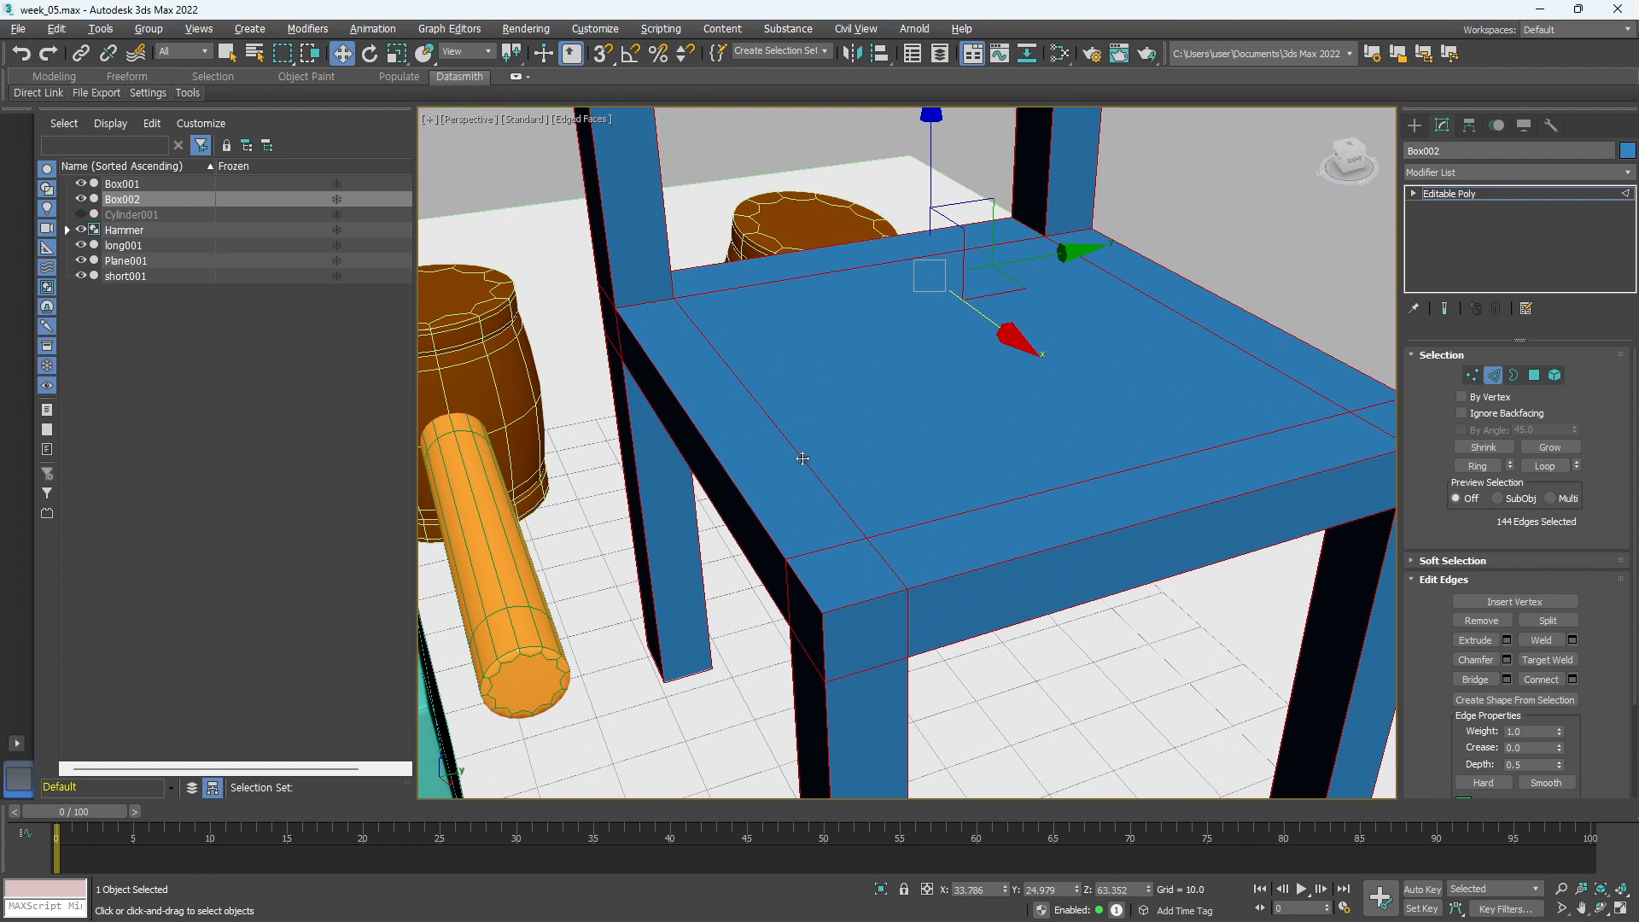
left_click(802, 458, "alt")
left_click(903, 530, "alt")
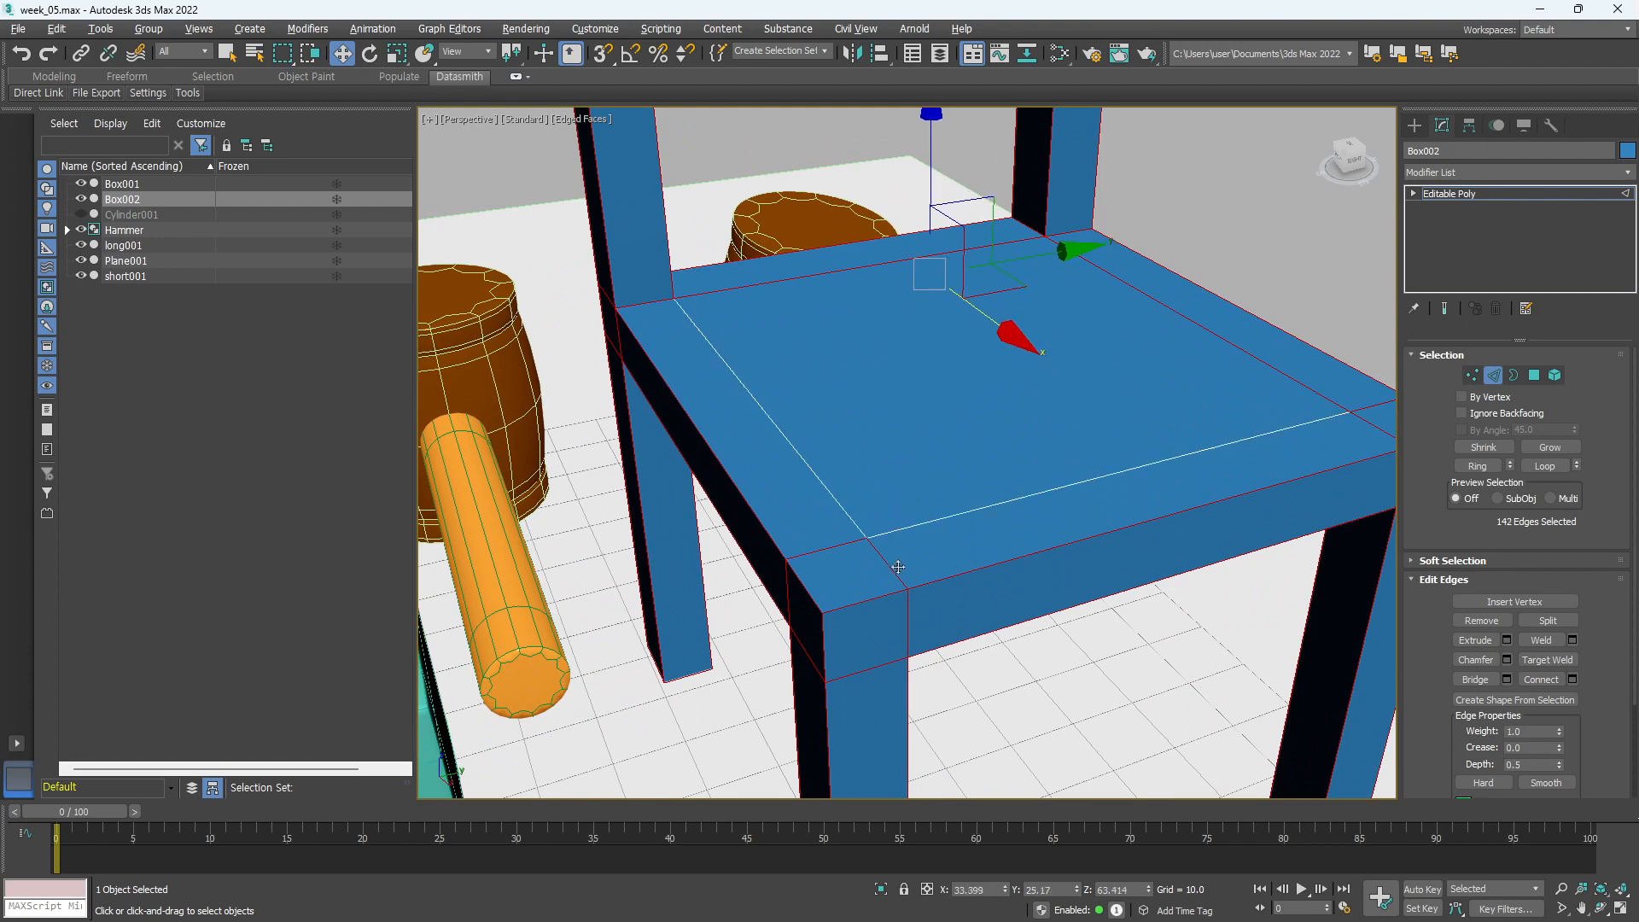
left_click(898, 567, "alt")
left_click(833, 548, "alt")
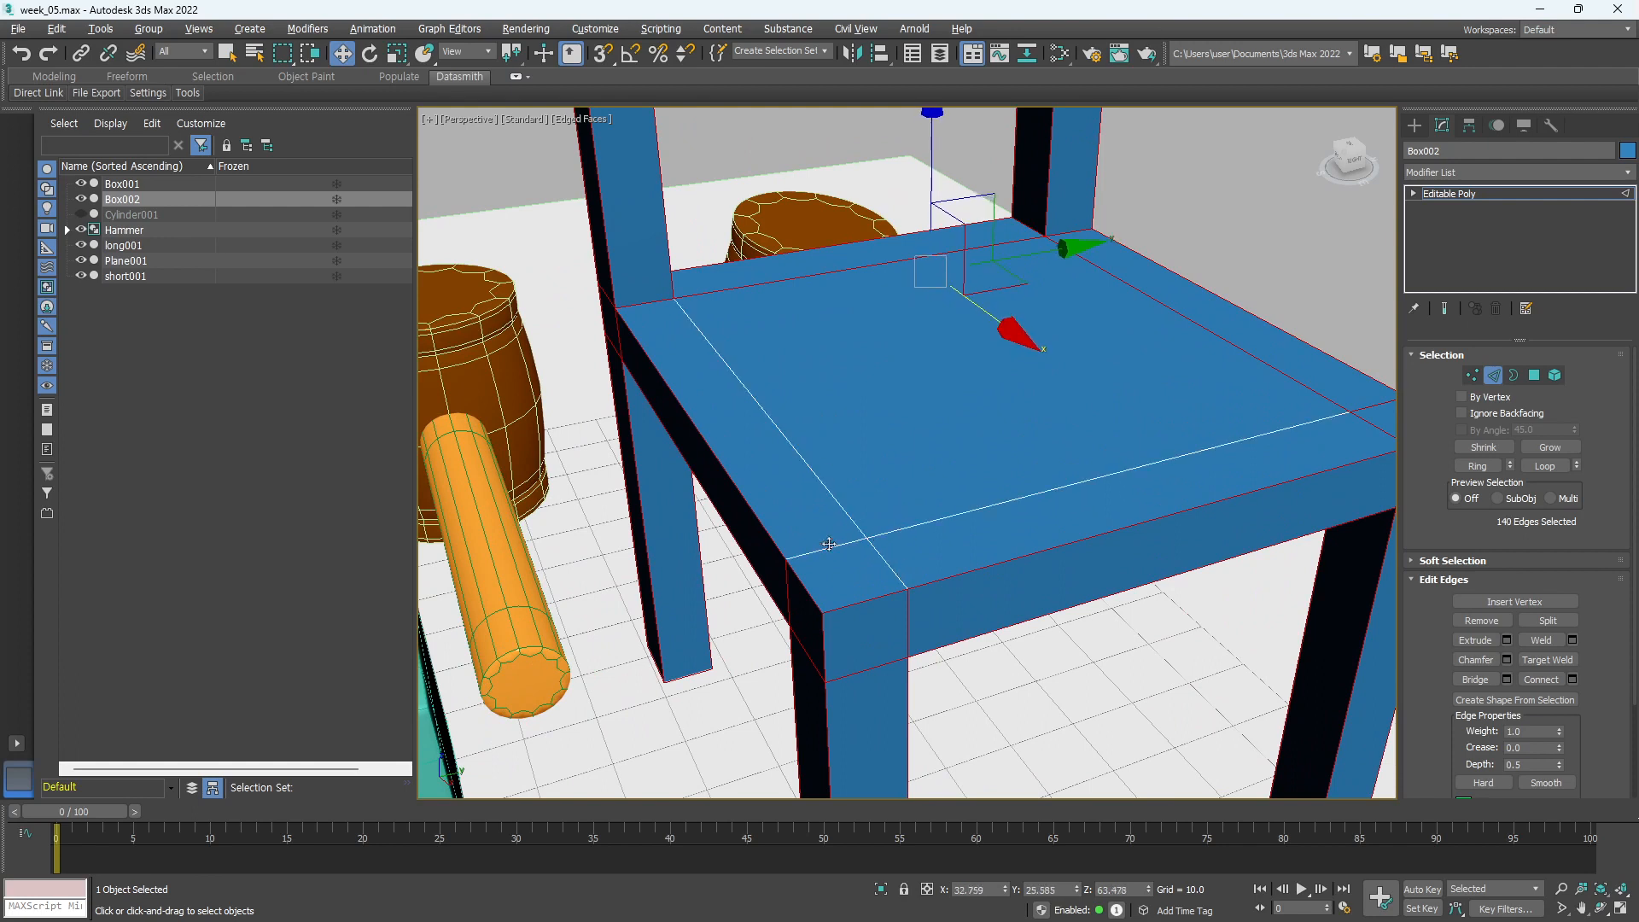
left_click(802, 277, "alt")
left_click(1231, 339, "alt")
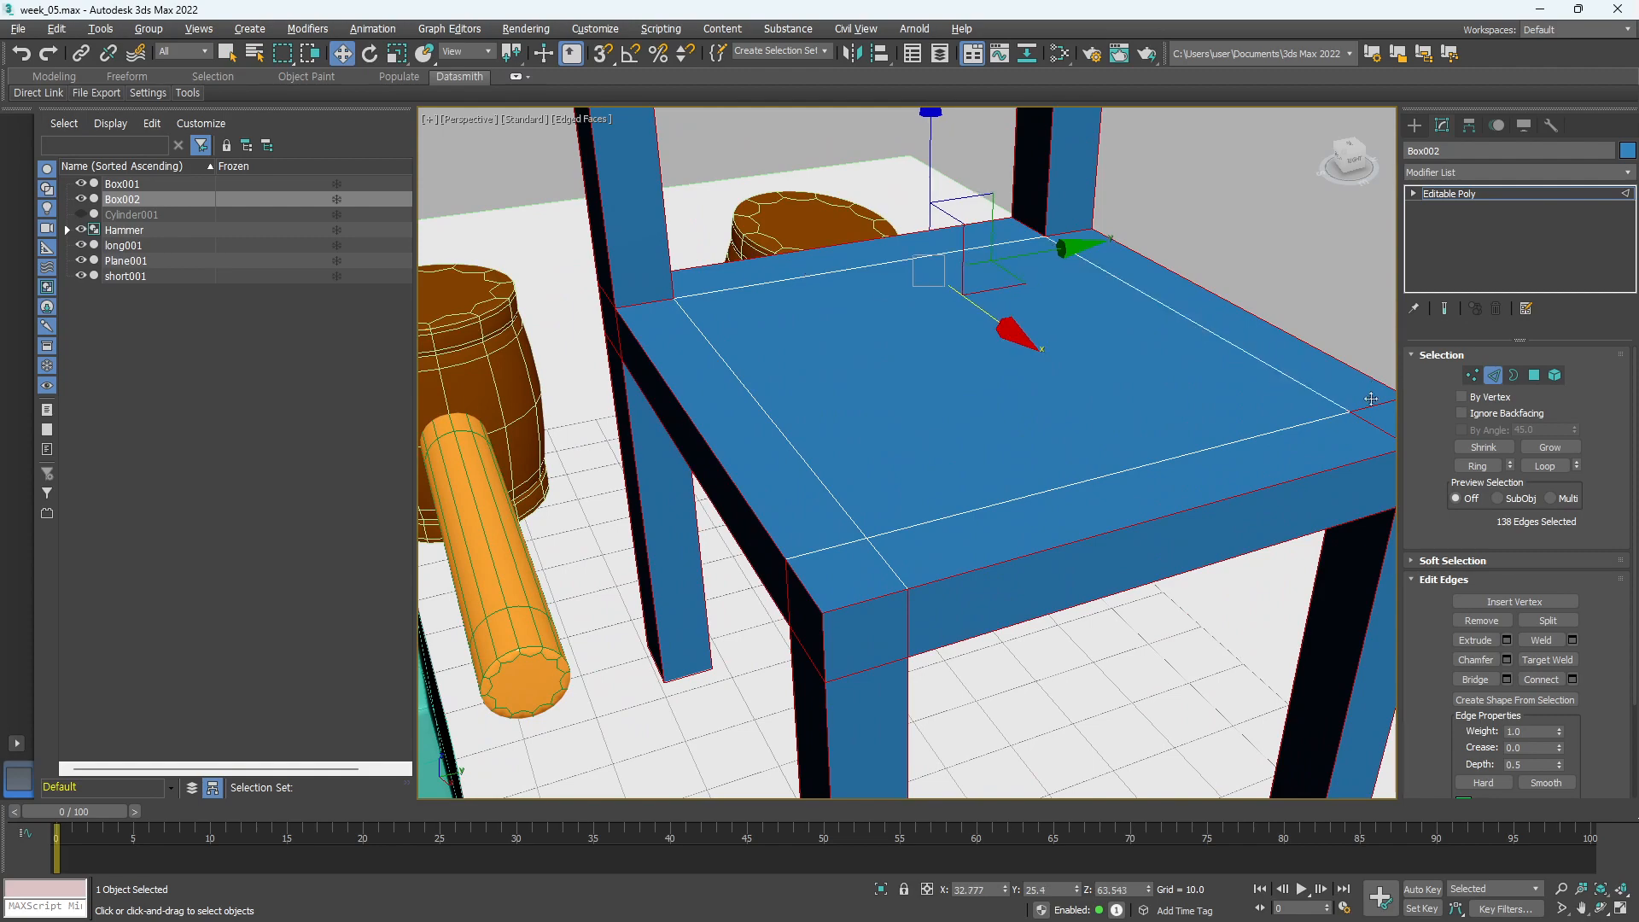
left_click(1371, 400, "alt")
left_click(1377, 421, "alt")
mouse_move(1243, 533)
middle_mouse_down("alt")
mouse_move(1273, 532)
mouse_move(1236, 540)
middle_mouse_up("alt")
scroll(1231, 538, "up", 3)
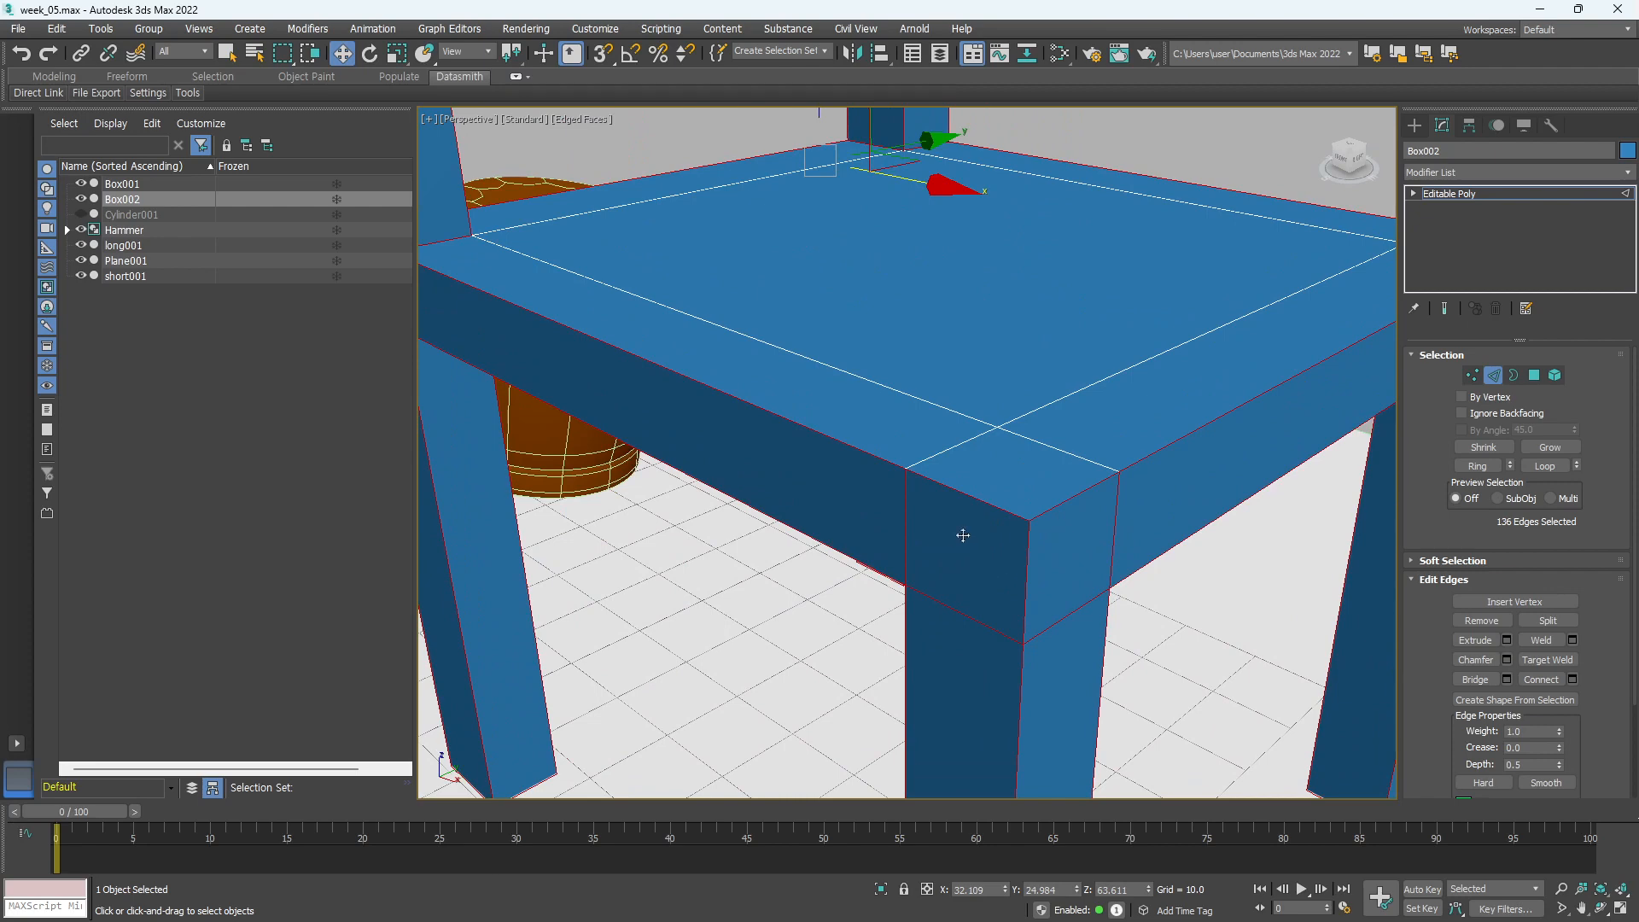
middle_click_drag(946, 552, 973, 535, "alt")
middle_click_drag(1133, 369, 1090, 389)
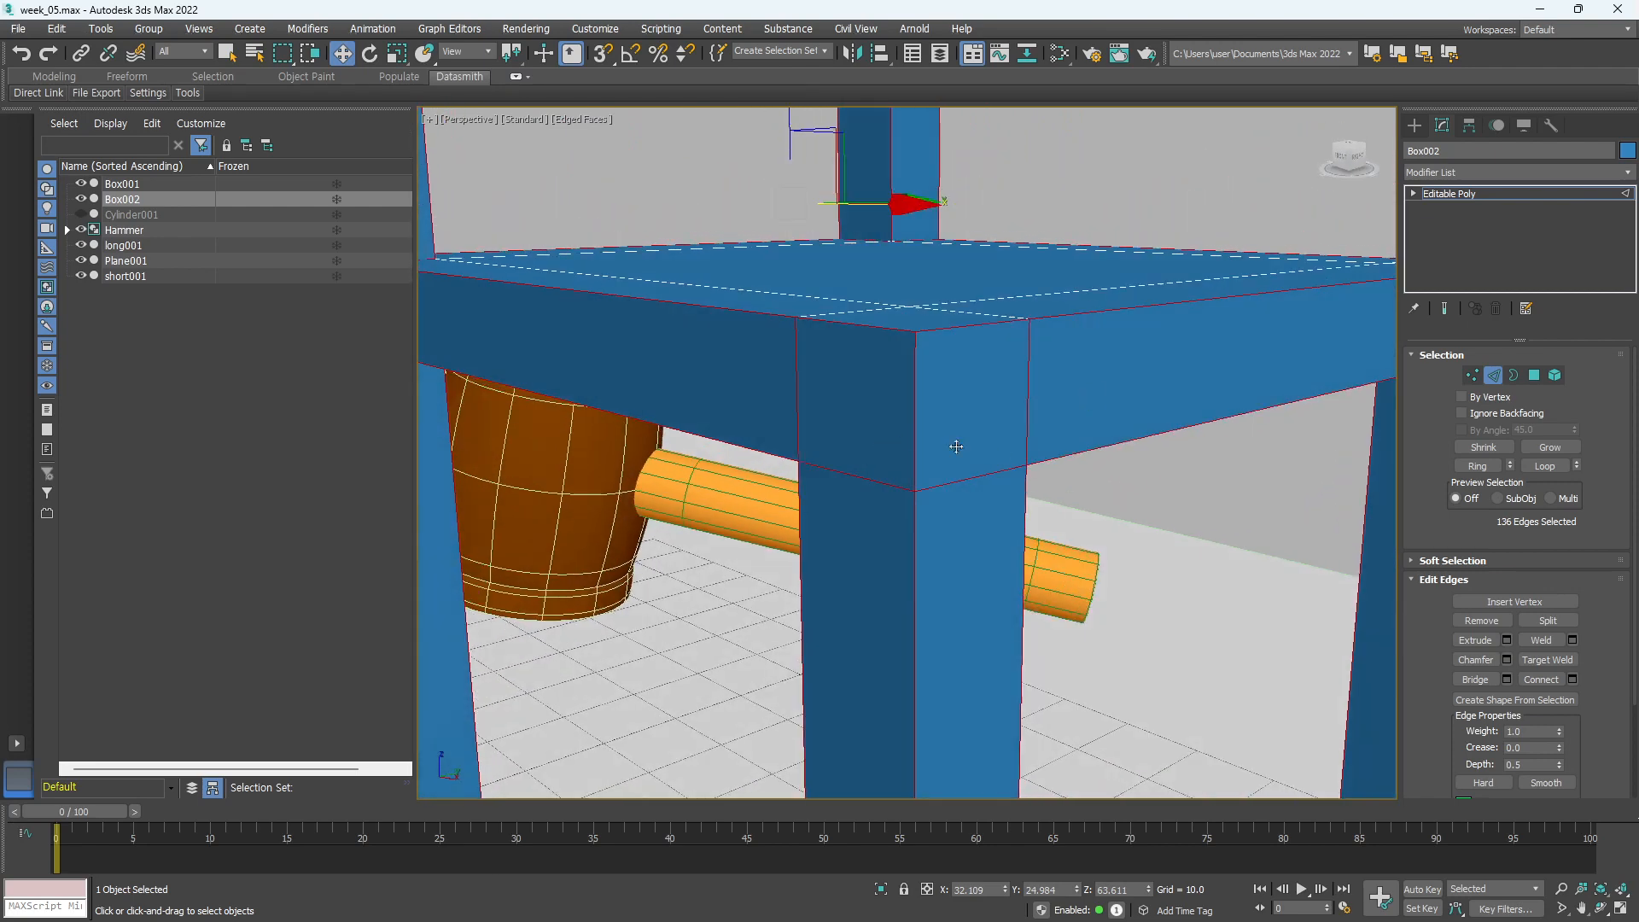
middle_click_drag(1023, 452, 1042, 489, "alt")
scroll(1011, 499, "down", 4)
scroll(1055, 522, "up", 3)
Reselect all edges of the chair and start a Chamfer with 1 connect edge segment
key("ctrl+a")
scroll(1002, 520, "down", 4)
middle_click_drag(972, 531, 942, 545, "alt")
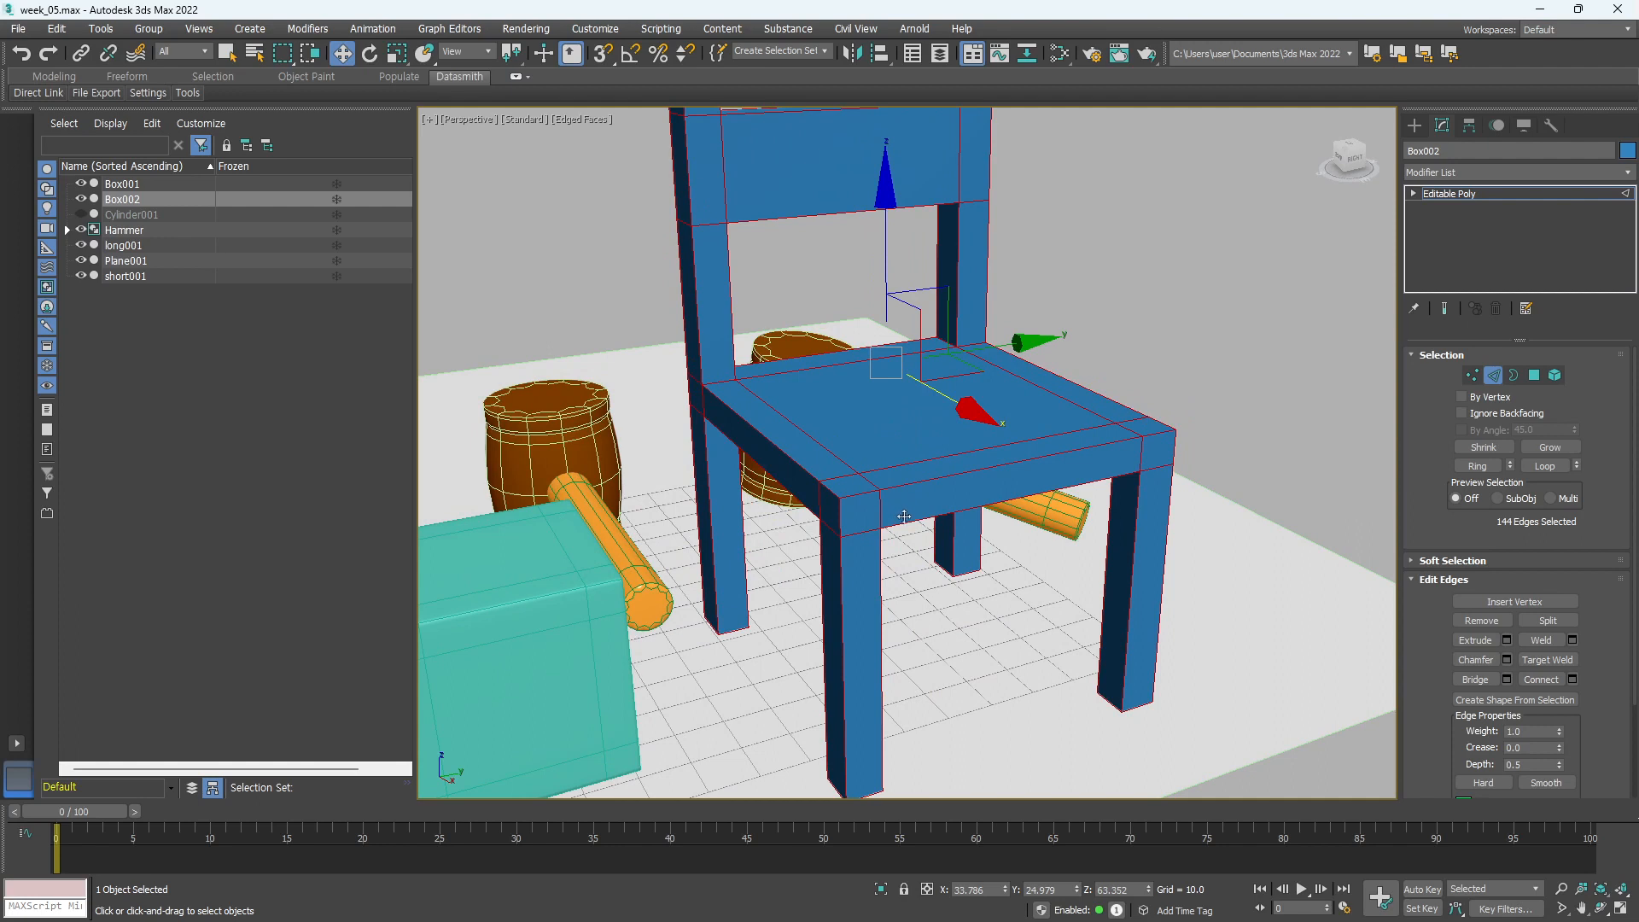
left_click(1507, 661)
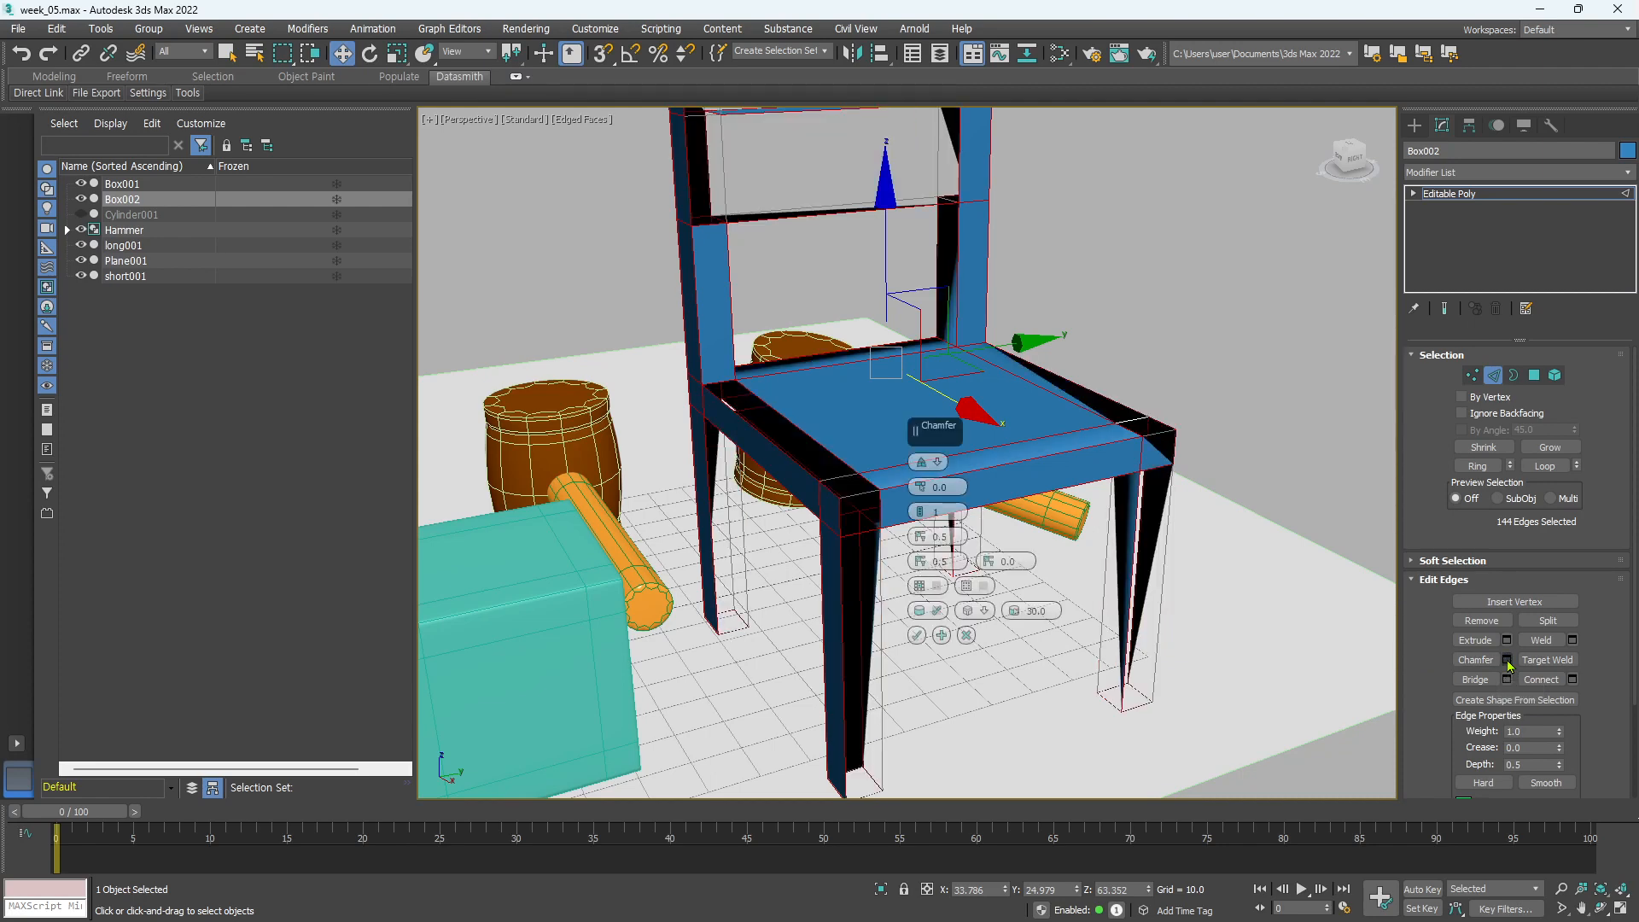
left_click(921, 520)
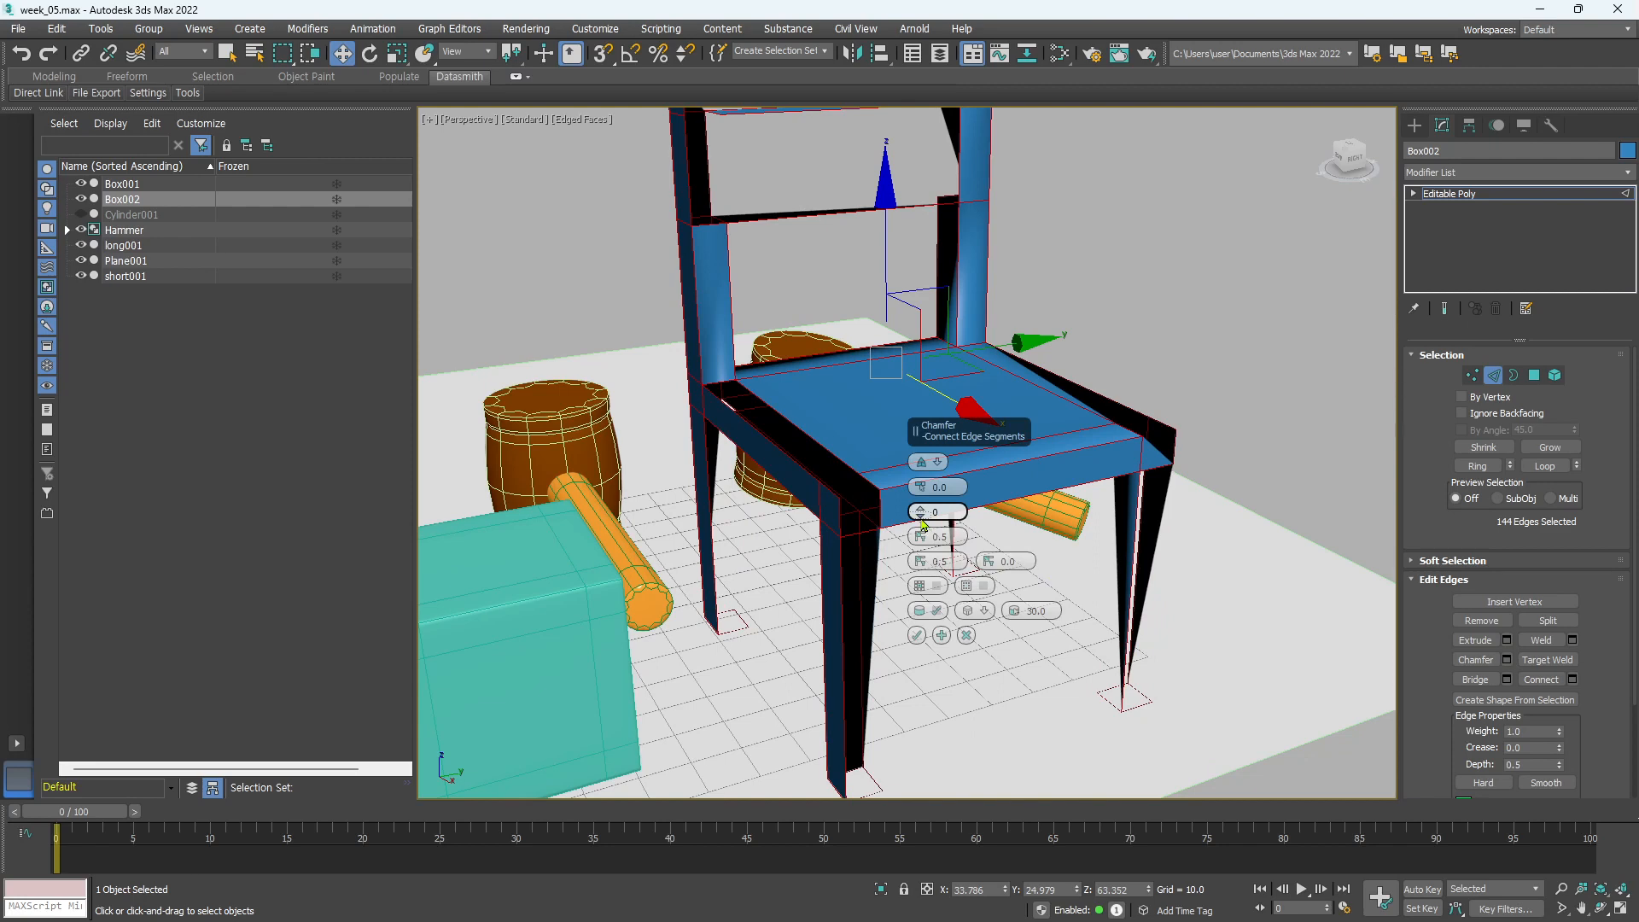
left_click(921, 510)
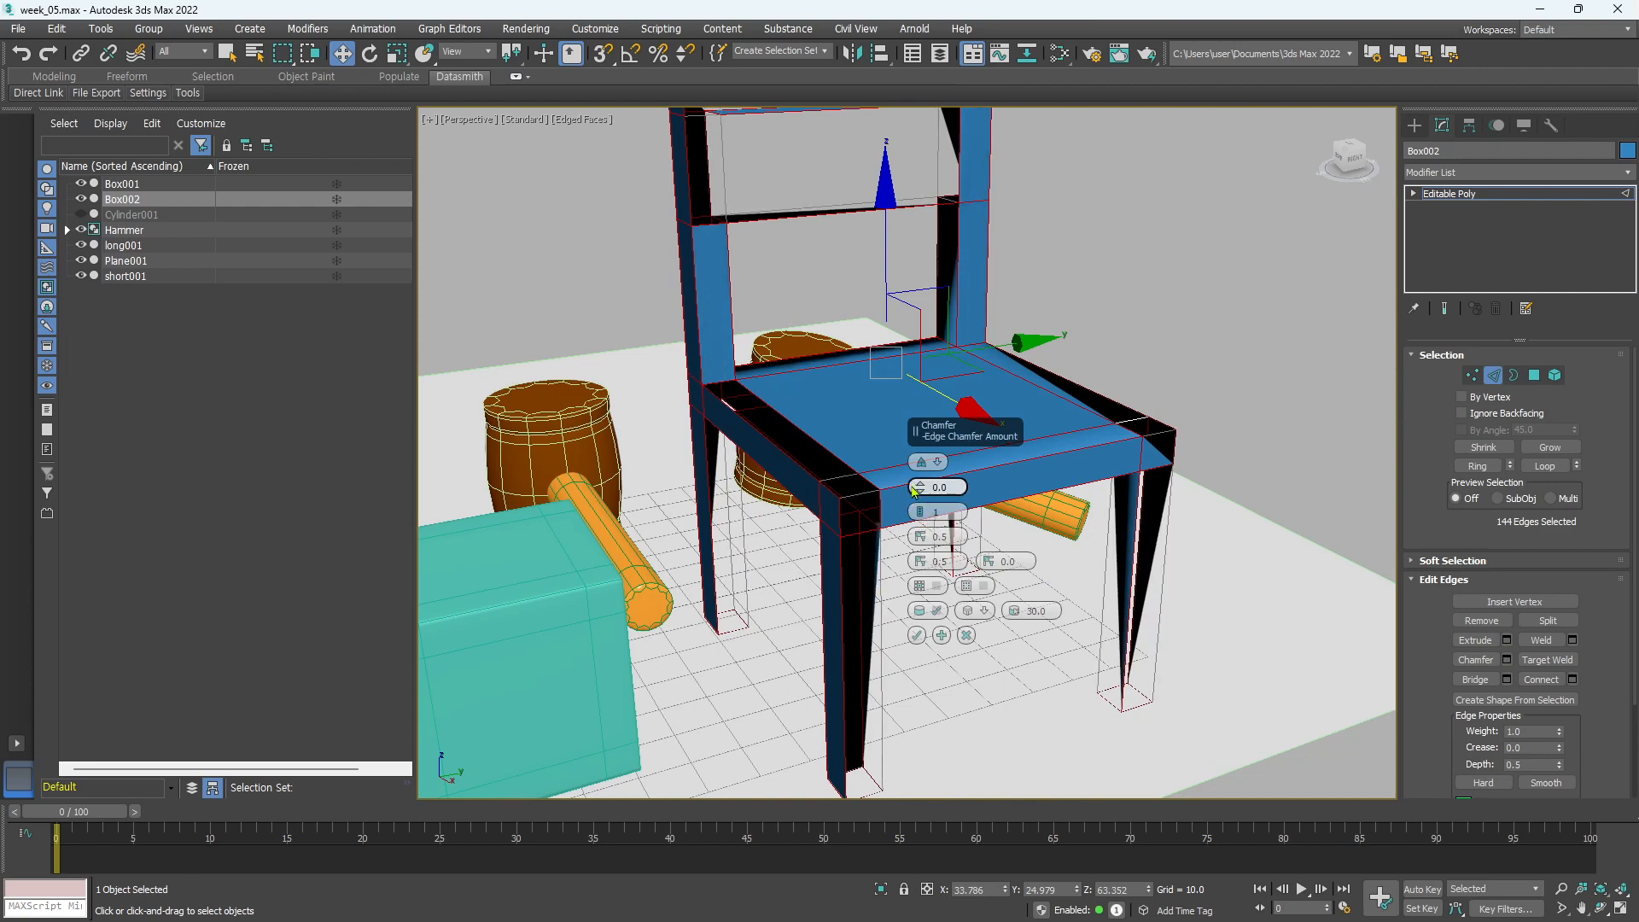
Set the edge chamfer amount to 0.21, check the seat's corners, and apply the chamfer to the chair
left_click(921, 490)
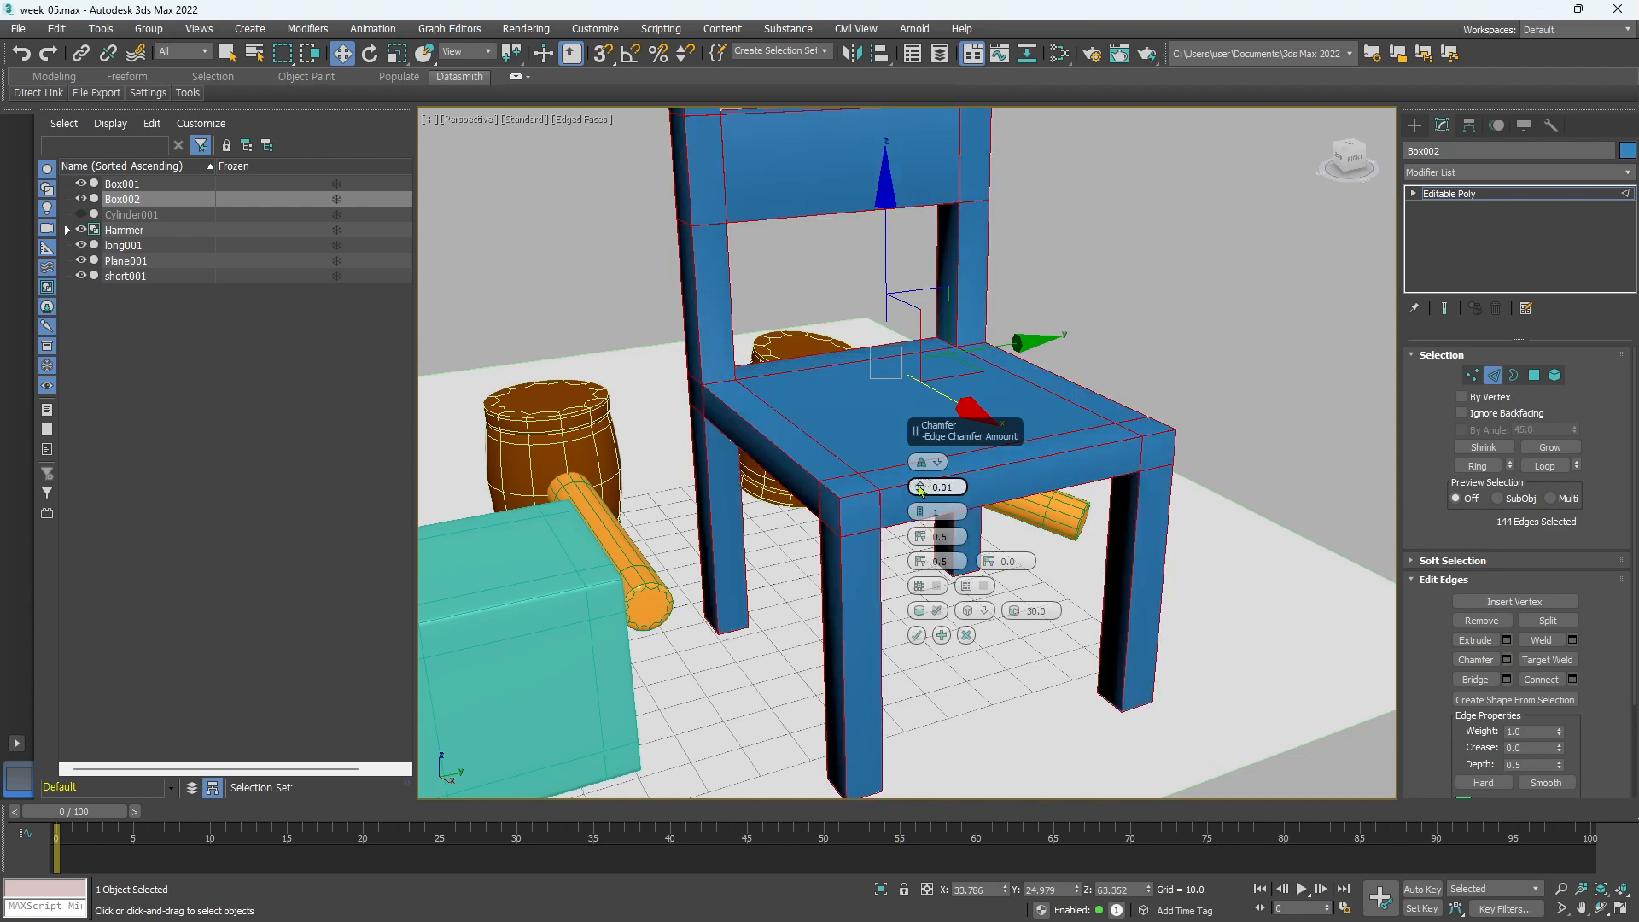
left_click(921, 490)
left_click(921, 490)
left_click(920, 490)
left_click(921, 490)
left_click(920, 490)
left_click(921, 490)
left_click(921, 490)
left_click(921, 491)
left_click(920, 491)
left_click(920, 490)
left_click(920, 490)
left_click(920, 490)
left_click(921, 490)
left_click(921, 490)
left_click(921, 490)
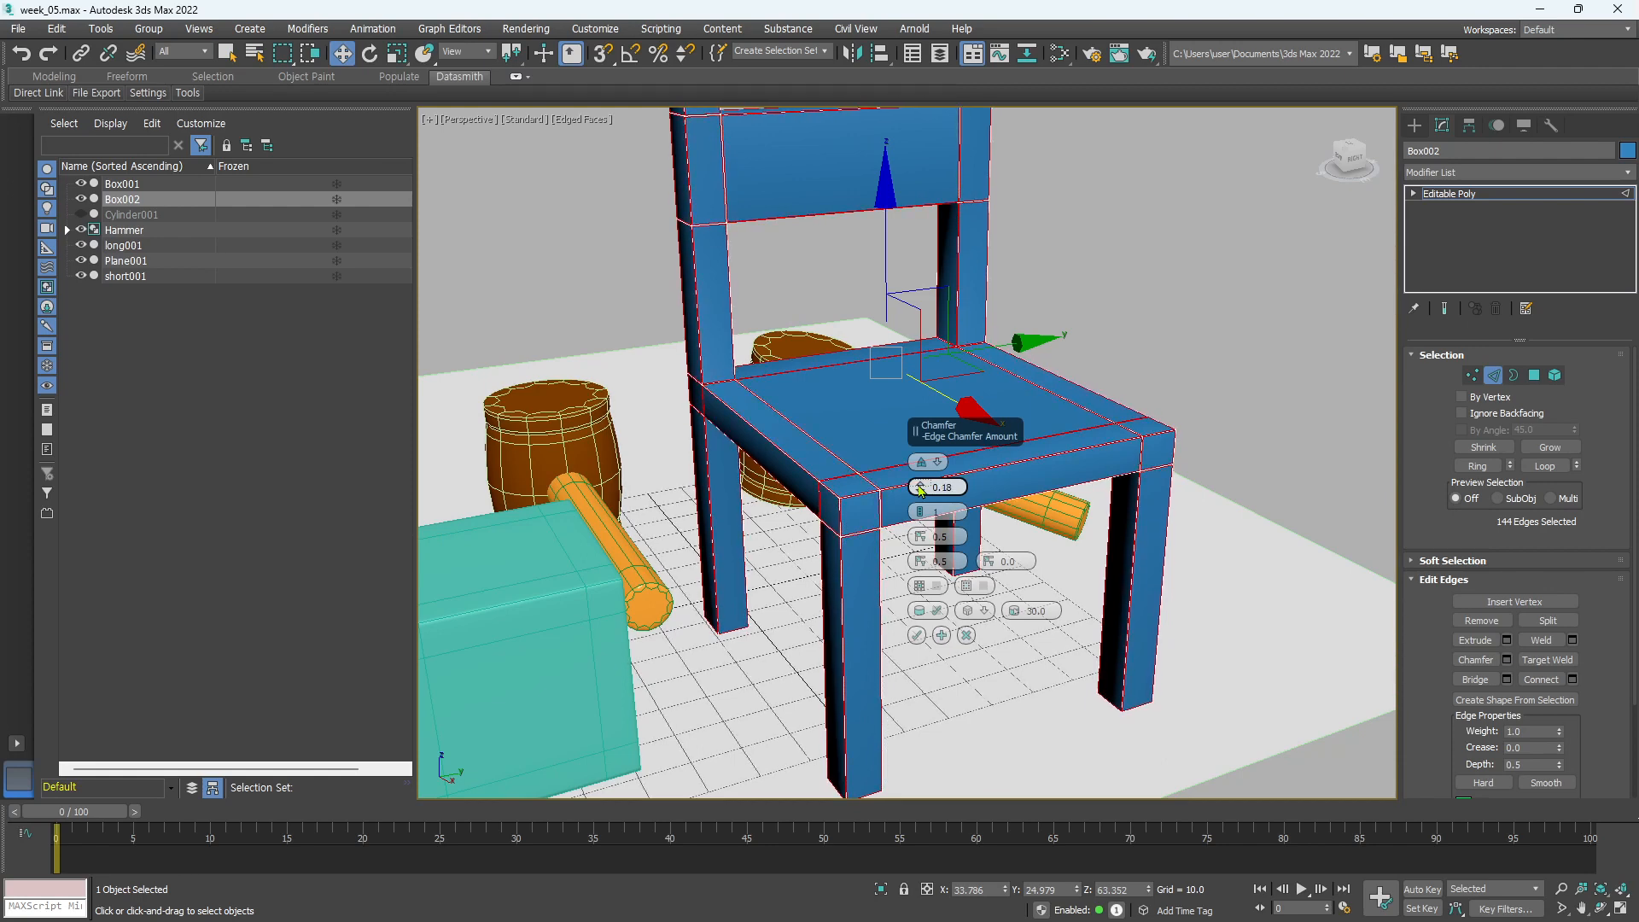
left_click(920, 490)
scroll(837, 479, "up", 5)
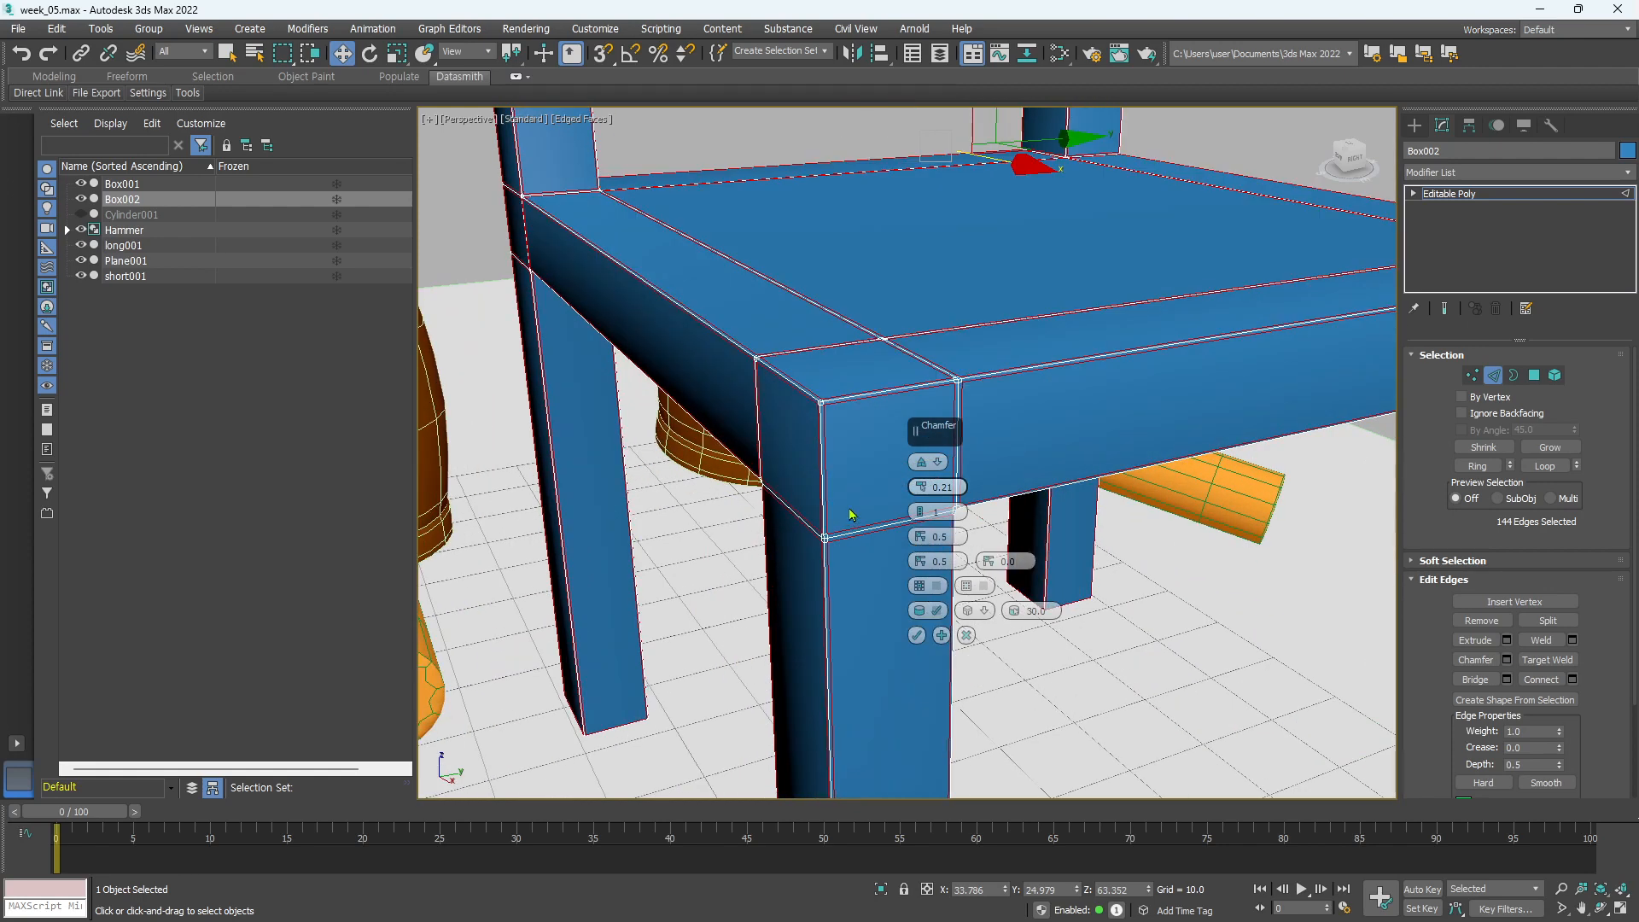
scroll(836, 459, "down", 2)
scroll(854, 512, "down", 5)
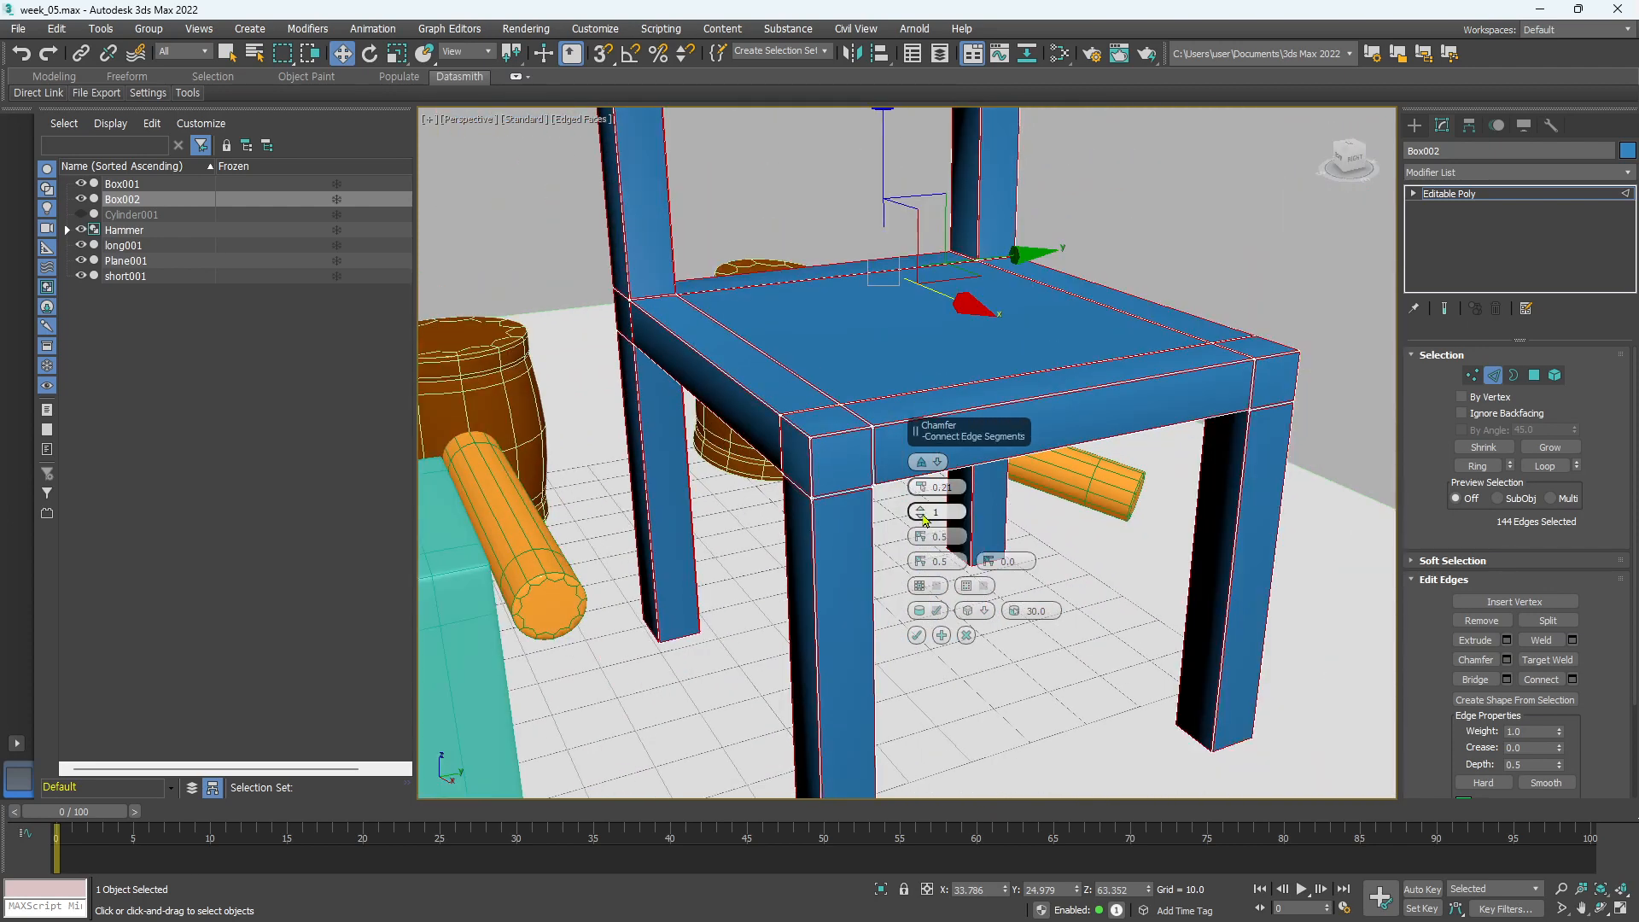
scroll(820, 469, "up", 4)
scroll(824, 474, "down", 3)
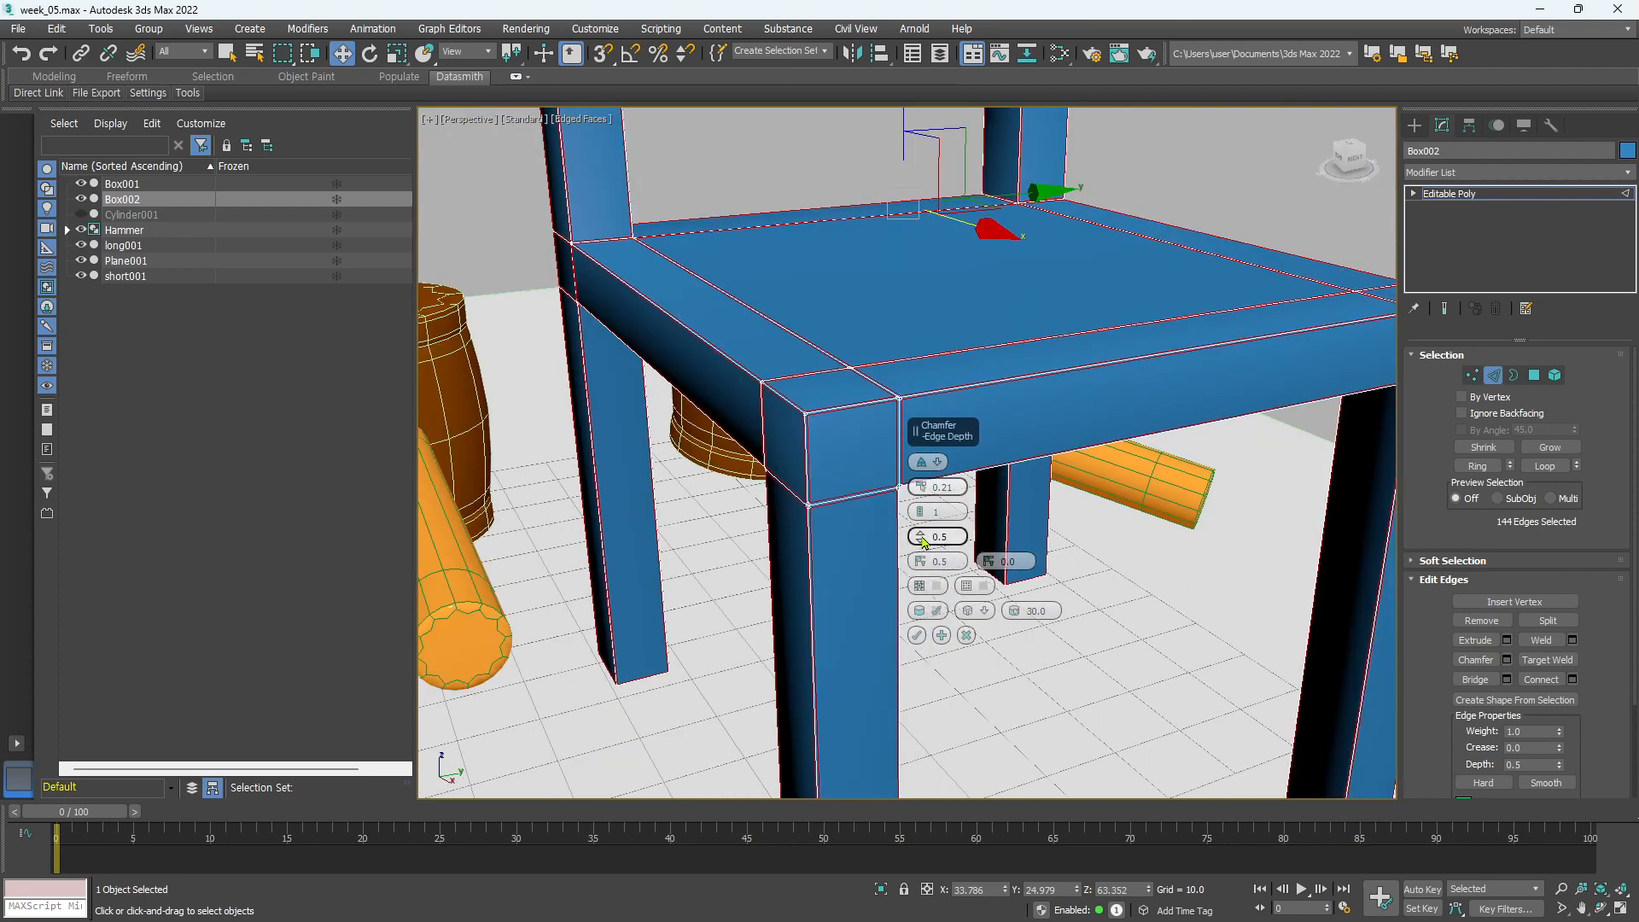
left_click(917, 636)
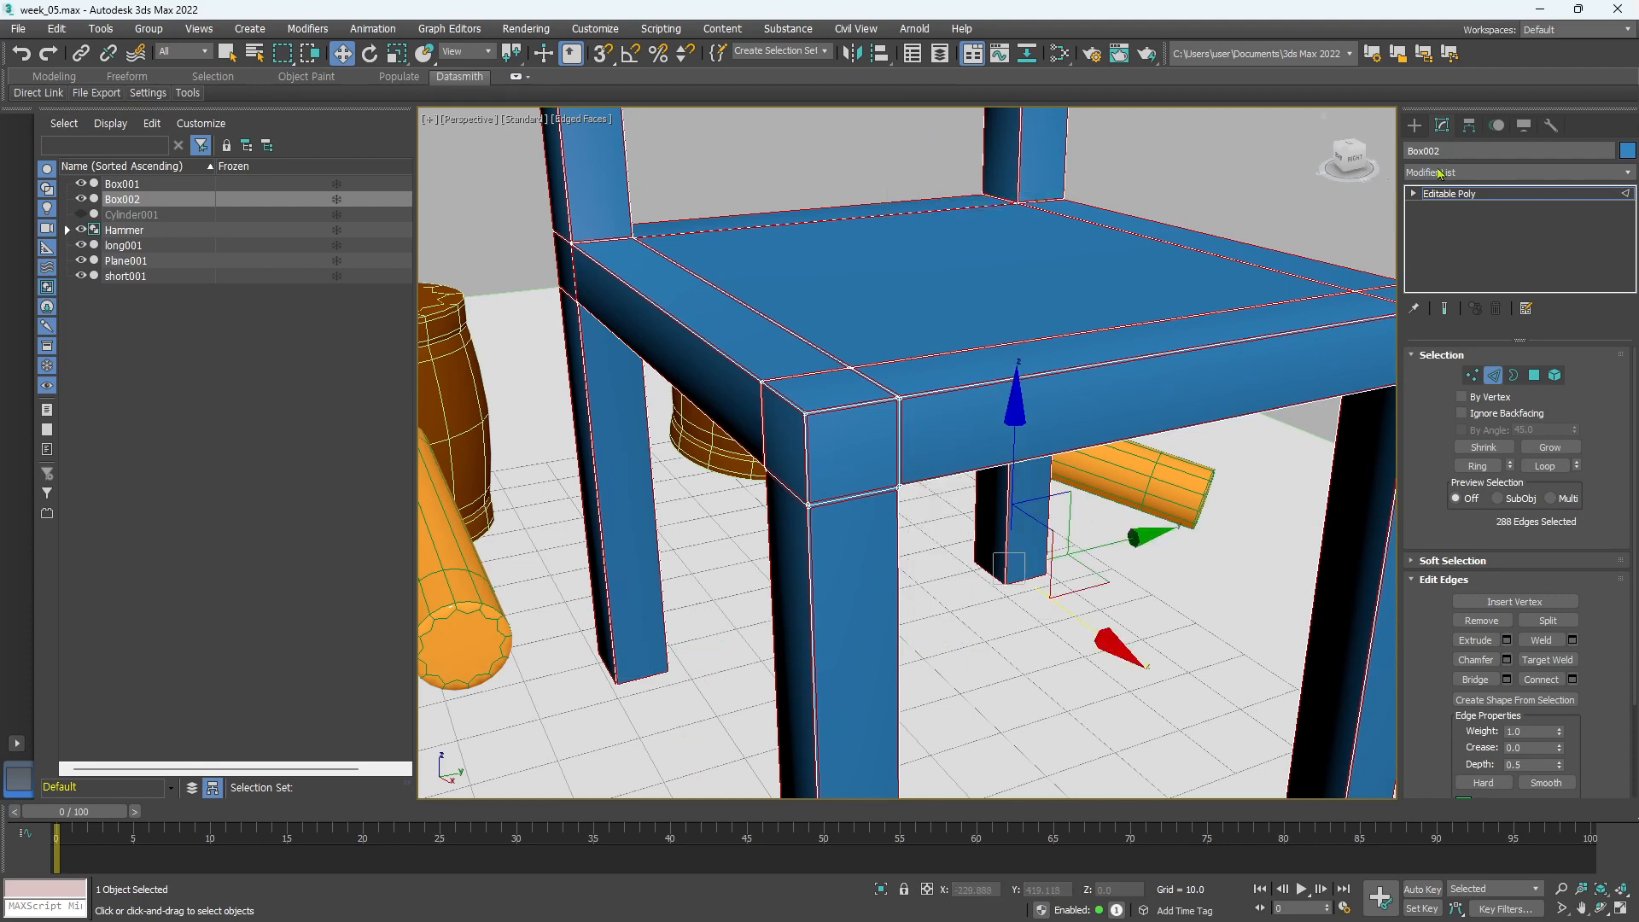
Leave edge editing on the chair and add a MeshSmooth modifier to the whole object
left_click(1450, 195)
left_click(1490, 174)
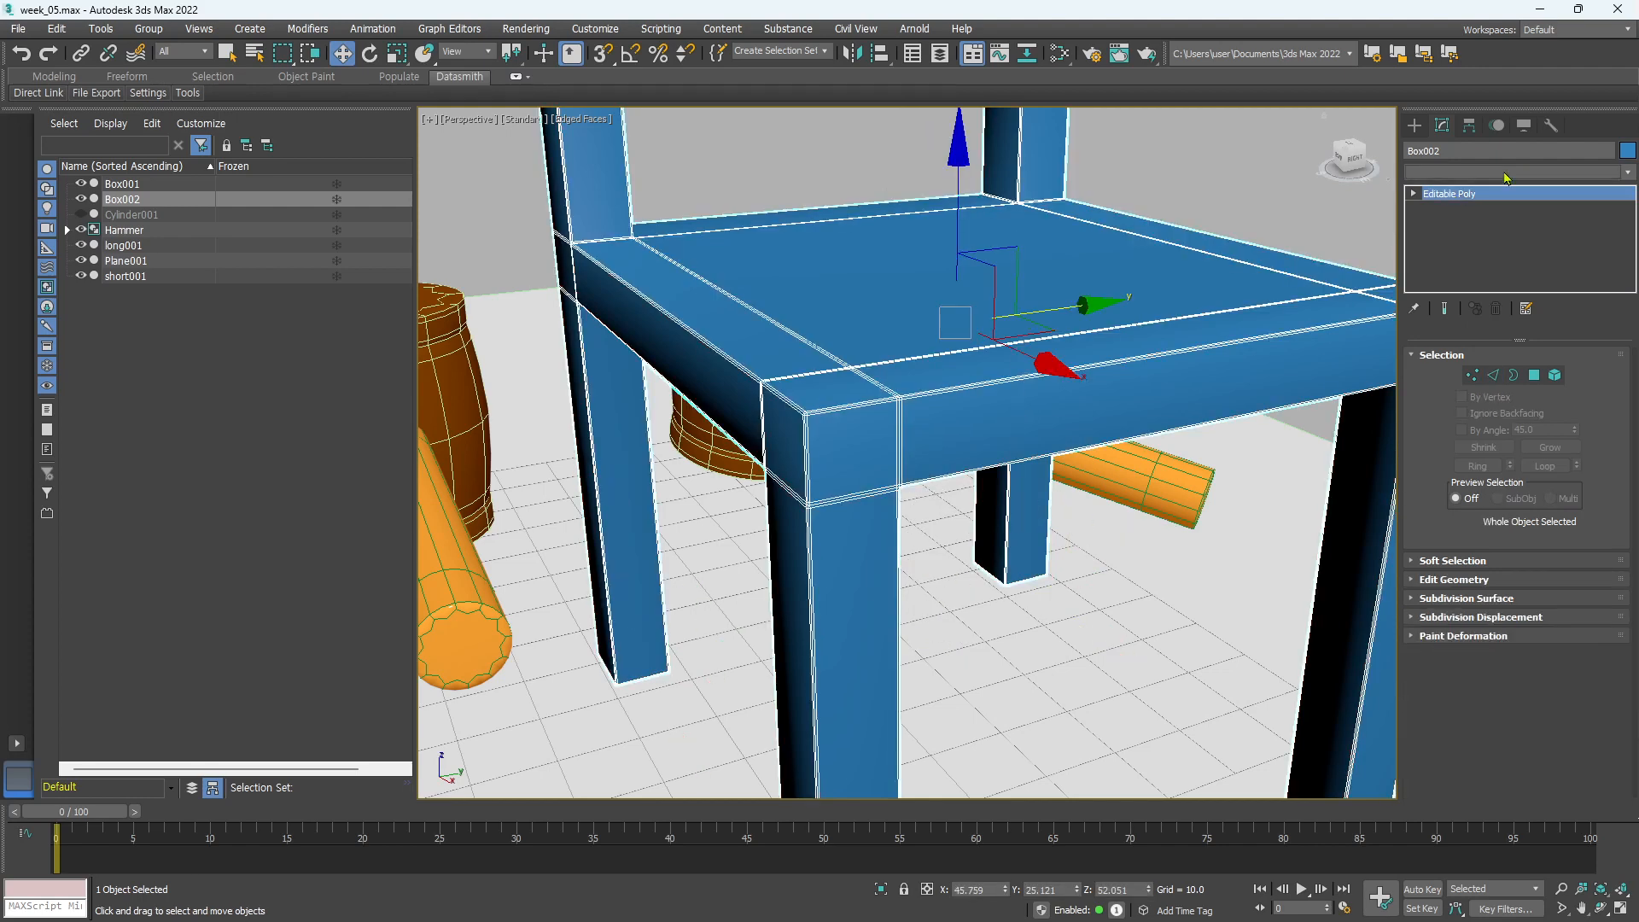
scroll(1547, 745, "down", 3)
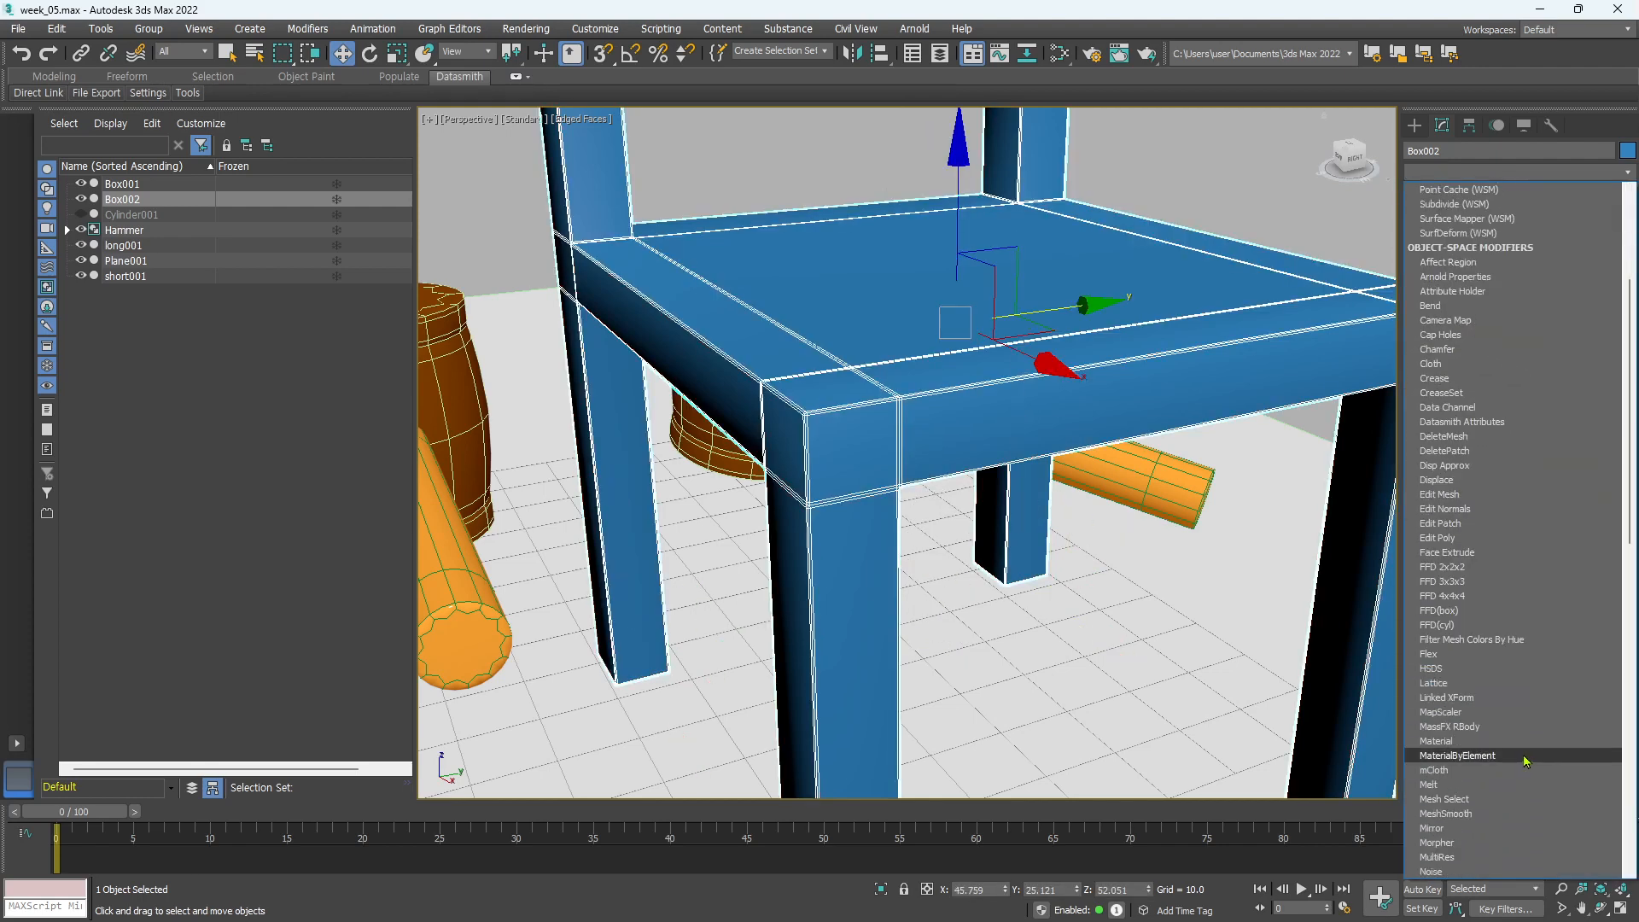
scroll(1483, 816, "down", 2)
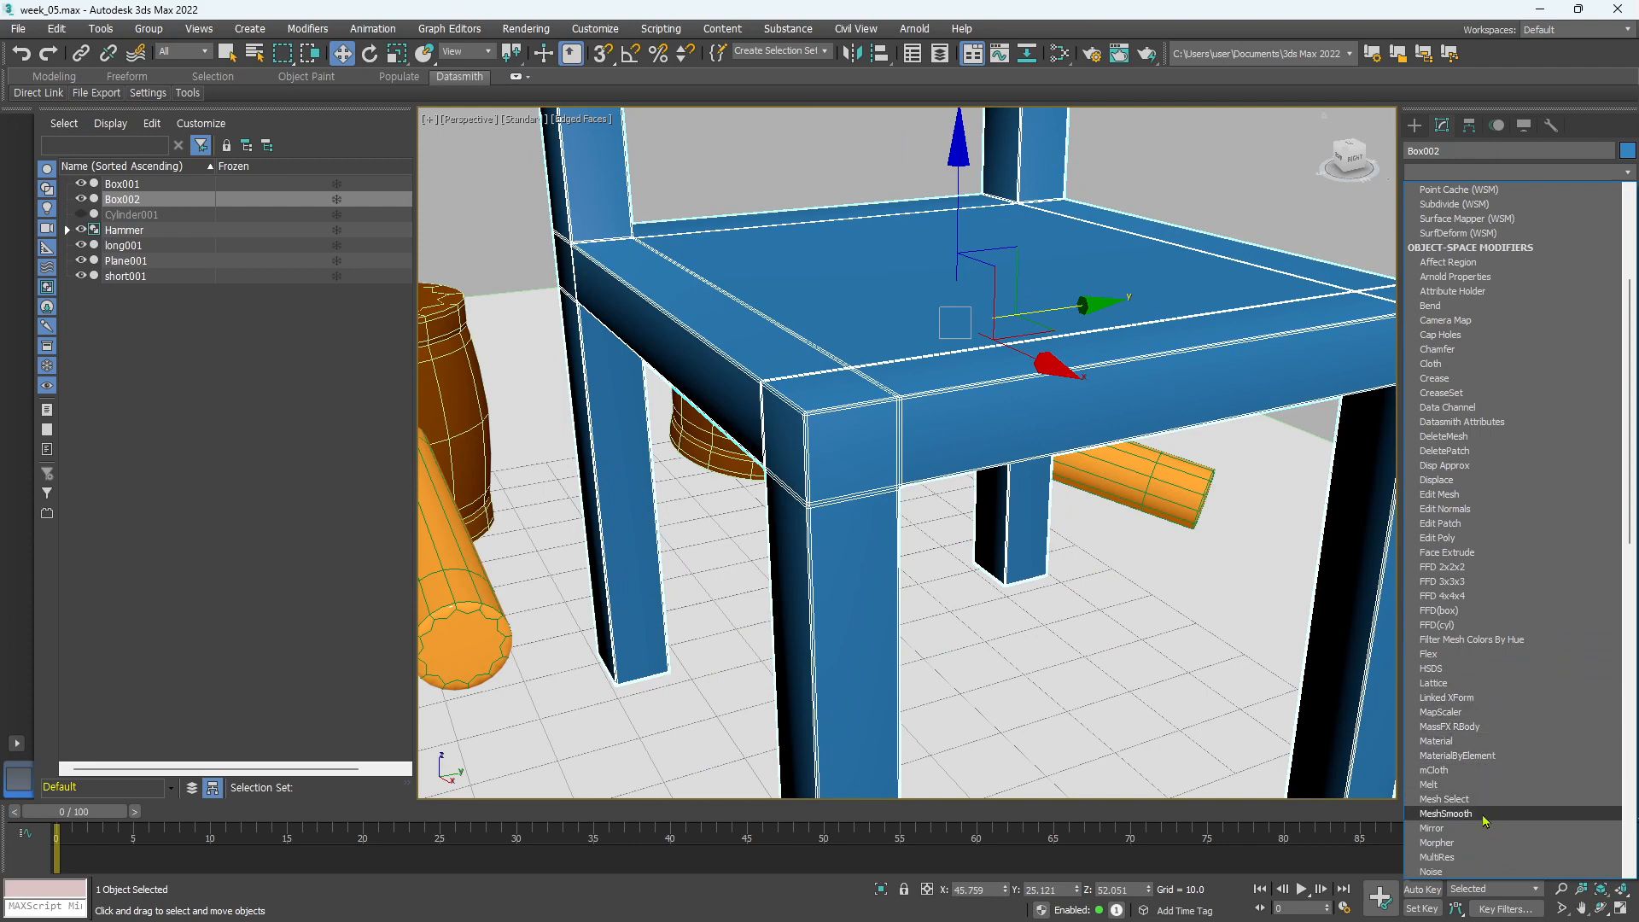
left_click(1445, 813)
scroll(1142, 600, "down", 8)
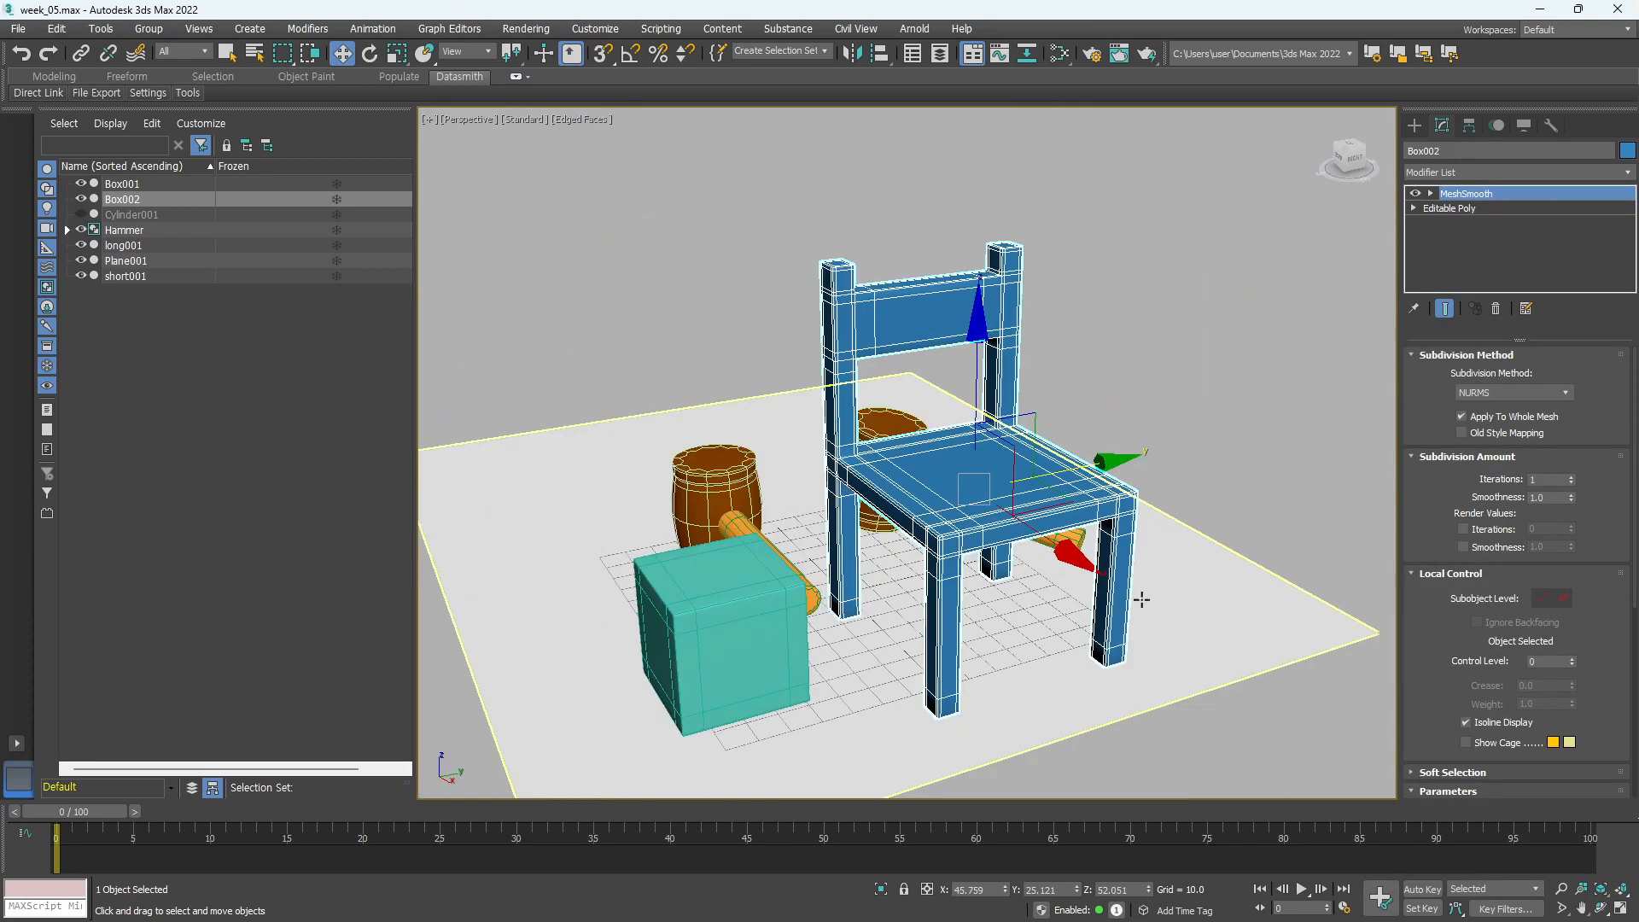
left_click(1273, 500)
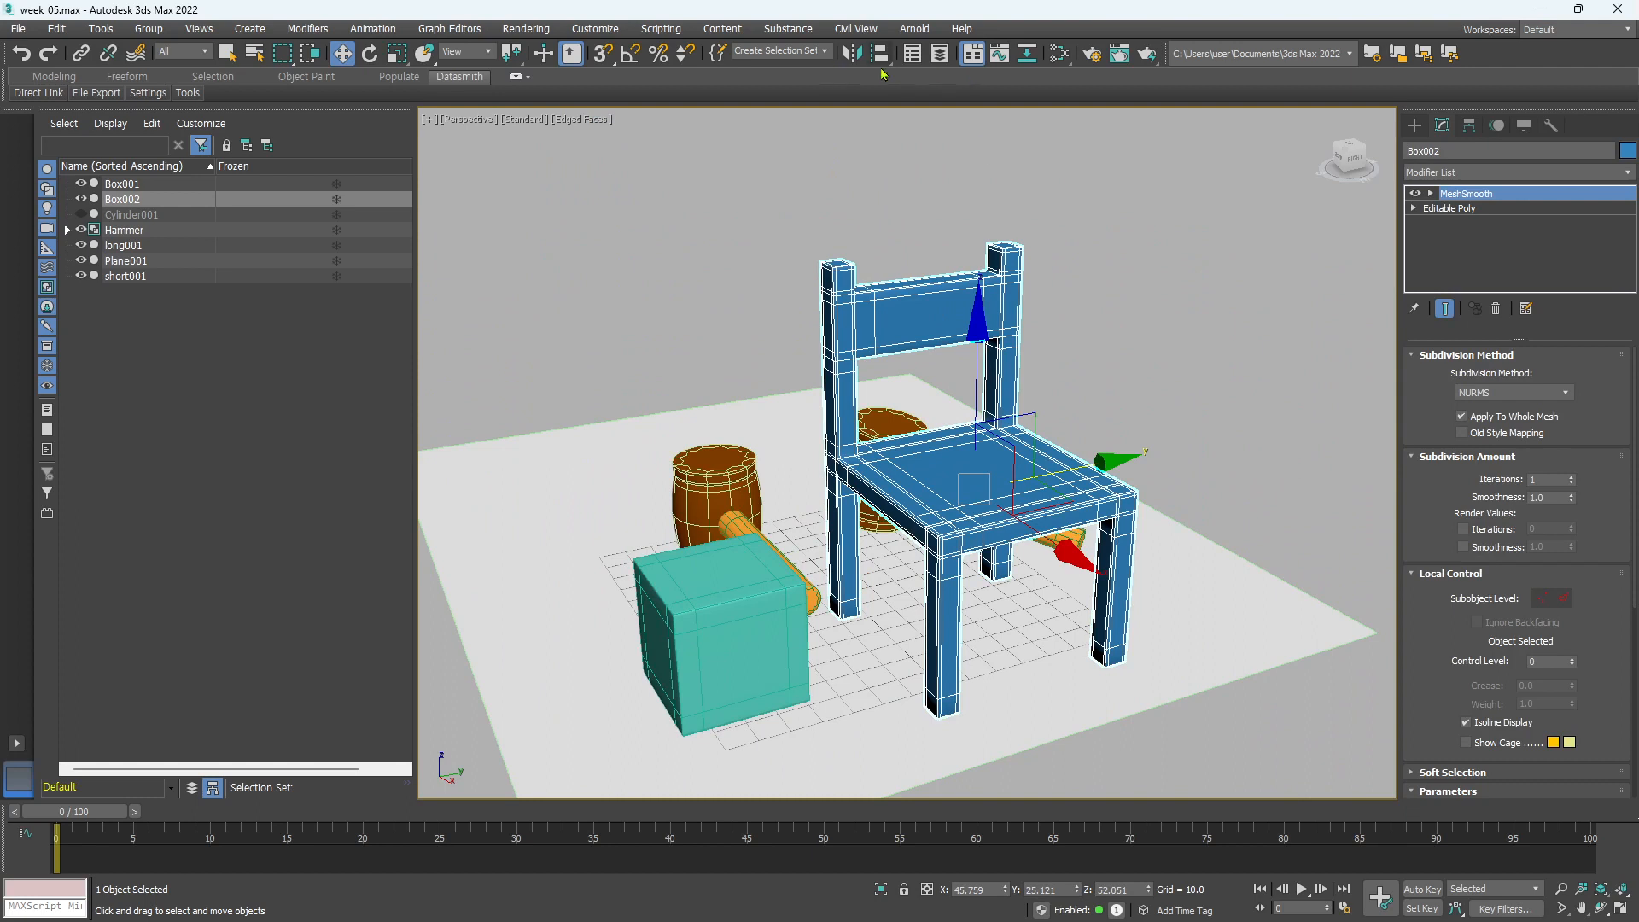
Render the smoothed chair in Arnold RenderView, inspect the seat and leg edges up close, and close the render
left_click(915, 28)
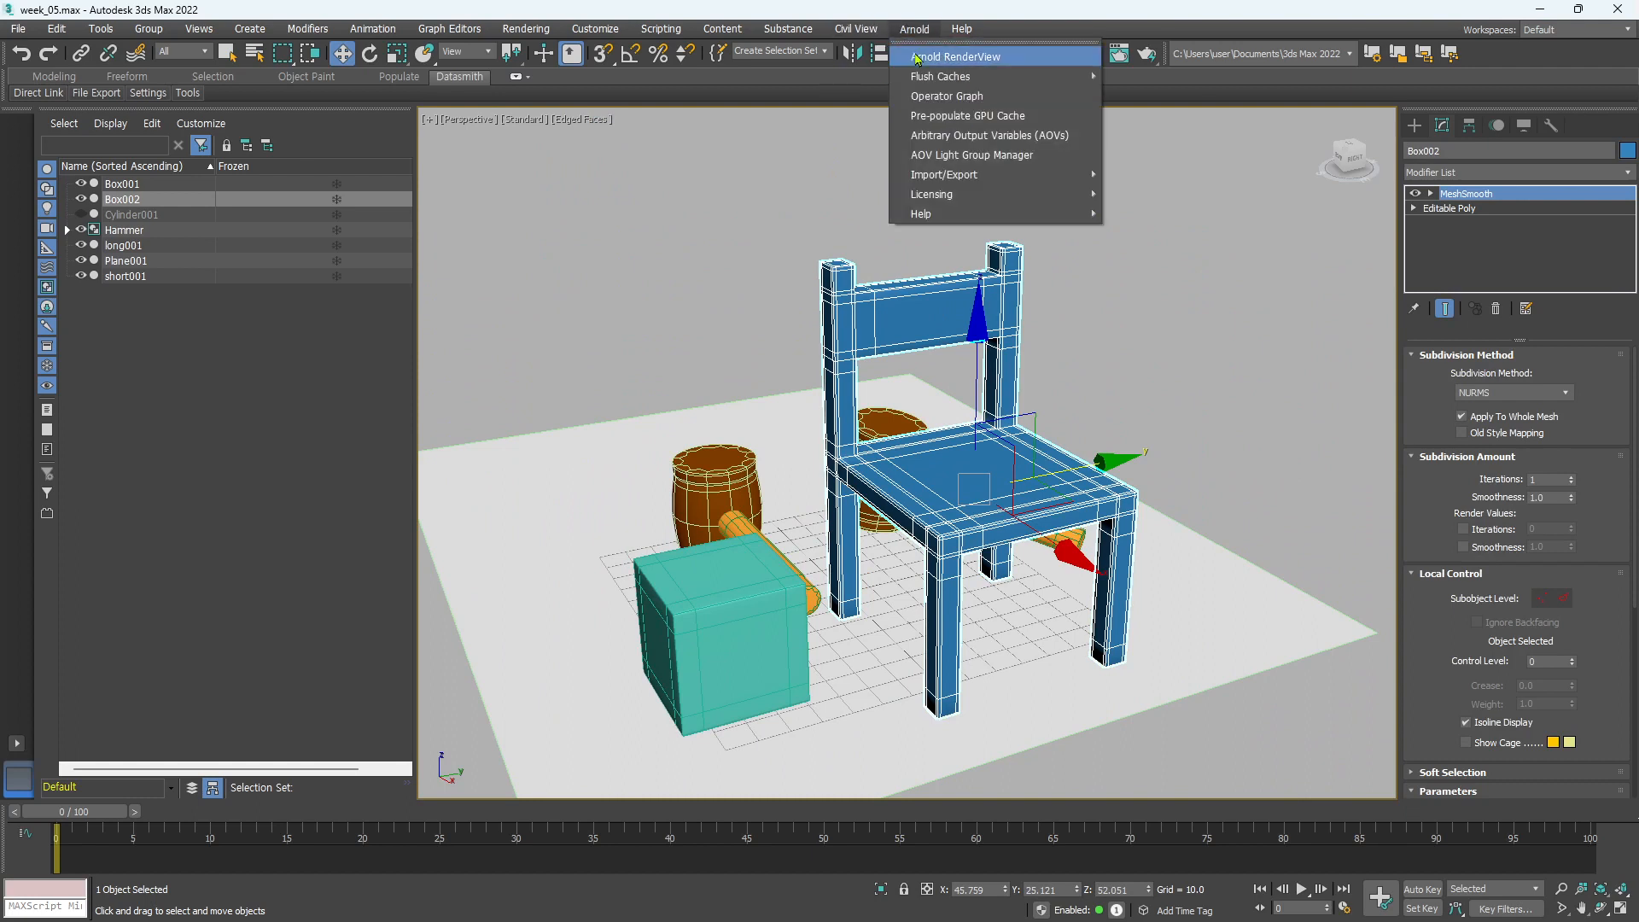
left_click(916, 56)
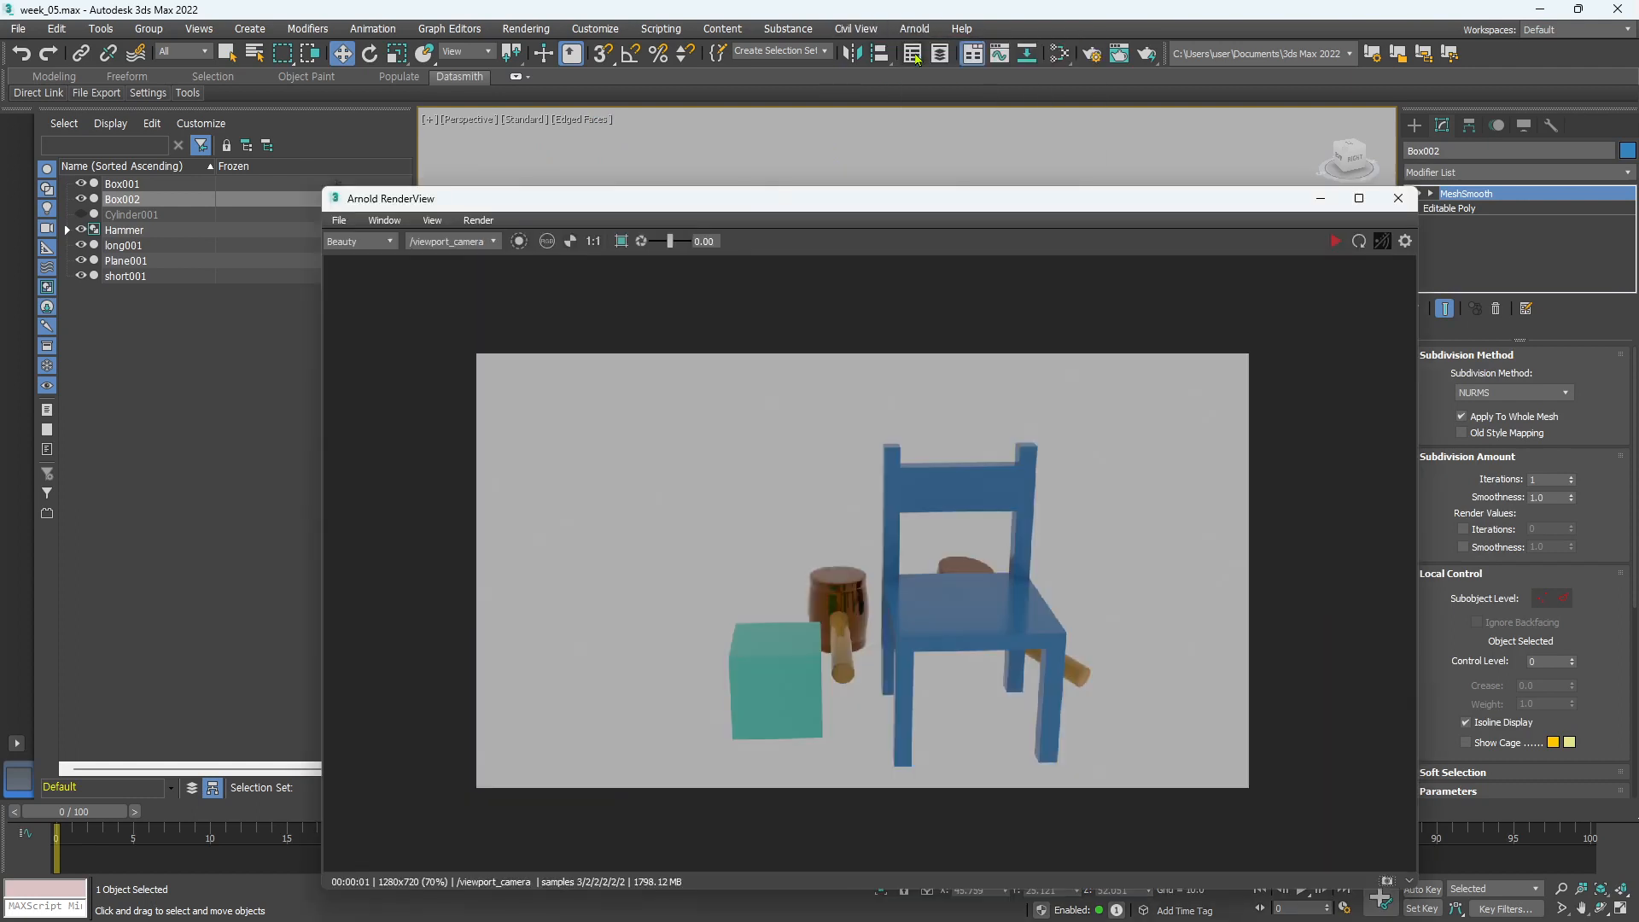
left_click(1334, 243)
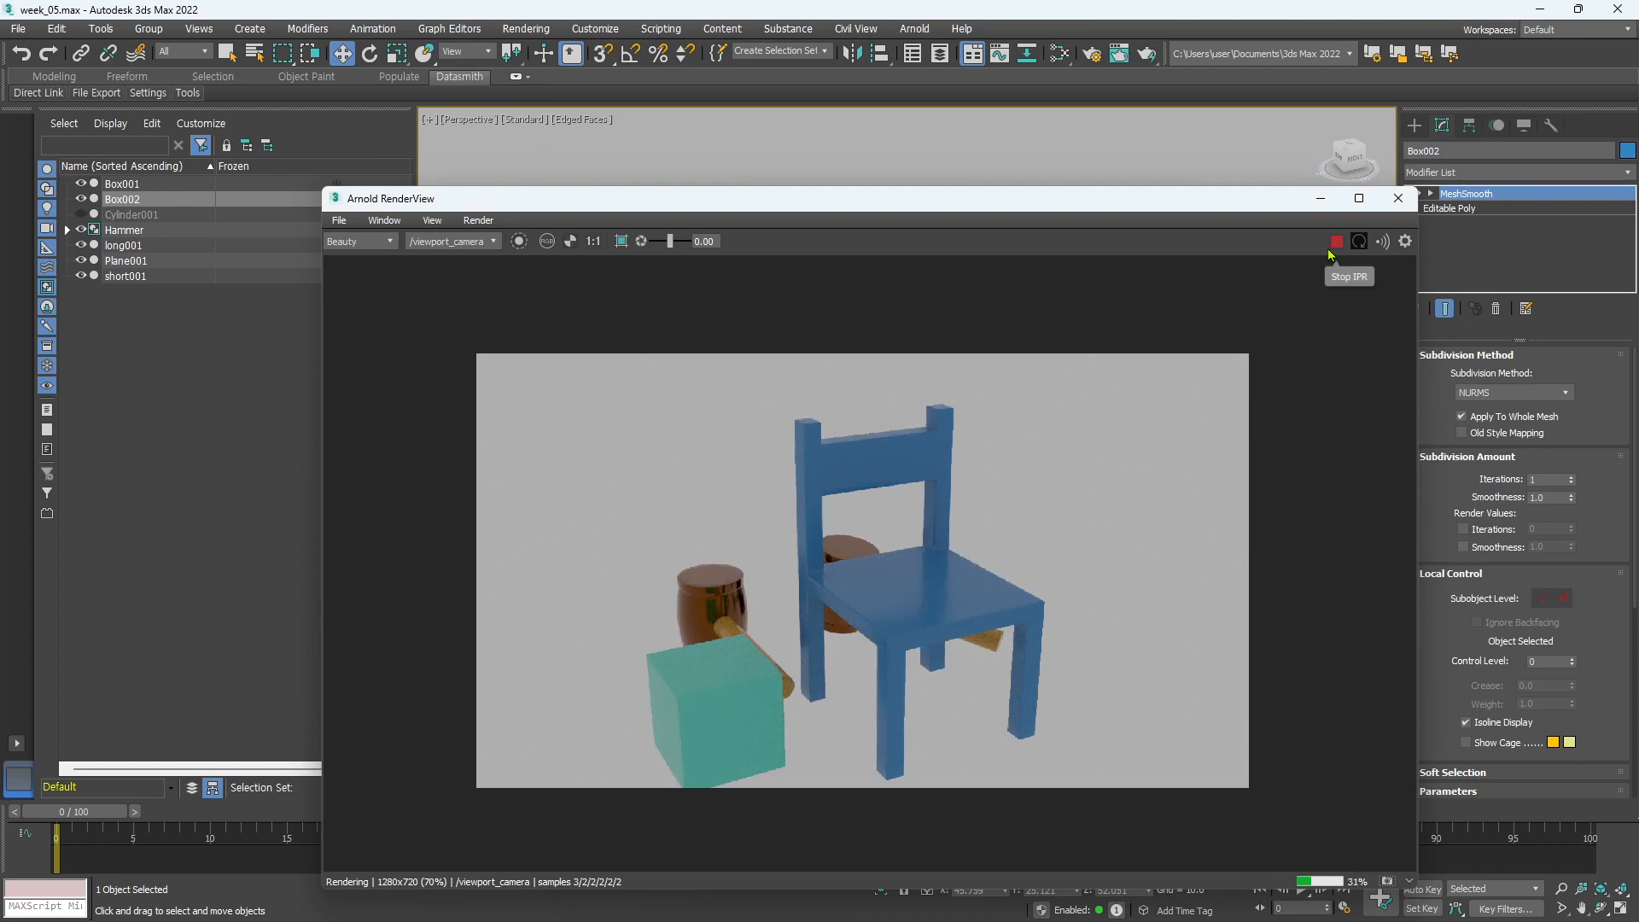
scroll(869, 644, "up", 2)
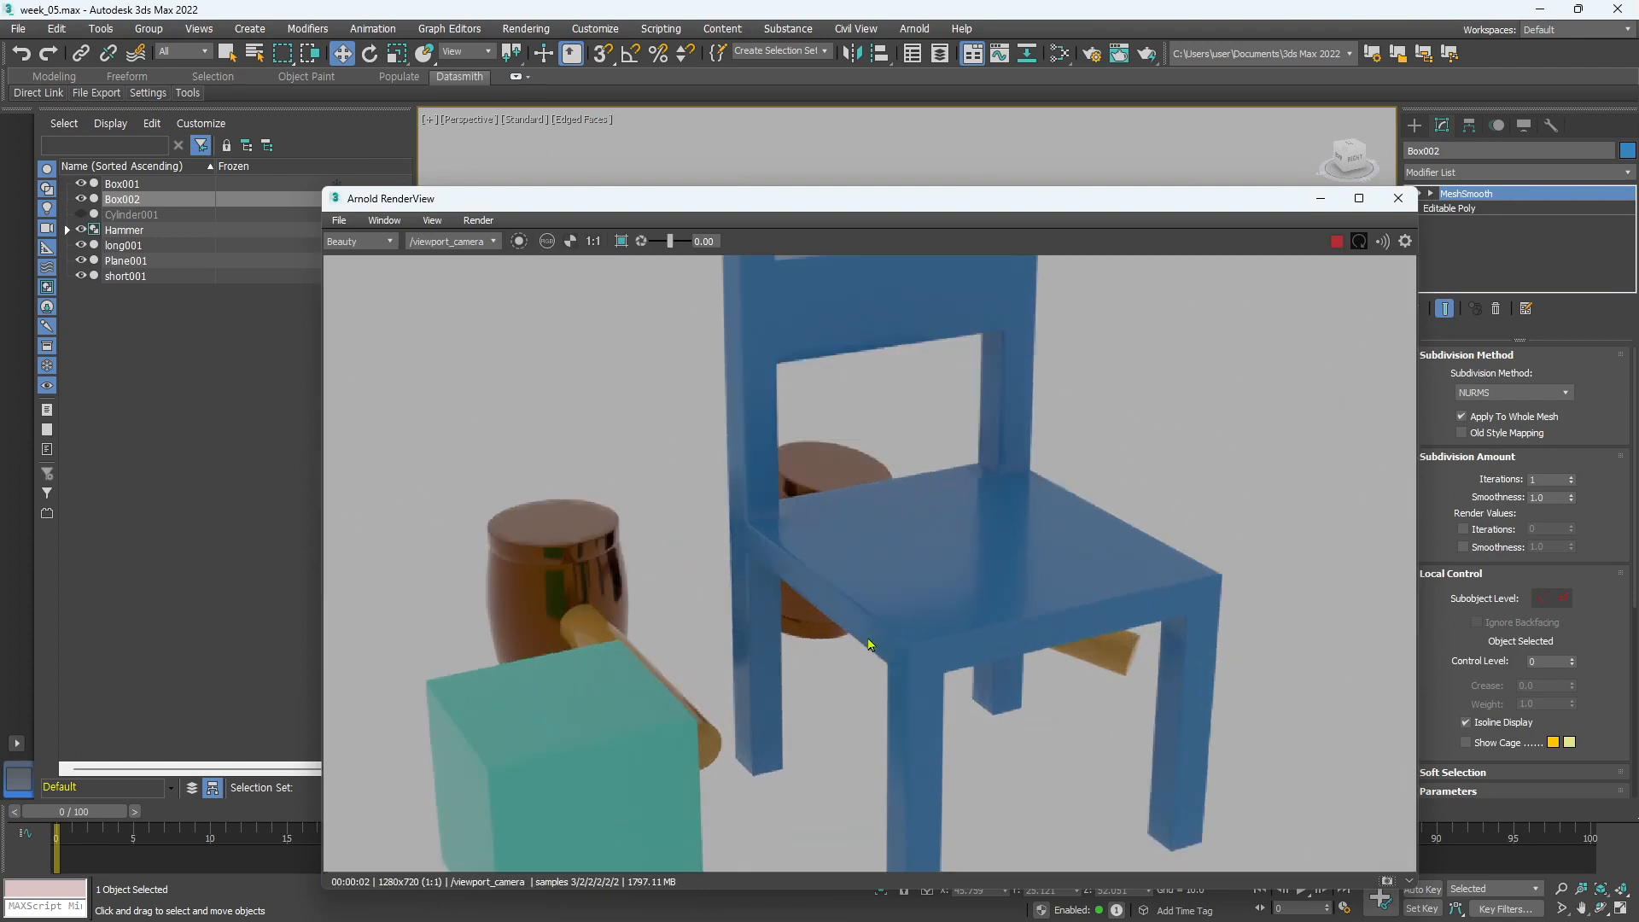
scroll(870, 644, "up", 3)
scroll(893, 622, "down", 3)
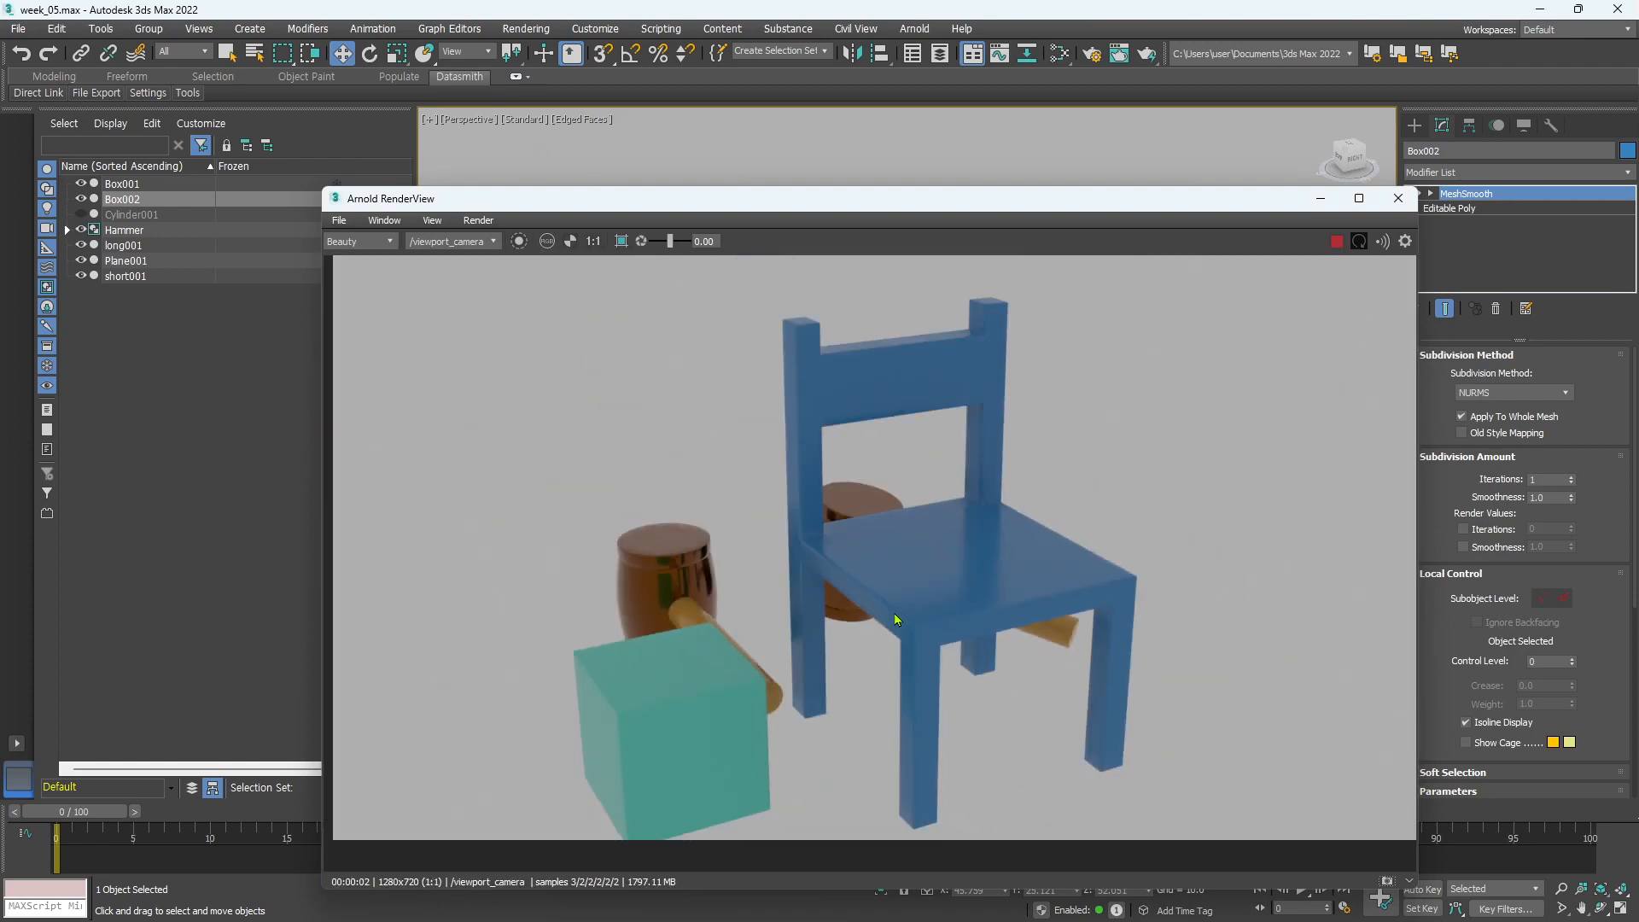
left_click(1398, 198)
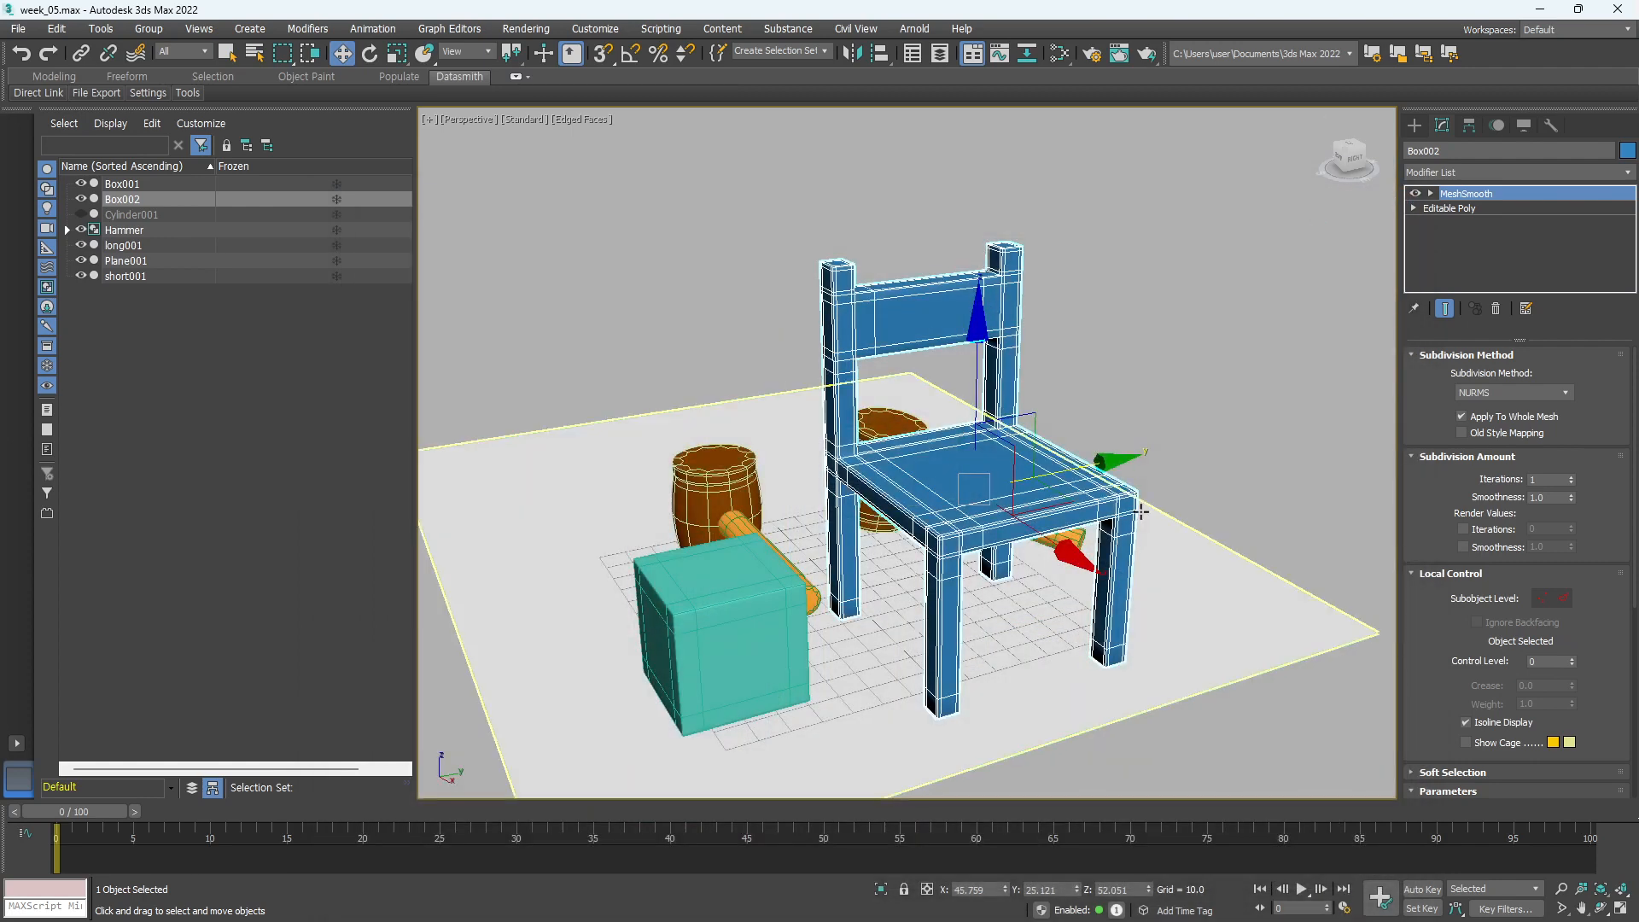
Clone the chair along the Y axis as an independent copy and remove MeshSmooth from the copy
middle_click_drag(1138, 495, 1059, 505)
left_click_drag(999, 444, 1202, 411, "shift")
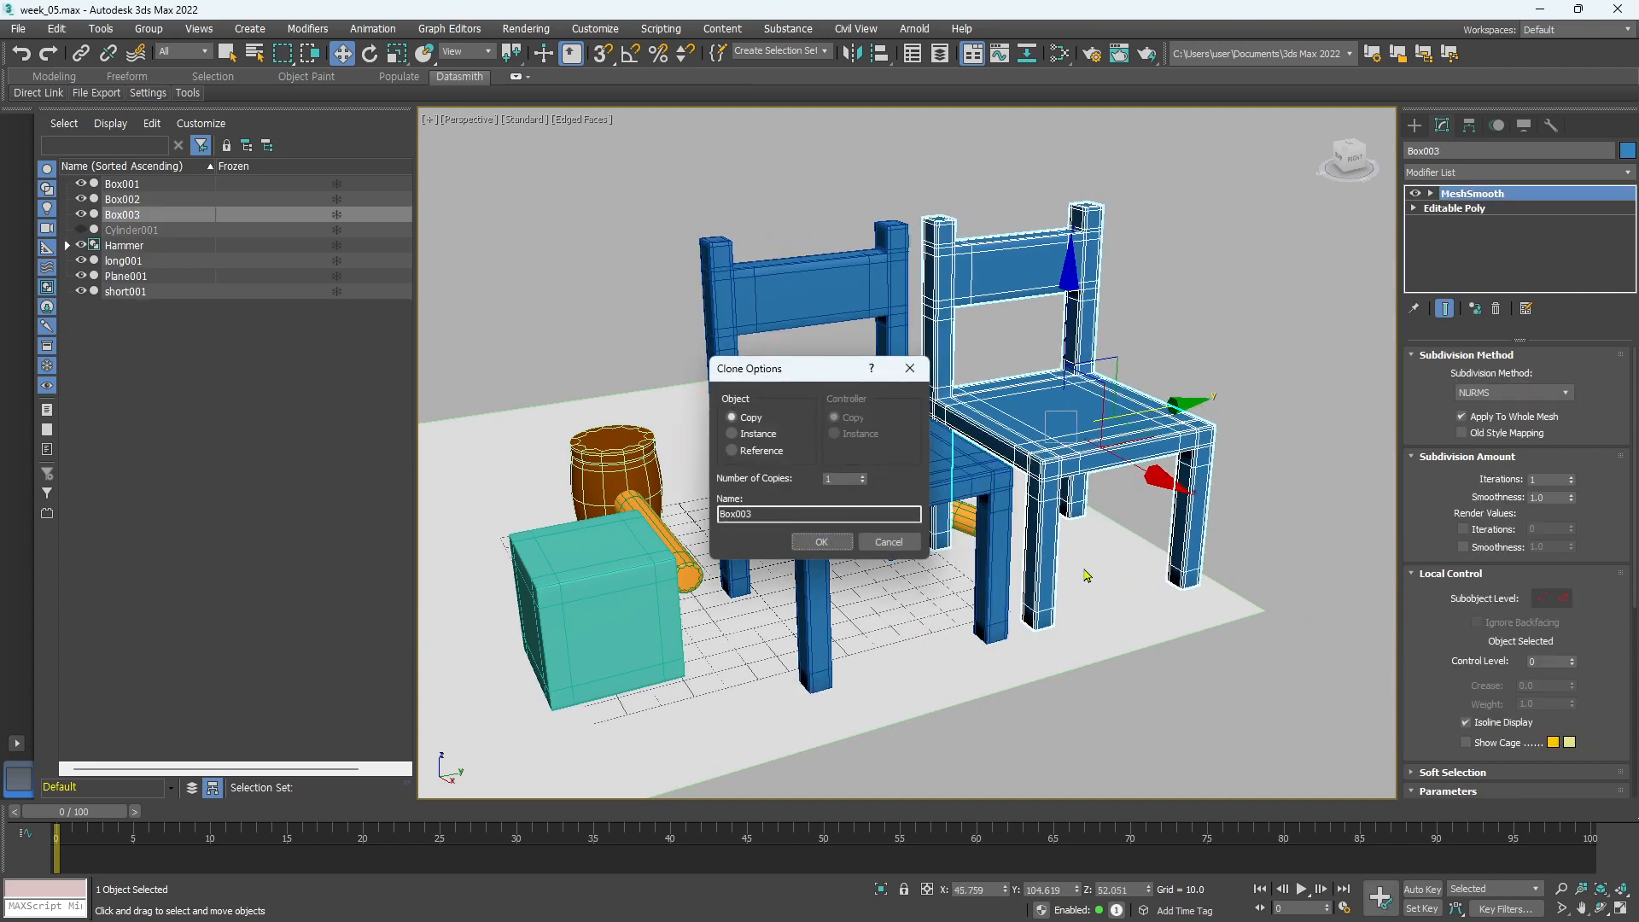
left_click(824, 547)
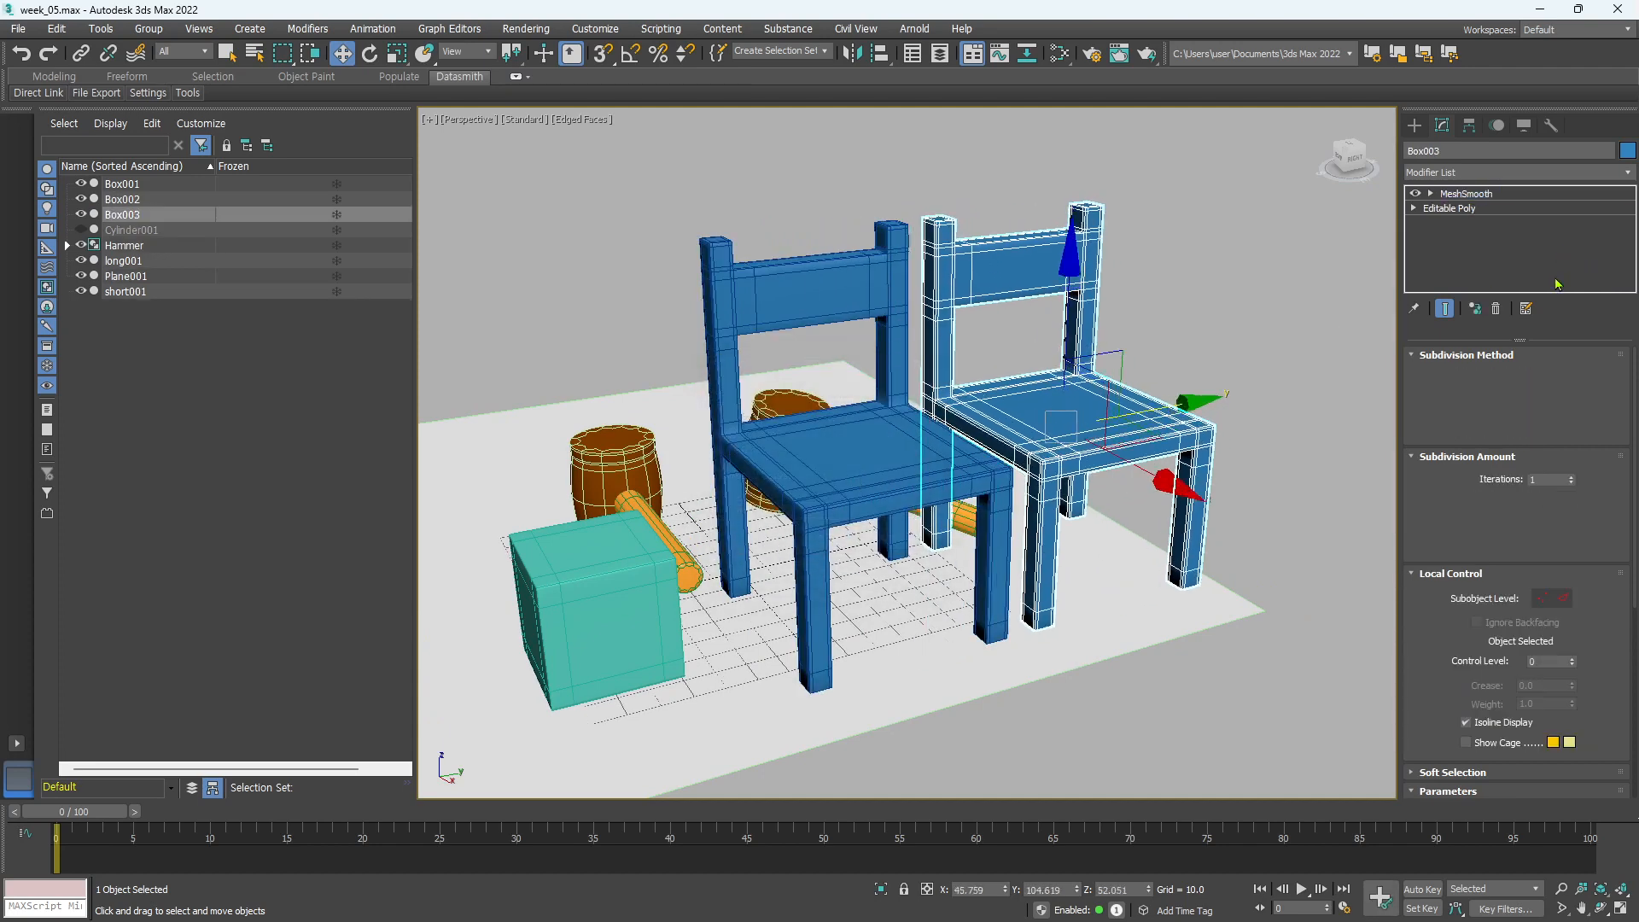
left_click(1500, 312)
left_click(1299, 322)
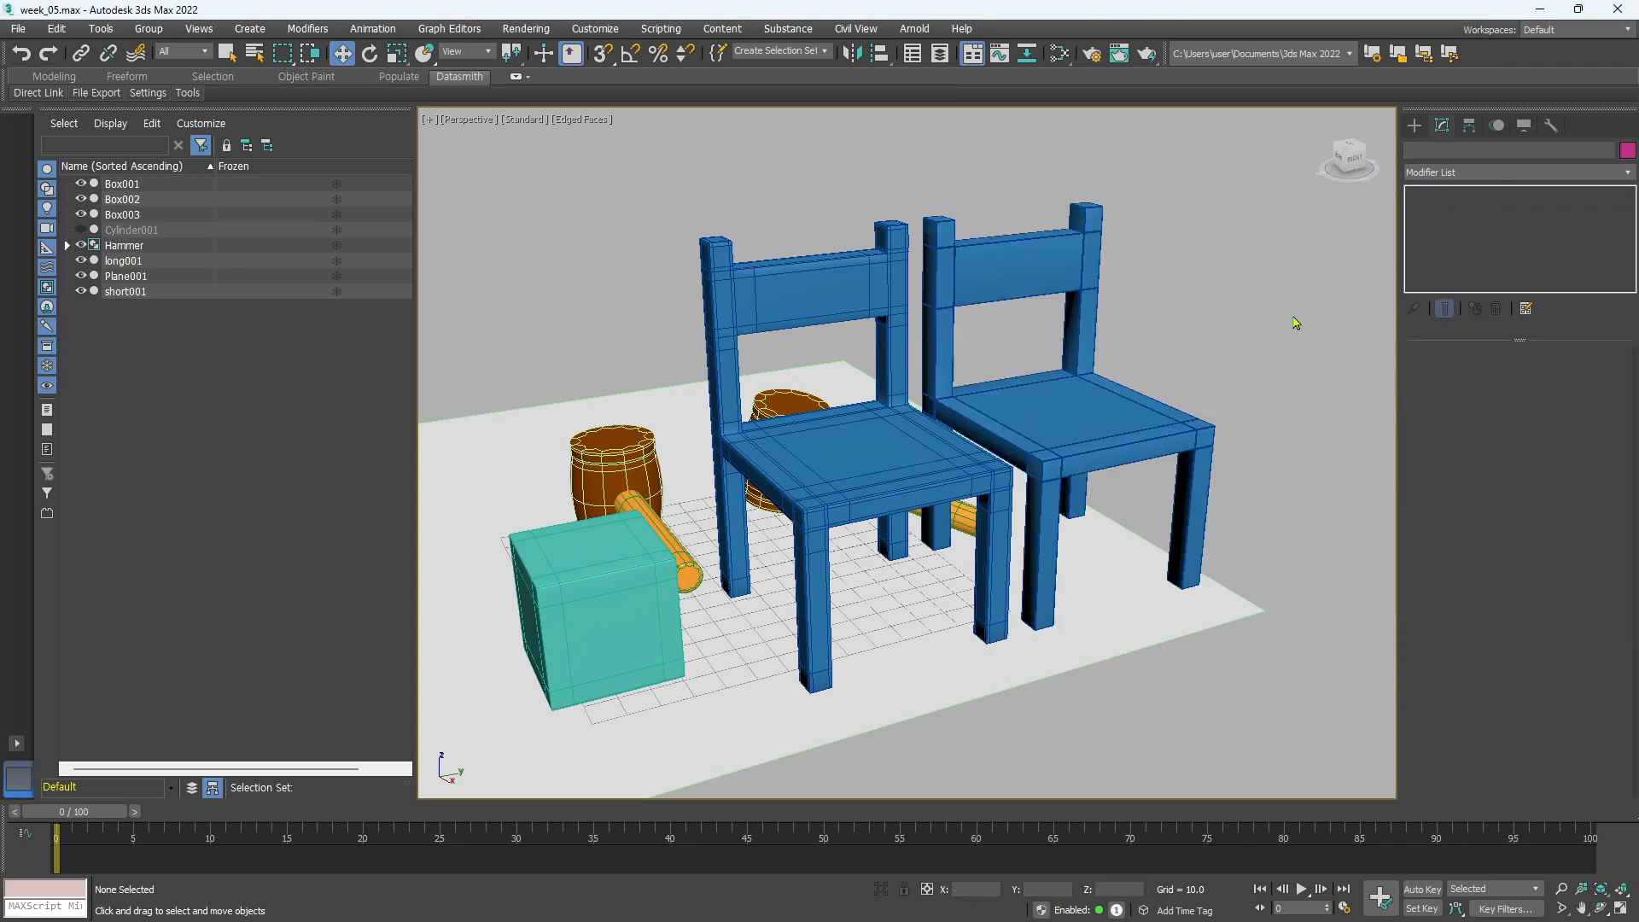
left_click(1173, 440)
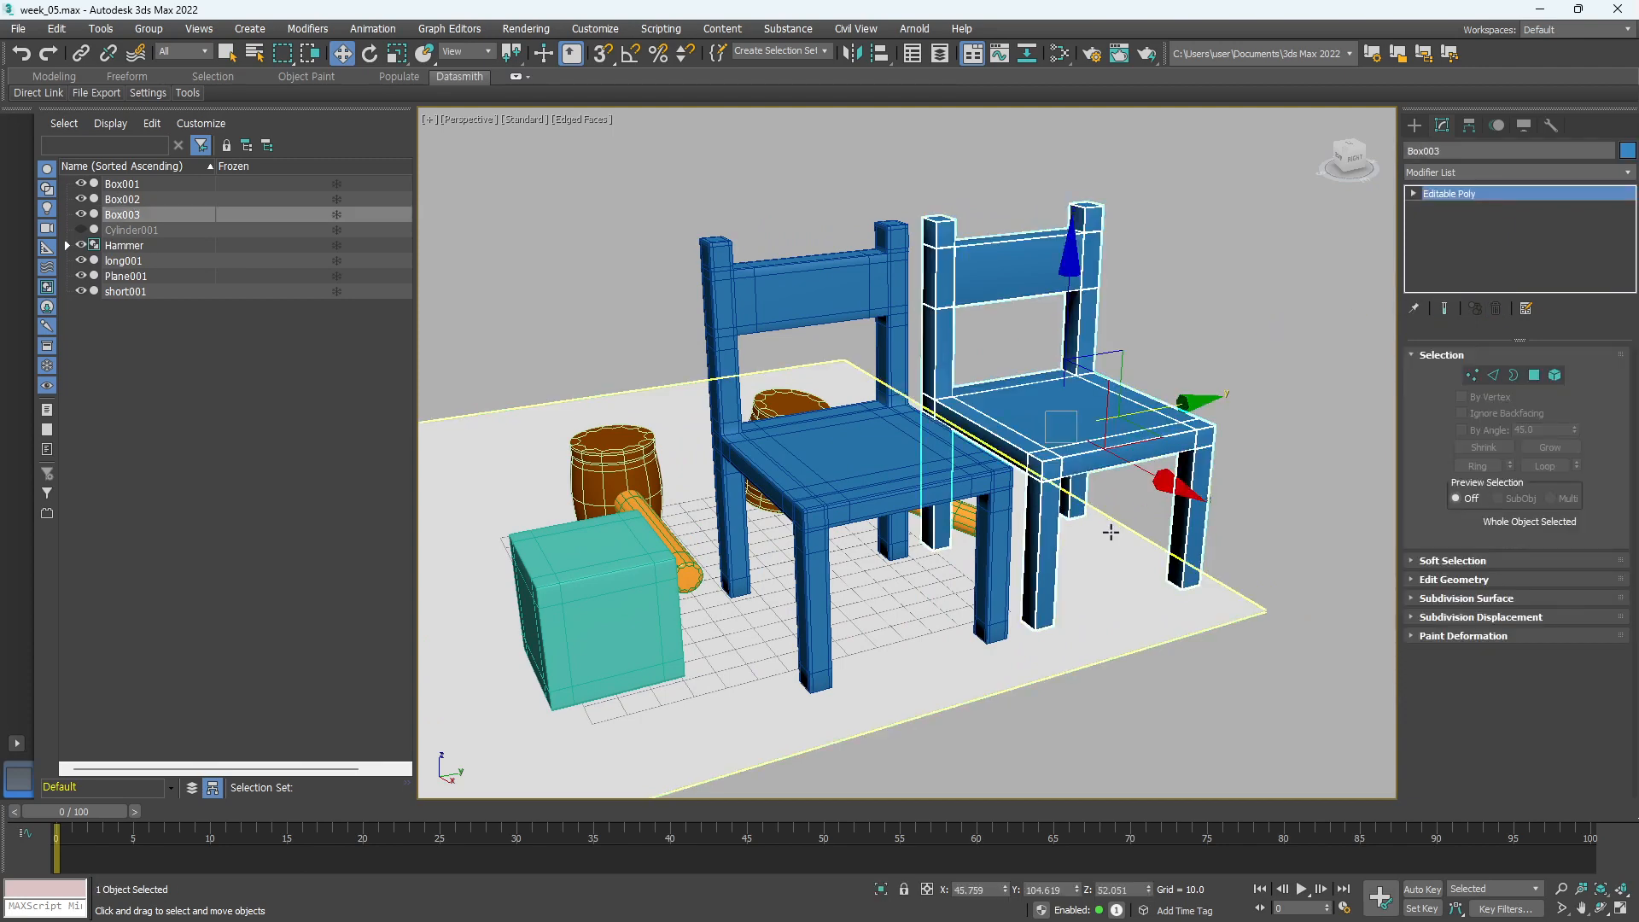
Move the unsmoothed chair copy about 6.3 units along Y, closer to the original chair
mouse_move(1110, 530)
middle_mouse_down()
mouse_move(1120, 544)
mouse_move(1113, 519)
mouse_move(1098, 522)
middle_mouse_up()
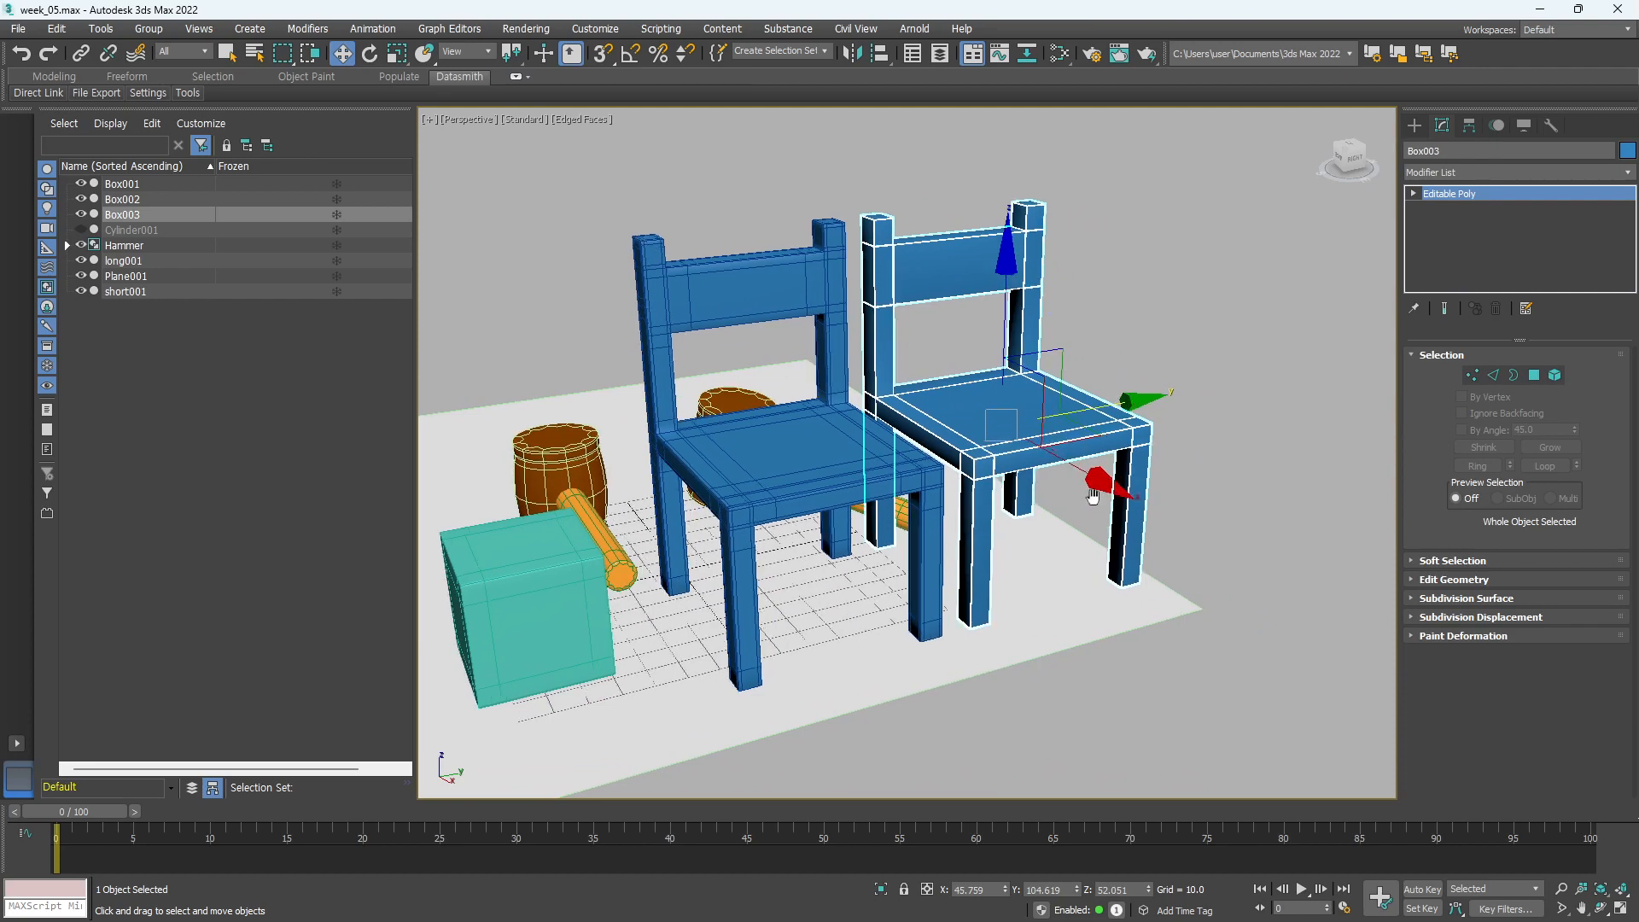
middle_click_drag(798, 473, 813, 482)
left_click(821, 485)
left_click_drag(821, 485, 780, 494)
left_click(1129, 429)
left_click_drag(1145, 411, 1128, 414)
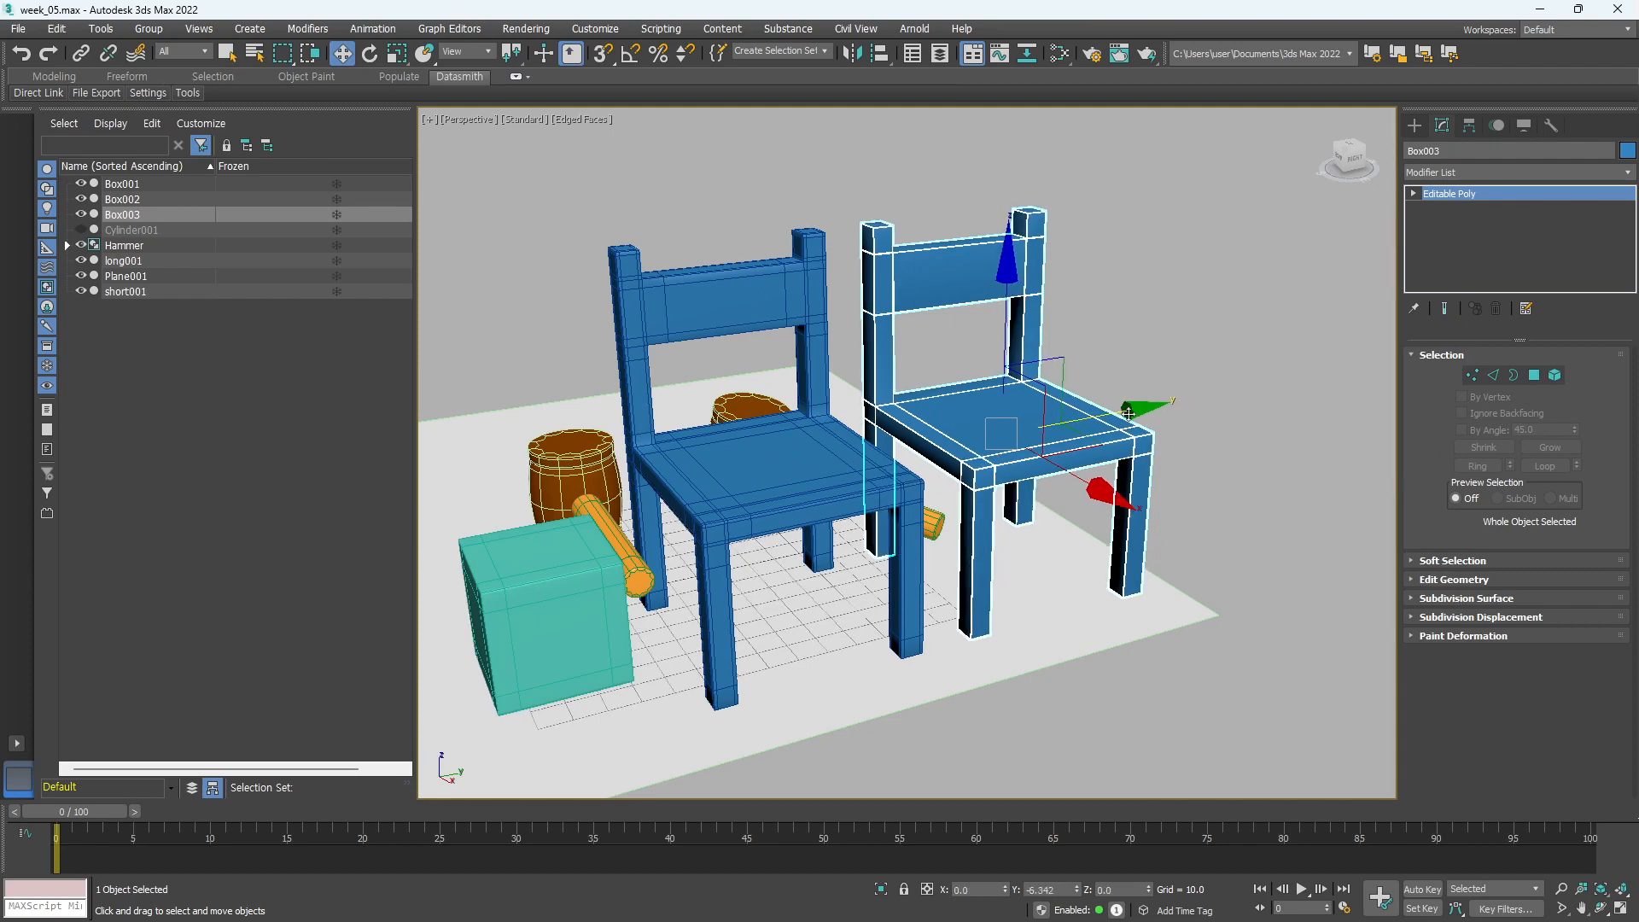
left_click(976, 345)
left_click(970, 297)
Render both chairs in Arnold RenderView to compare smoothed and unsmoothed edges, and close the render
left_click(915, 28)
left_click(944, 58)
left_click(1338, 242)
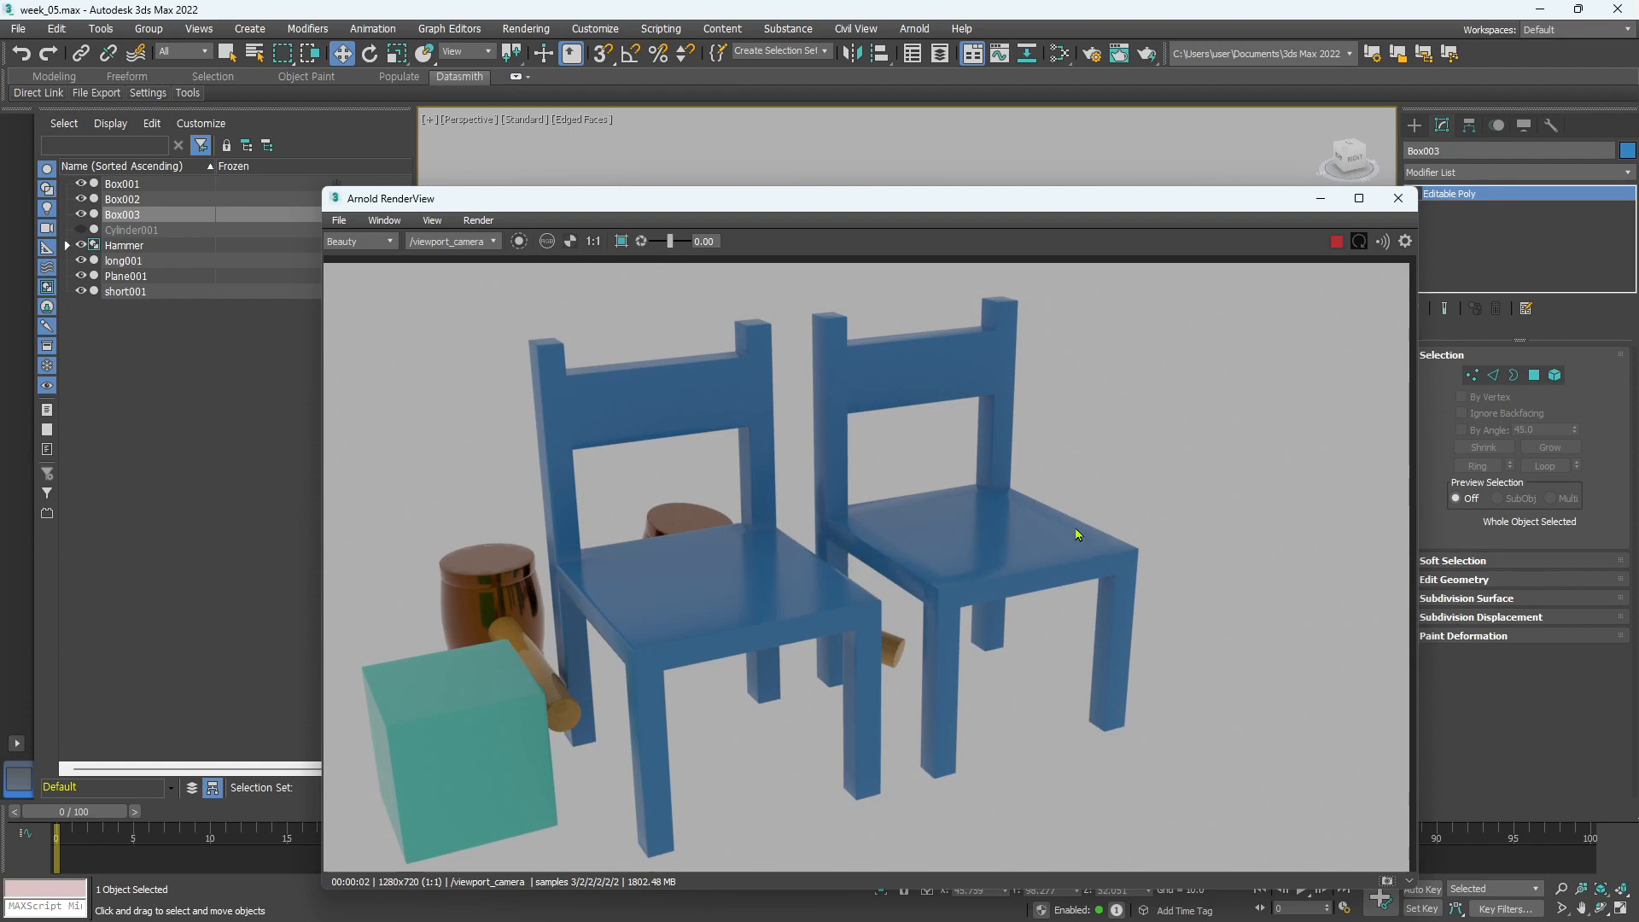
left_click(1398, 198)
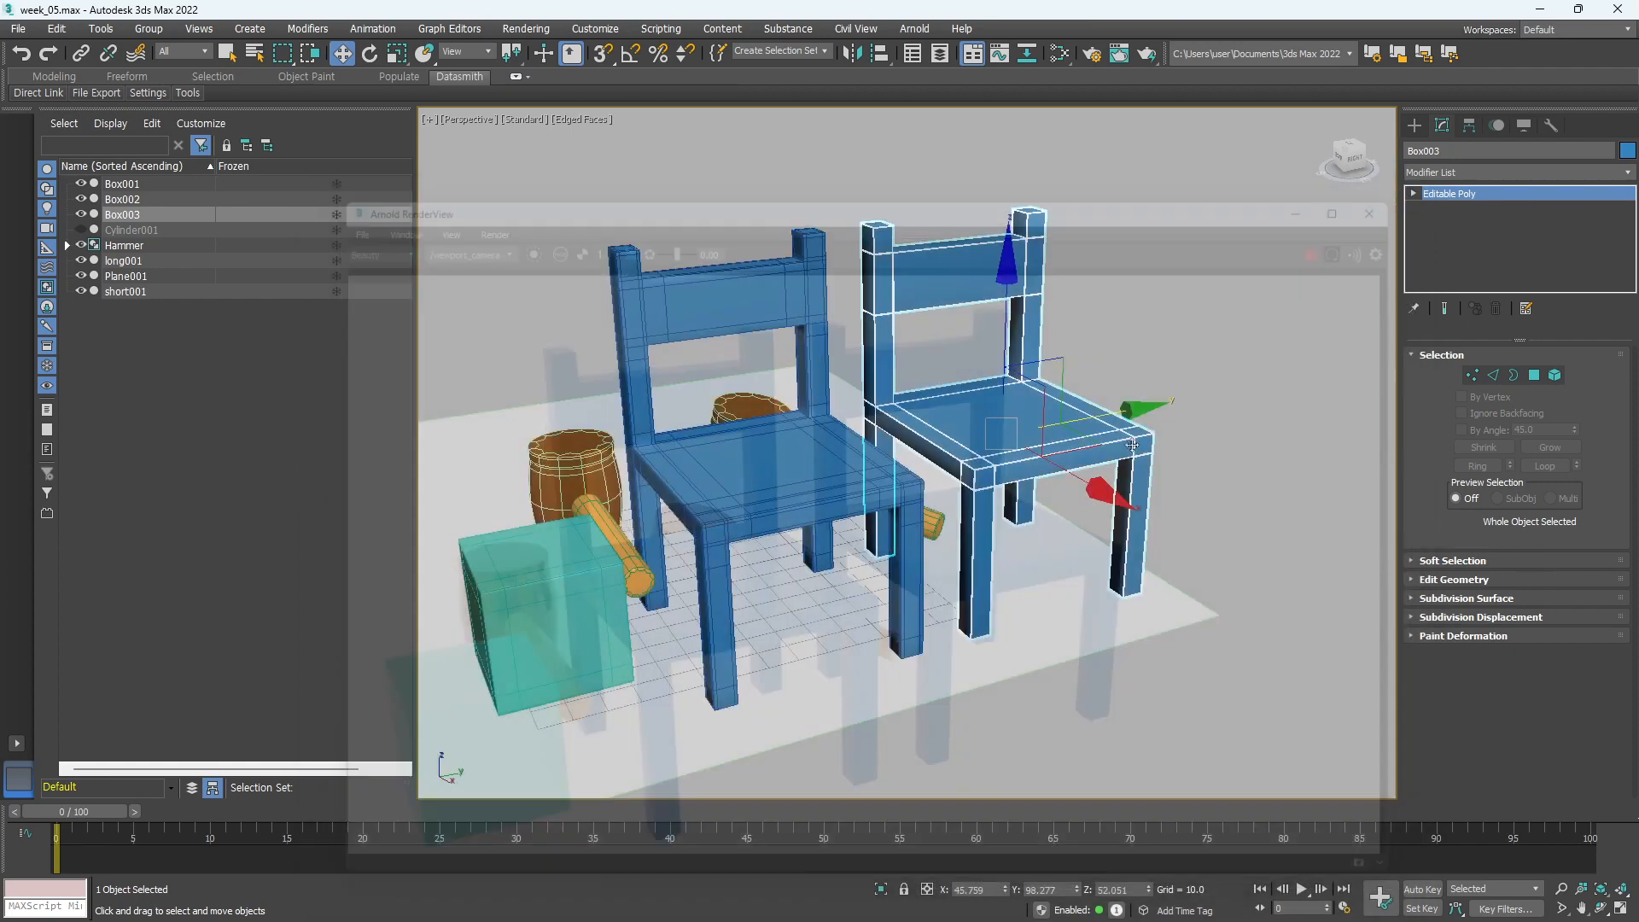
Delete the unsmoothed chair copy and move the original chair behind the hammers, to about X -161.5, Y -11.7
scroll(1175, 586, "down", 5)
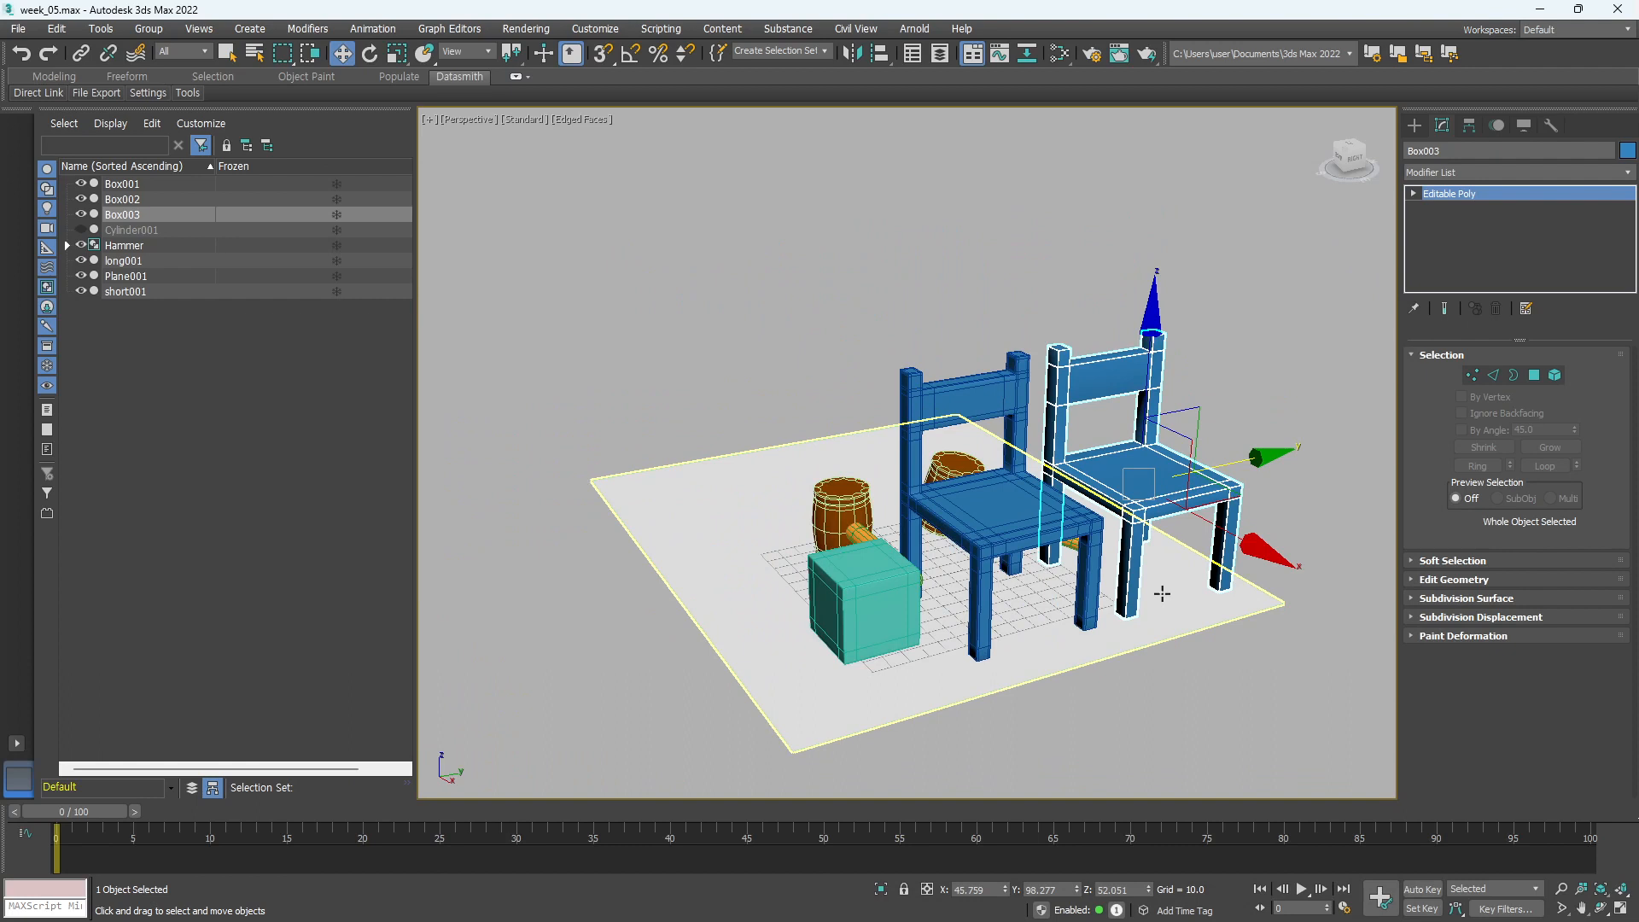
key("Delete")
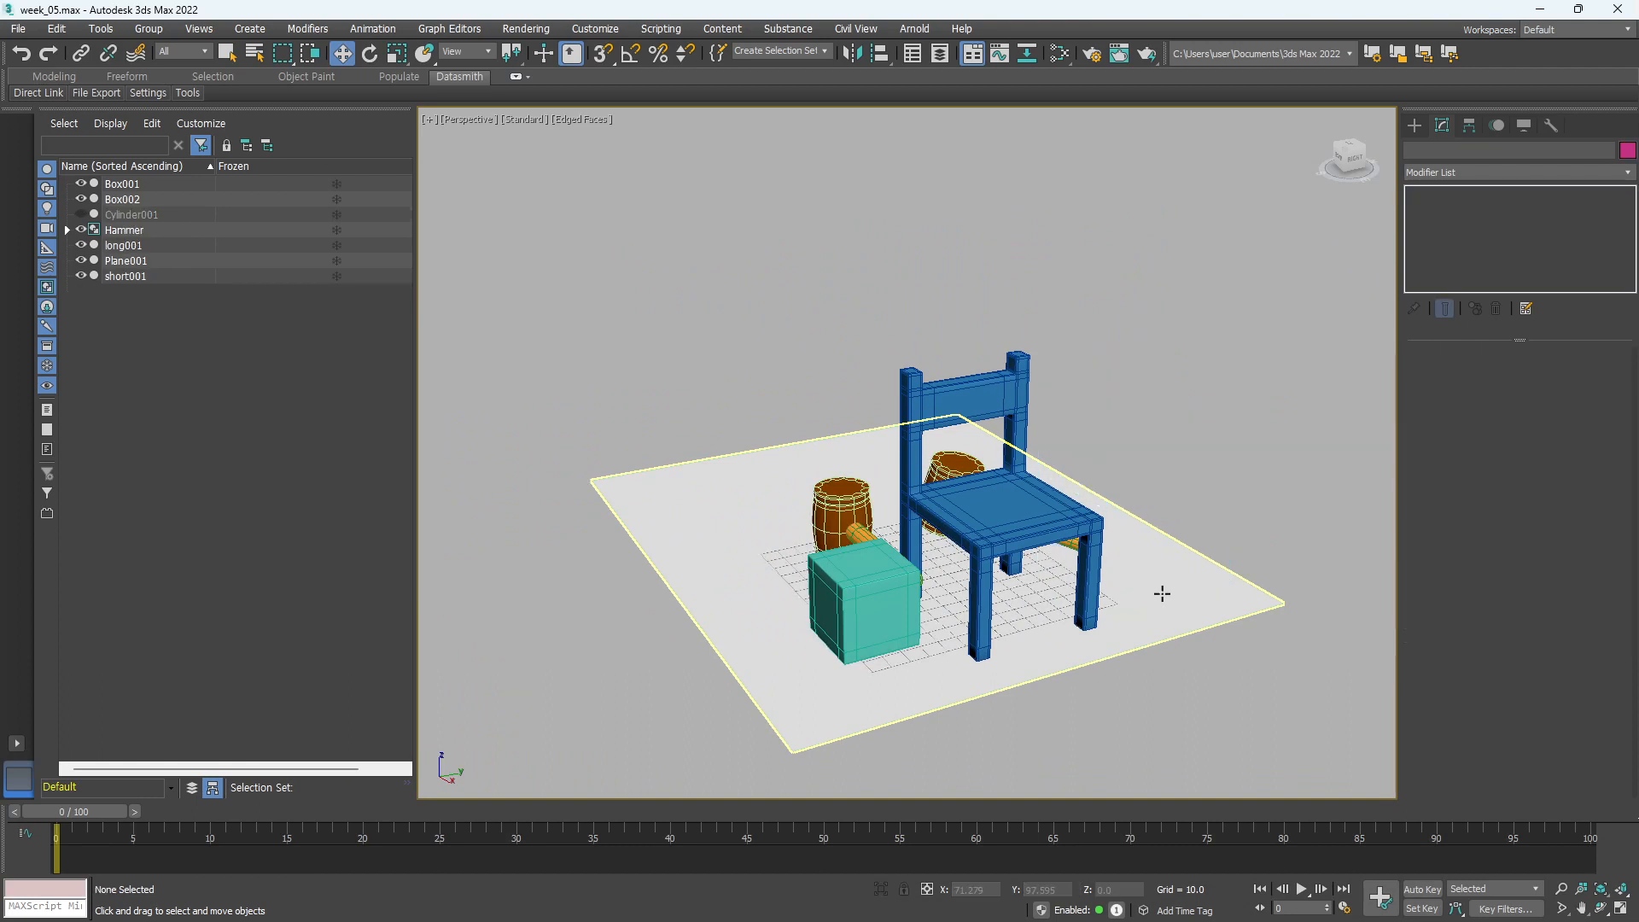
left_click(1050, 550)
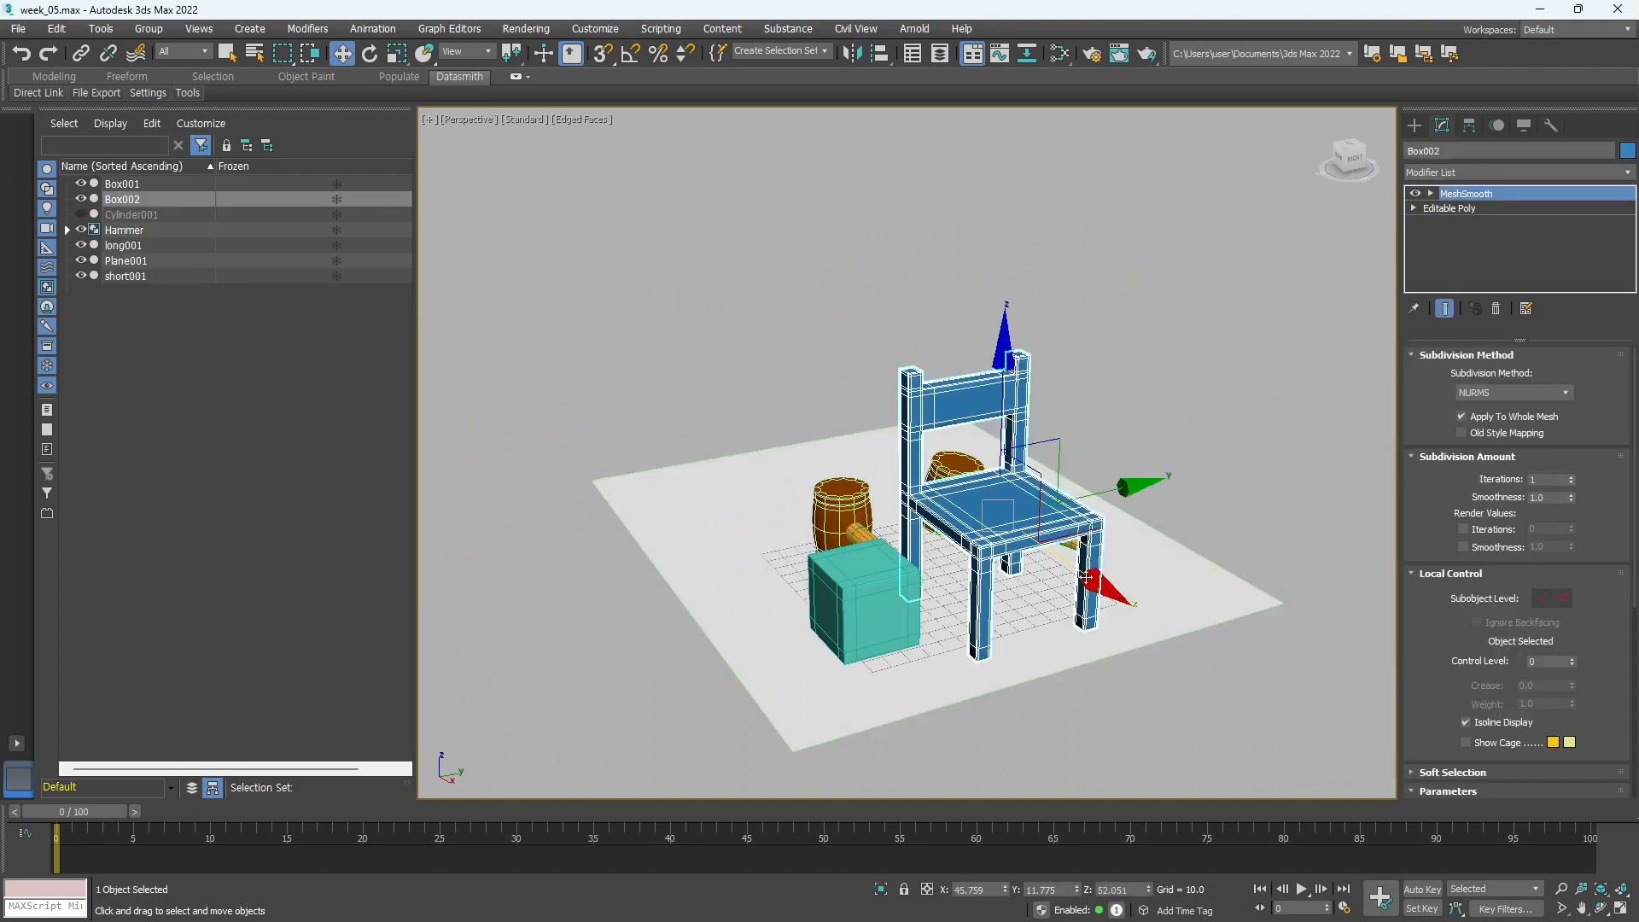
left_click_drag(1069, 557, 911, 475)
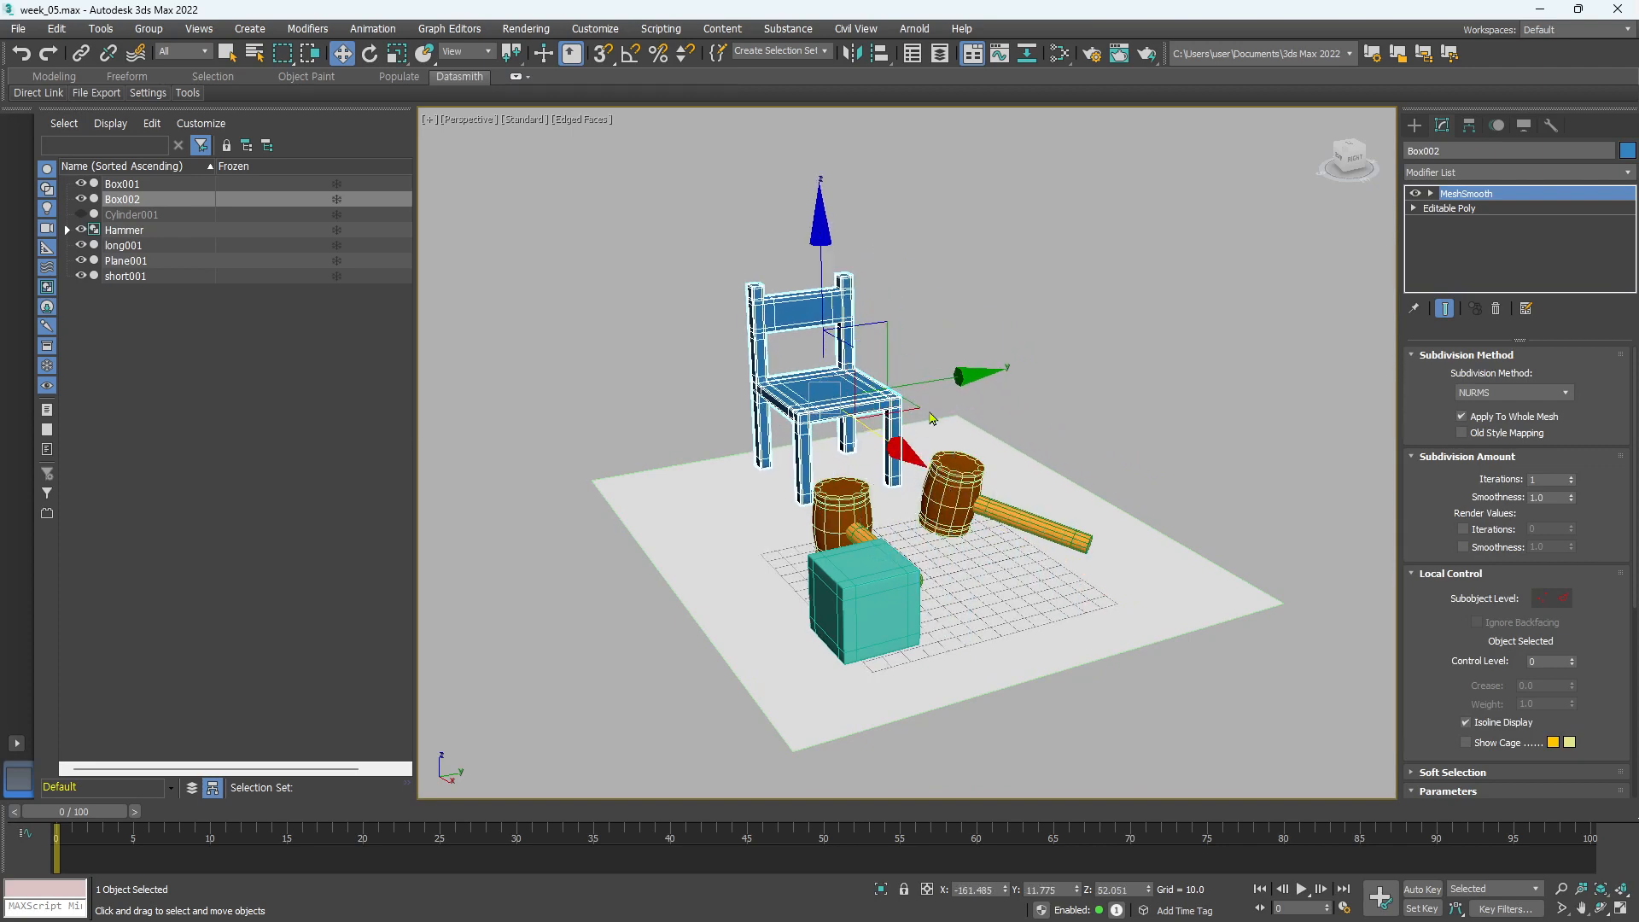
left_click_drag(939, 378, 904, 383)
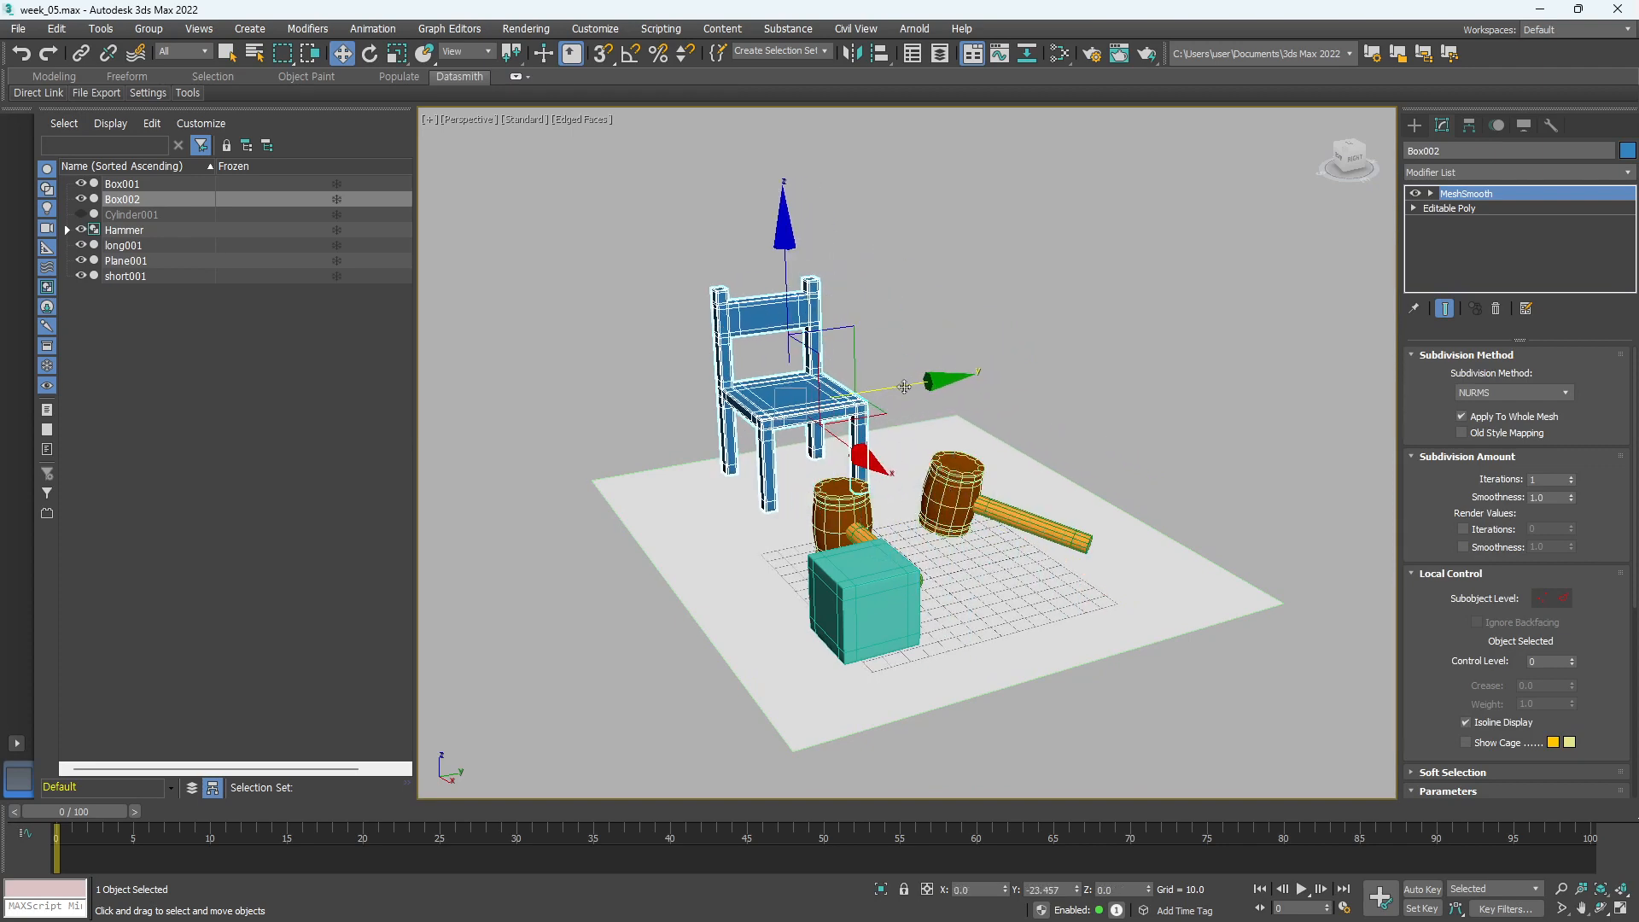
Create a Physical Material named chair in the Slate Material Editor and assign it to the chair
left_click(1060, 53)
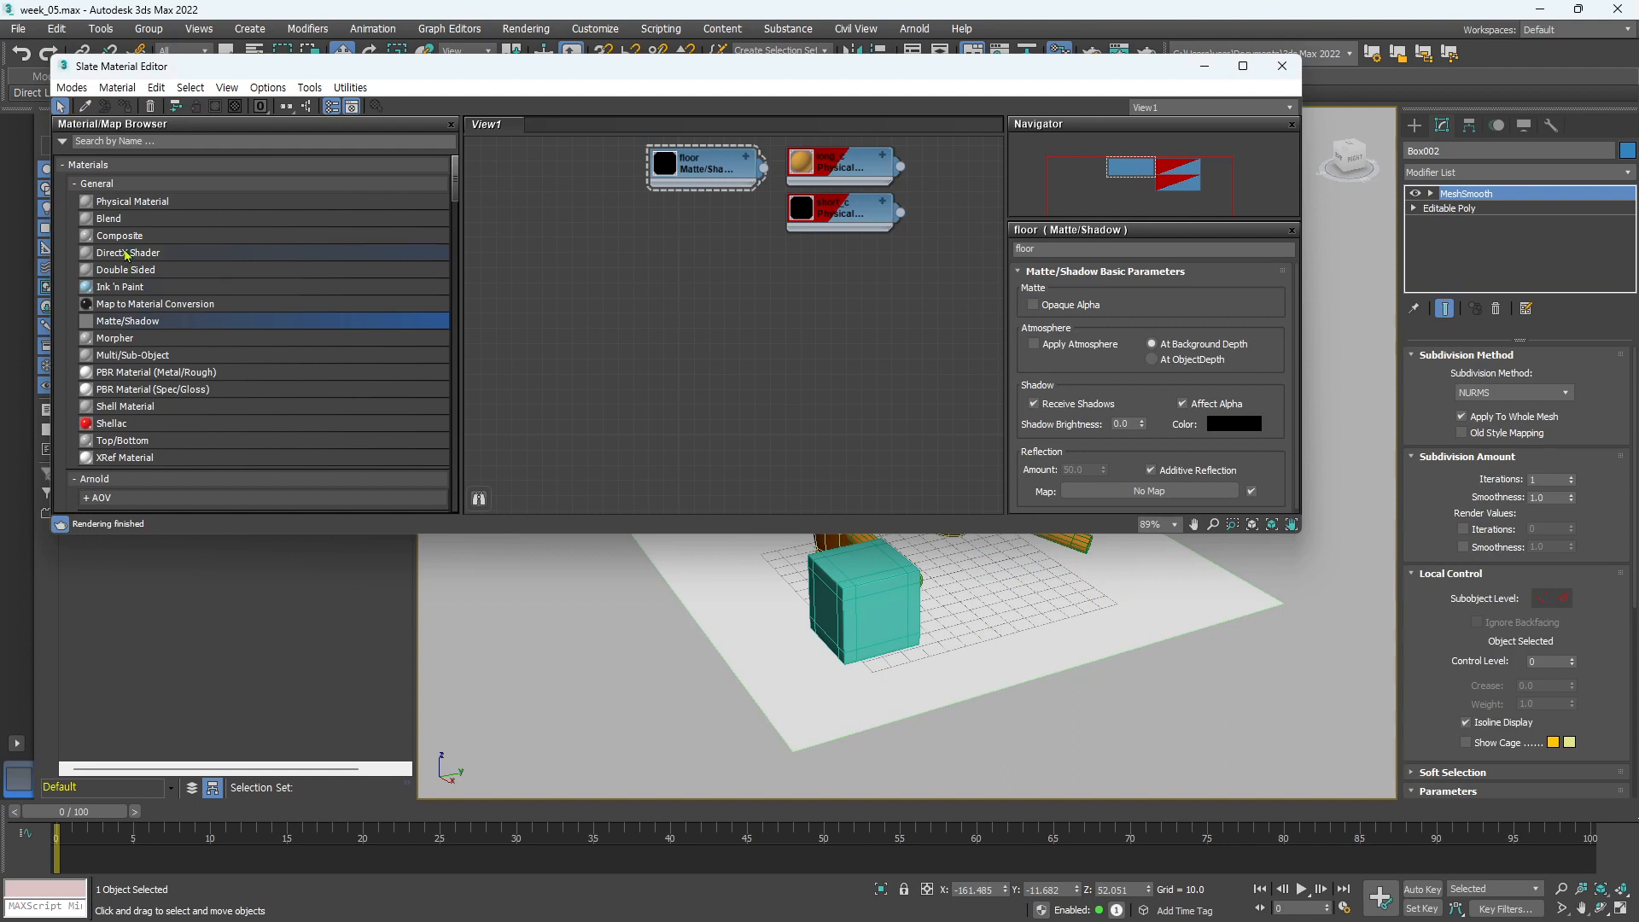
double_click(134, 204)
left_click_drag(744, 164, 729, 254)
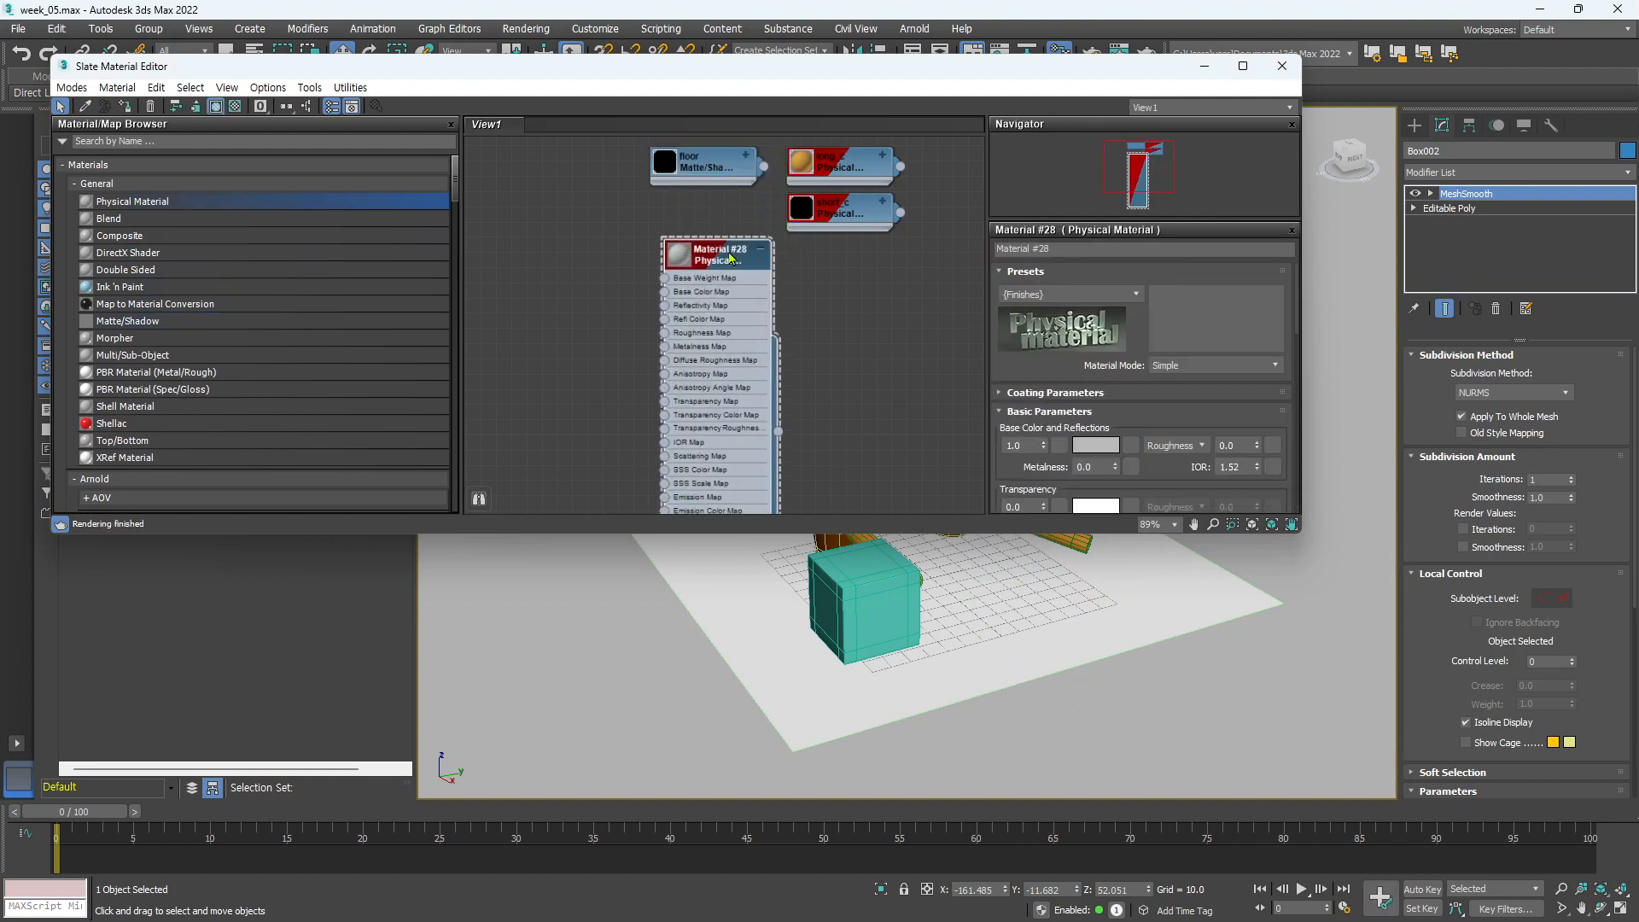
left_click(1106, 246)
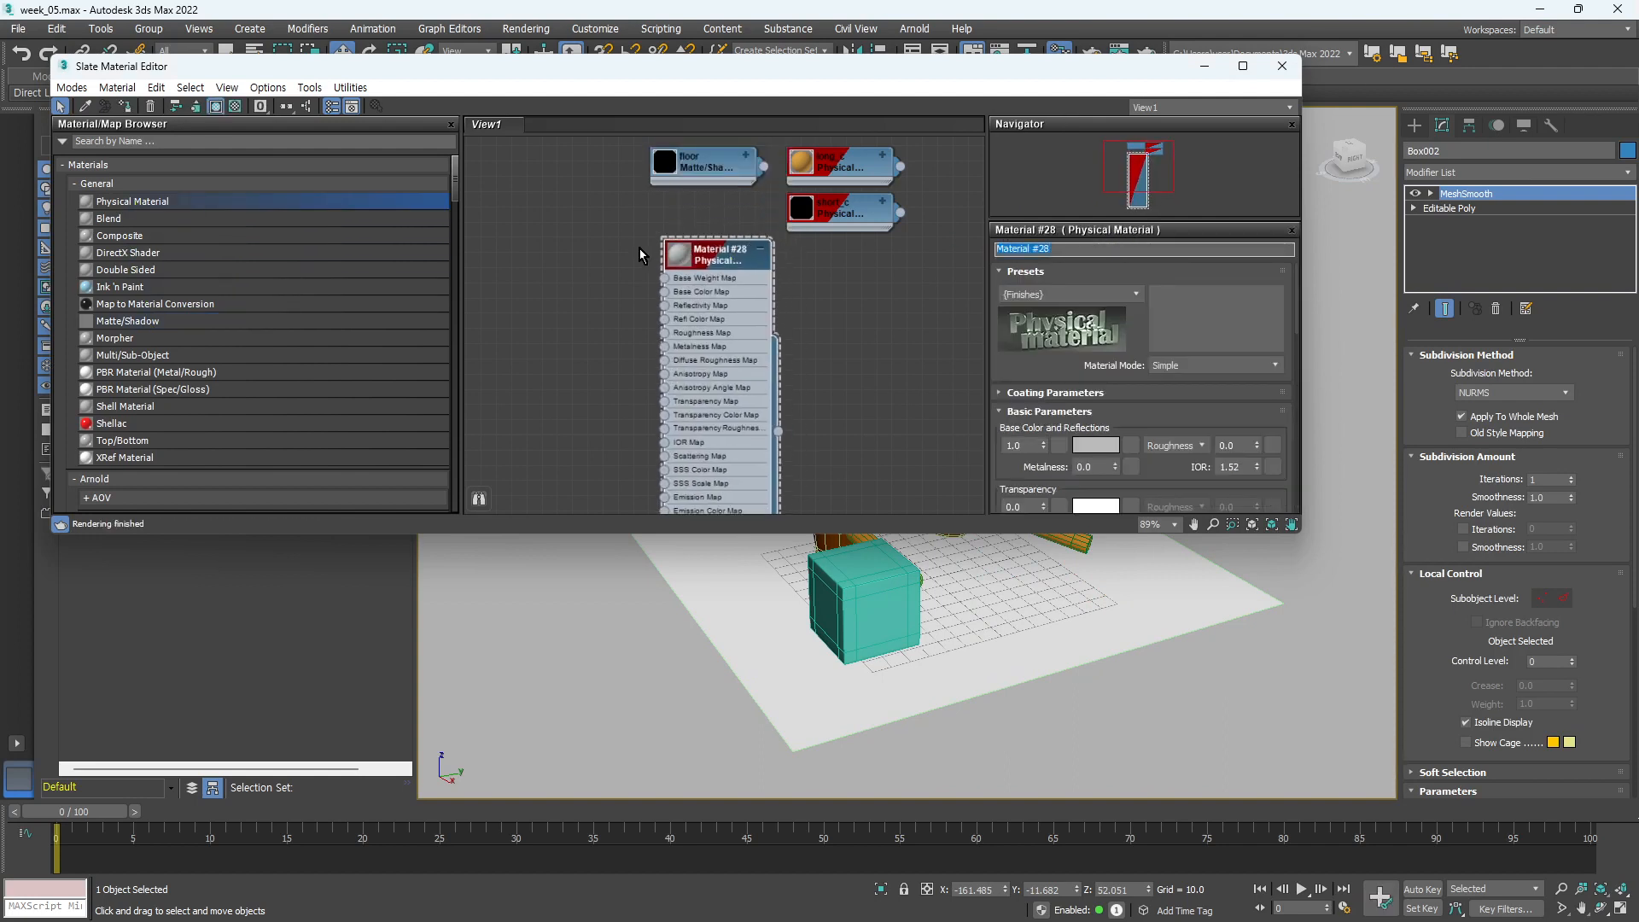
type("chair")
left_click_drag(877, 91, 284, 180)
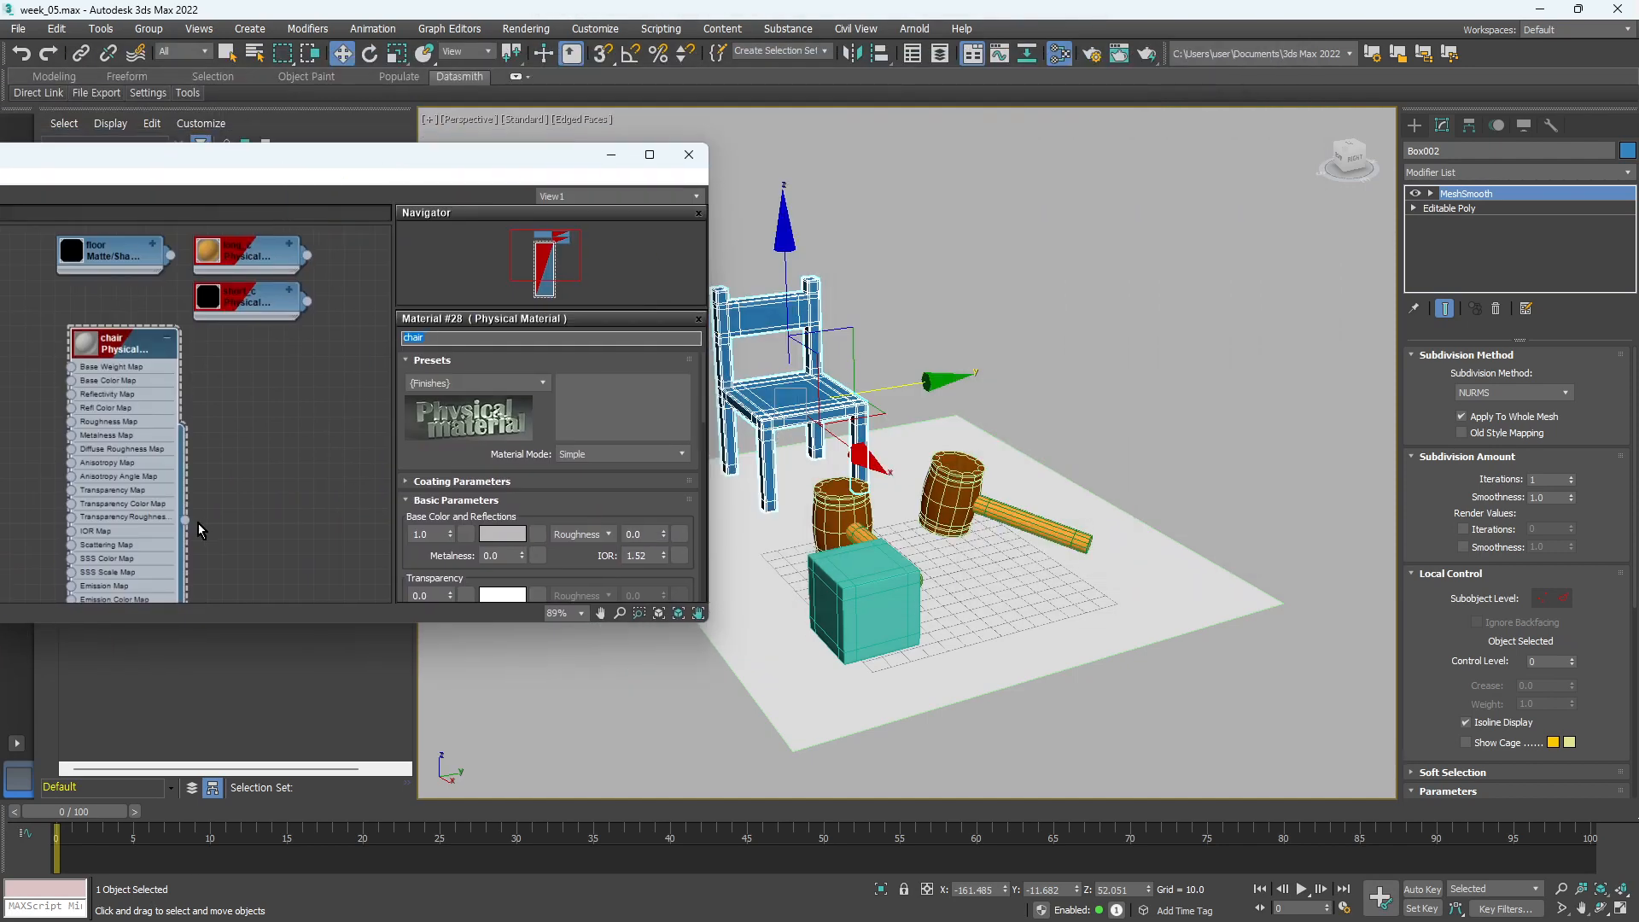
left_click_drag(185, 524, 758, 383)
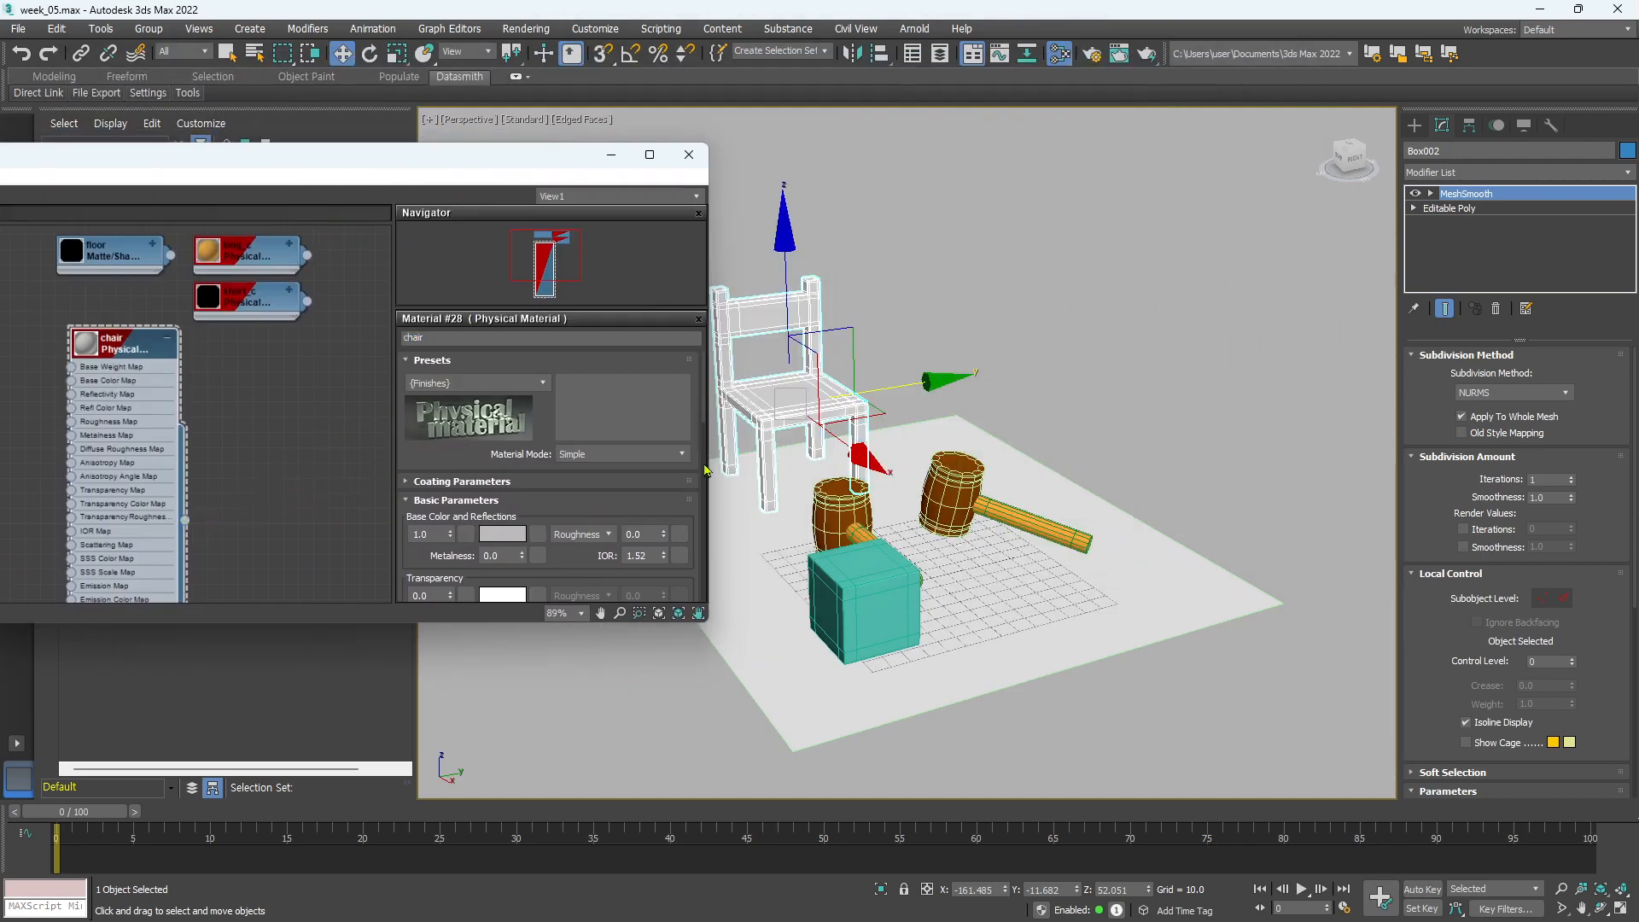
Set the chair material's base color to pure white, with red, green and blue at 1.0
left_click(504, 535)
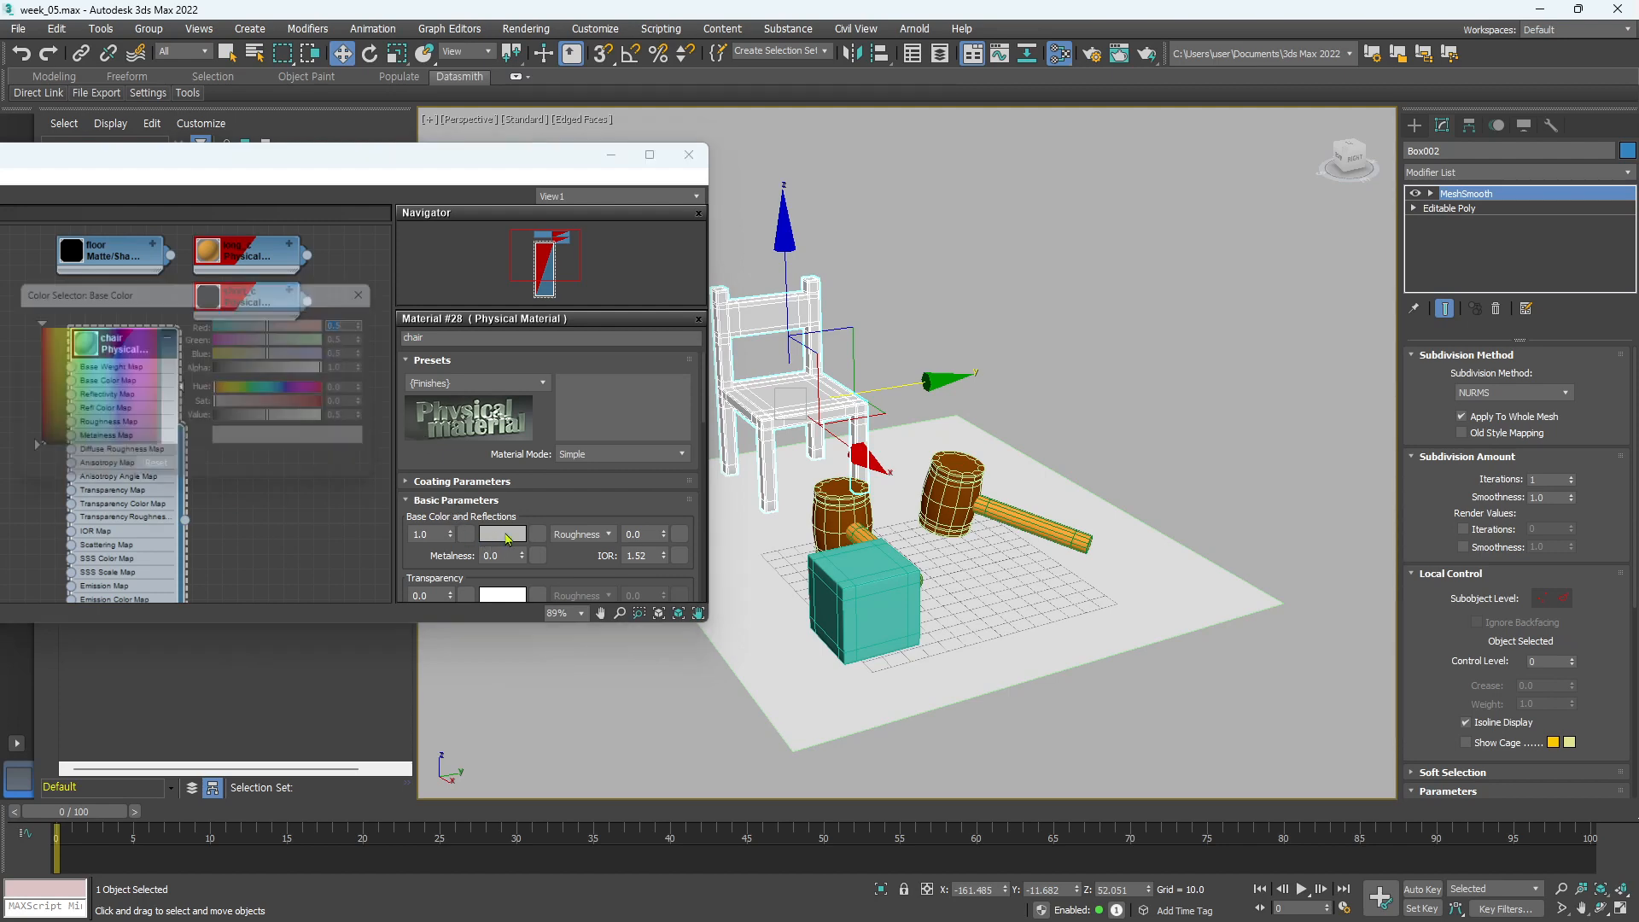
left_click_drag(261, 413, 295, 410)
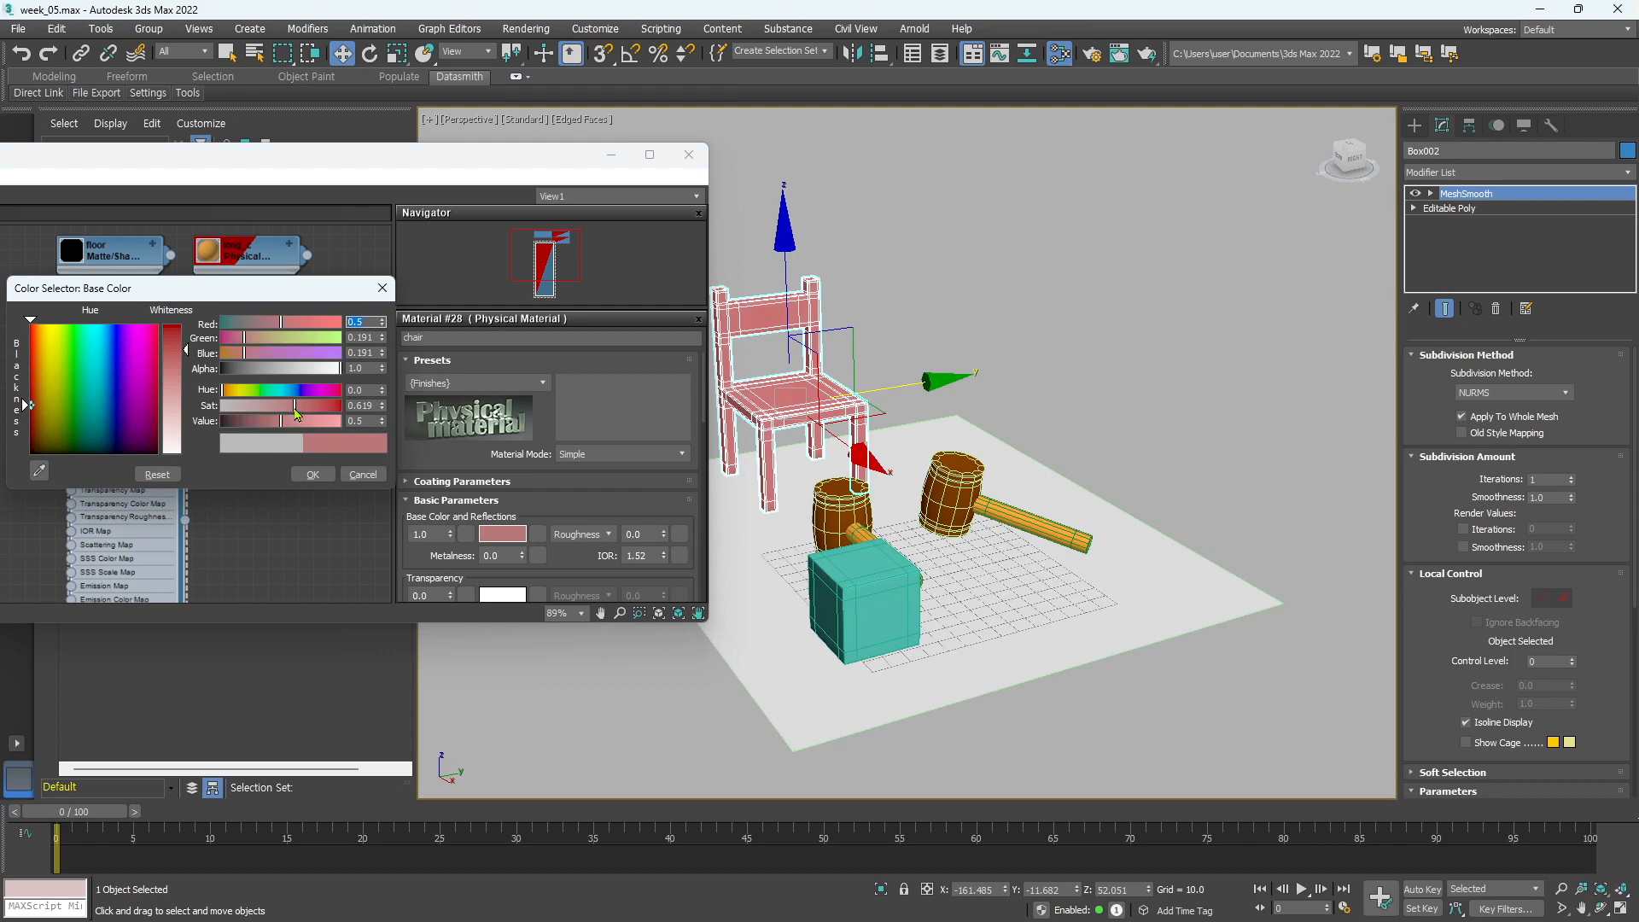
left_click_drag(36, 395, 37, 371)
left_click(269, 422)
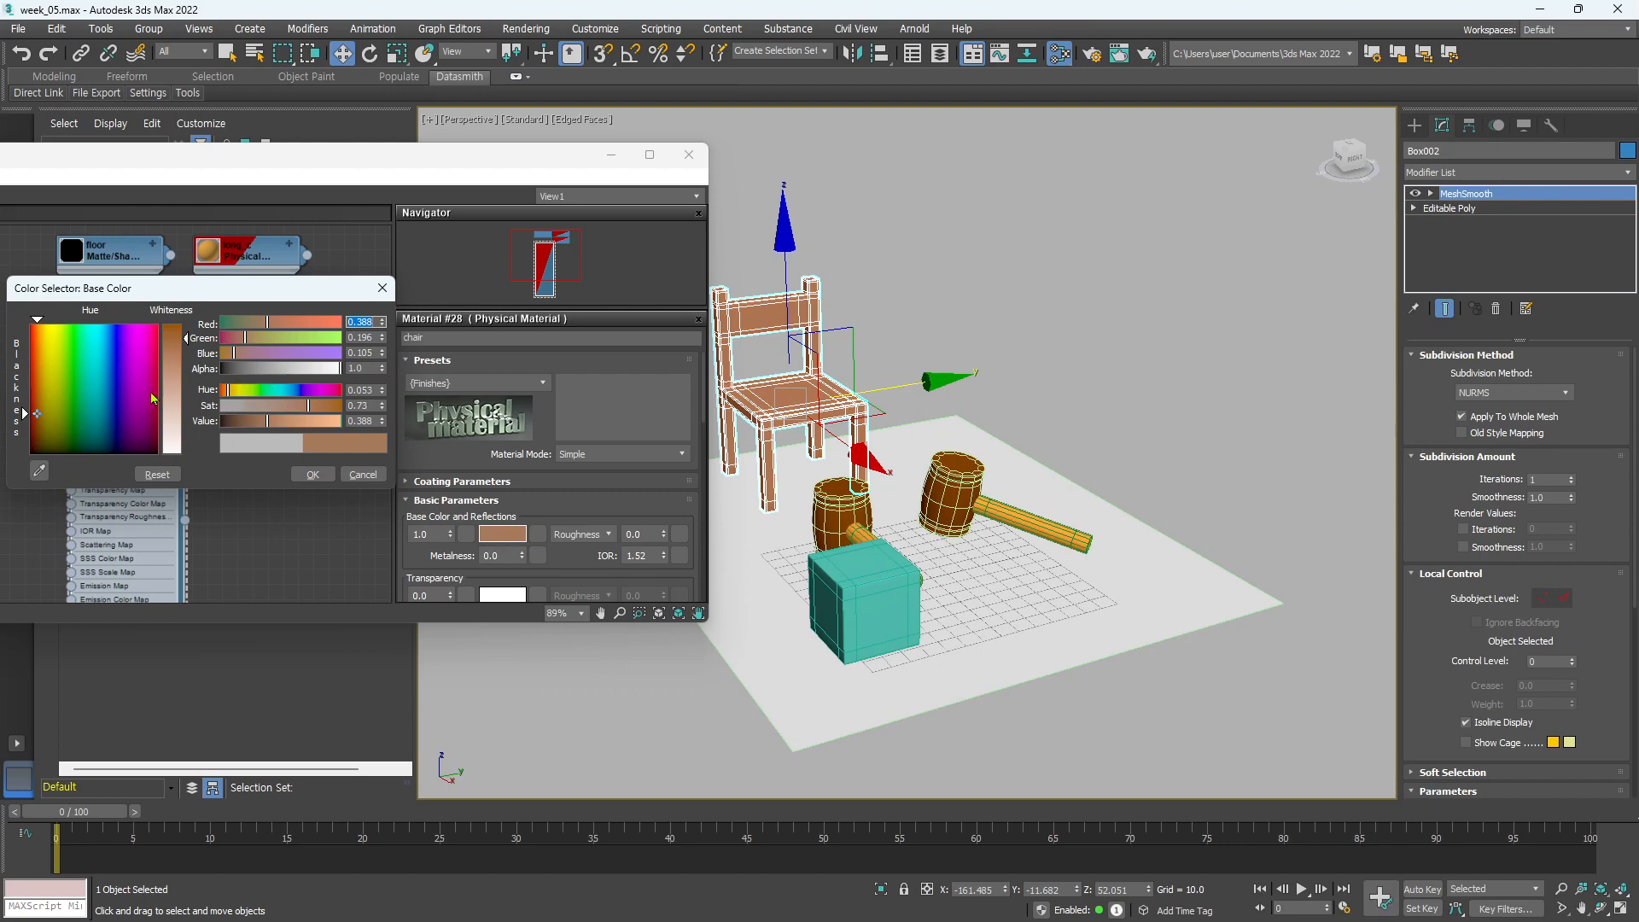
left_click_drag(173, 342, 175, 455)
left_click_drag(39, 337, 29, 323)
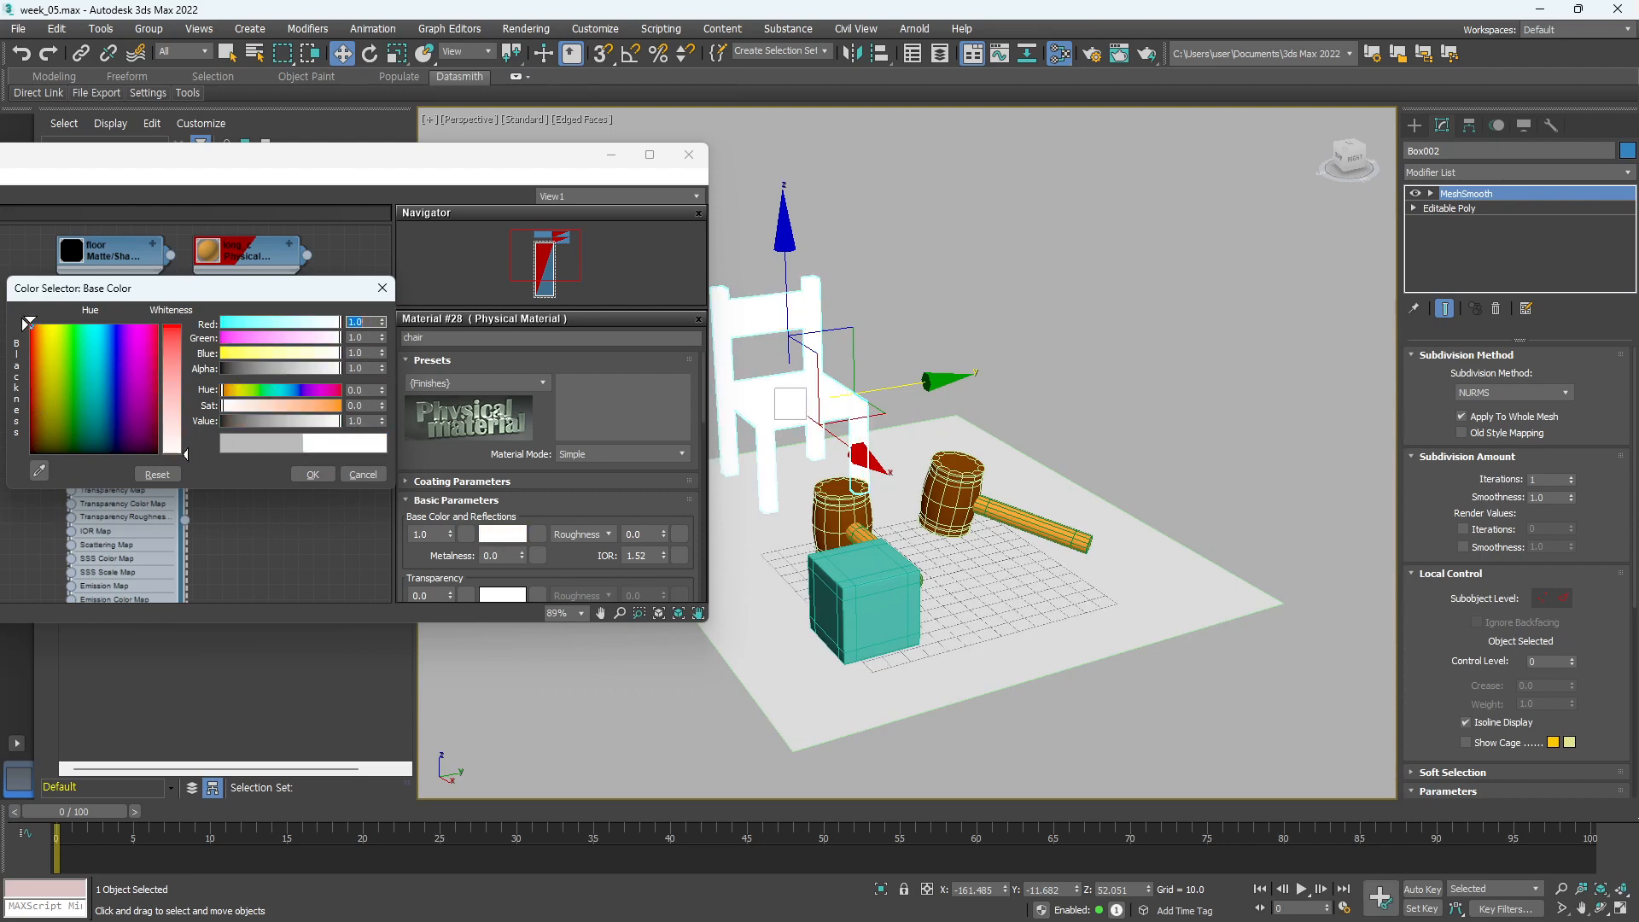
left_click(329, 476)
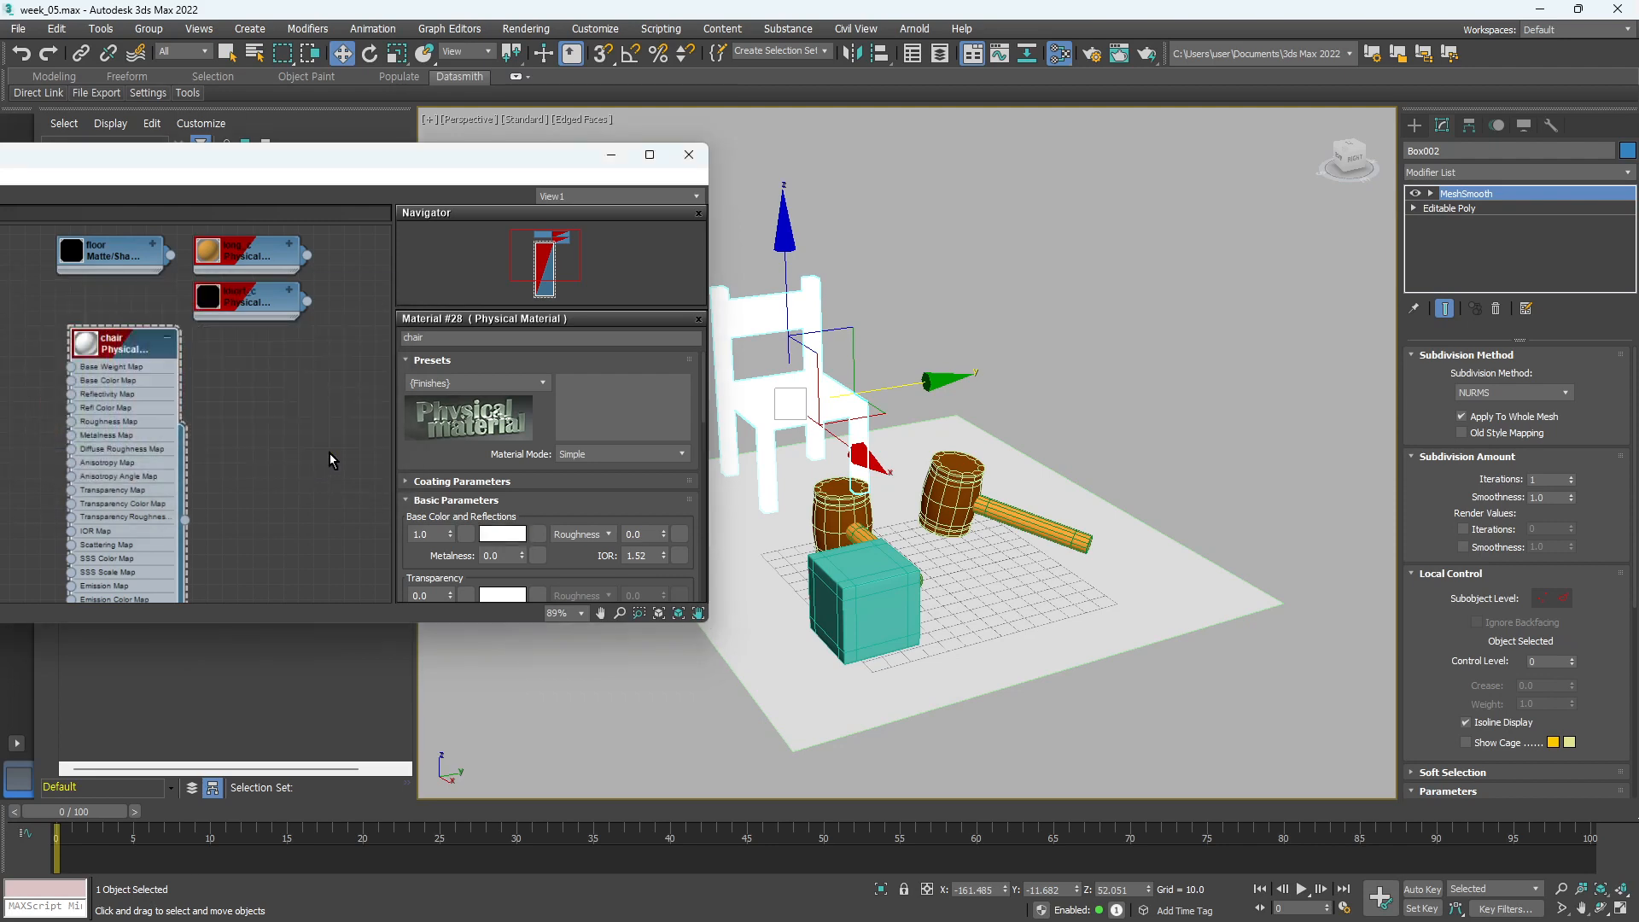
Render the scene in Arnold RenderView to check the white chair with the hammers and box, and close the render
left_click(914, 28)
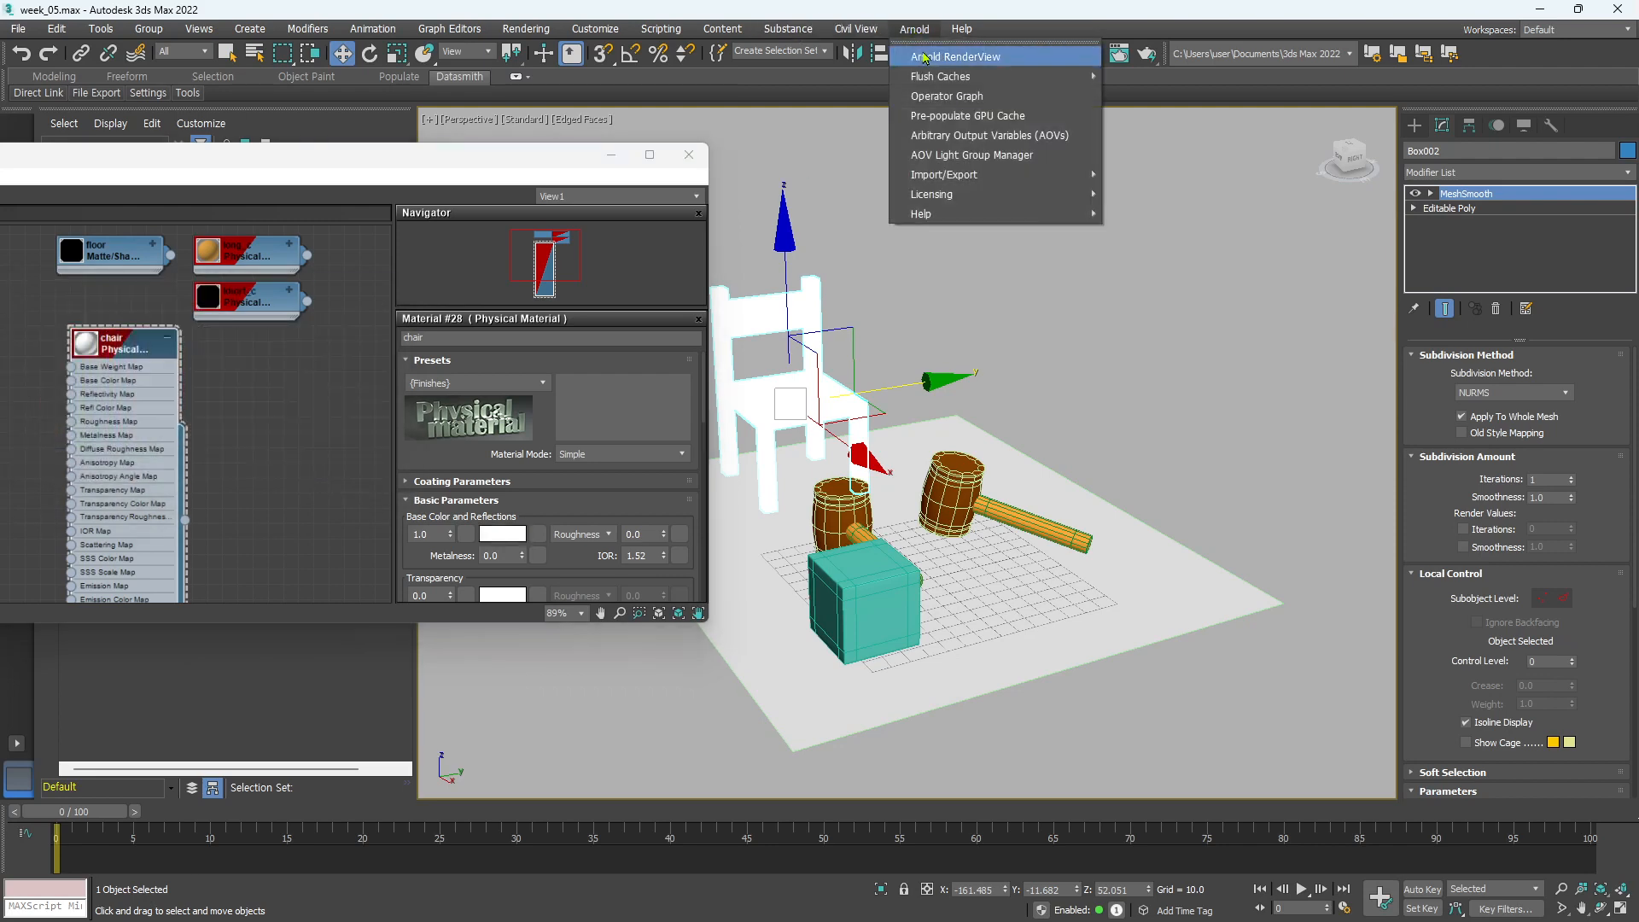
left_click(927, 54)
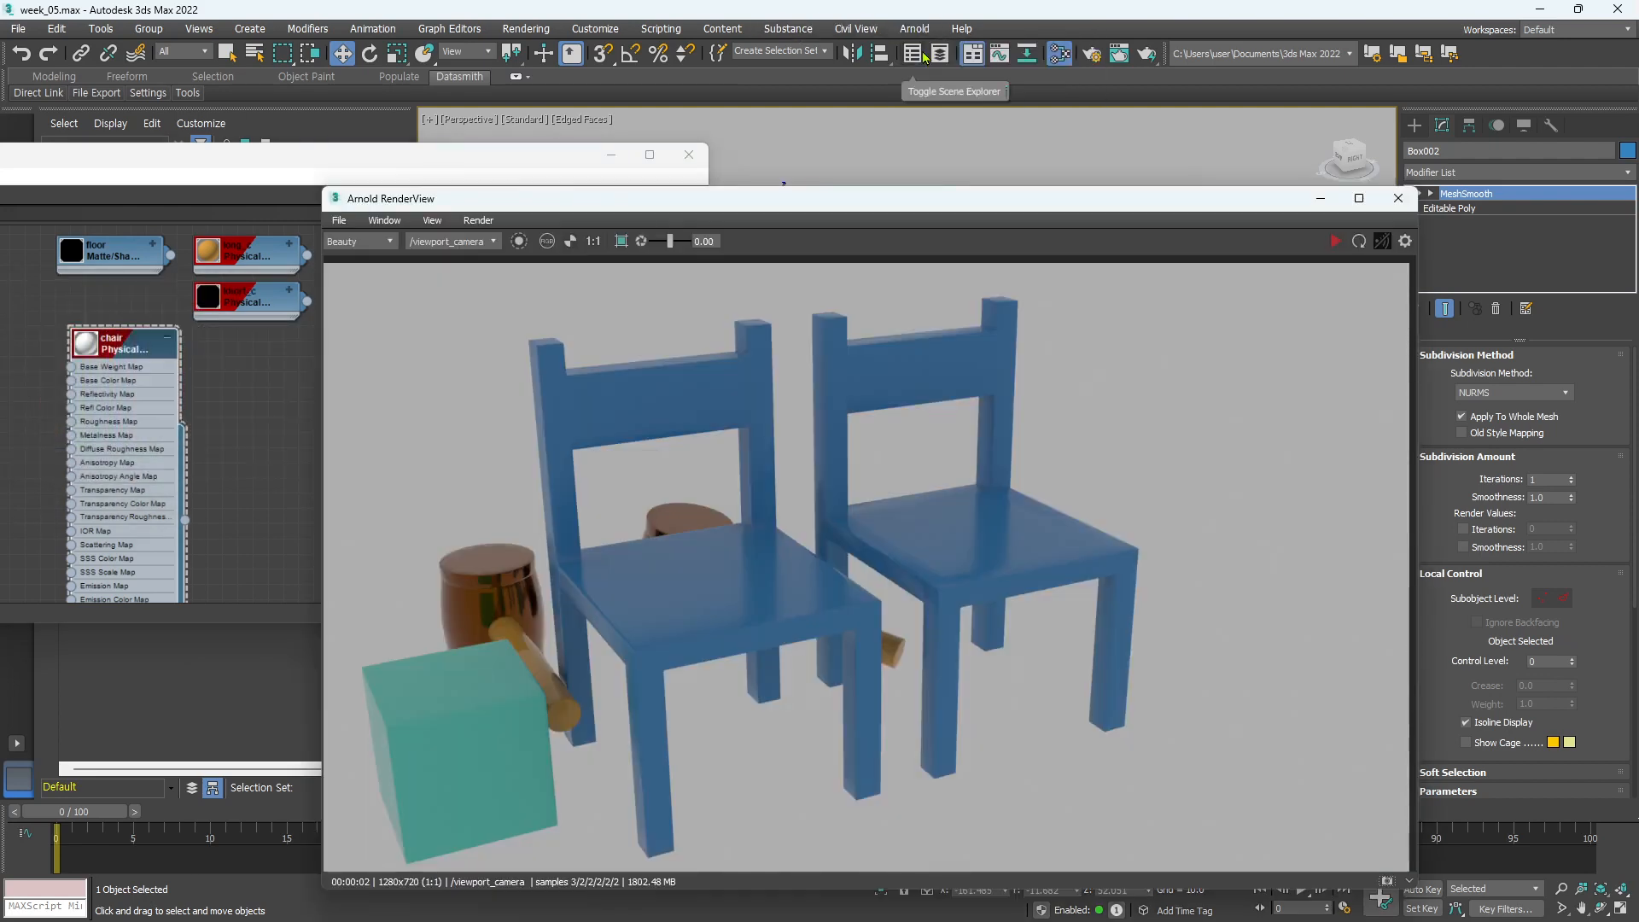
left_click(1332, 242)
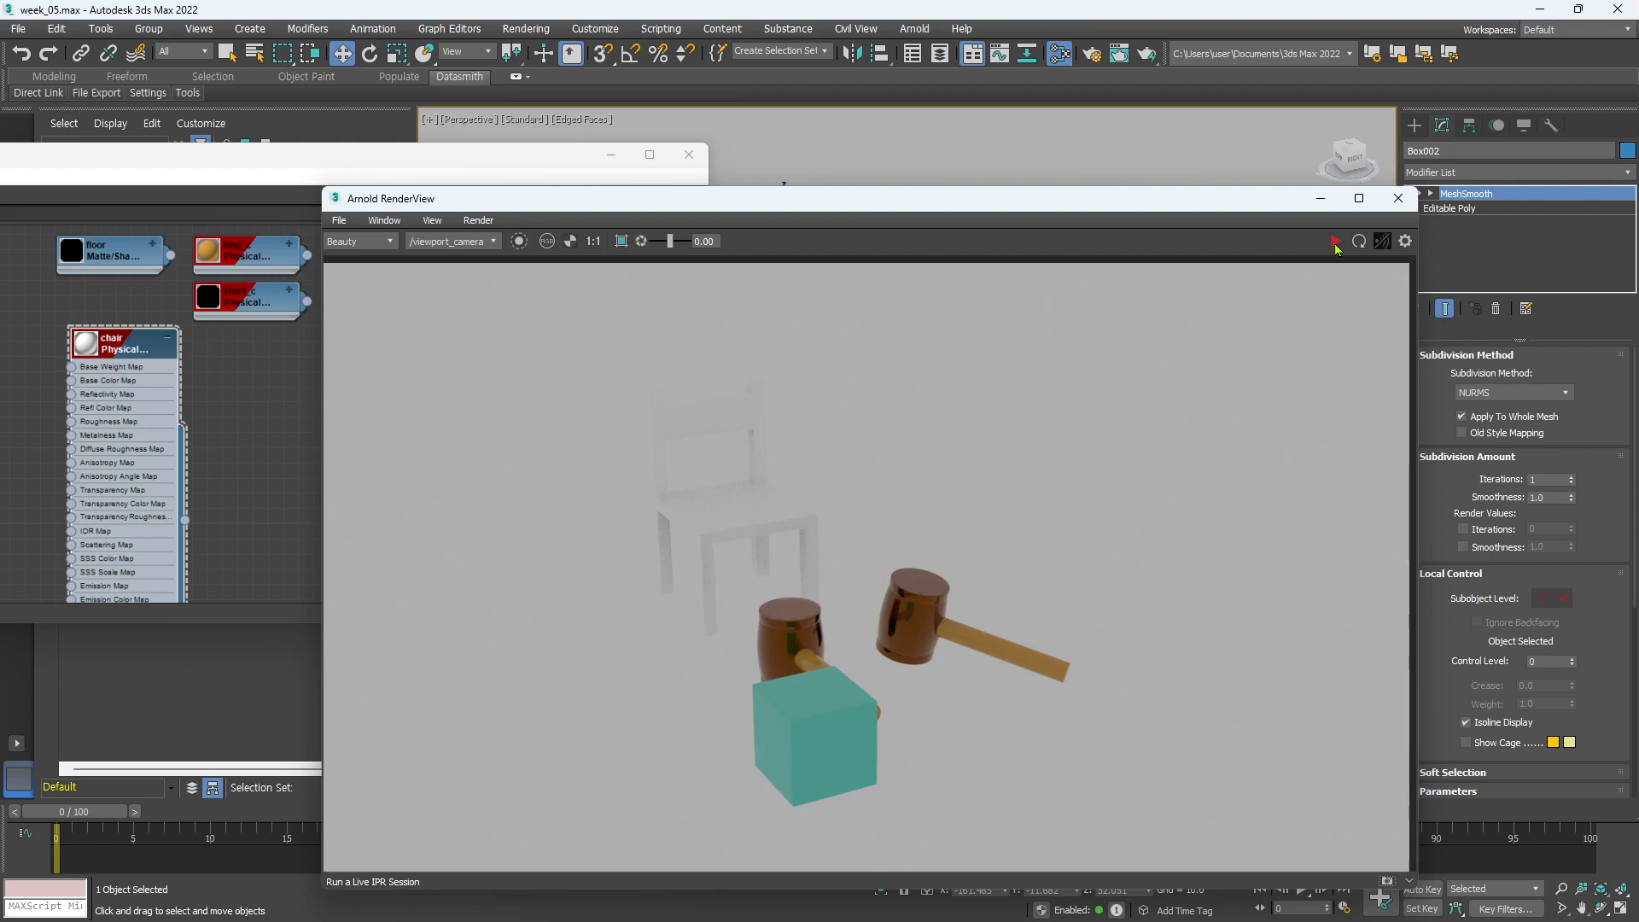
left_click(1398, 198)
Move the floor plane back toward the chair, to about X -75.5, and close the material editor
left_click(1028, 662)
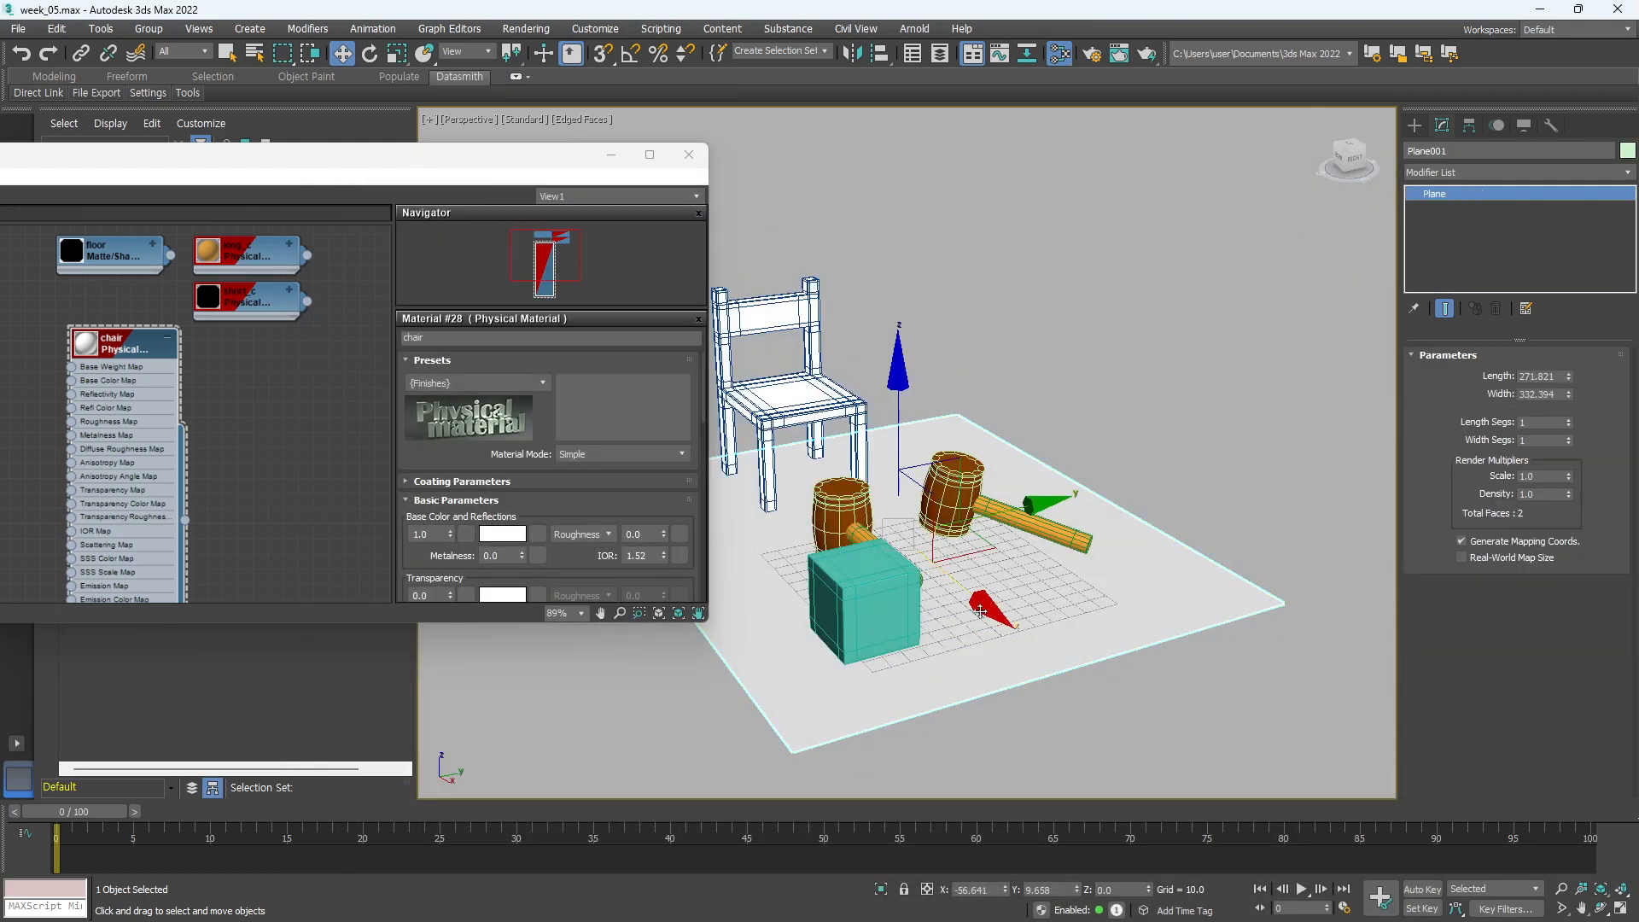
left_click_drag(980, 611, 963, 599)
middle_click_drag(1121, 595, 1089, 597, "alt")
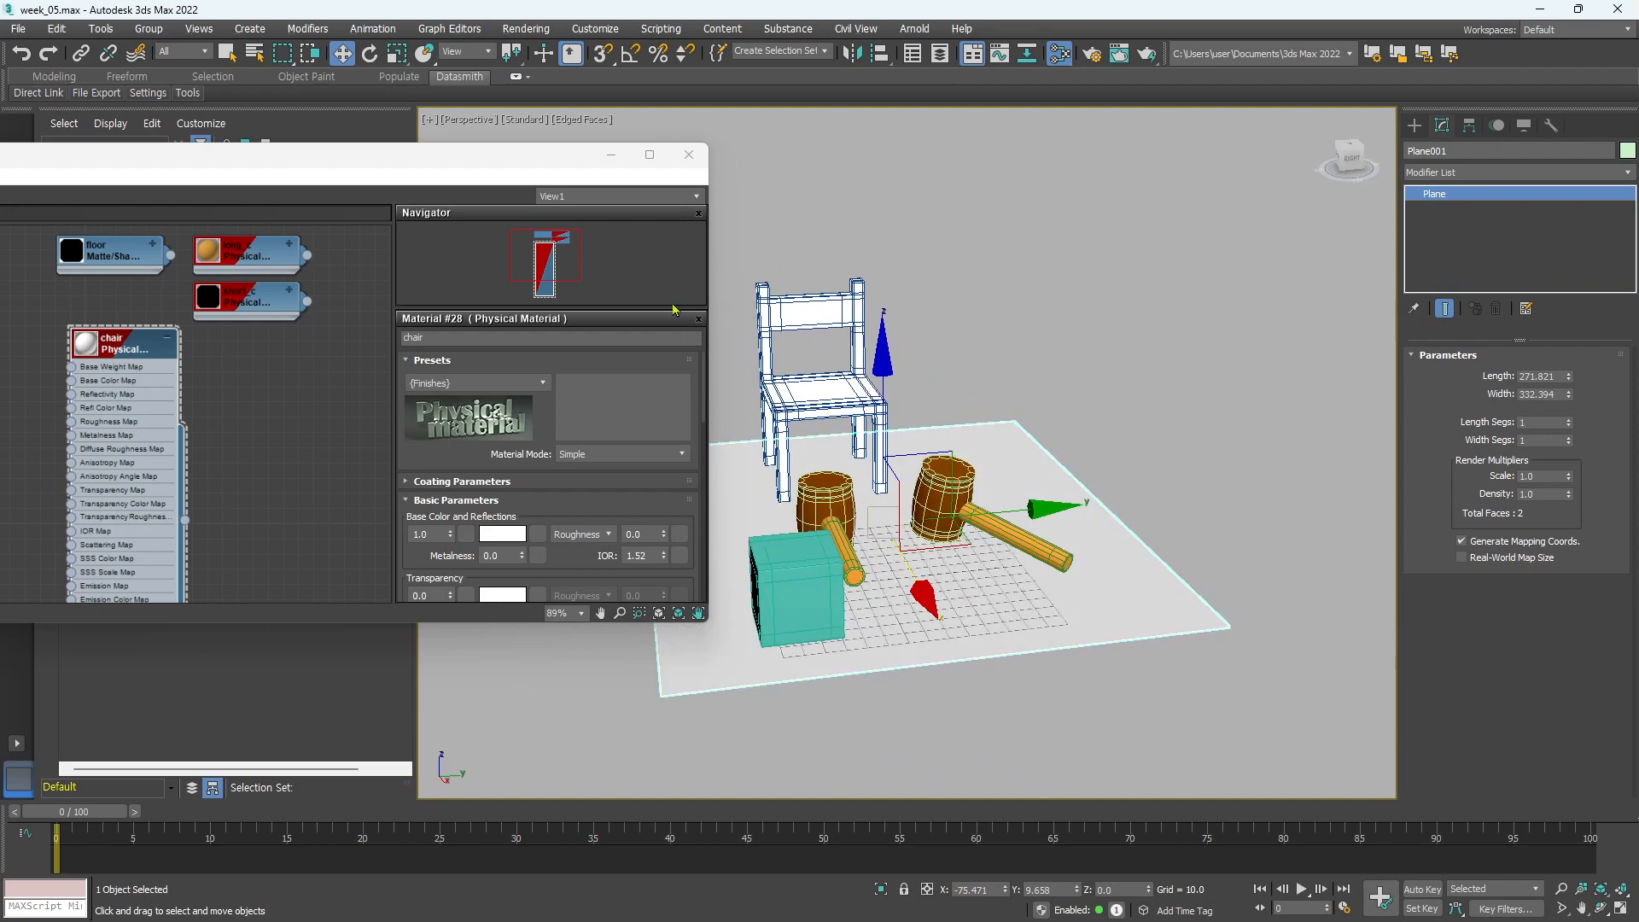
left_click(690, 156)
Rotate the chair about its vertical axis so that it stands diagonally on the floor
middle_click_drag(954, 539, 1110, 546, "alt")
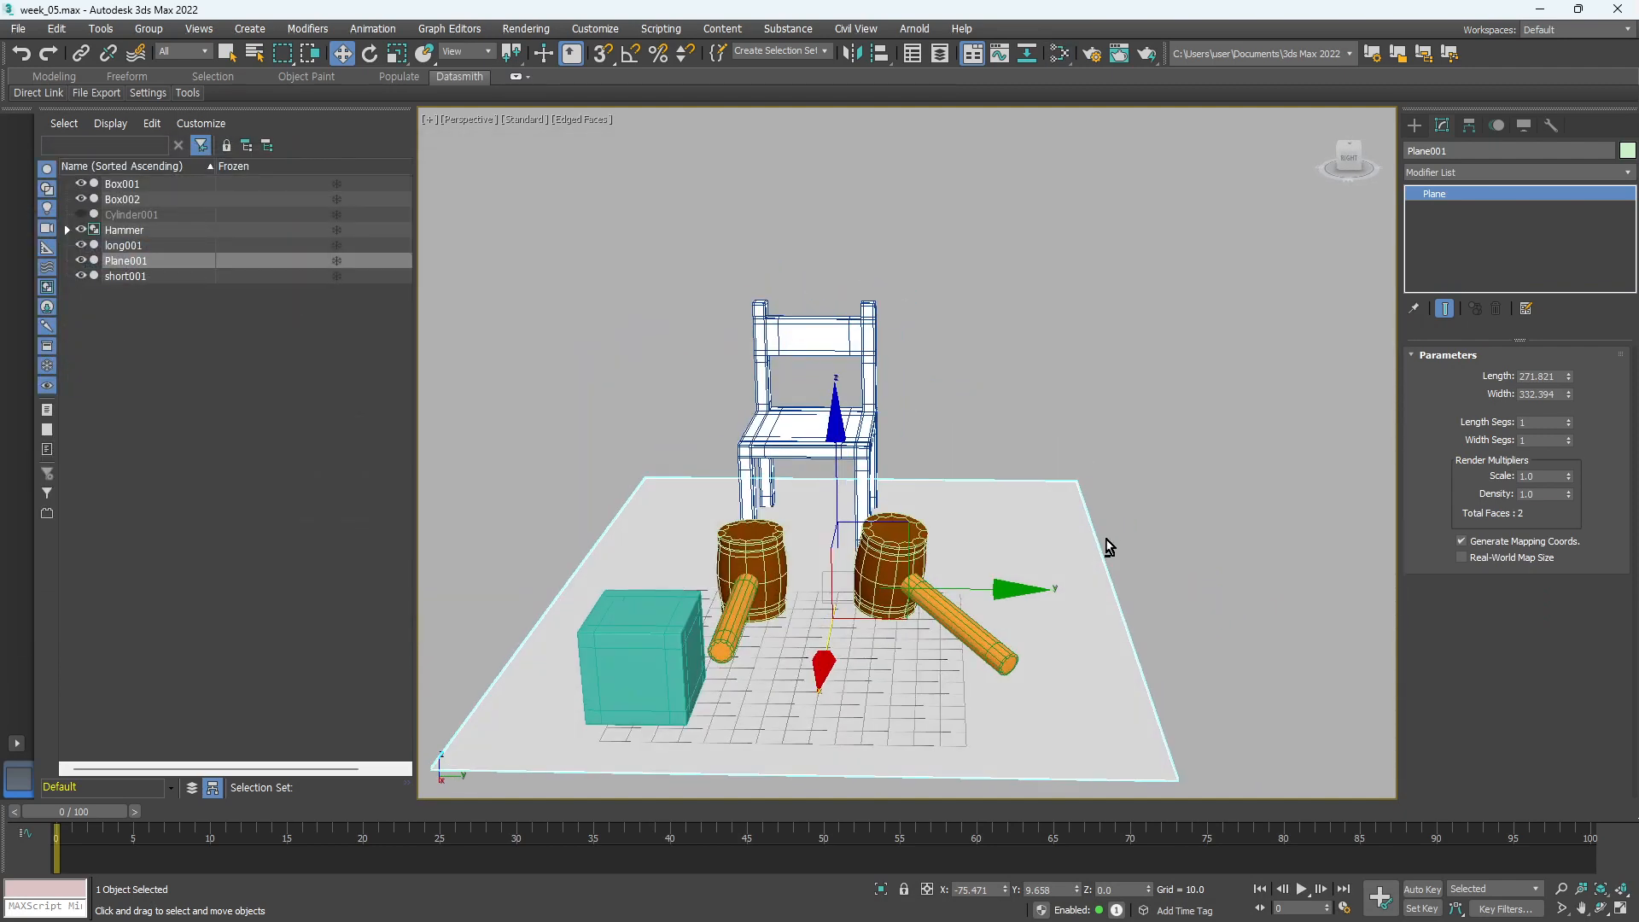
key("f")
scroll(1093, 541, "down", 5)
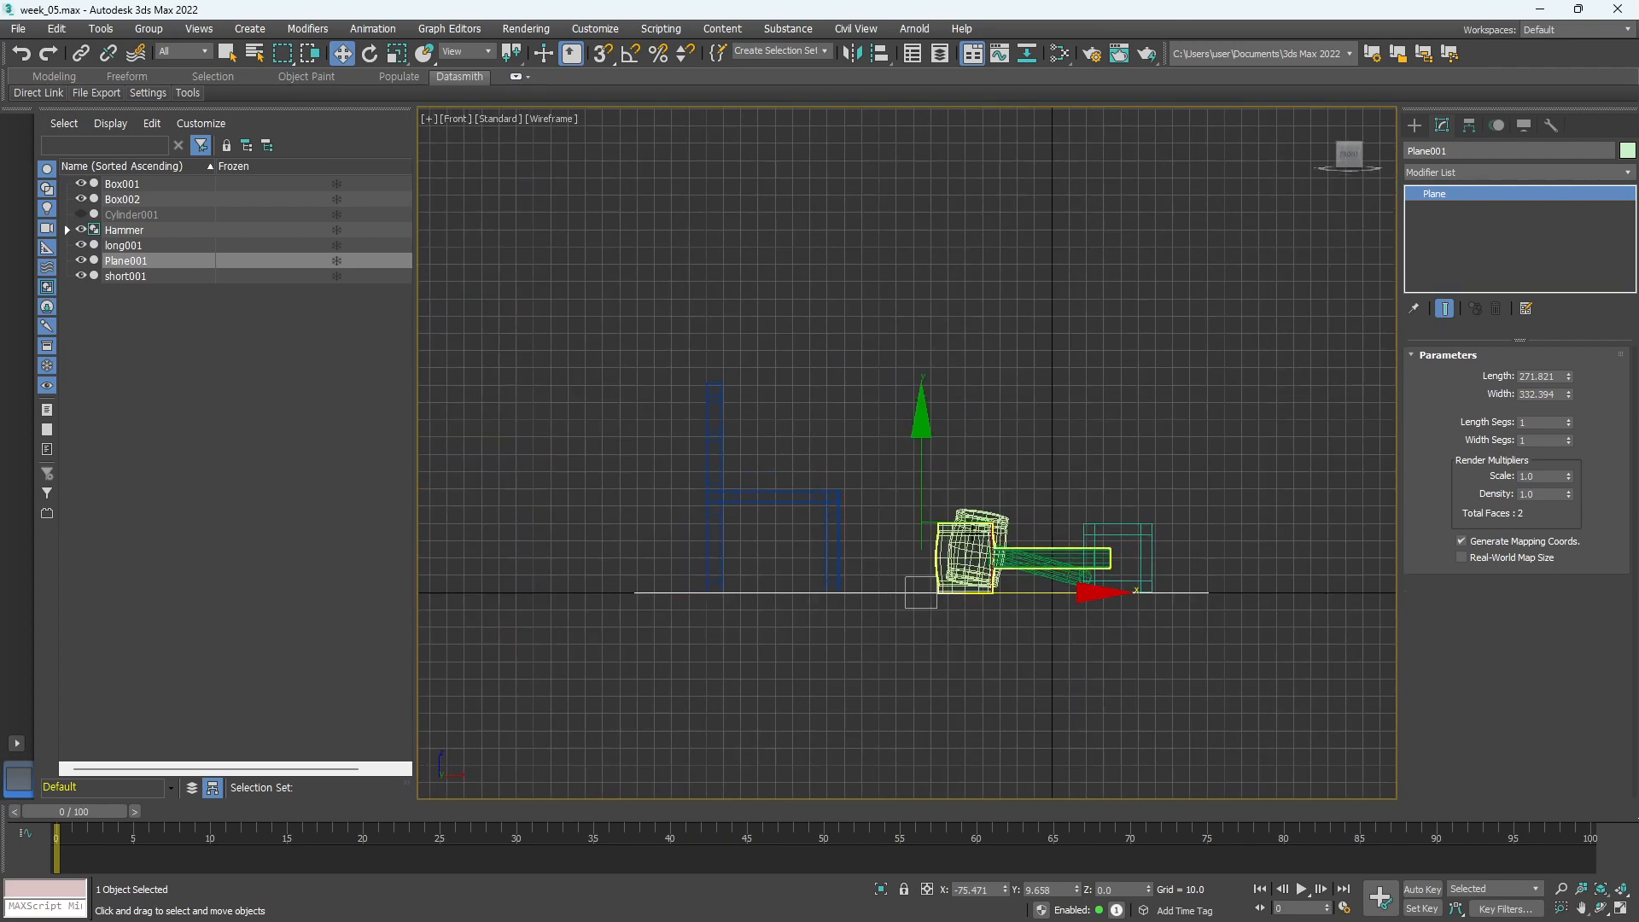
left_click(835, 528)
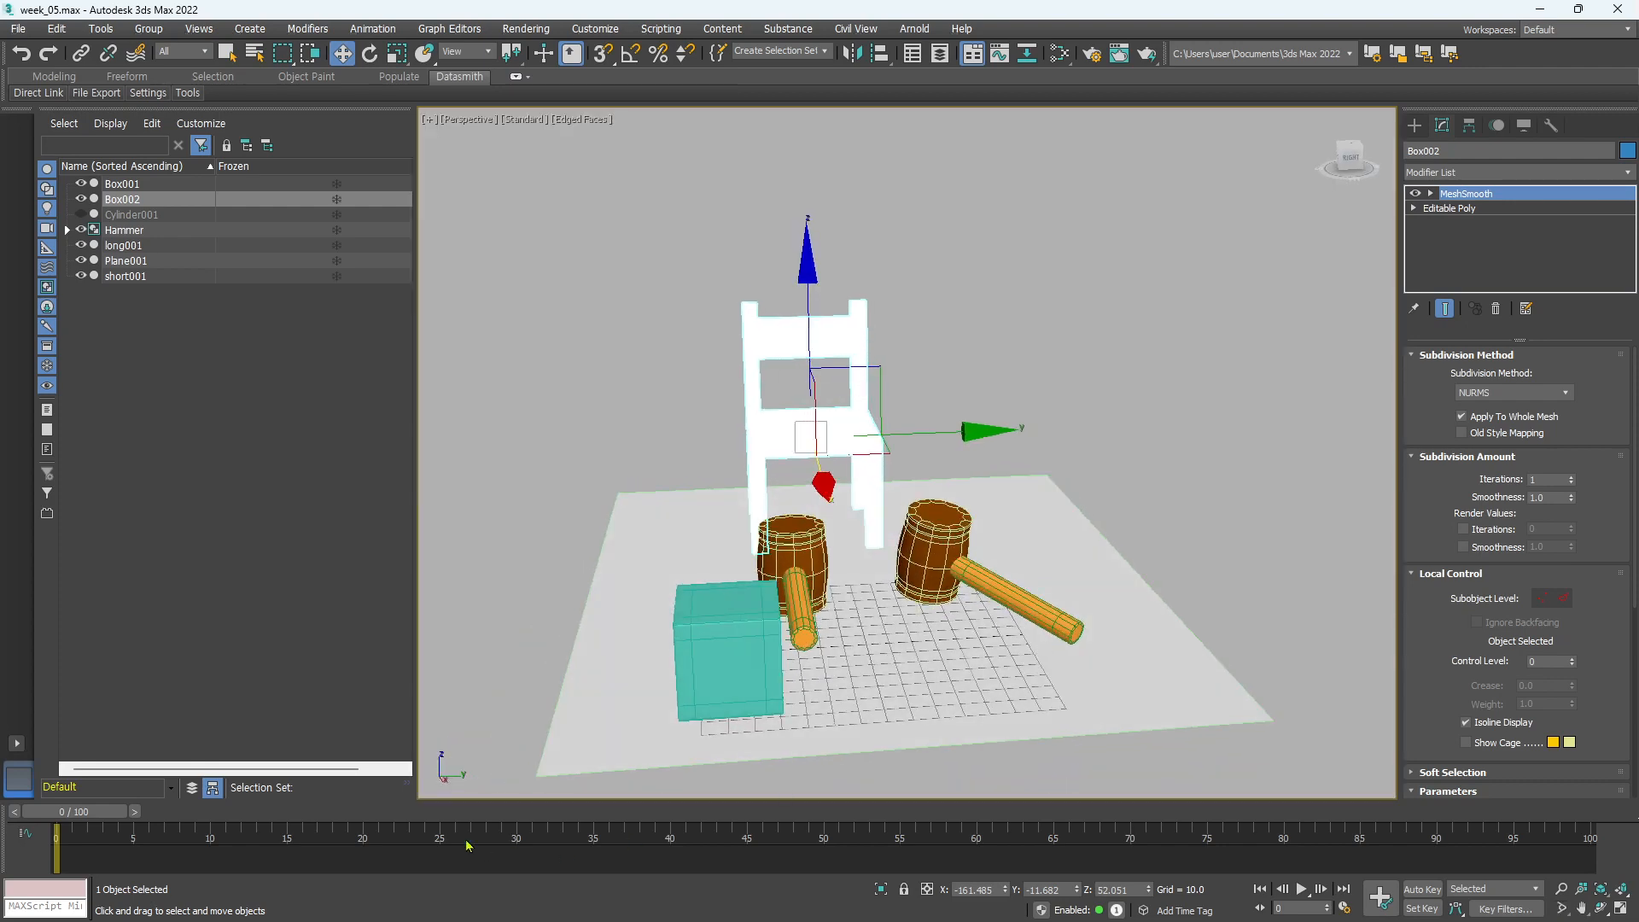
middle_click_drag(601, 747, 756, 753, "alt")
key("e")
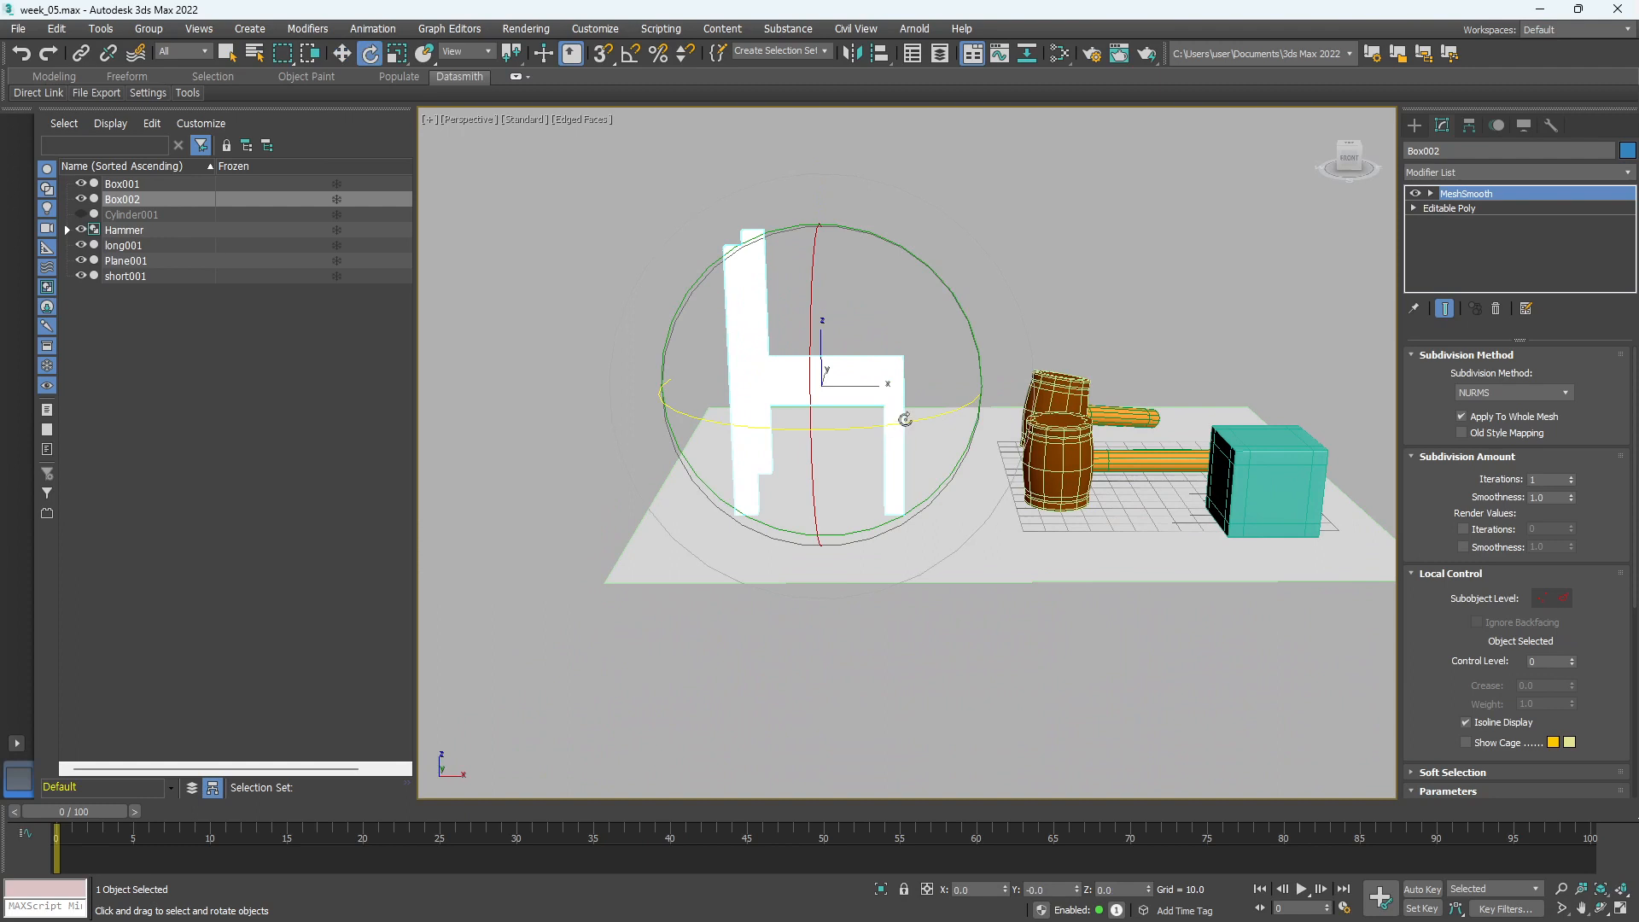
left_click_drag(900, 419, 815, 431)
key("w")
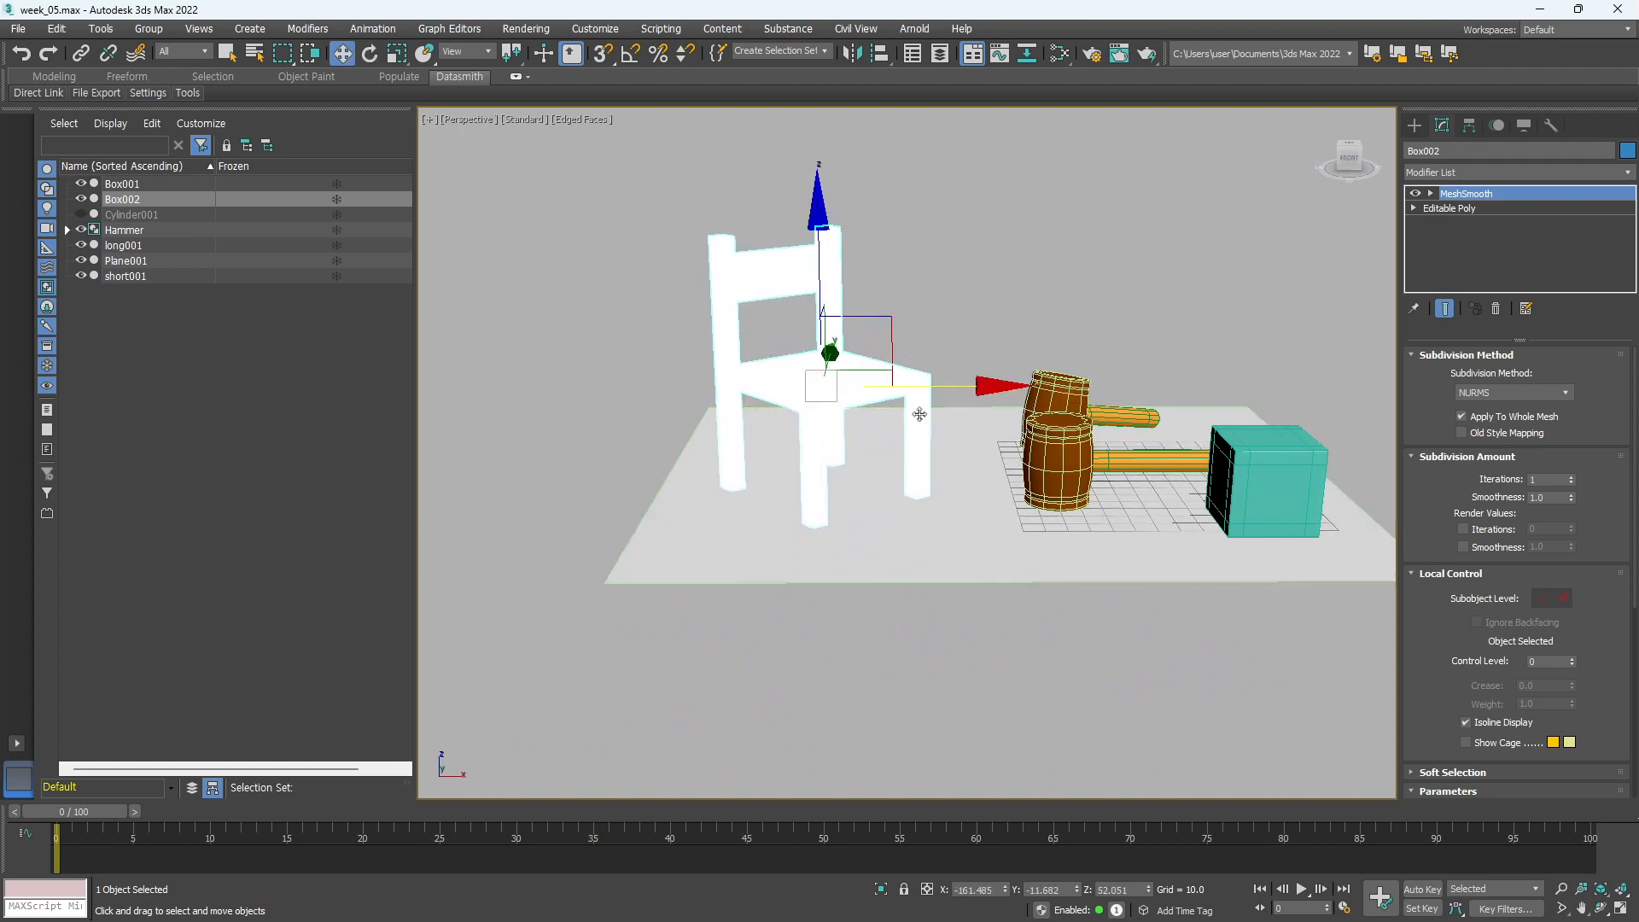
Move the box between the chair and the hammers, to about X -96.0, Y -58.8
left_click(1320, 517)
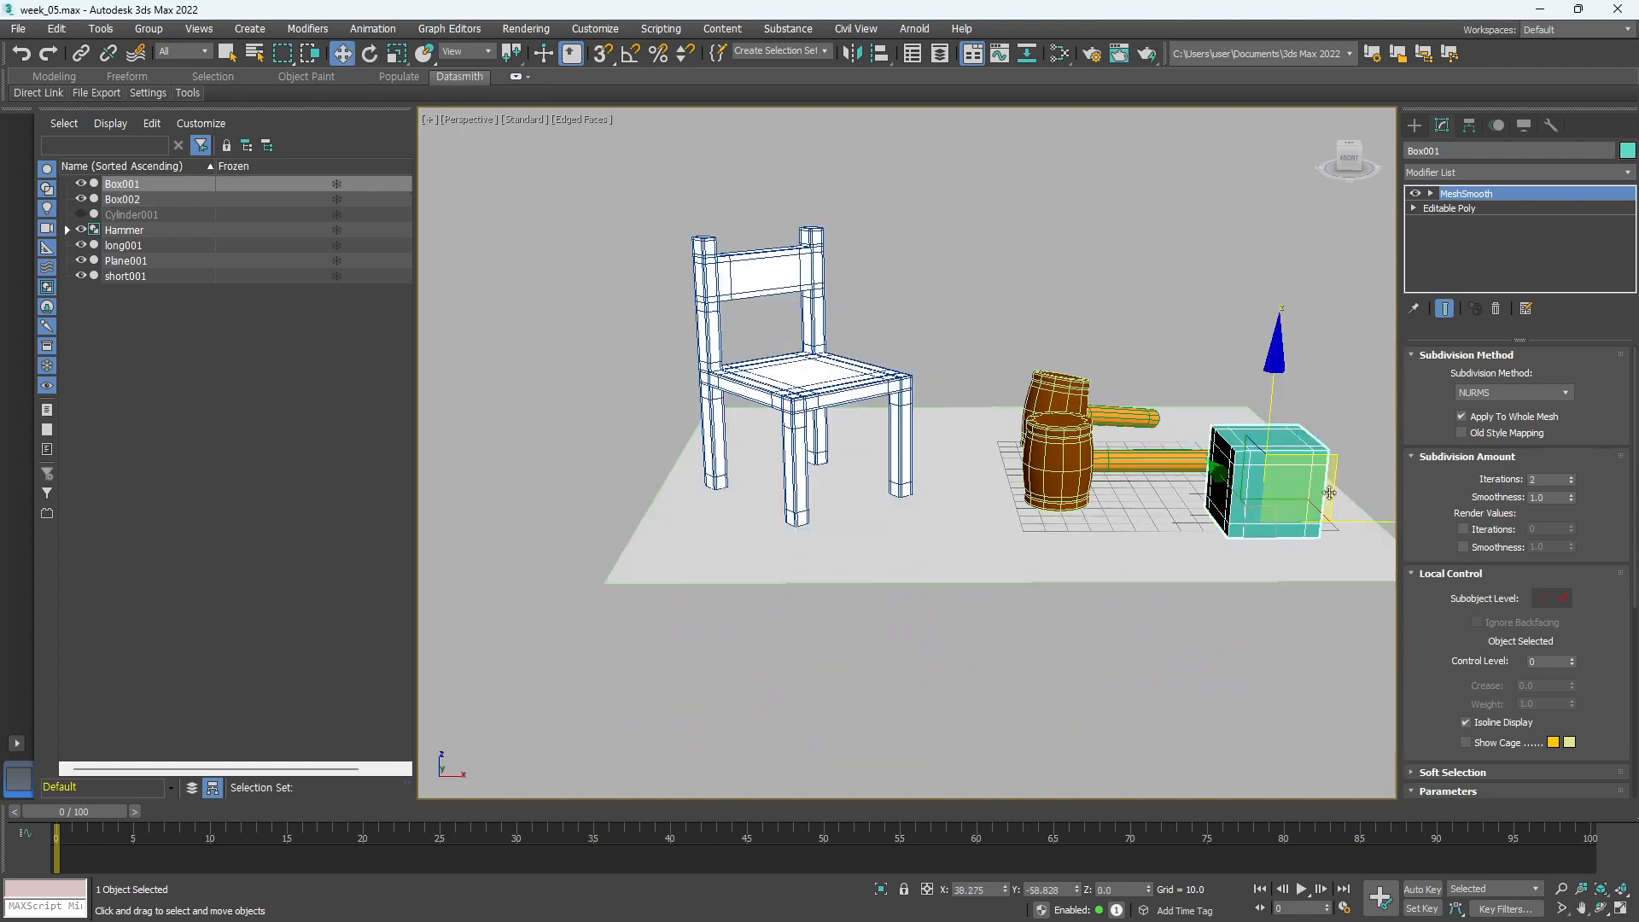
left_click_drag(1345, 522, 1038, 582)
key("e")
middle_click_drag(1248, 512, 1206, 549)
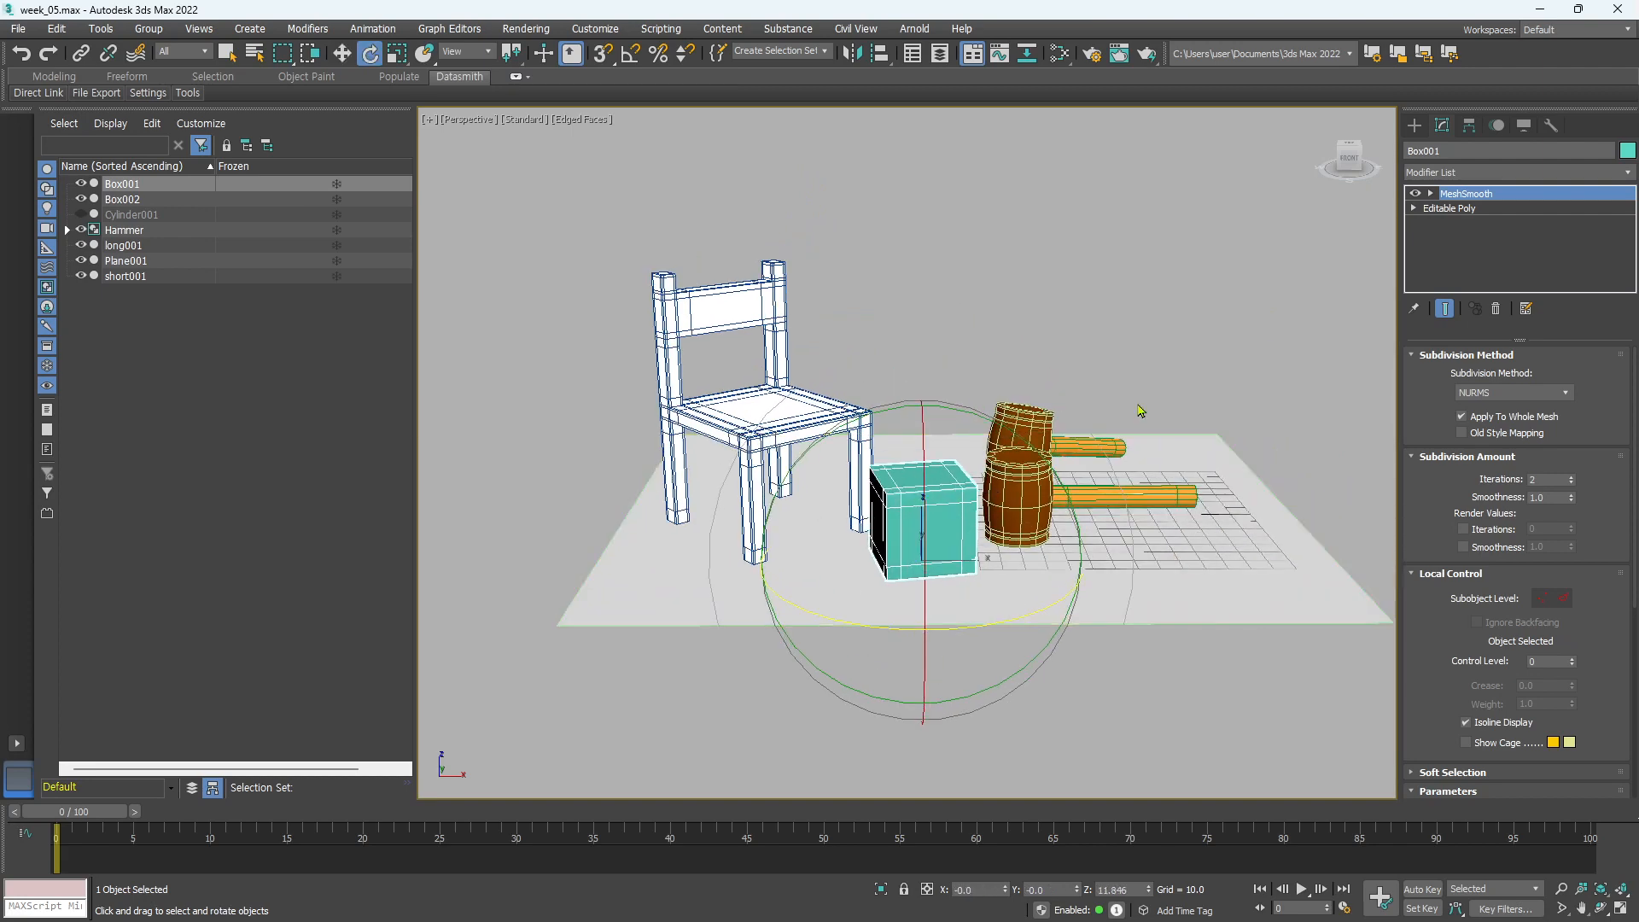
Delete the Hammer group that lies in front of the other hammer
left_click(1057, 58)
left_click(1138, 500)
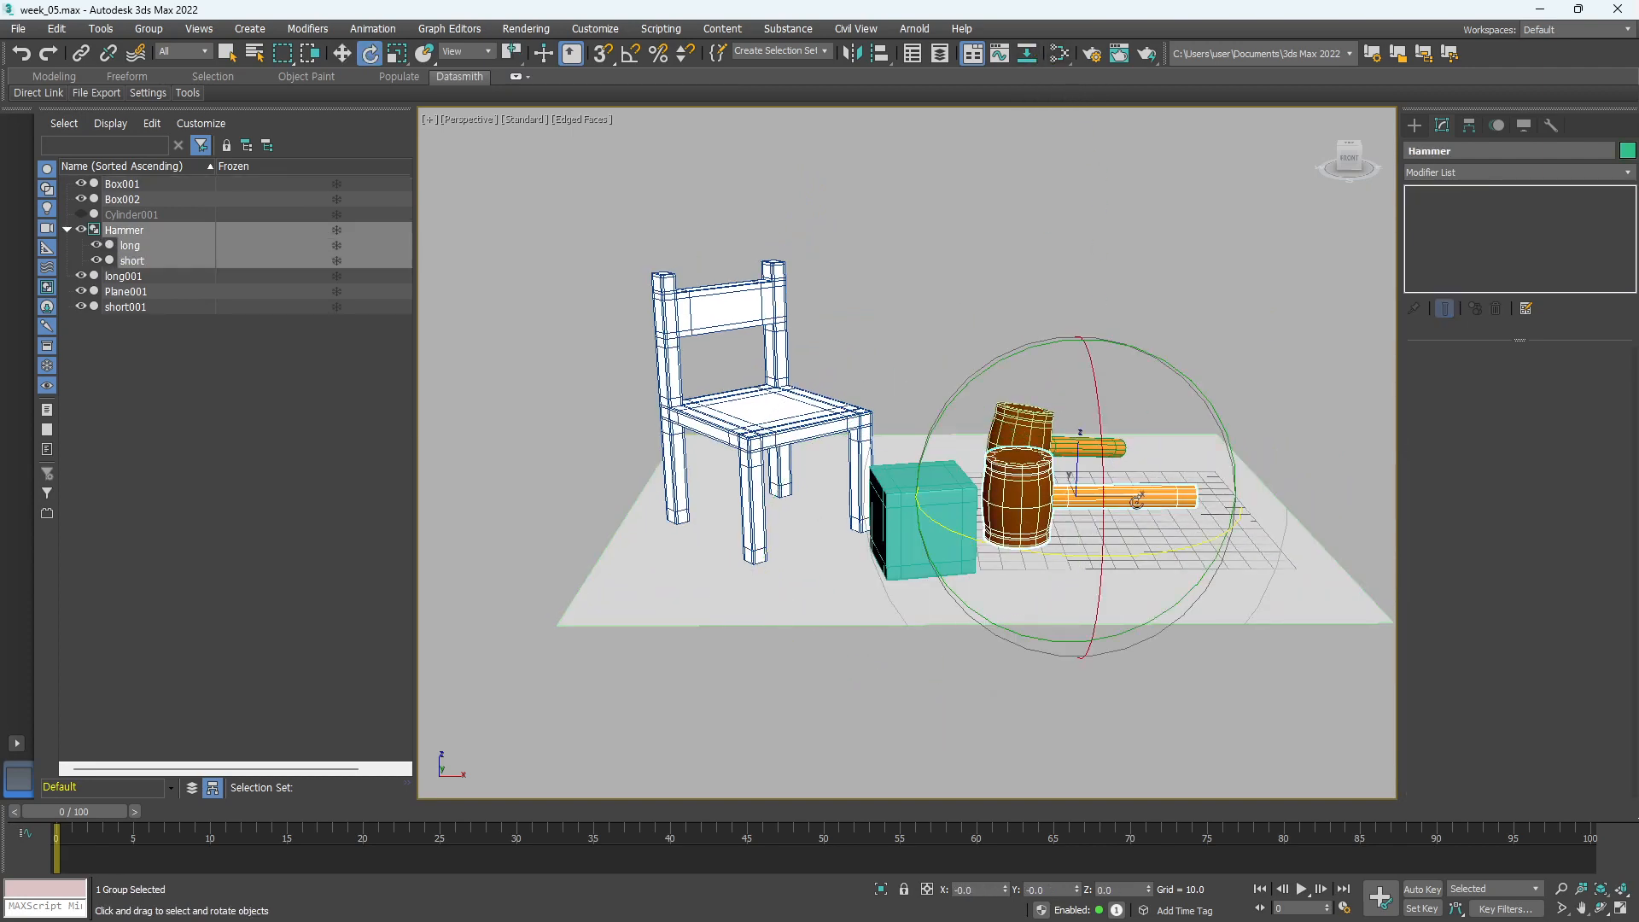
key("Delete")
Move the remaining hammer's head and handle together toward the front beside the box, with the head at about Y -59.3
left_click(1110, 442)
key("w")
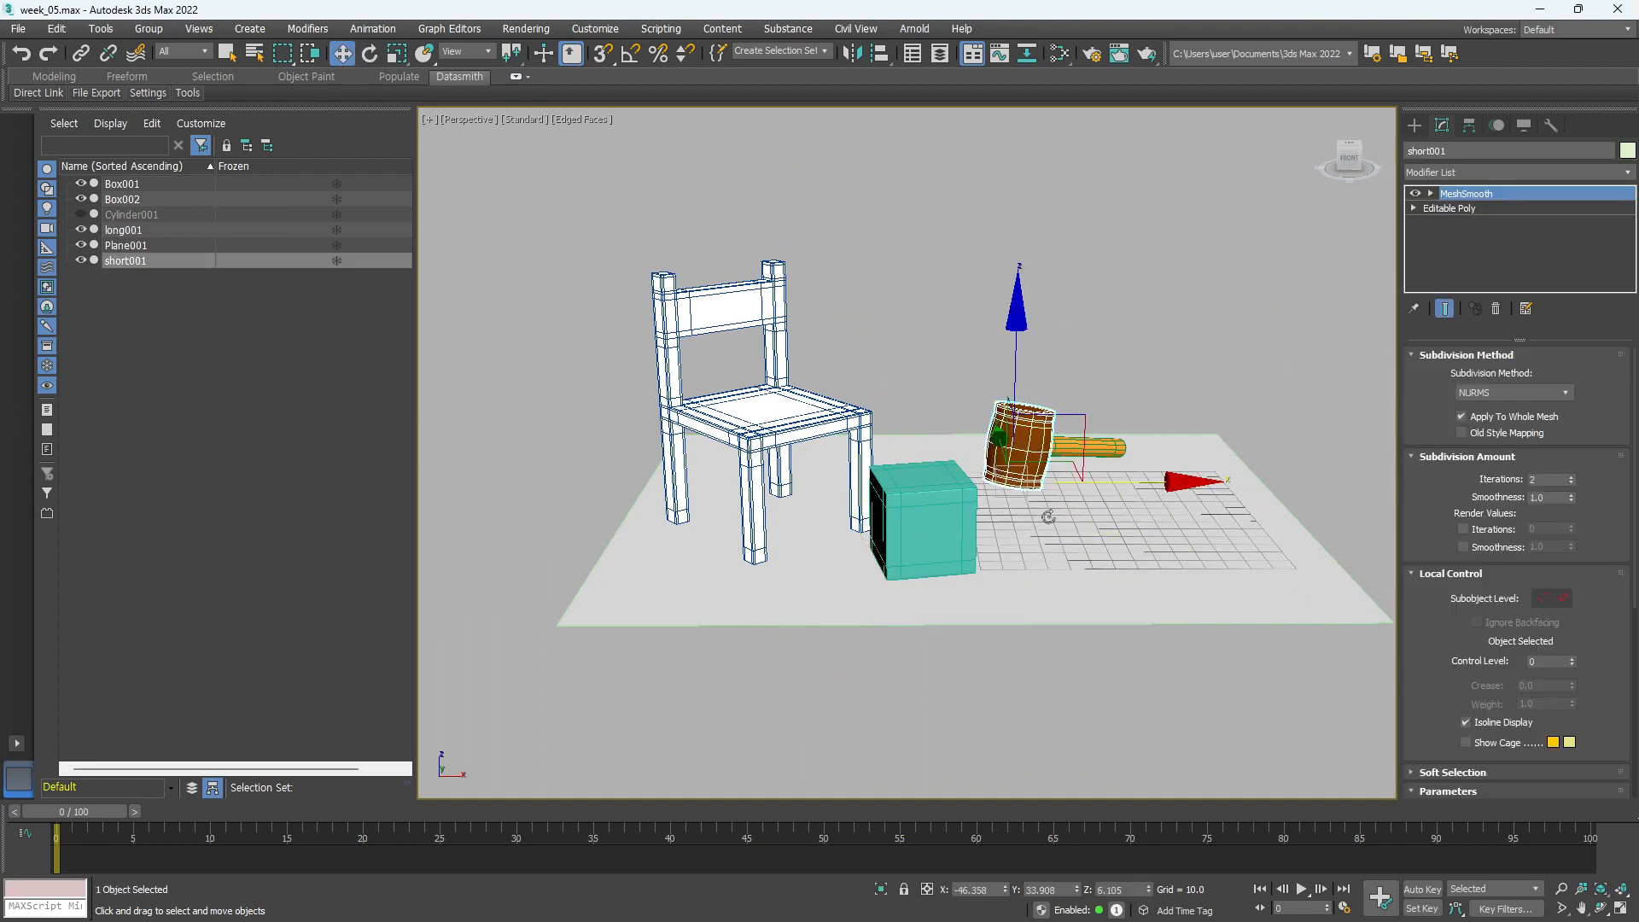
left_click(1111, 437)
left_click(1111, 439)
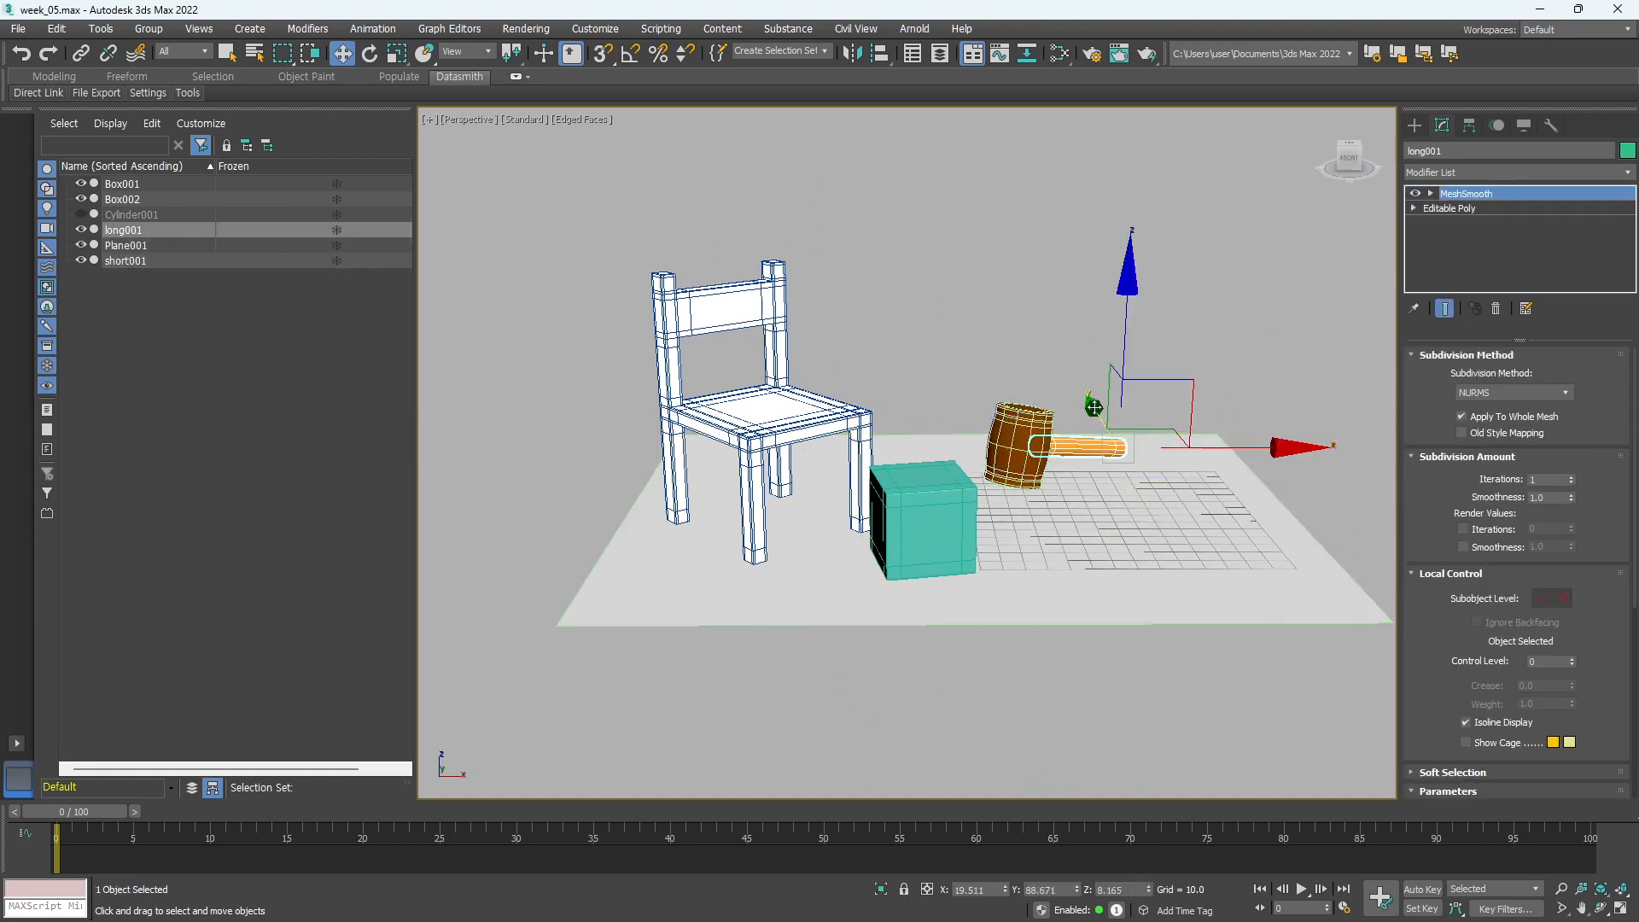
left_click(134, 261, "ctrl")
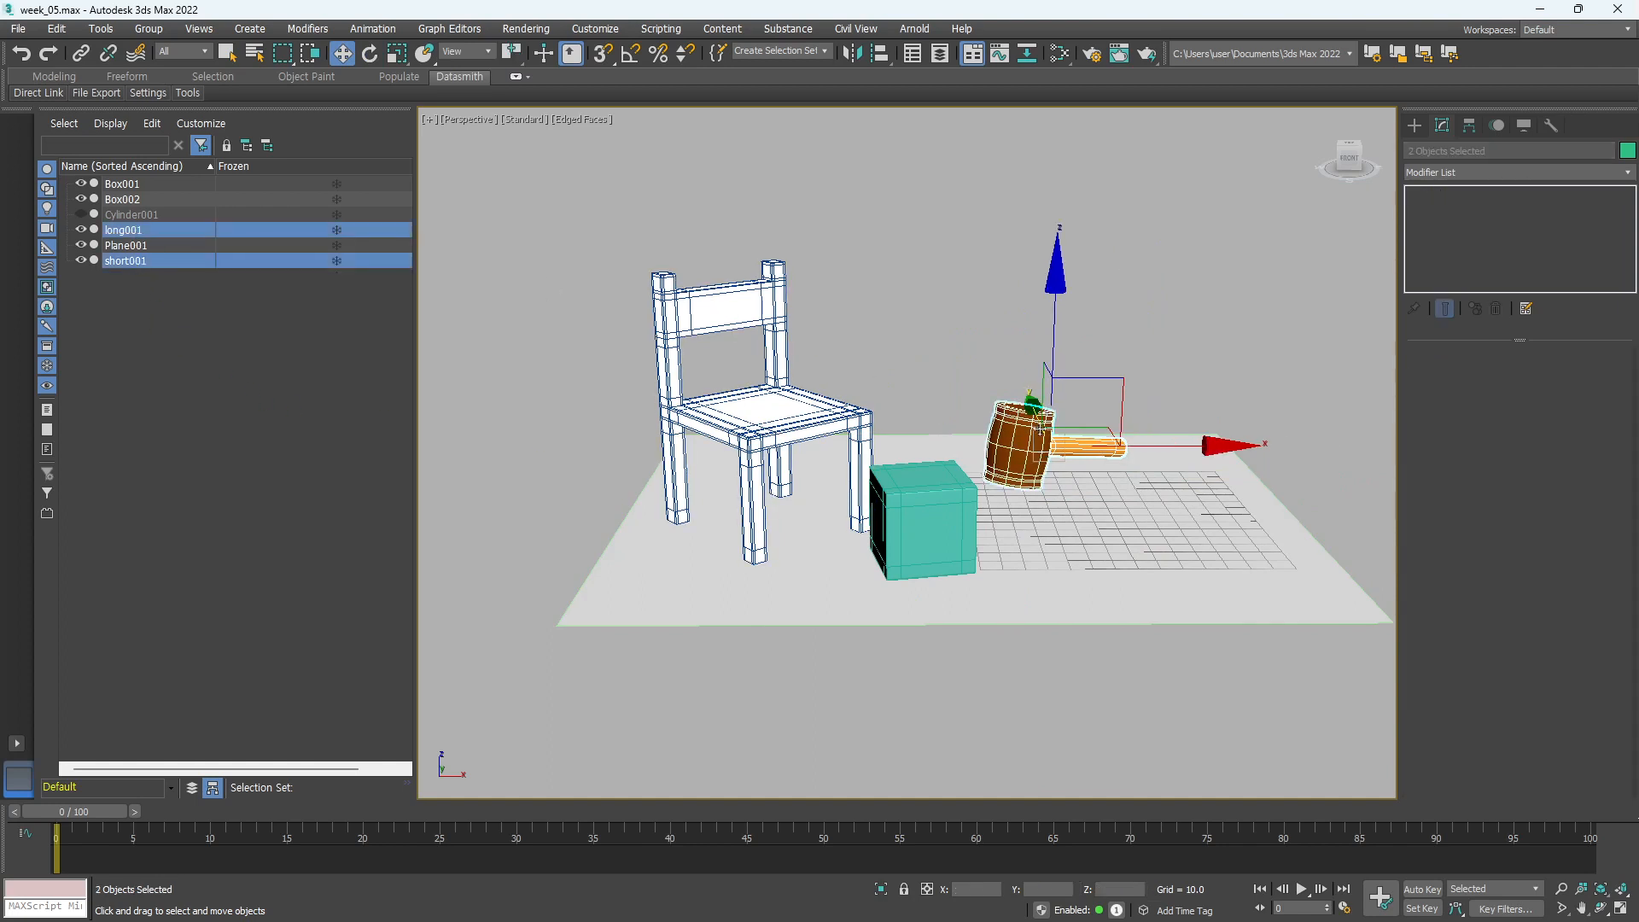
left_click_drag(1032, 407, 1066, 461)
left_click(871, 342)
Select the box, open the Slate Material Editor and collapse the chair material node
left_click(940, 478)
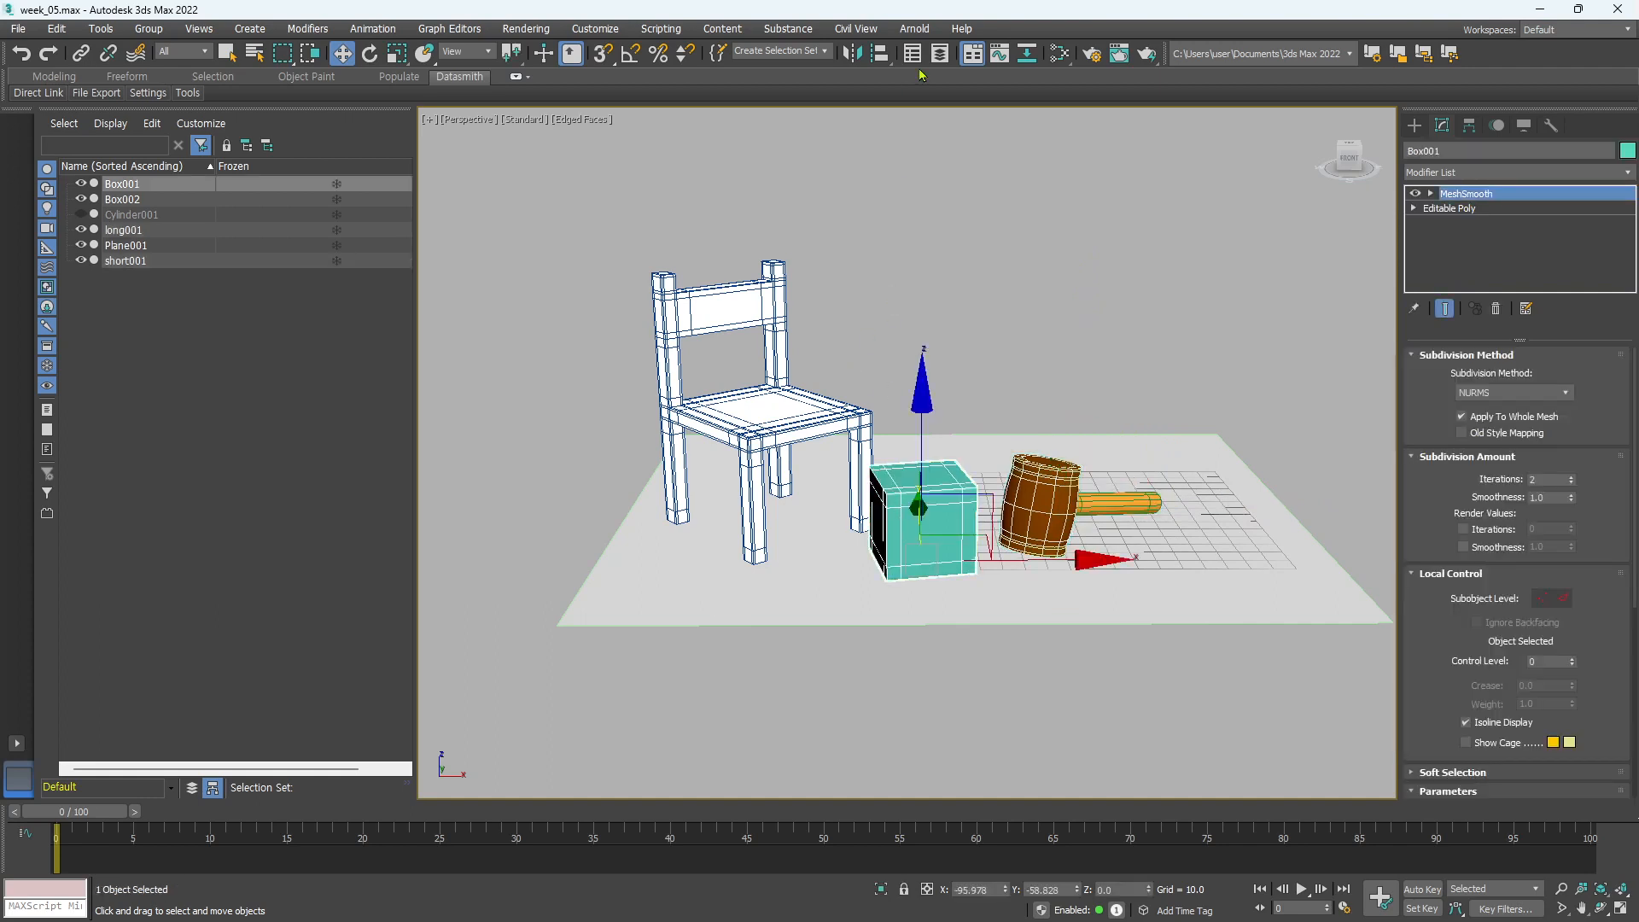
left_click(1058, 55)
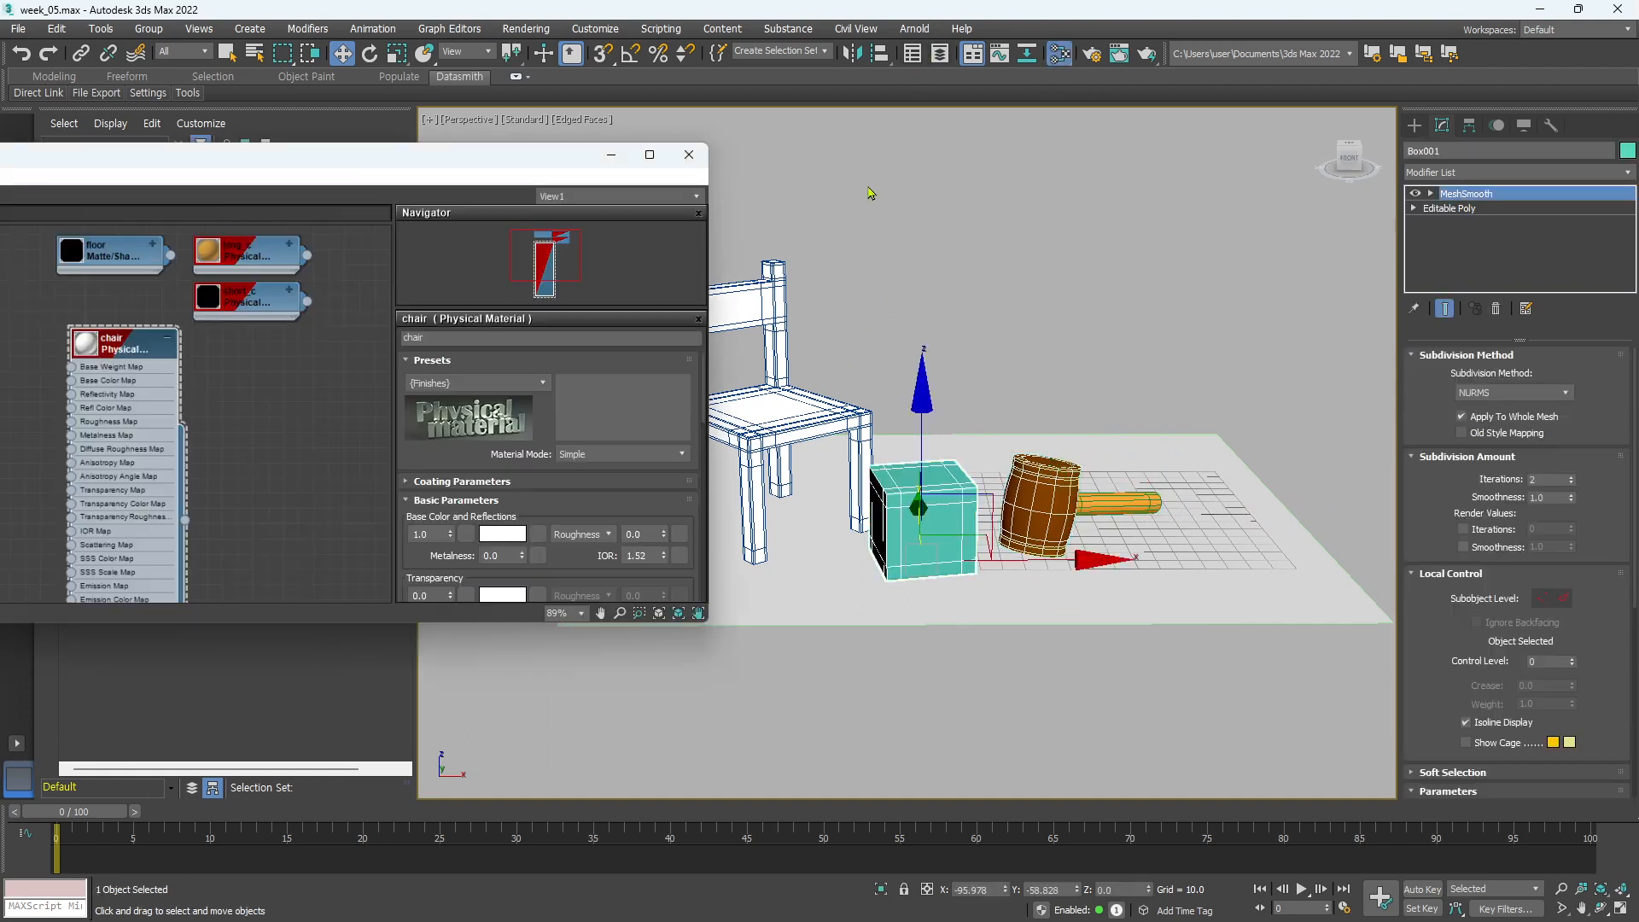
left_click(168, 340)
left_click_drag(222, 159, 570, 166)
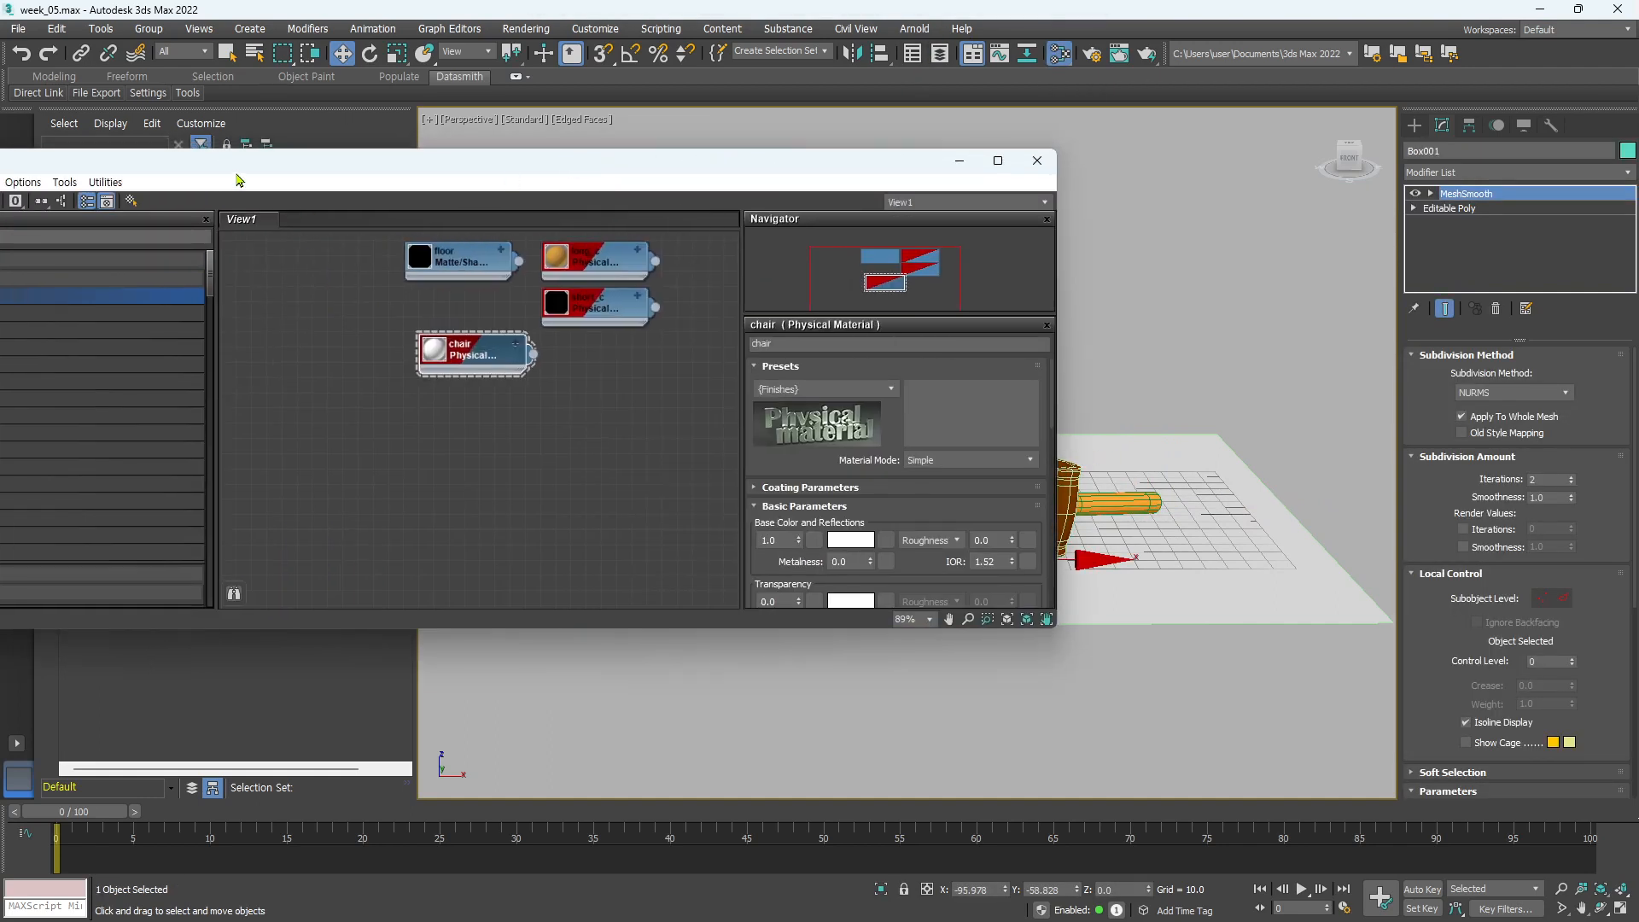
left_click_drag(237, 165, 399, 165)
Add a new Physical Material to the material graph and name it box
left_click(183, 293)
left_click_drag(183, 294, 533, 358)
right_click(521, 355)
left_click(436, 351)
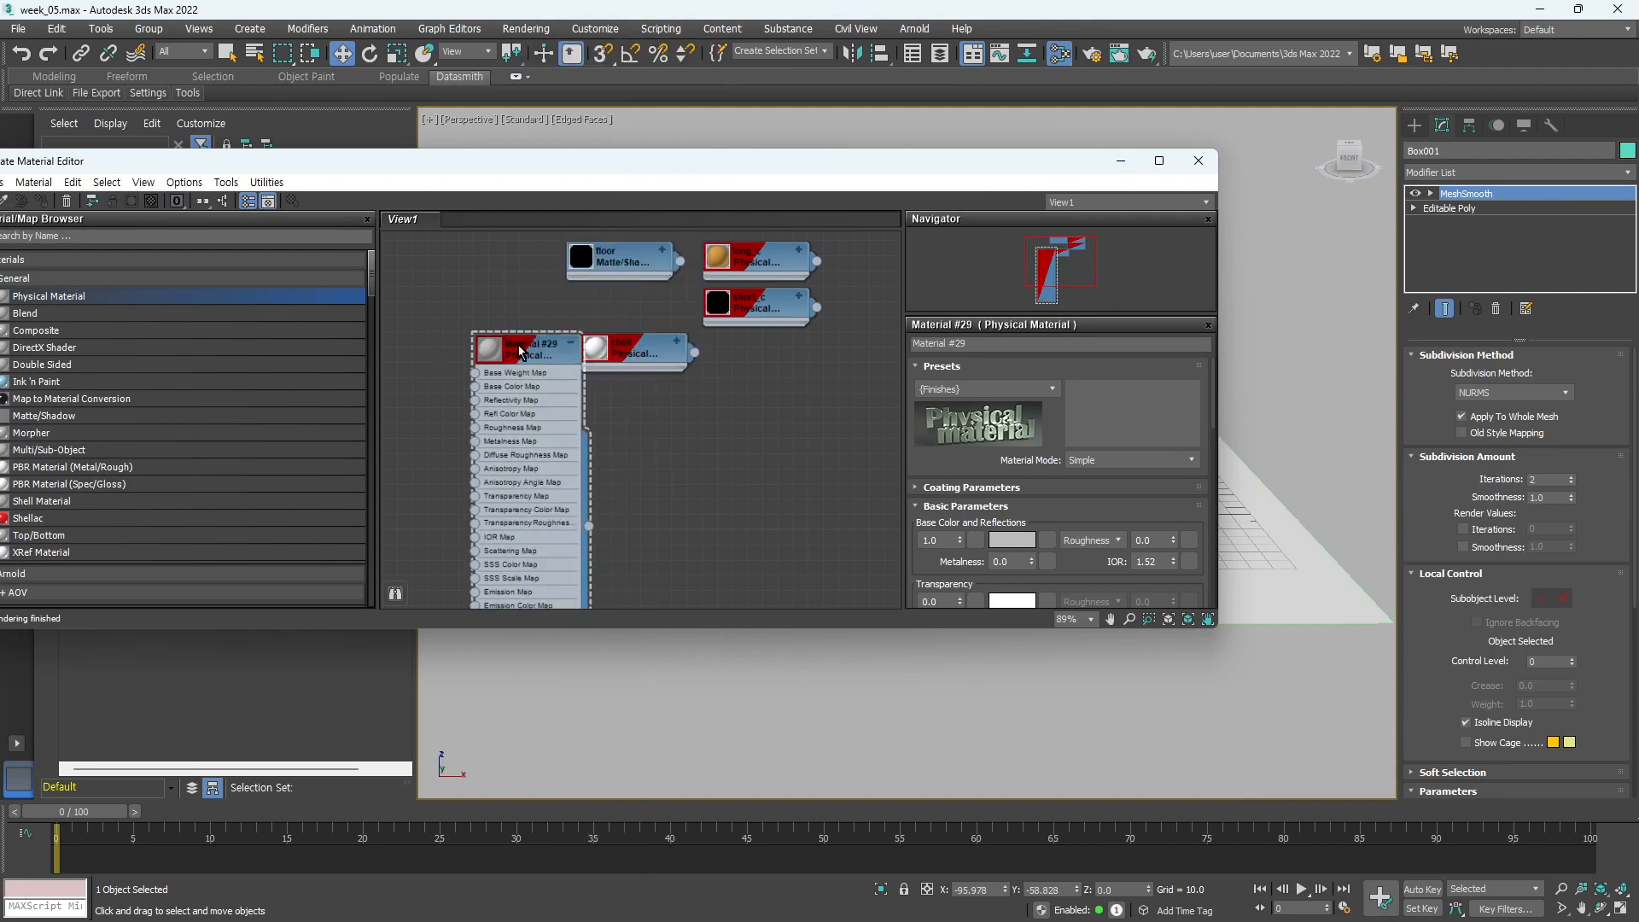
left_click(519, 352)
left_click(988, 342)
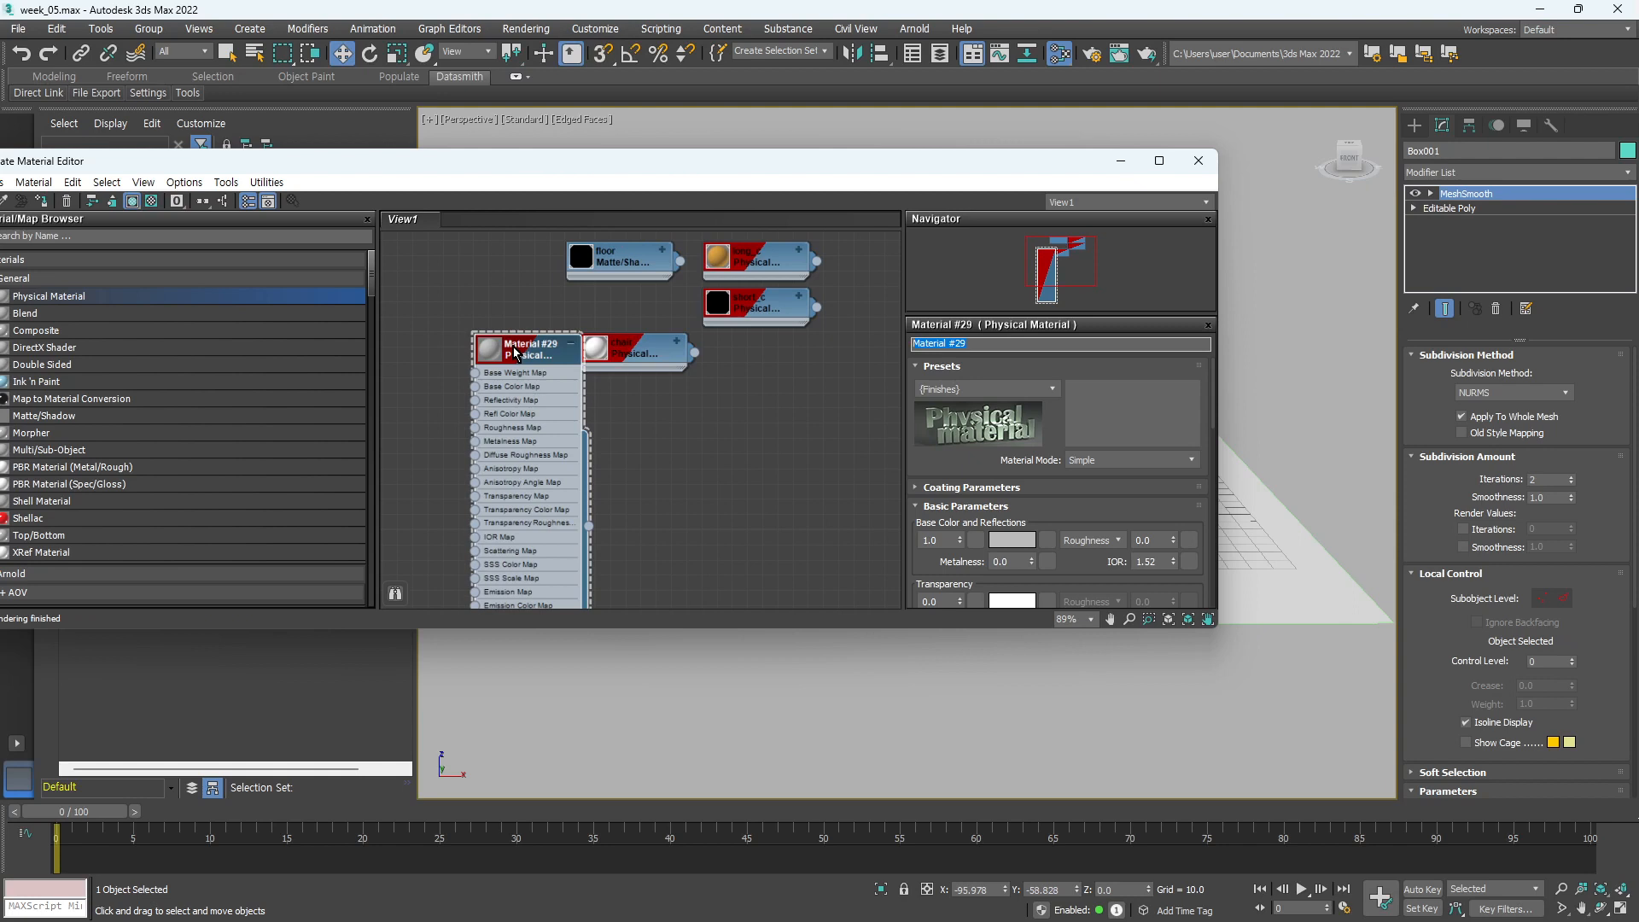
type("box")
Assign the box material to the box, apply the Glass (Thin Geometry) preset to it, and close the material editor
left_click_drag(924, 171, 536, 110)
left_click_drag(200, 474, 948, 512)
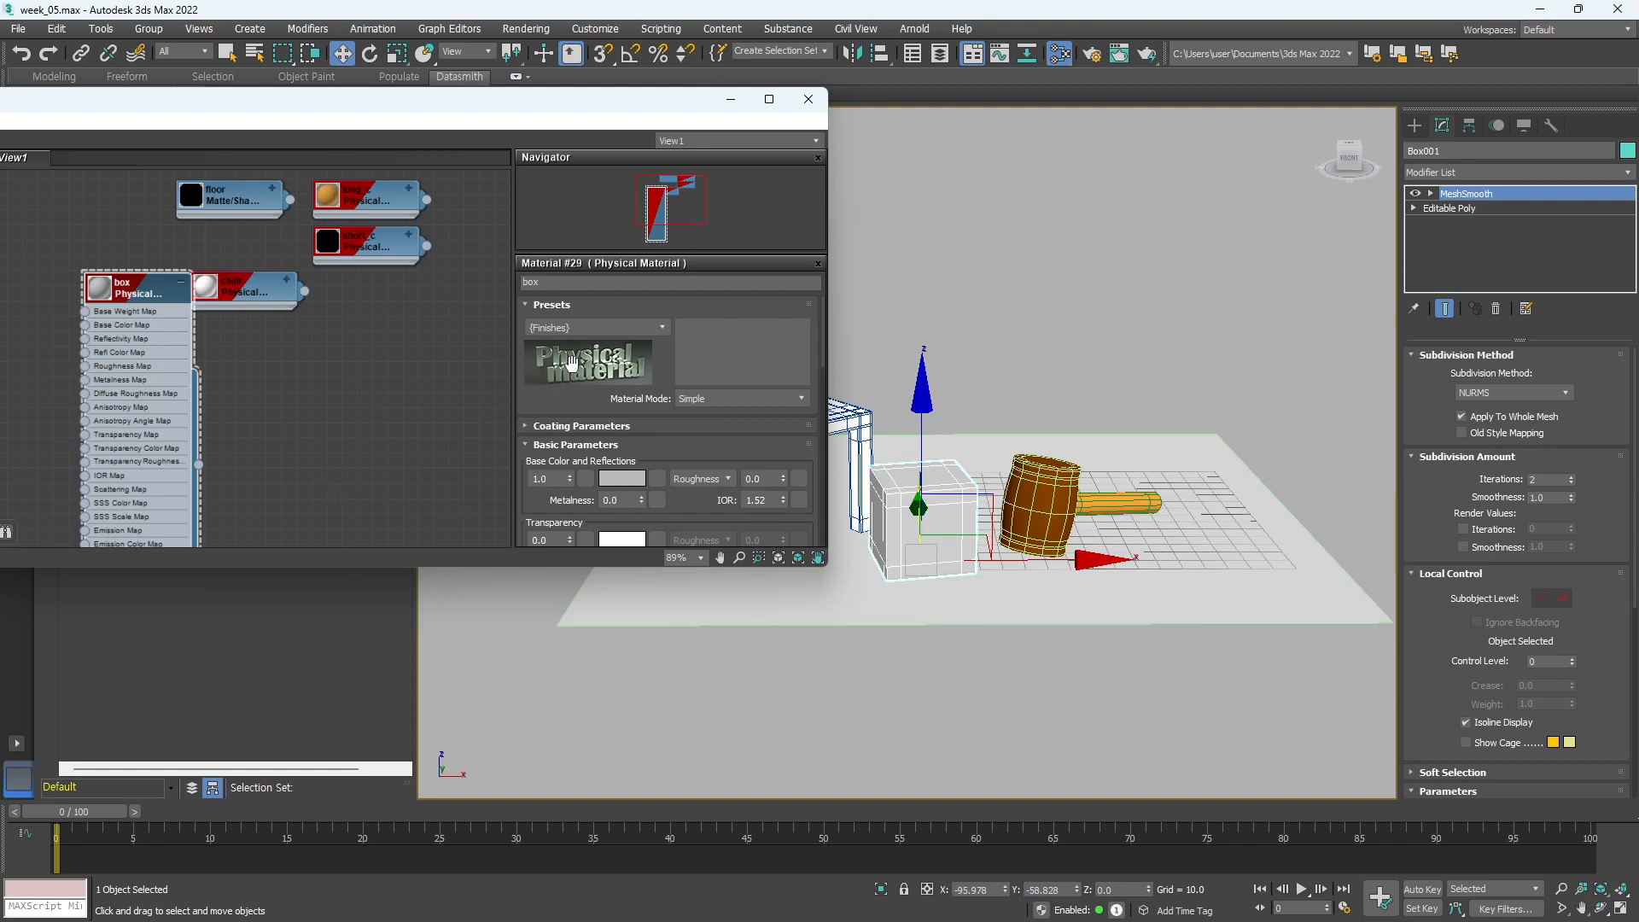
left_click(636, 335)
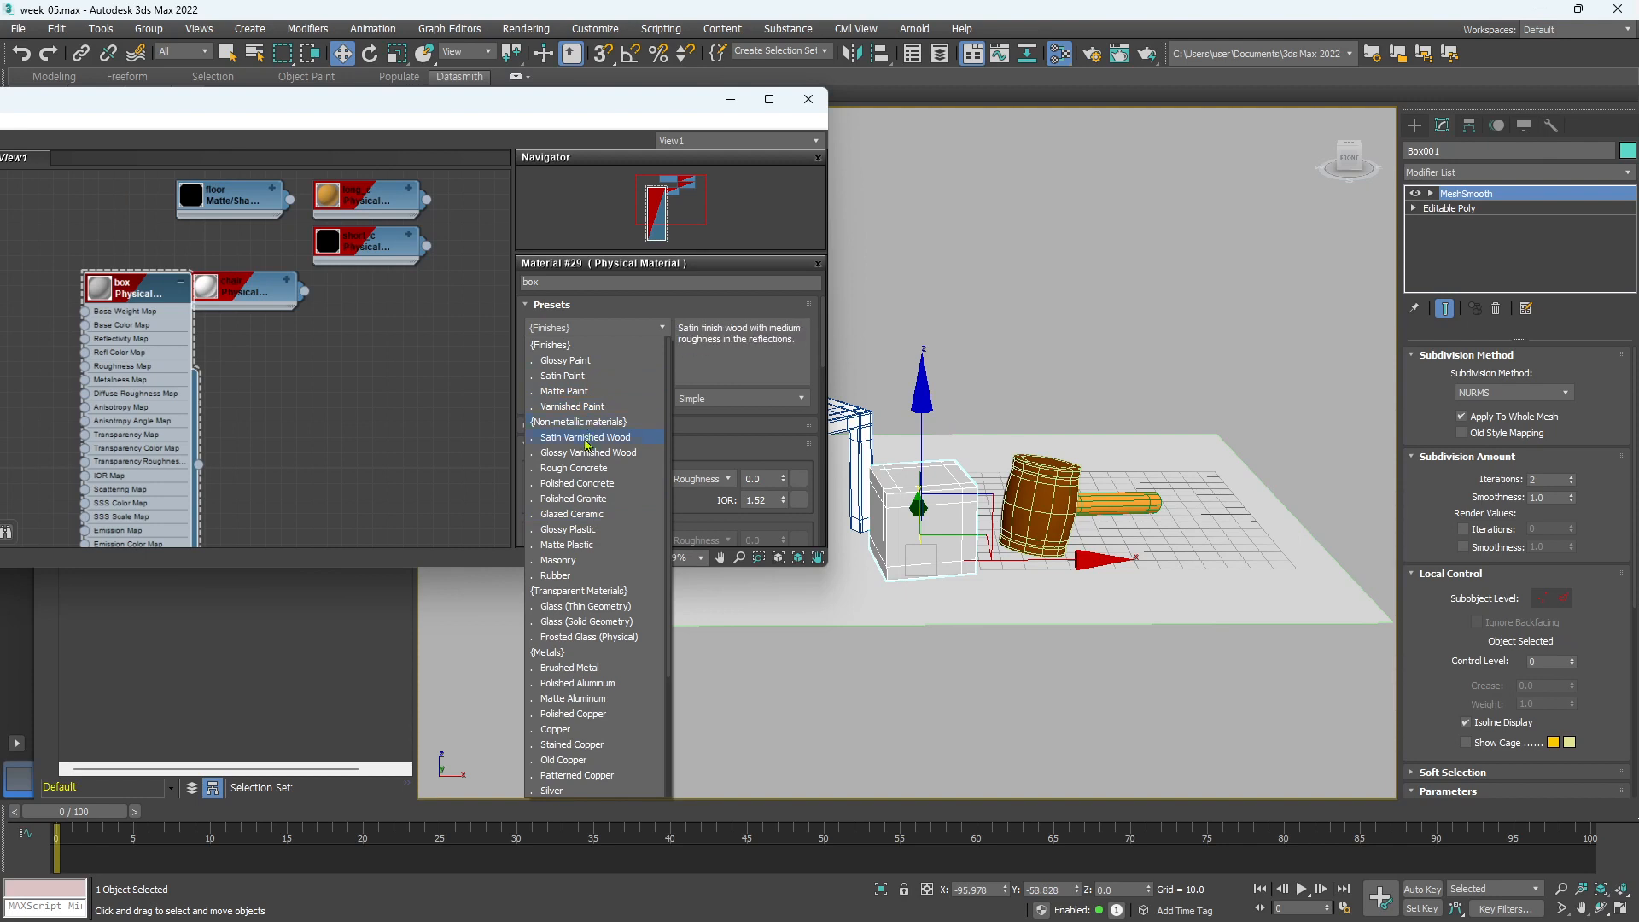
scroll(600, 708, "down", 1)
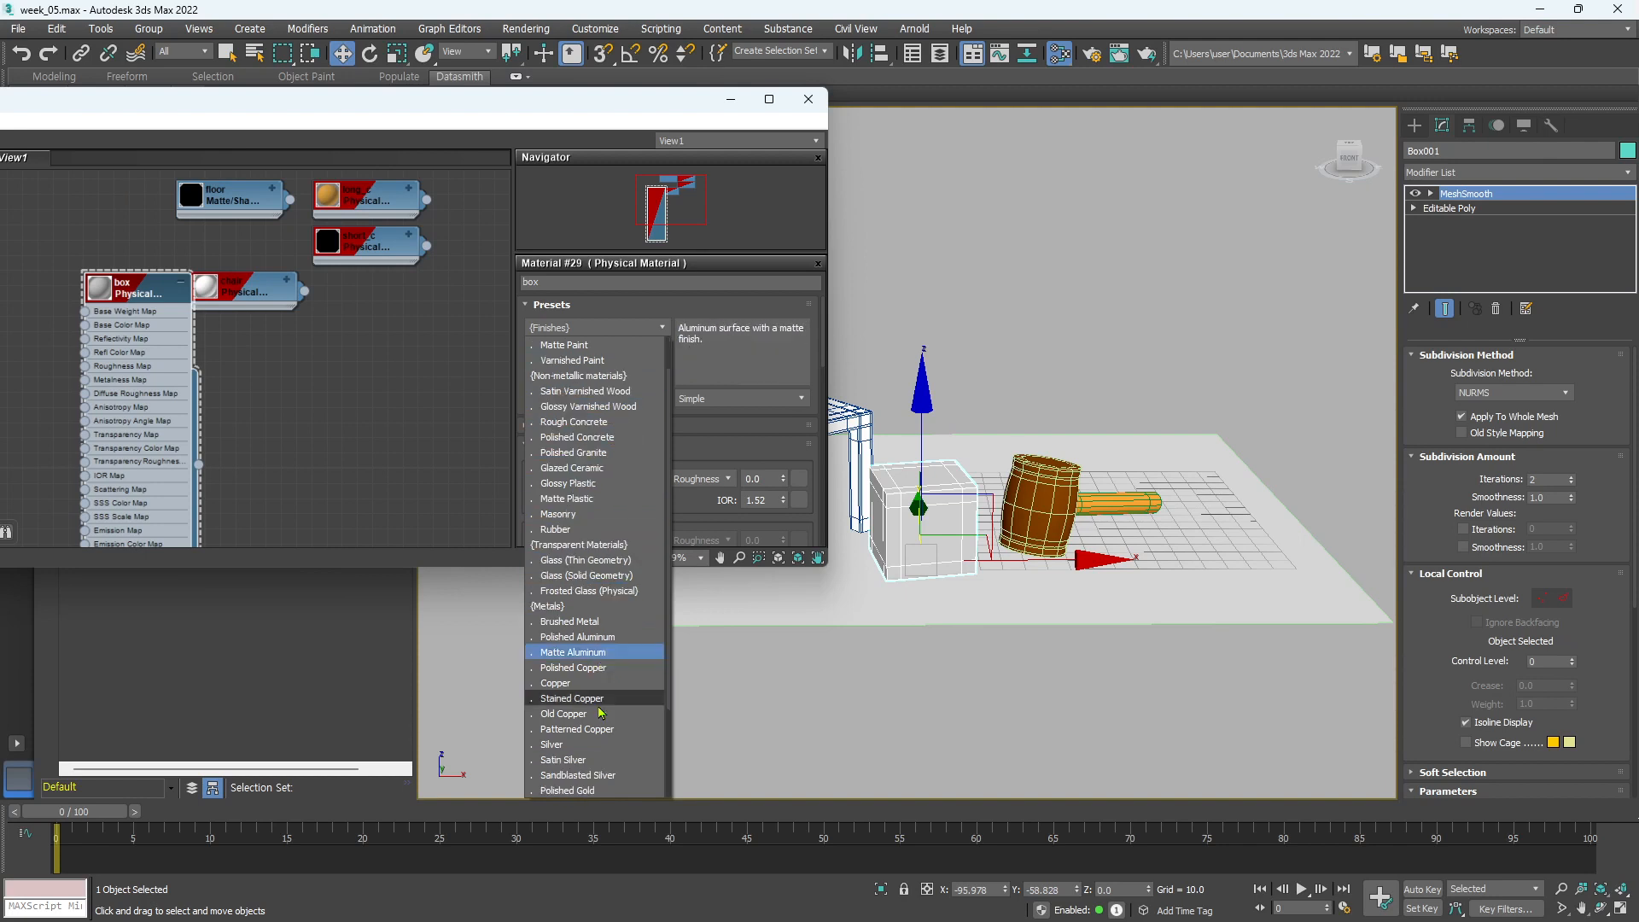
left_click(597, 561)
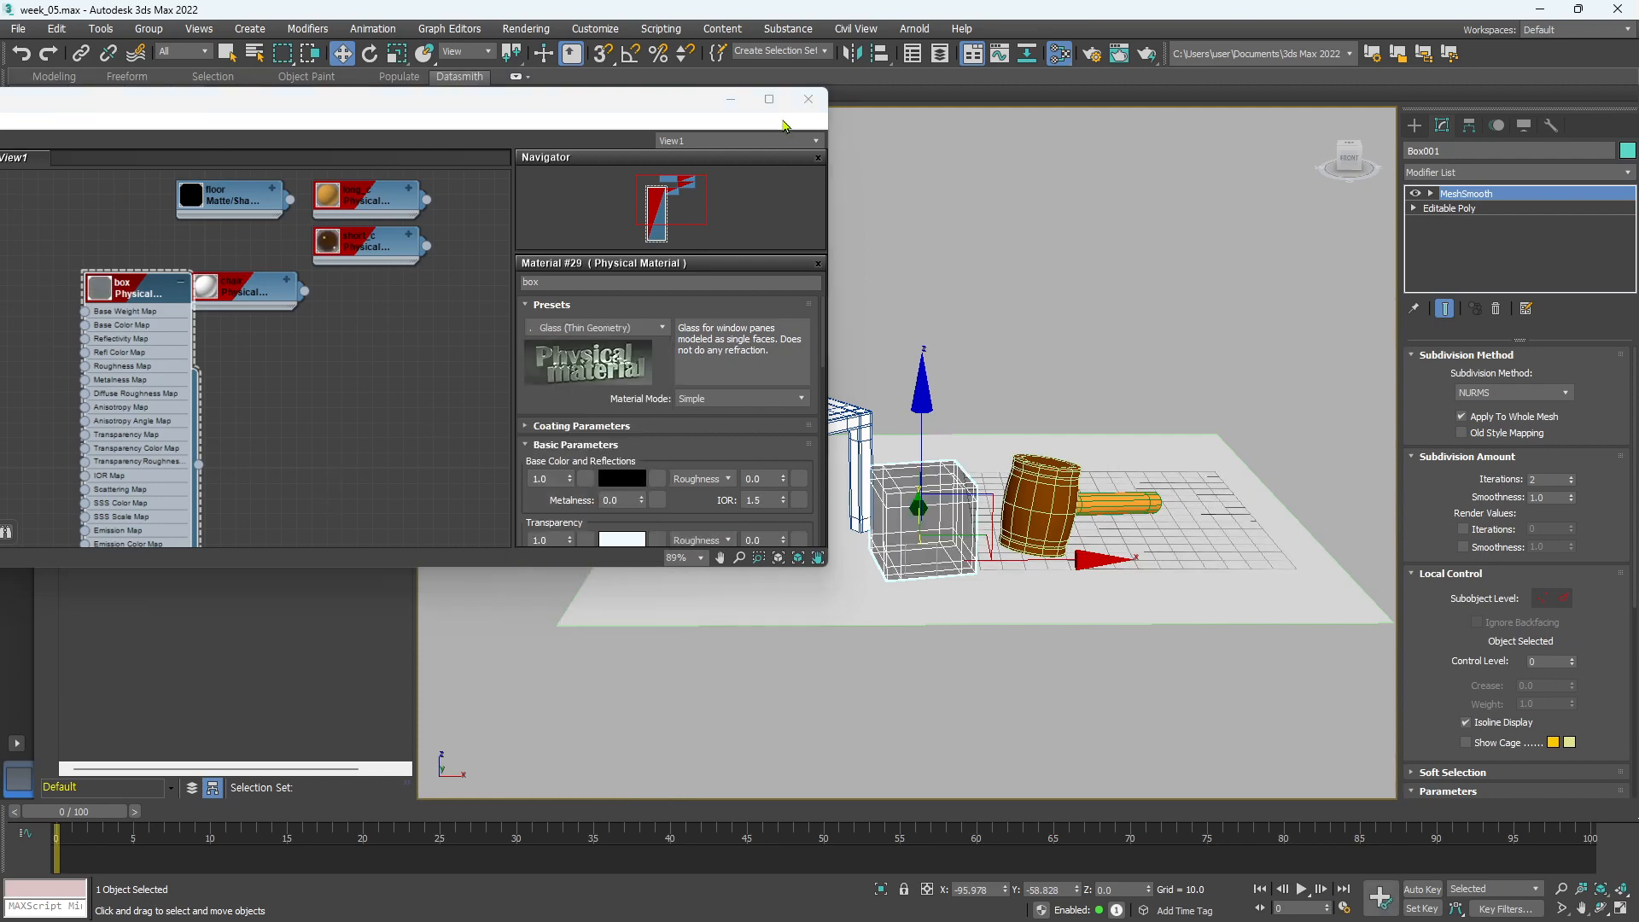
left_click(809, 101)
Move the floor plane along X toward the chair, to about X -92.4
middle_click_drag(1061, 389, 1028, 410)
left_click(1163, 628)
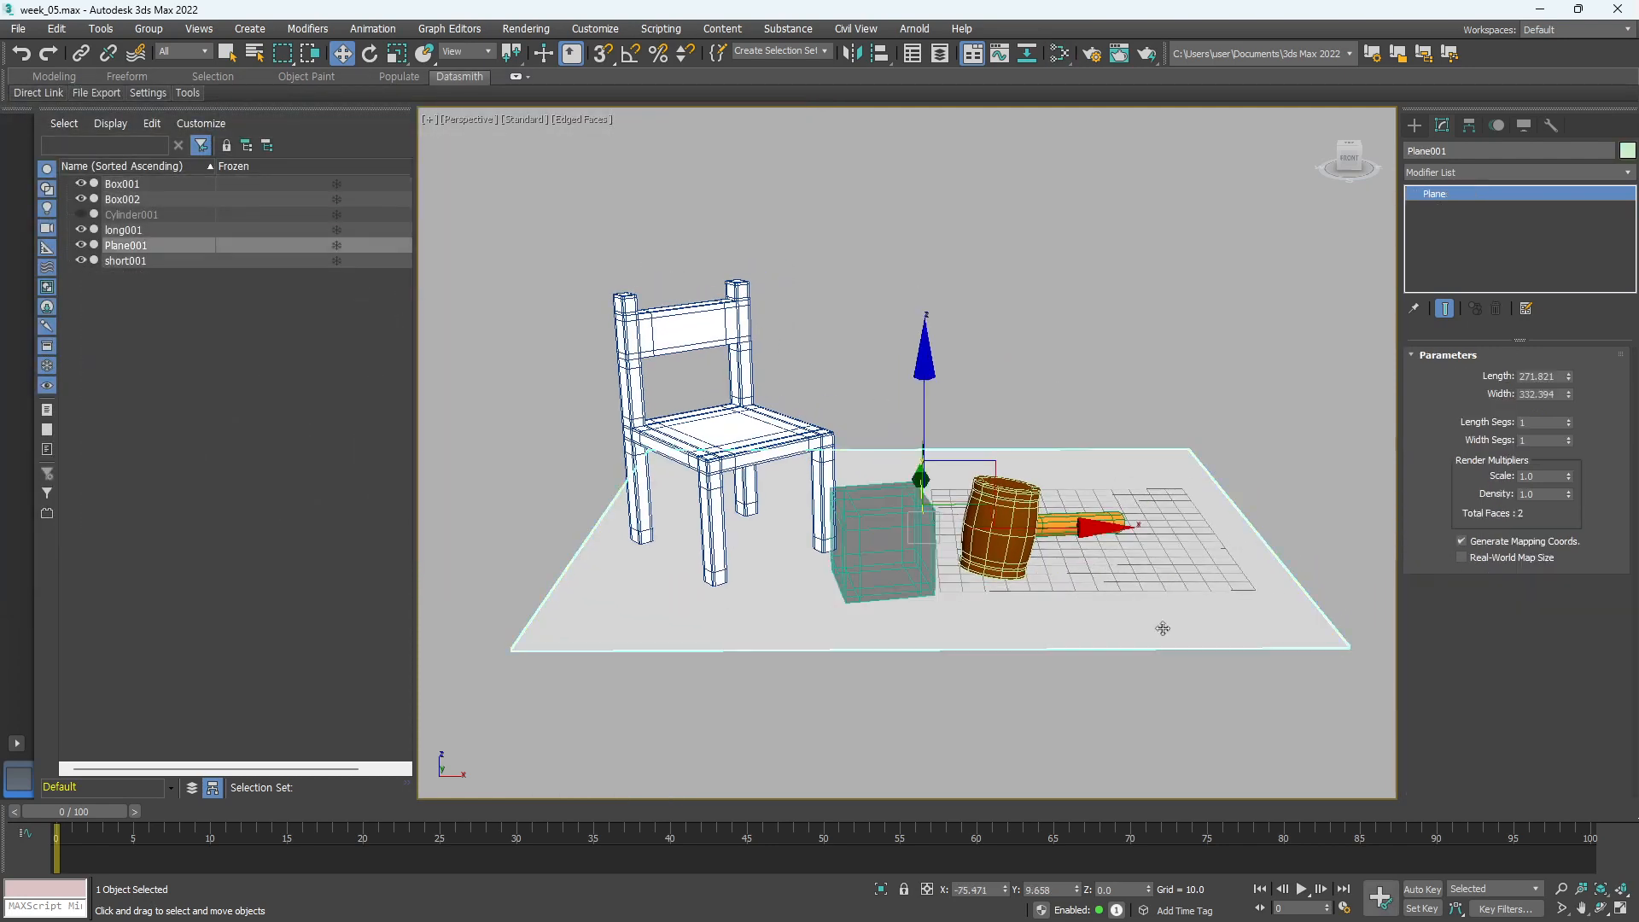
left_click_drag(1108, 530, 1075, 534)
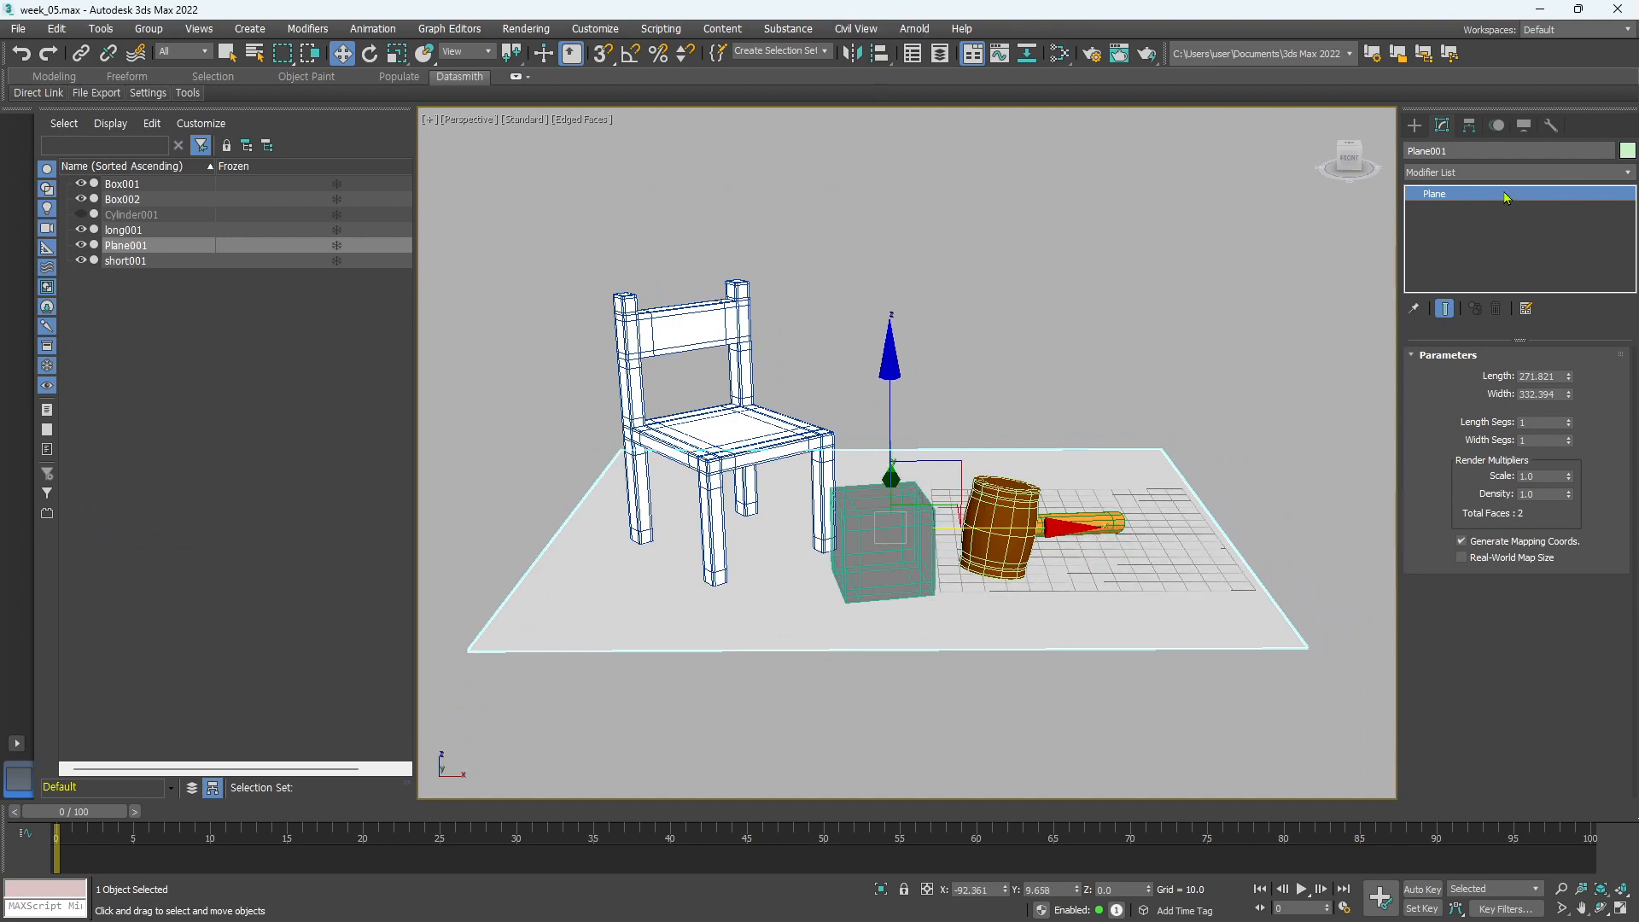
left_click(1415, 126)
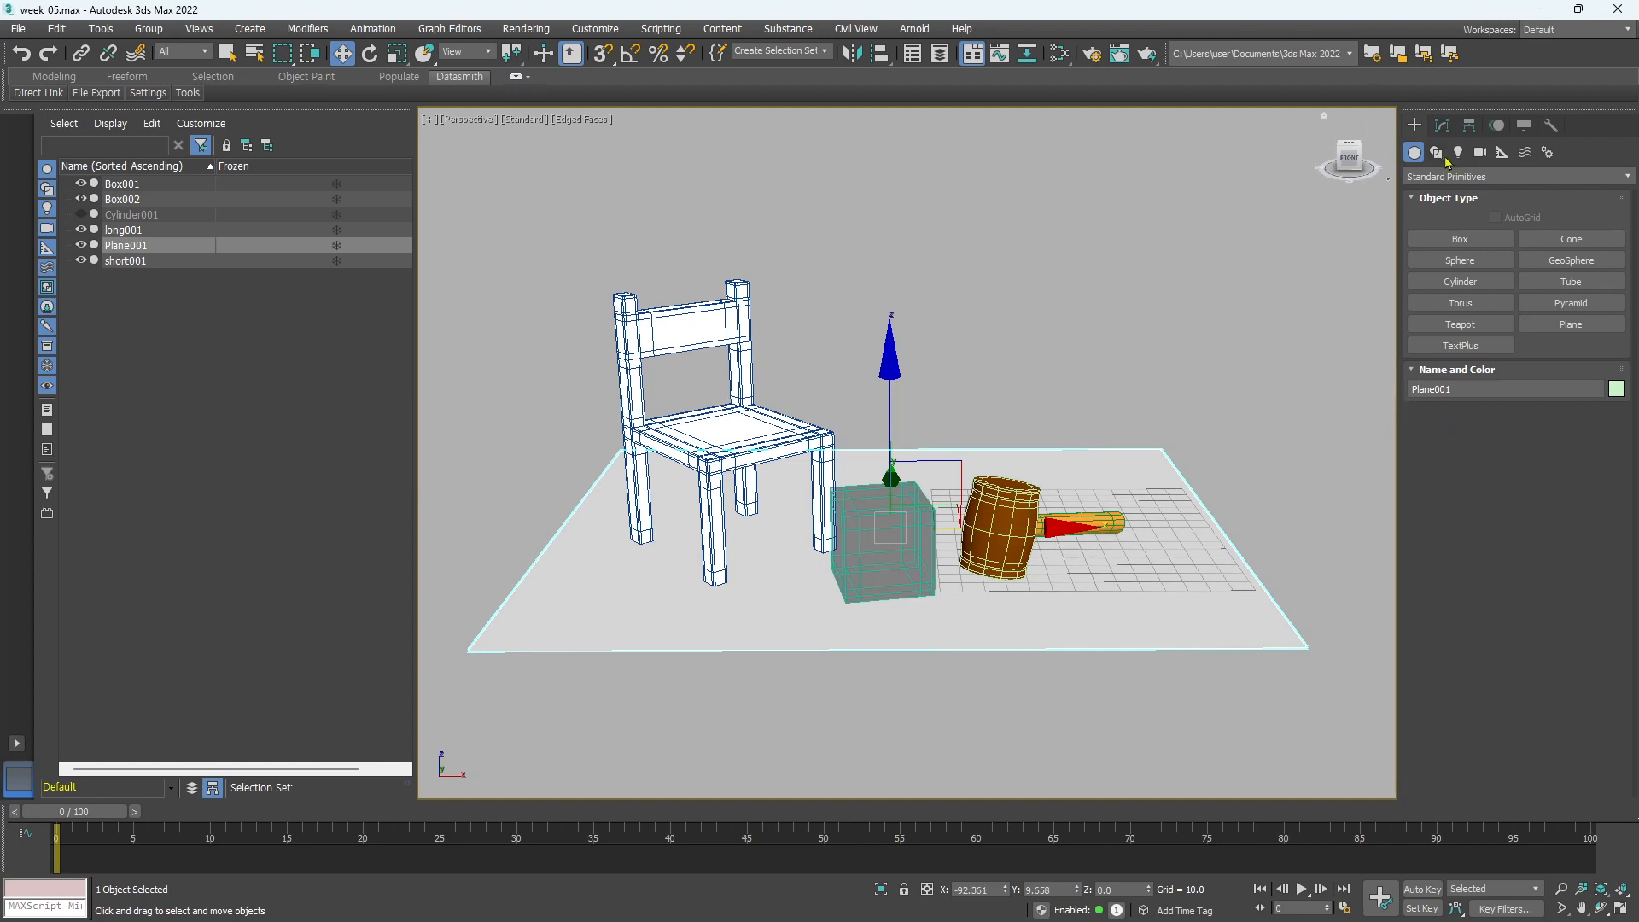
In the front view, group the hammer's handle and head, long001 and short001, with the default group name
middle_click_drag(1123, 413, 1120, 439)
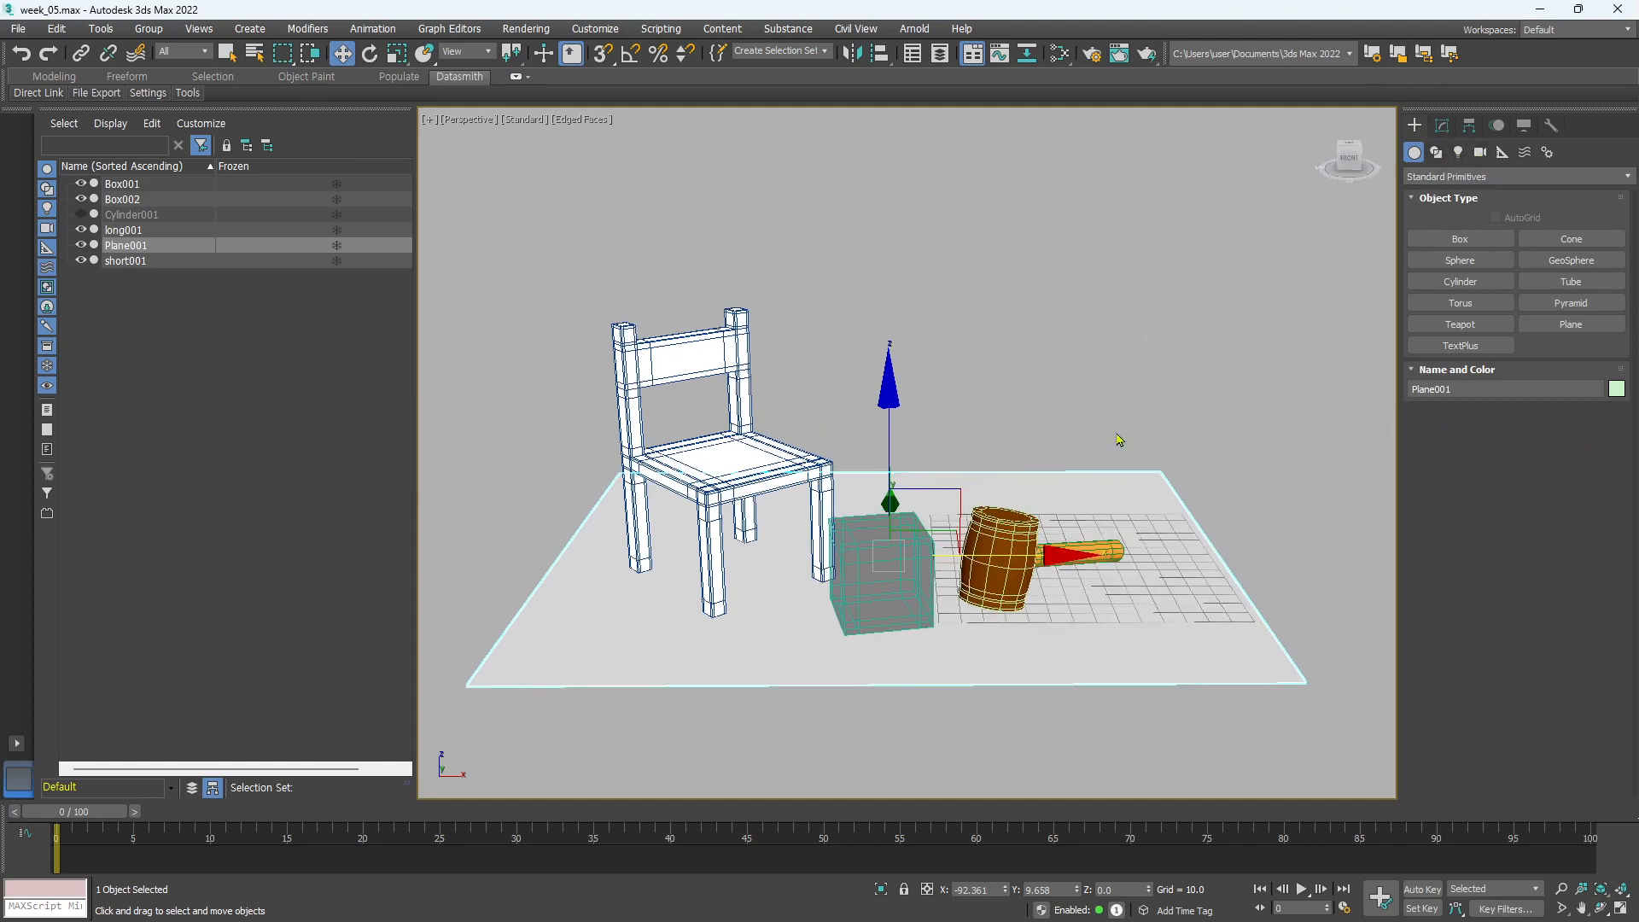
key("f")
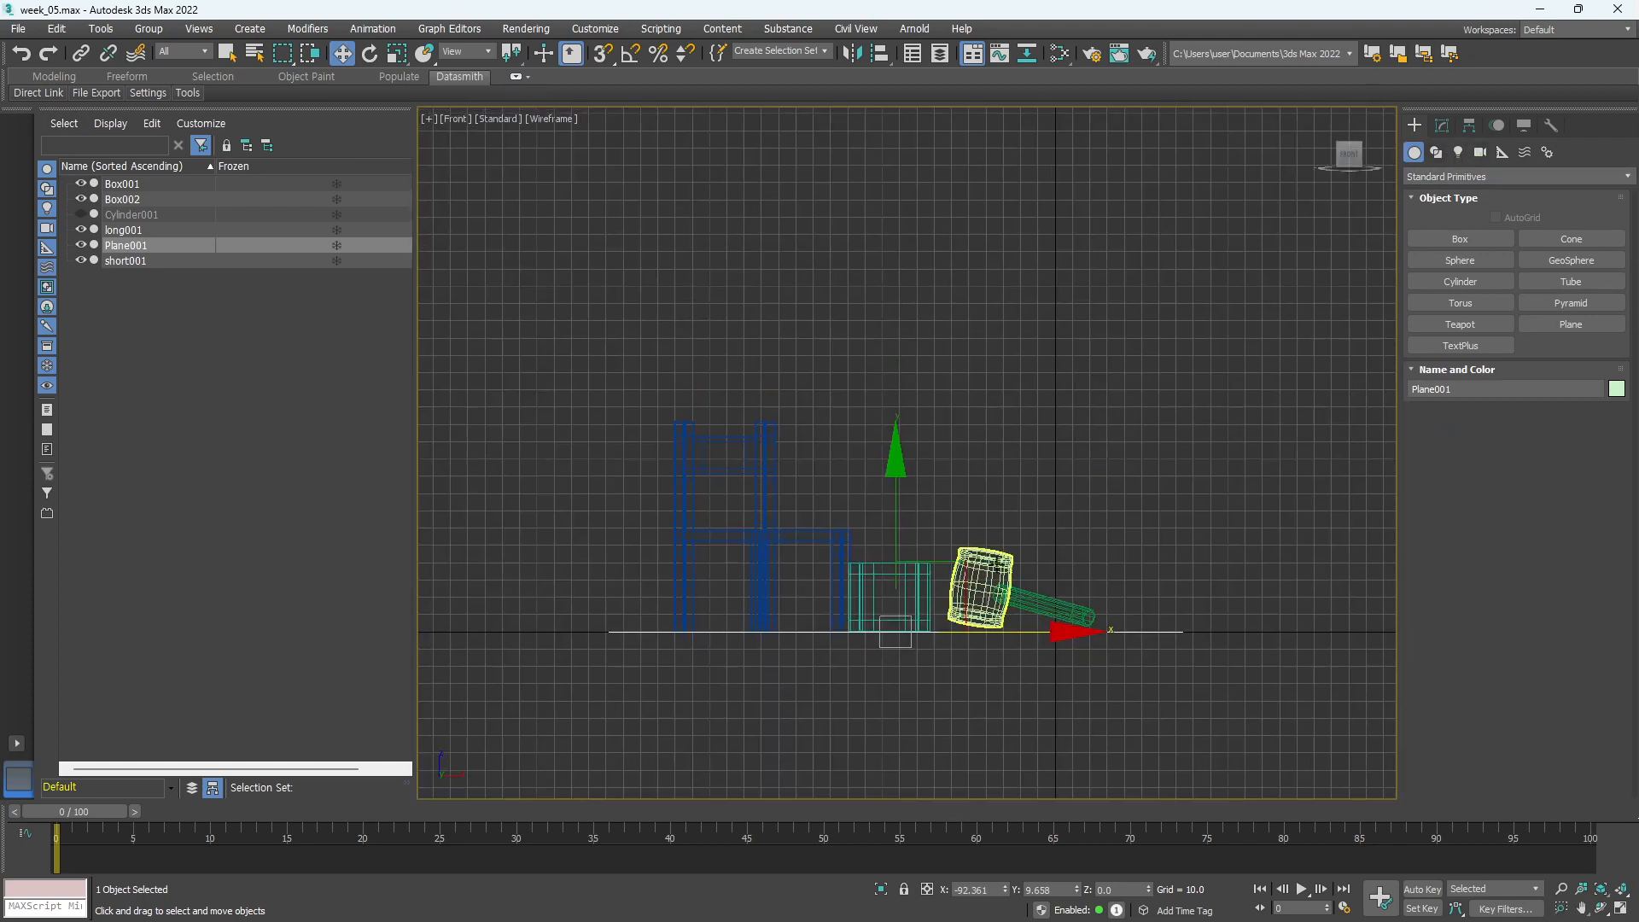
left_click(990, 565)
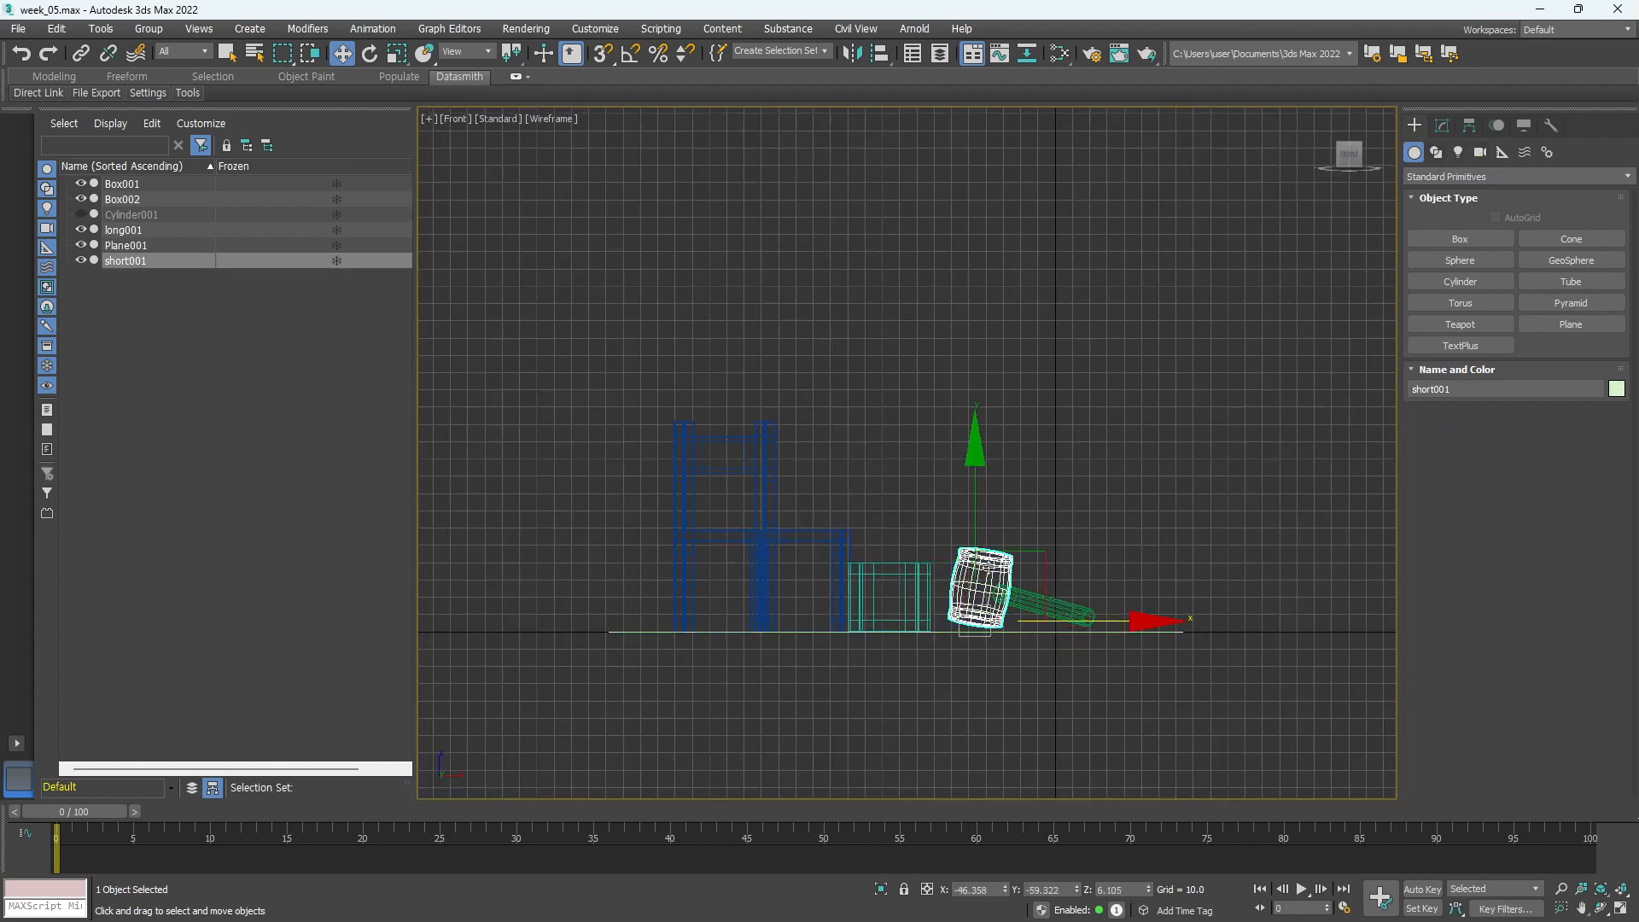
left_click(174, 230)
left_click(155, 261)
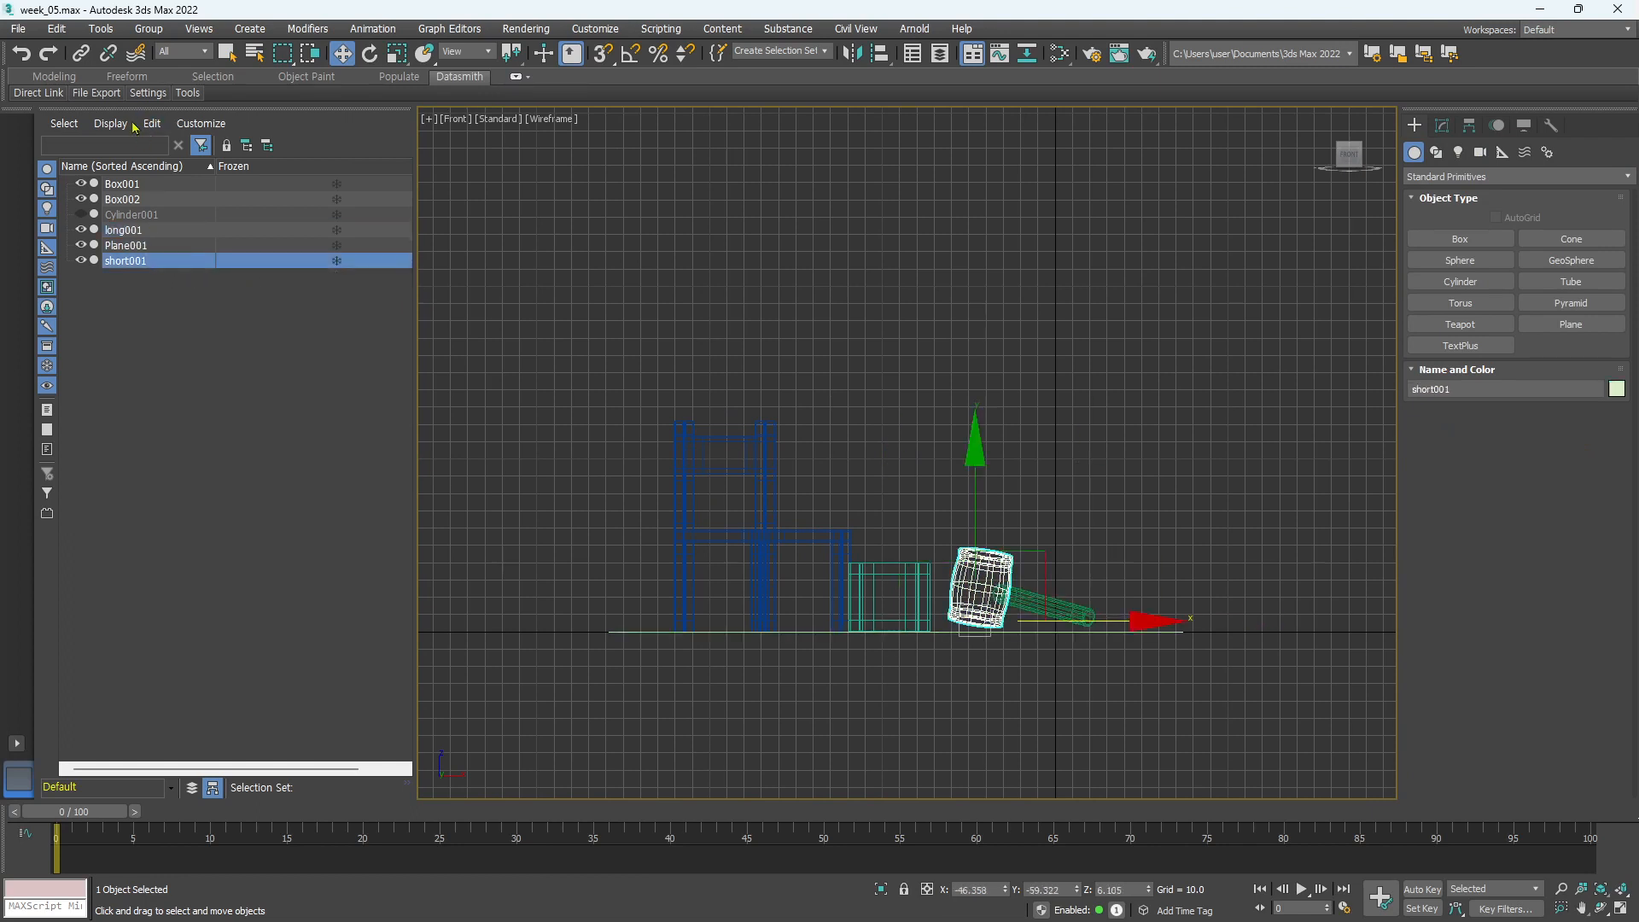
left_click(82, 52)
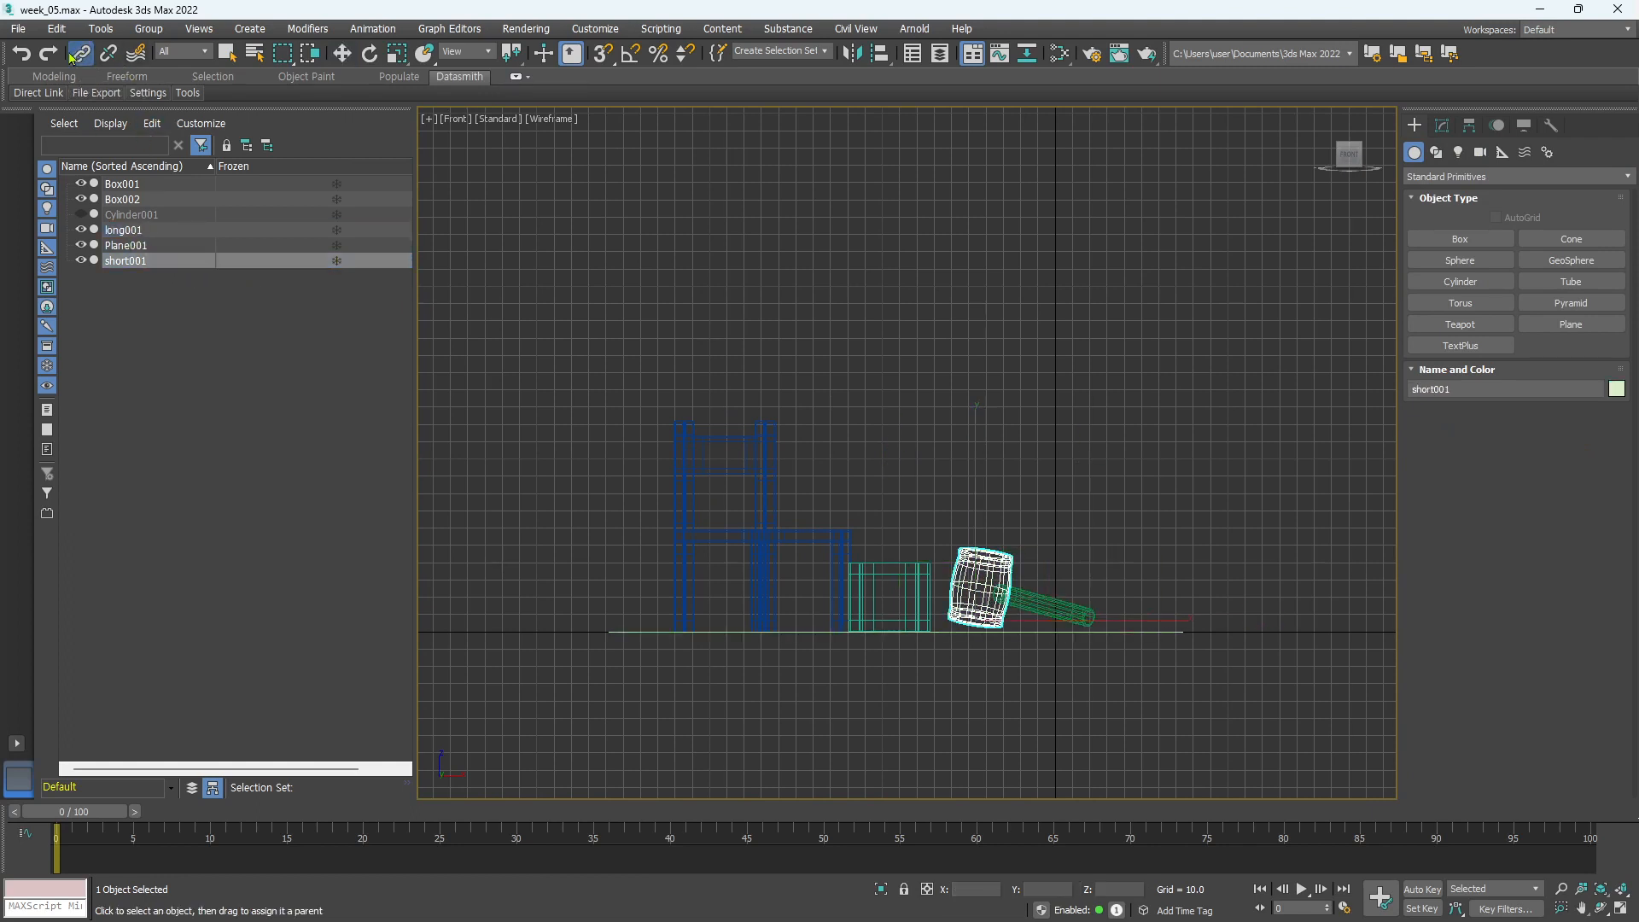
left_click(341, 53)
left_click(156, 230, "ctrl")
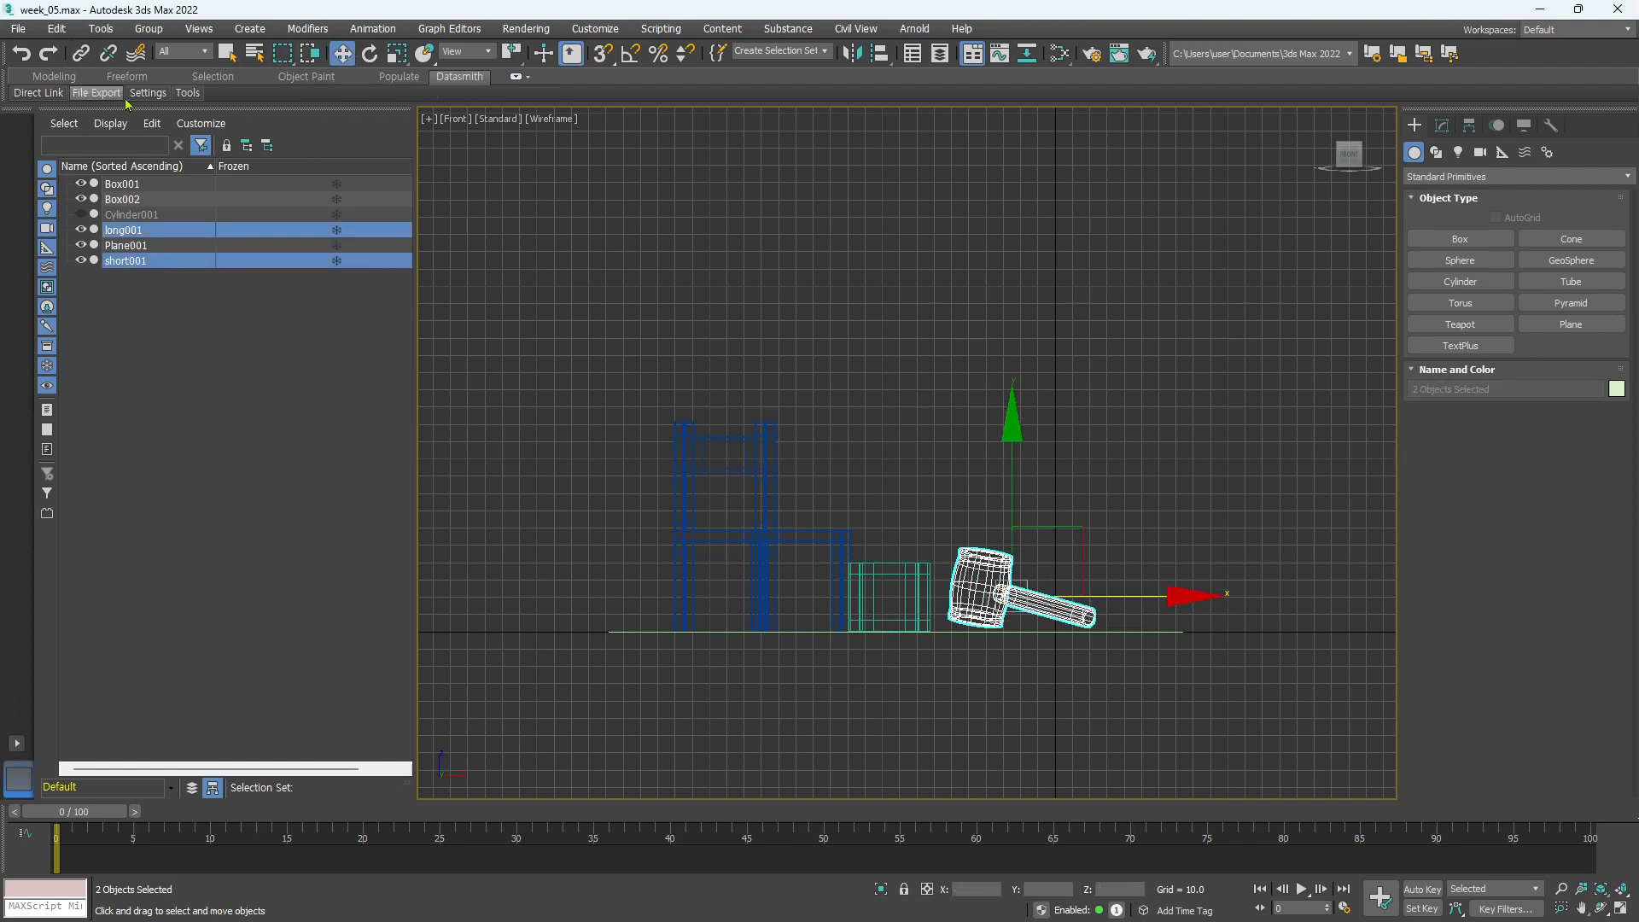
left_click(148, 28)
left_click(153, 55)
left_click(848, 501)
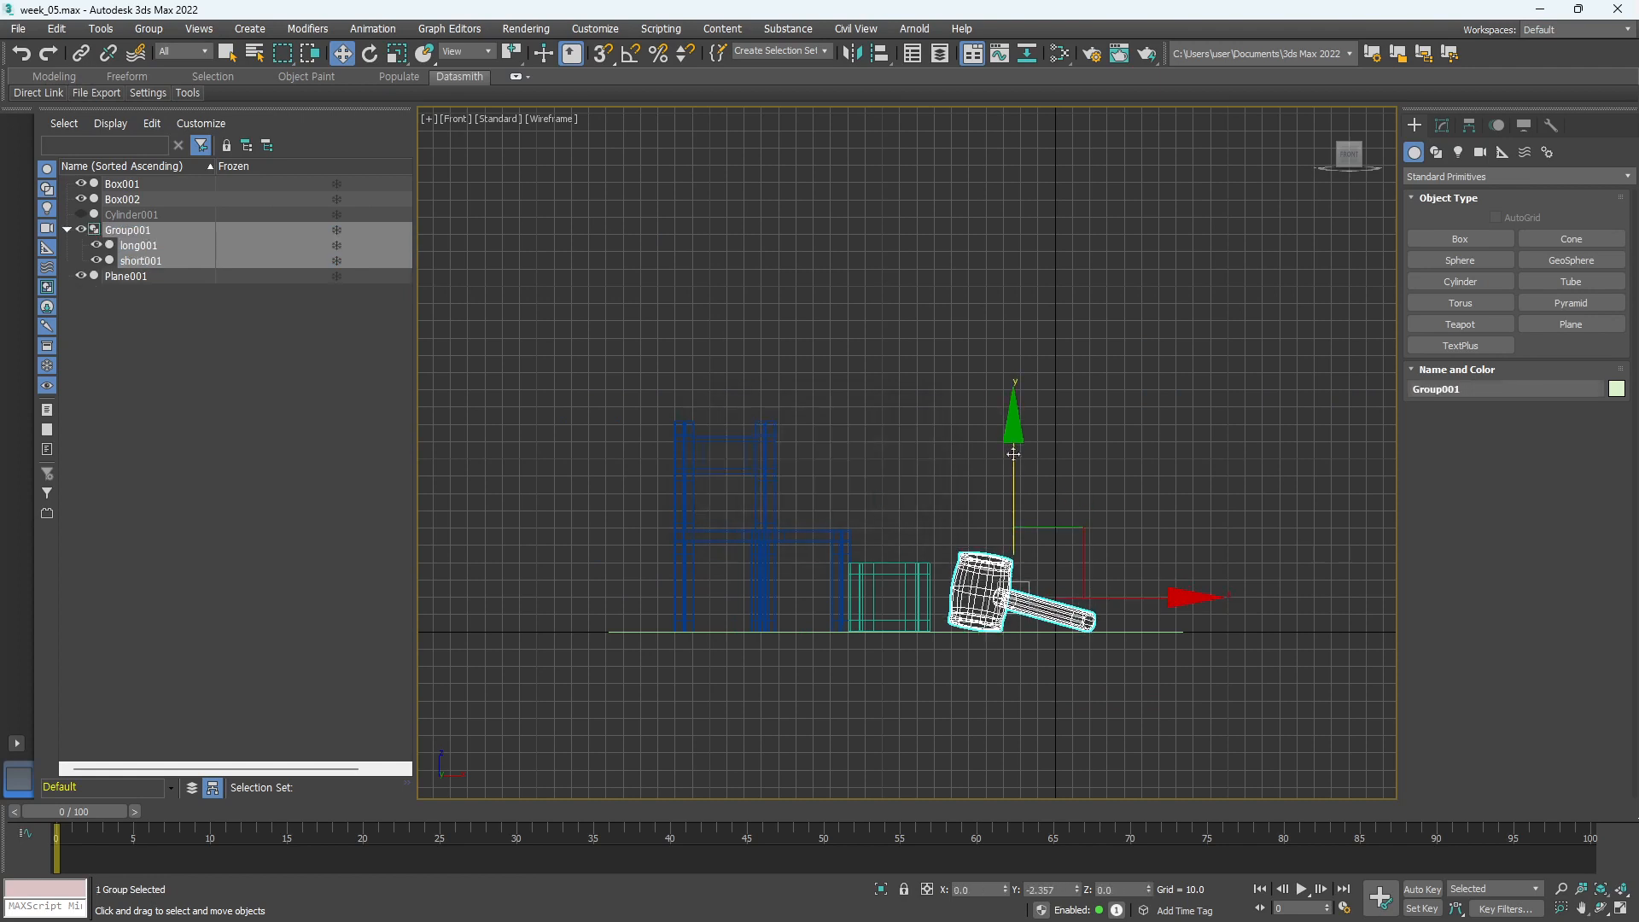
Create a targeted Arnold light in the front view, high beside the hammer and aimed below the chair, with about 677 target distance
scroll(1245, 597, "up", 4)
middle_click_drag(1127, 567, 1173, 556)
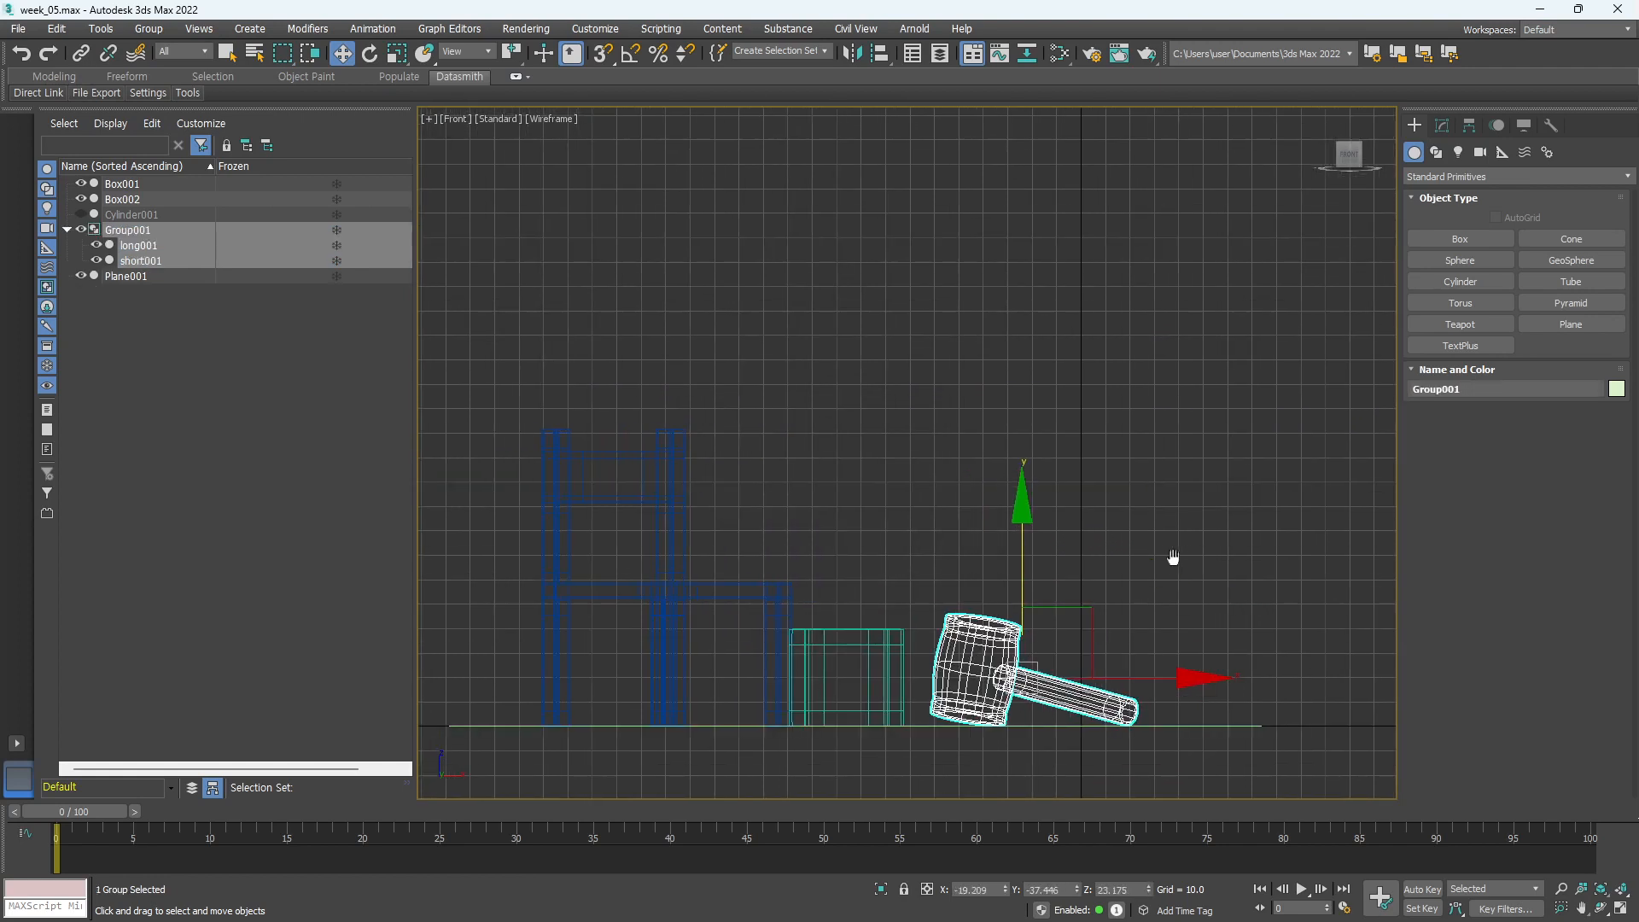
left_click(1461, 153)
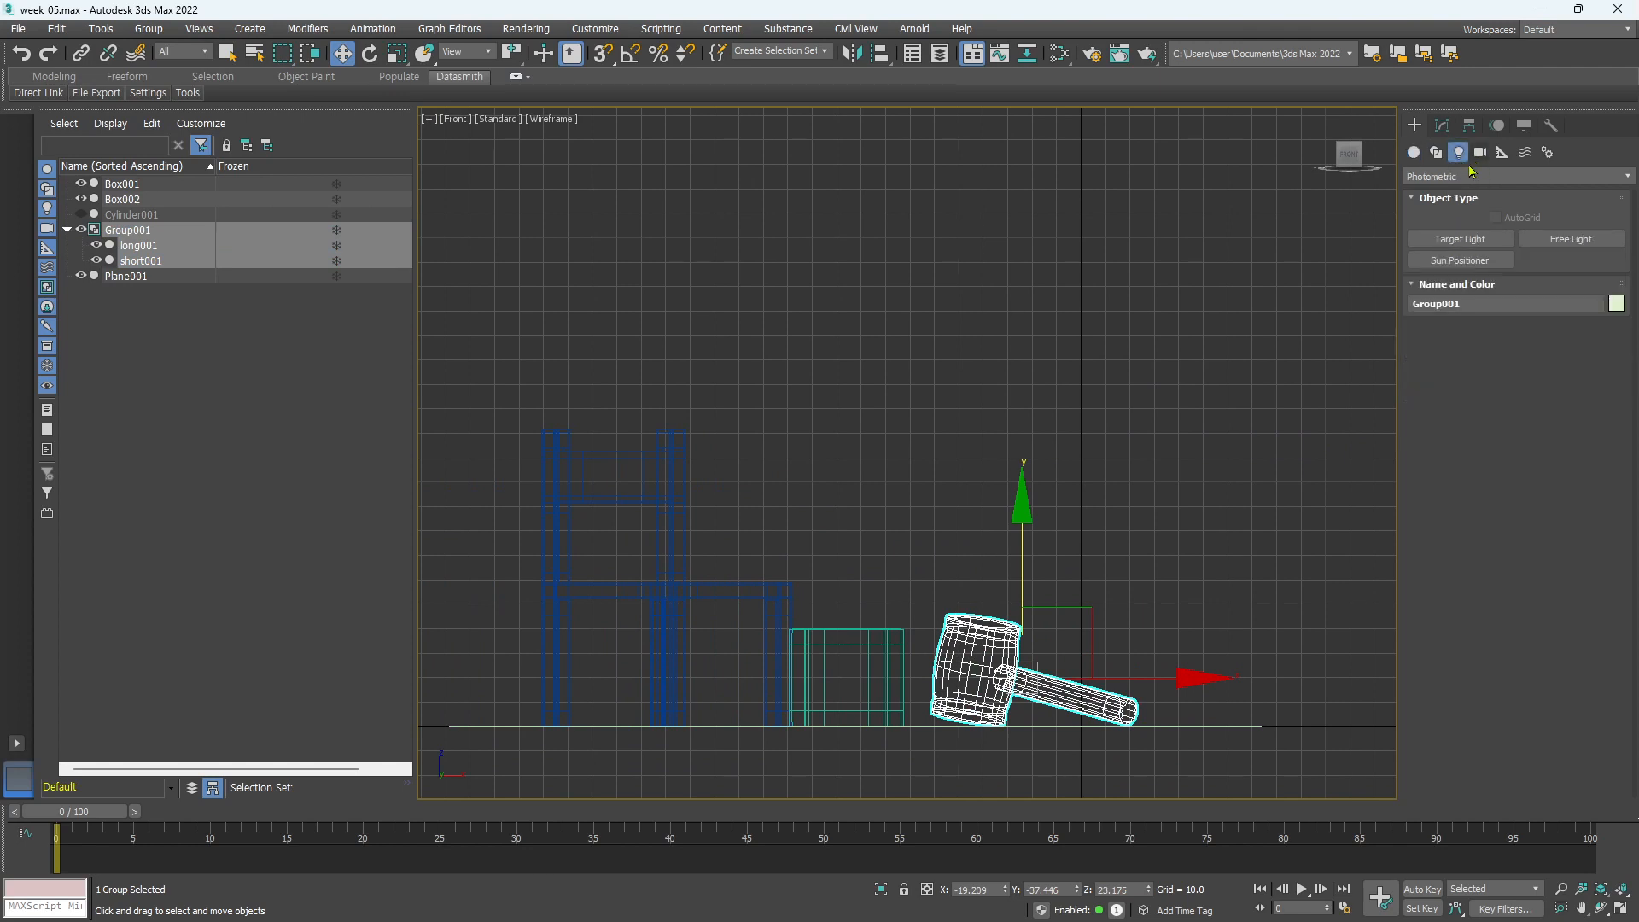
left_click(1419, 181)
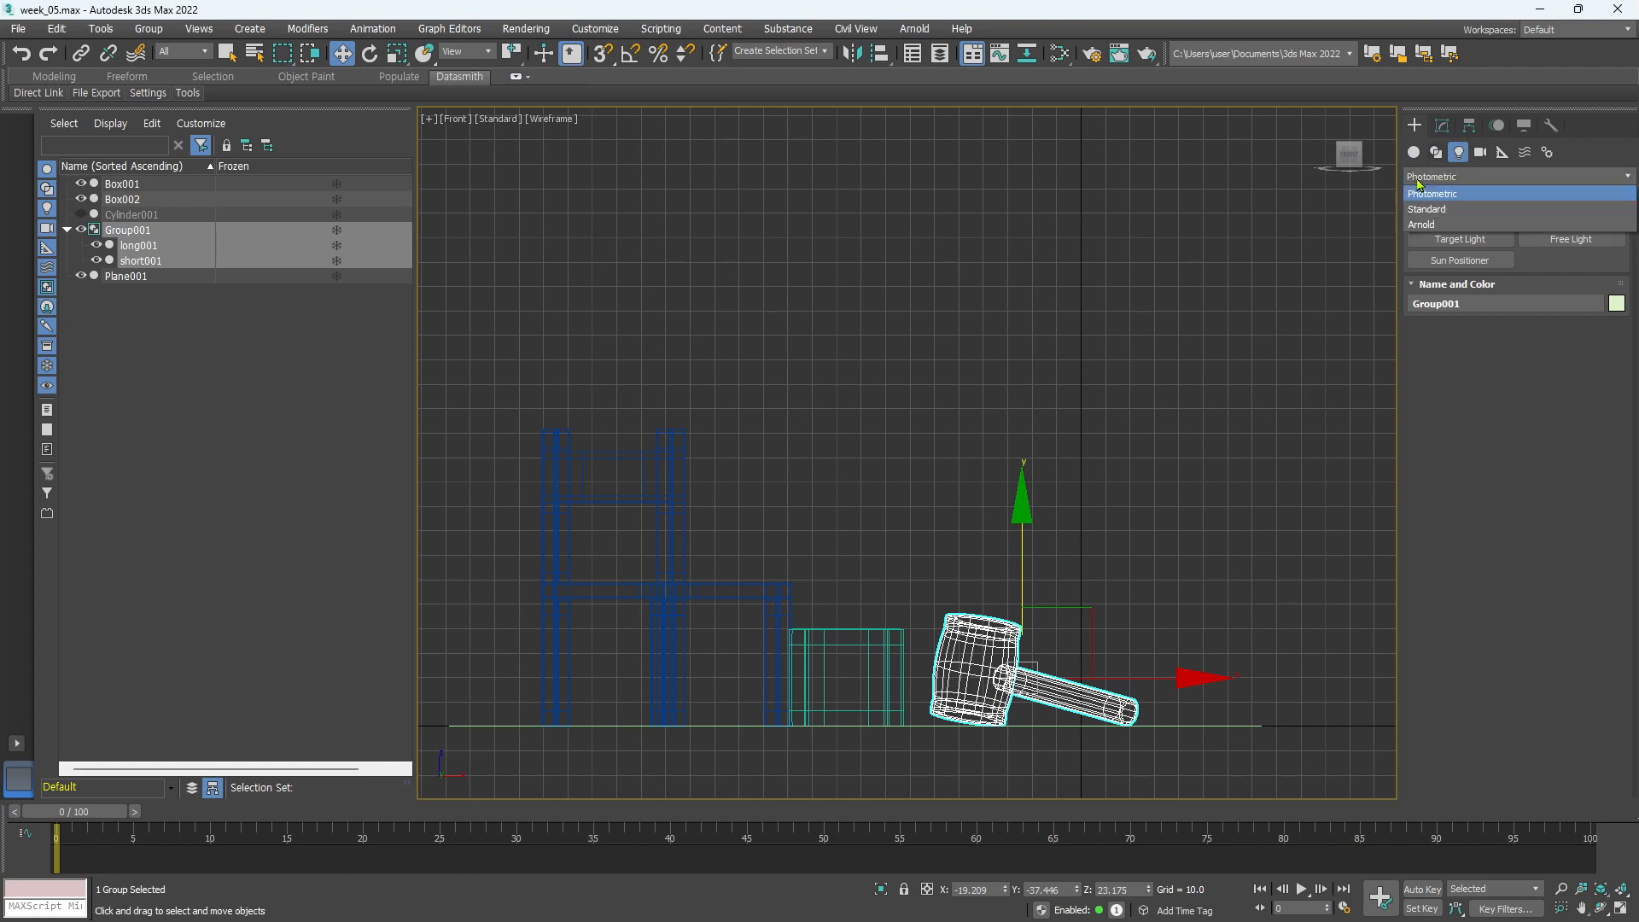
left_click(1429, 225)
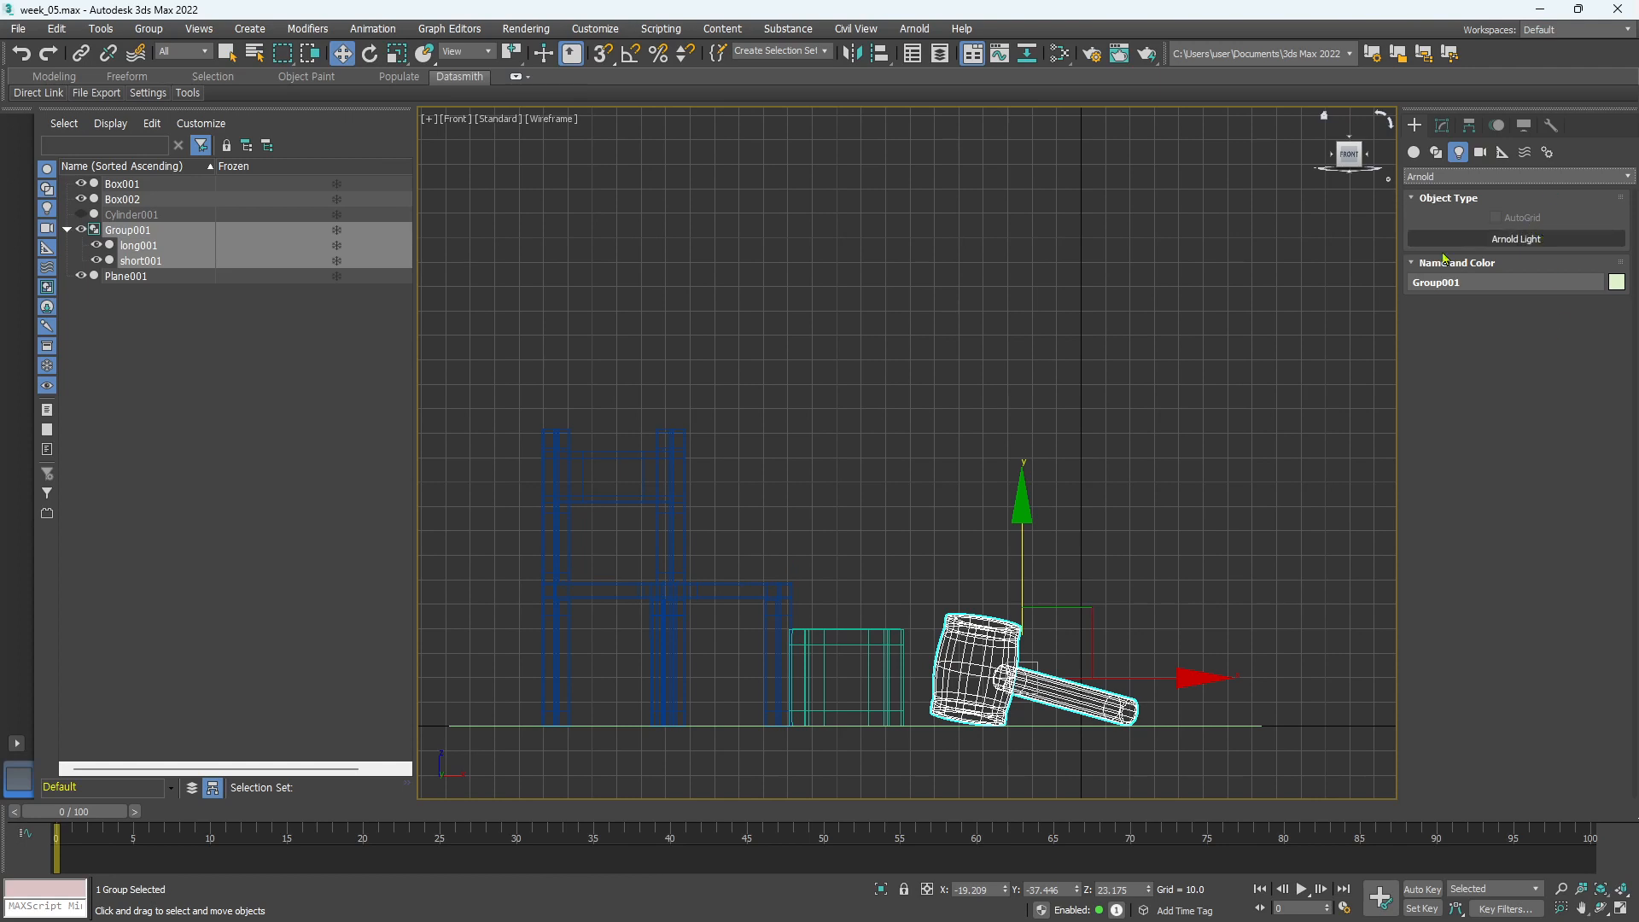
scroll(1092, 391, "down", 6)
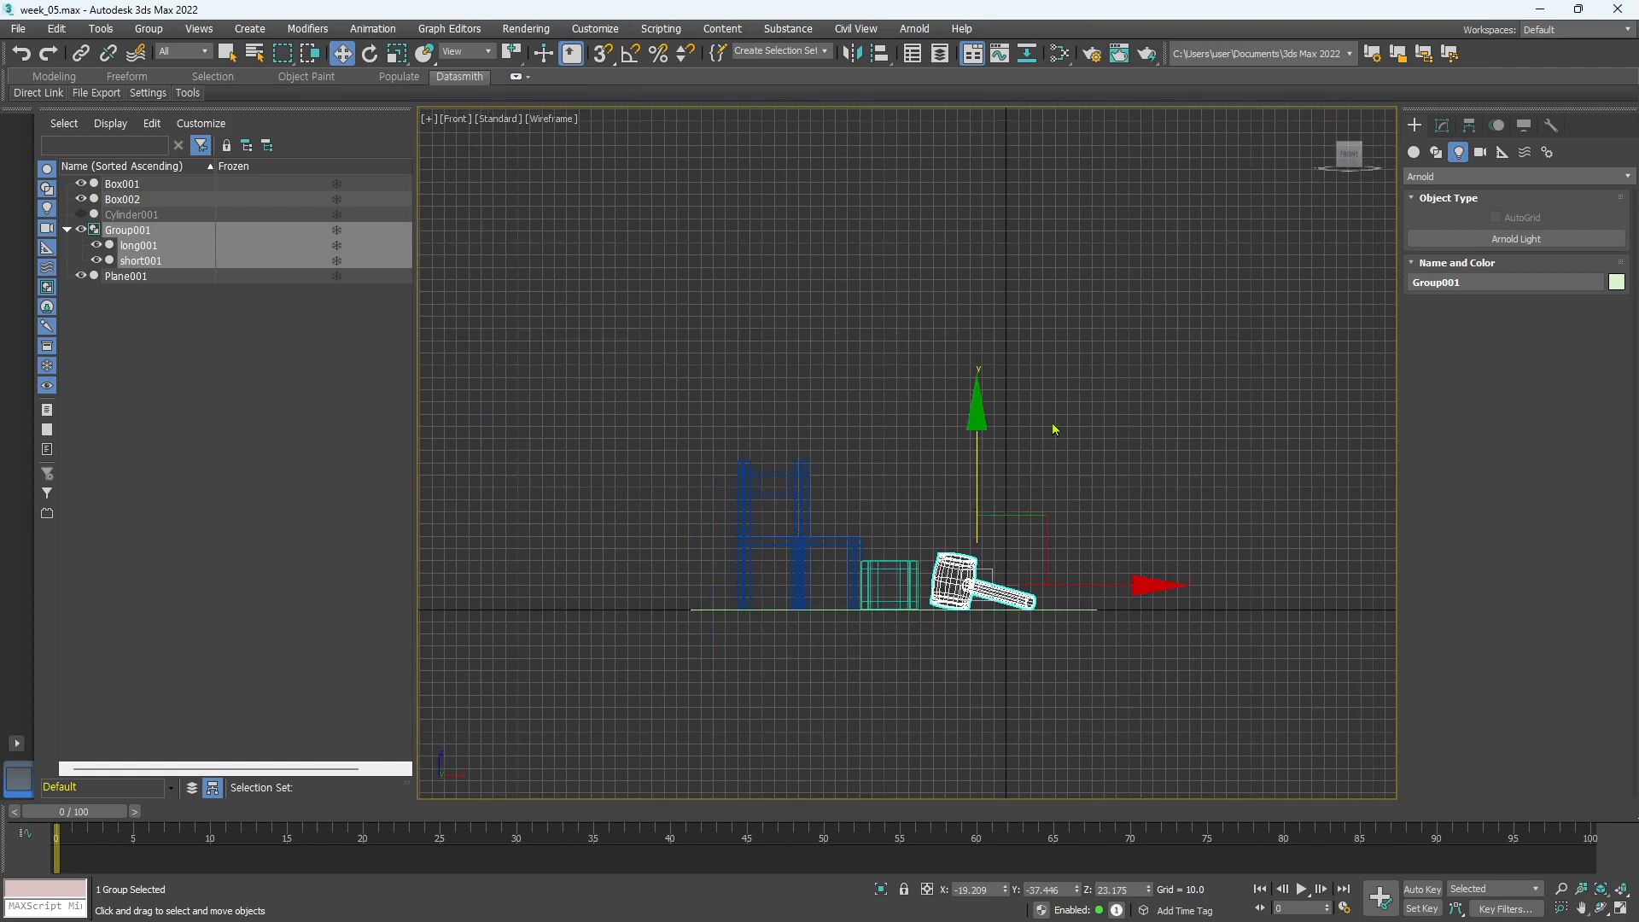
middle_click_drag(1079, 415, 1024, 471)
left_click(1517, 239)
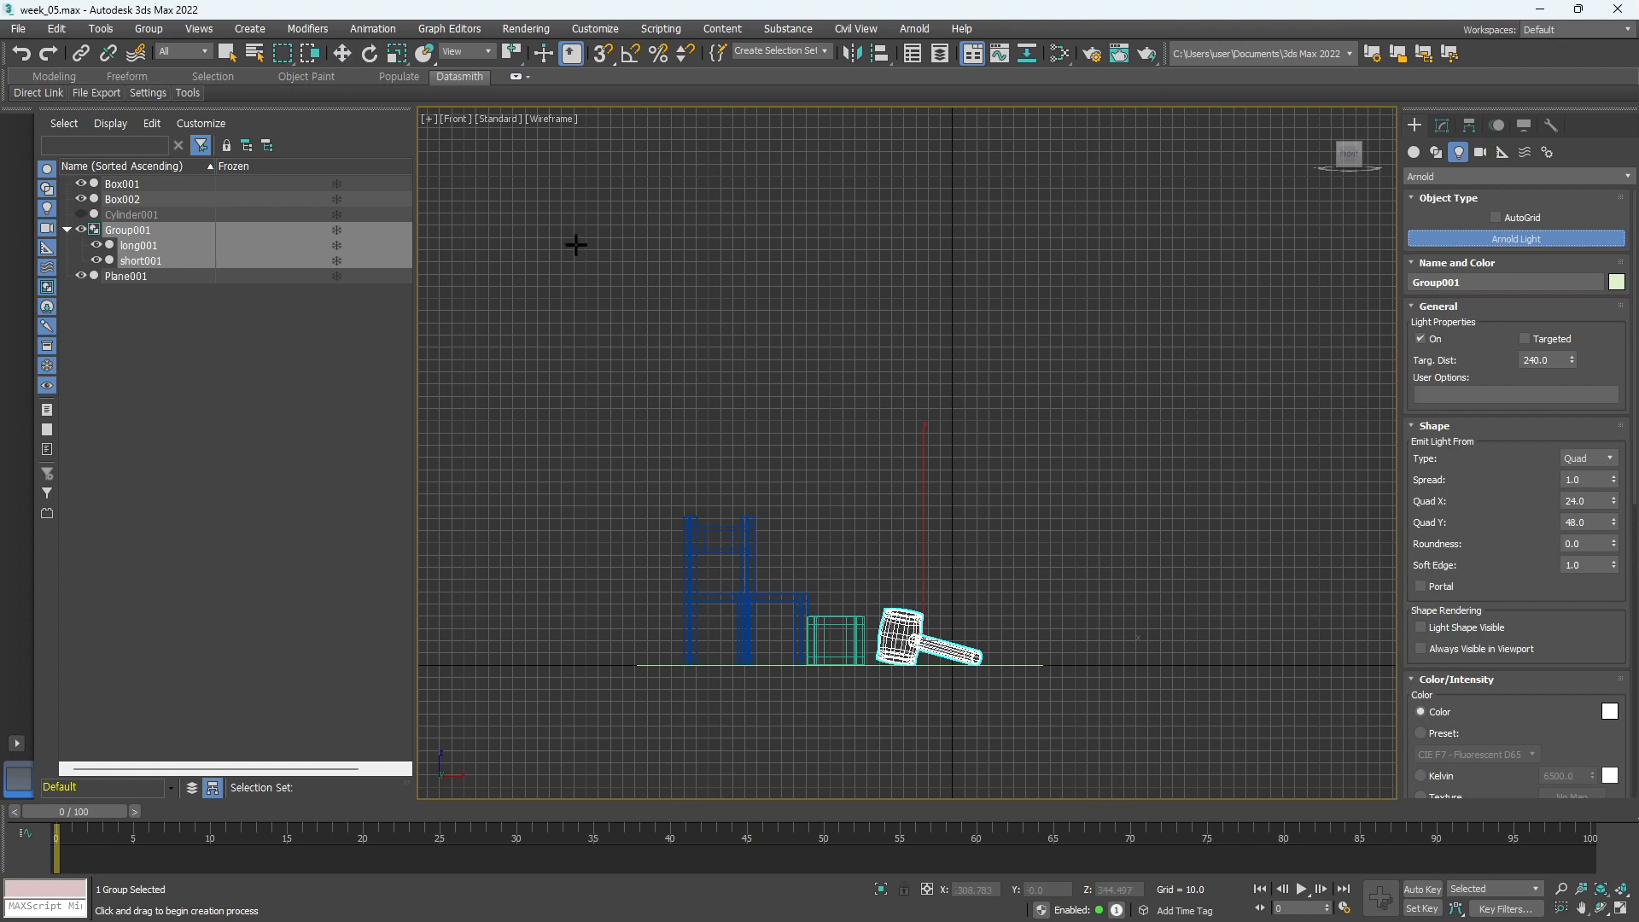
left_click_drag(1219, 125, 669, 761)
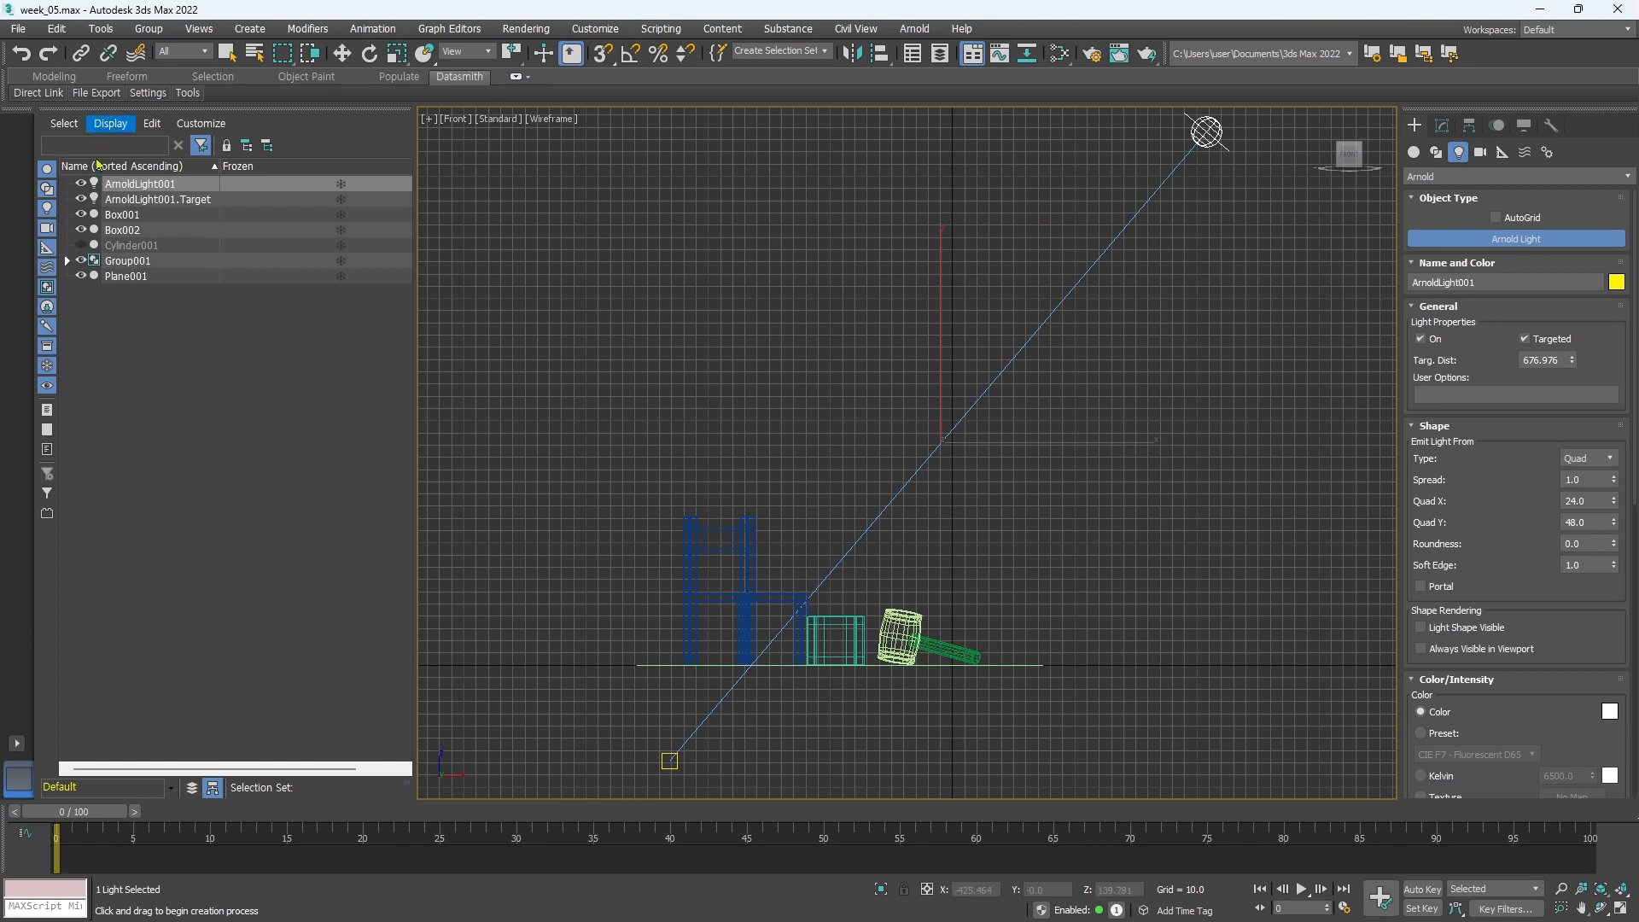
Sort the scene objects by descending age and select ArnoldLight001 with the Move tool active
left_click(166, 204)
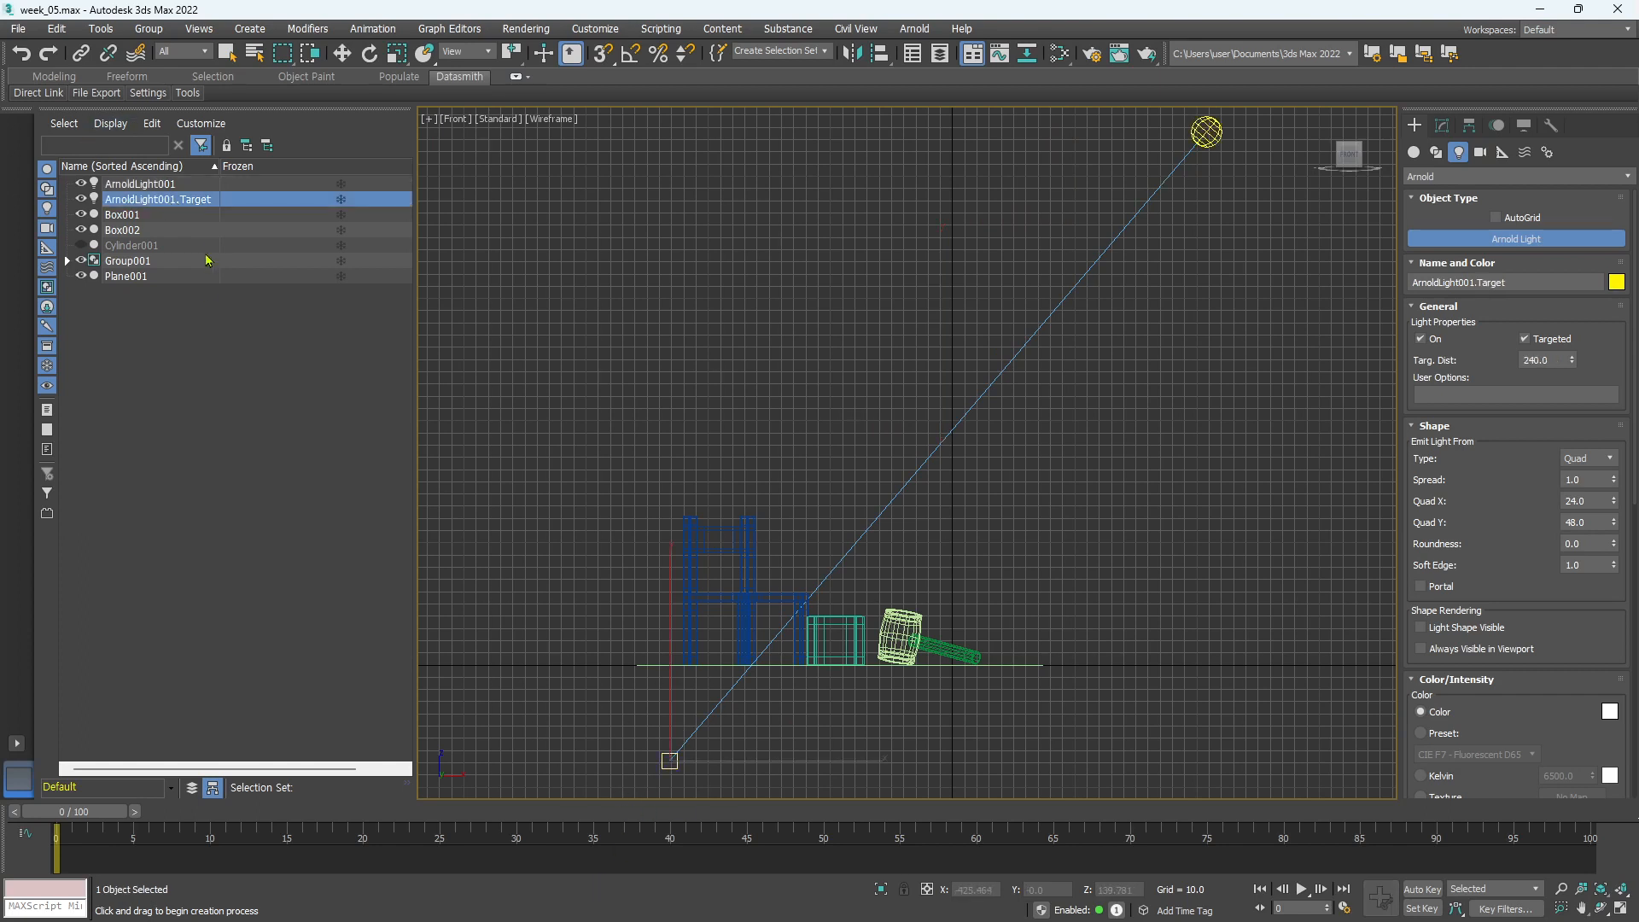
key("w")
left_click(149, 166)
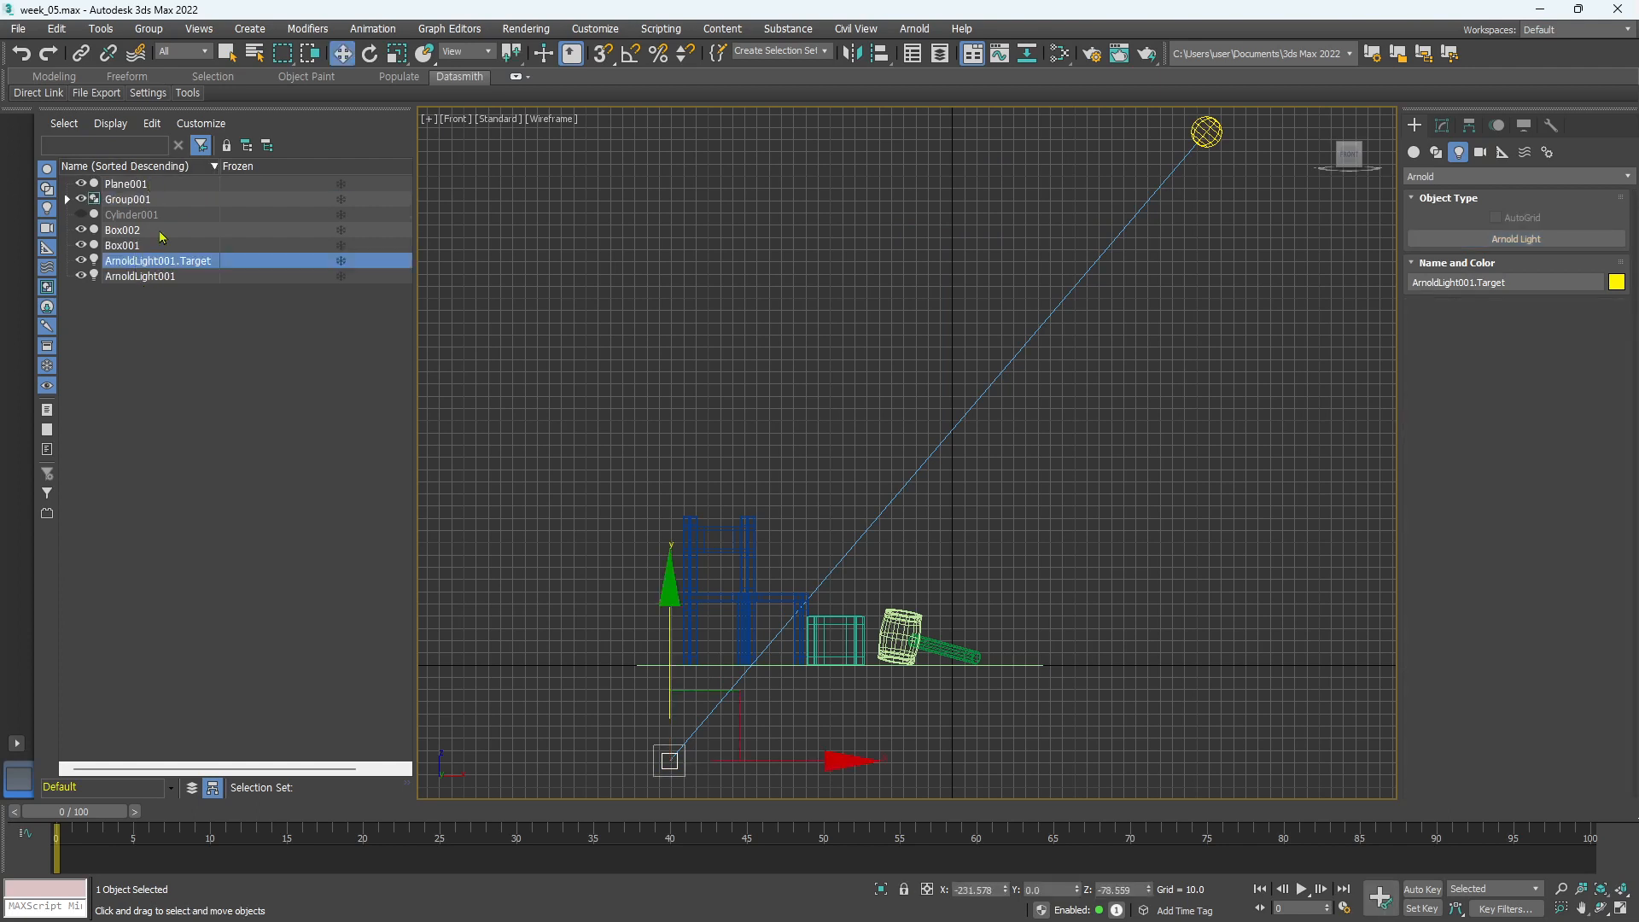
left_click(171, 166)
left_click(164, 202)
left_click(169, 189)
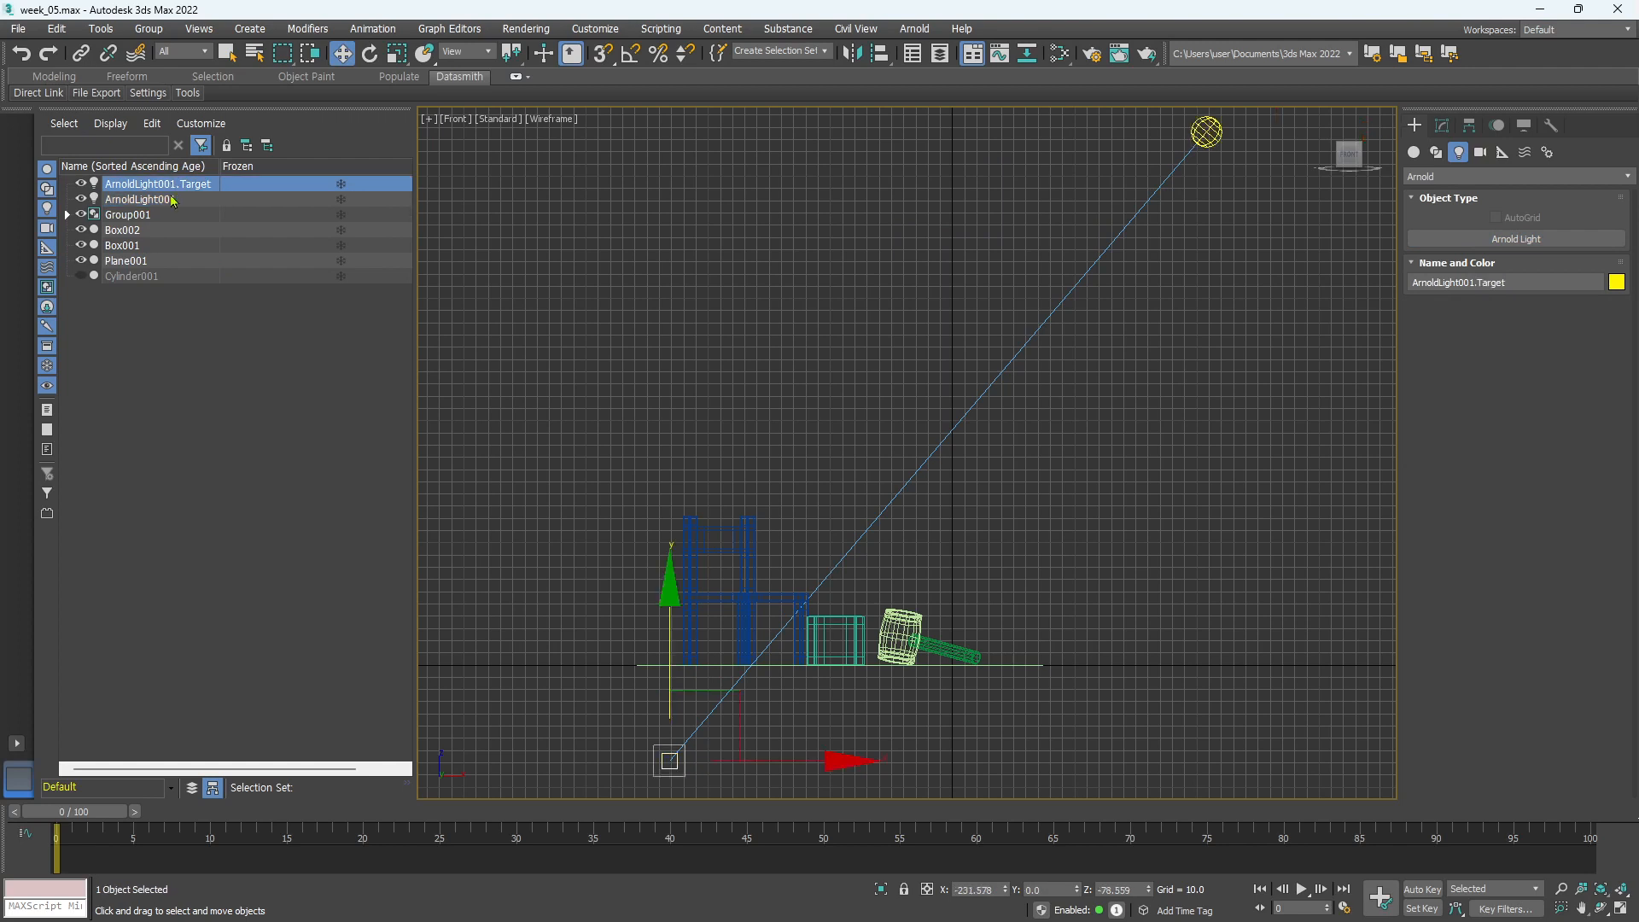
left_click(171, 200)
left_click(175, 189)
left_click(173, 197)
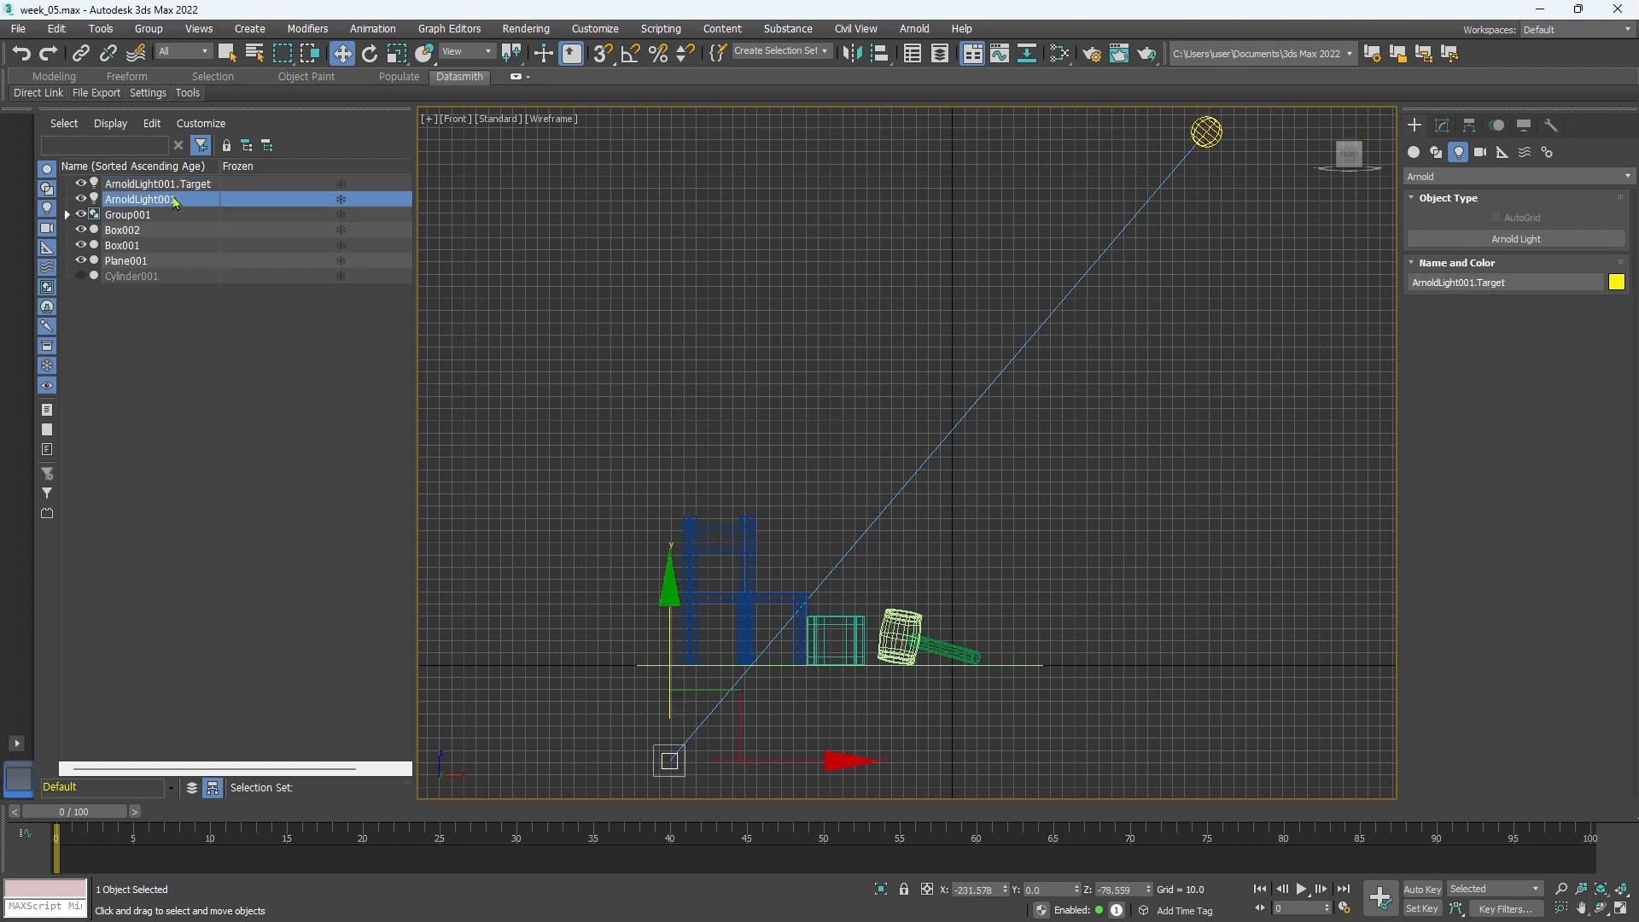
left_click(175, 188)
left_click(175, 203)
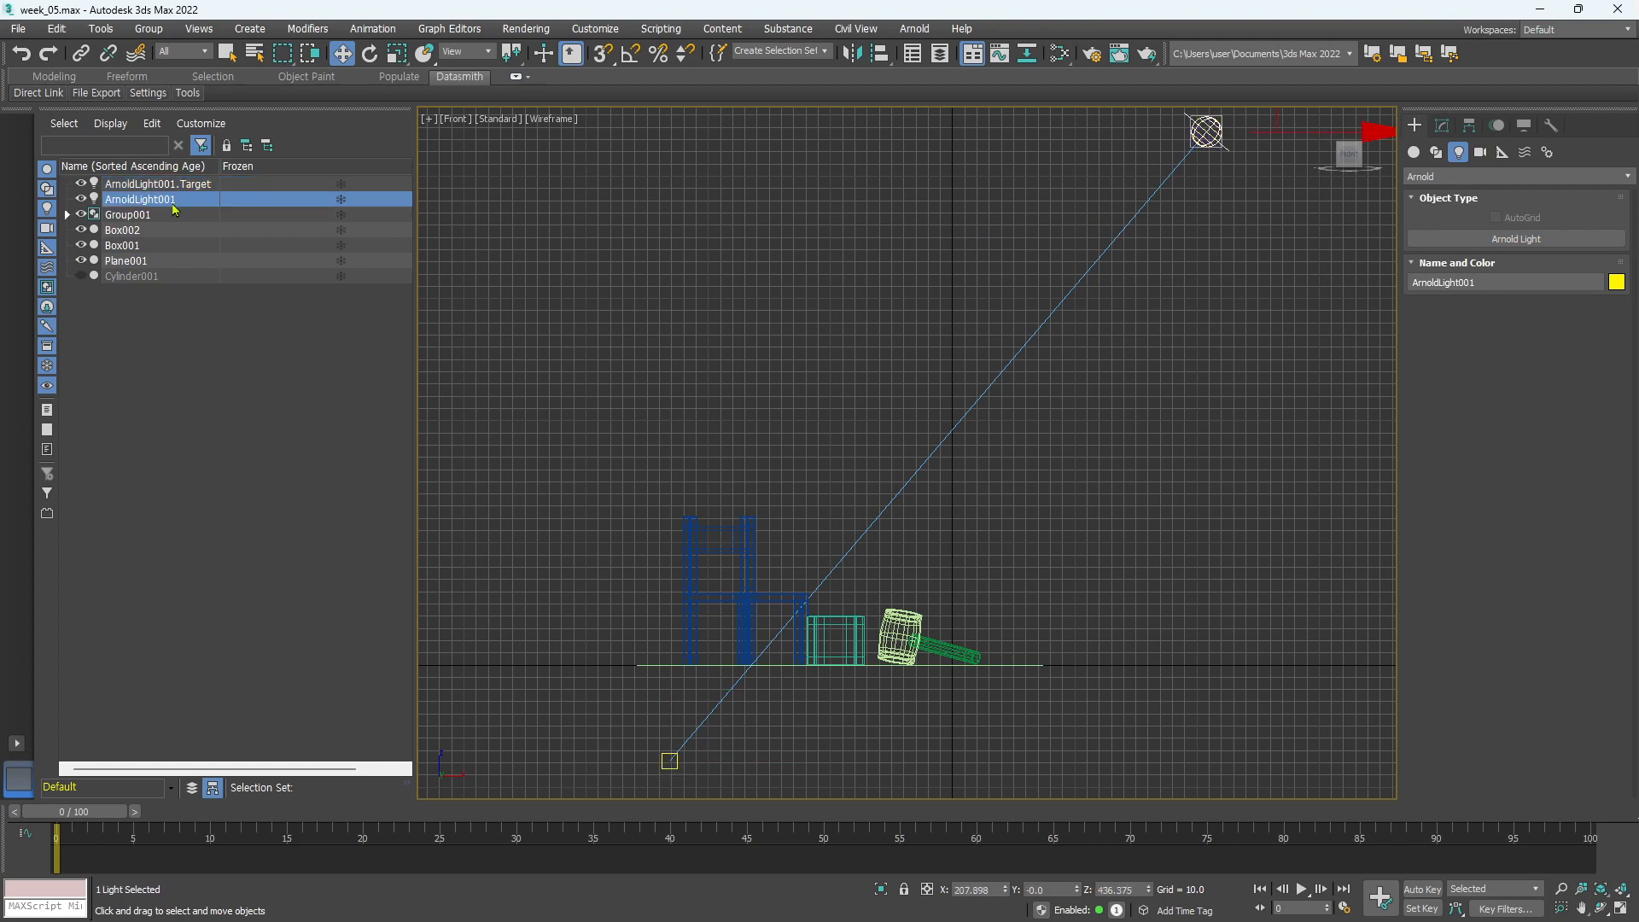
left_click(175, 167)
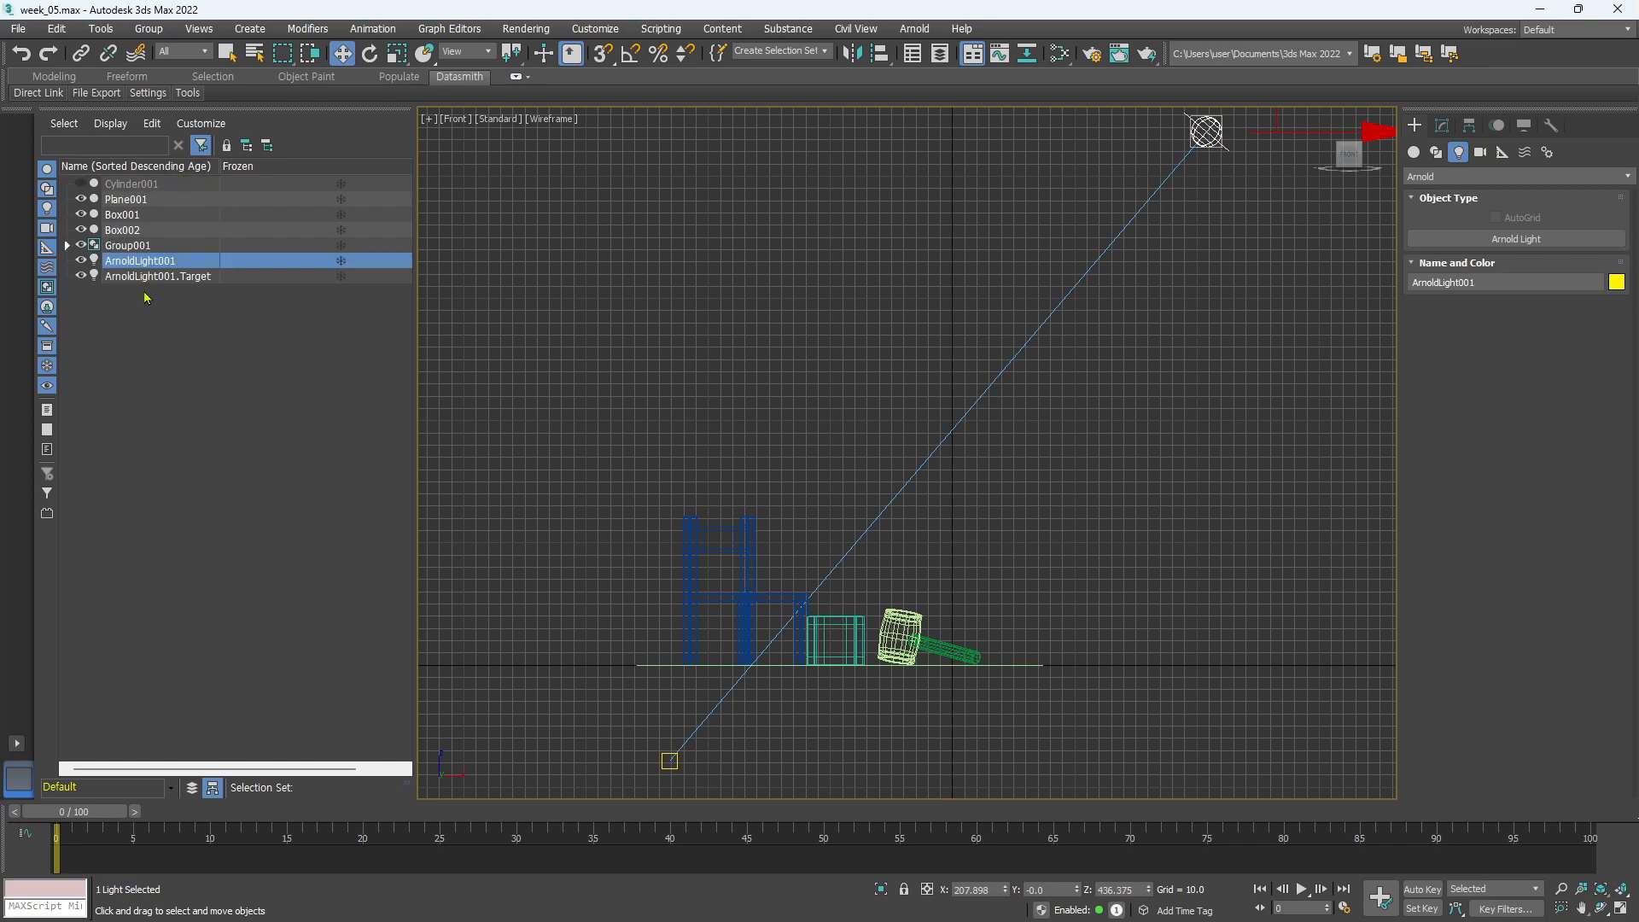
Move the Arnold light along X toward the objects, to about X 92
middle_click_drag(1232, 270, 1227, 307)
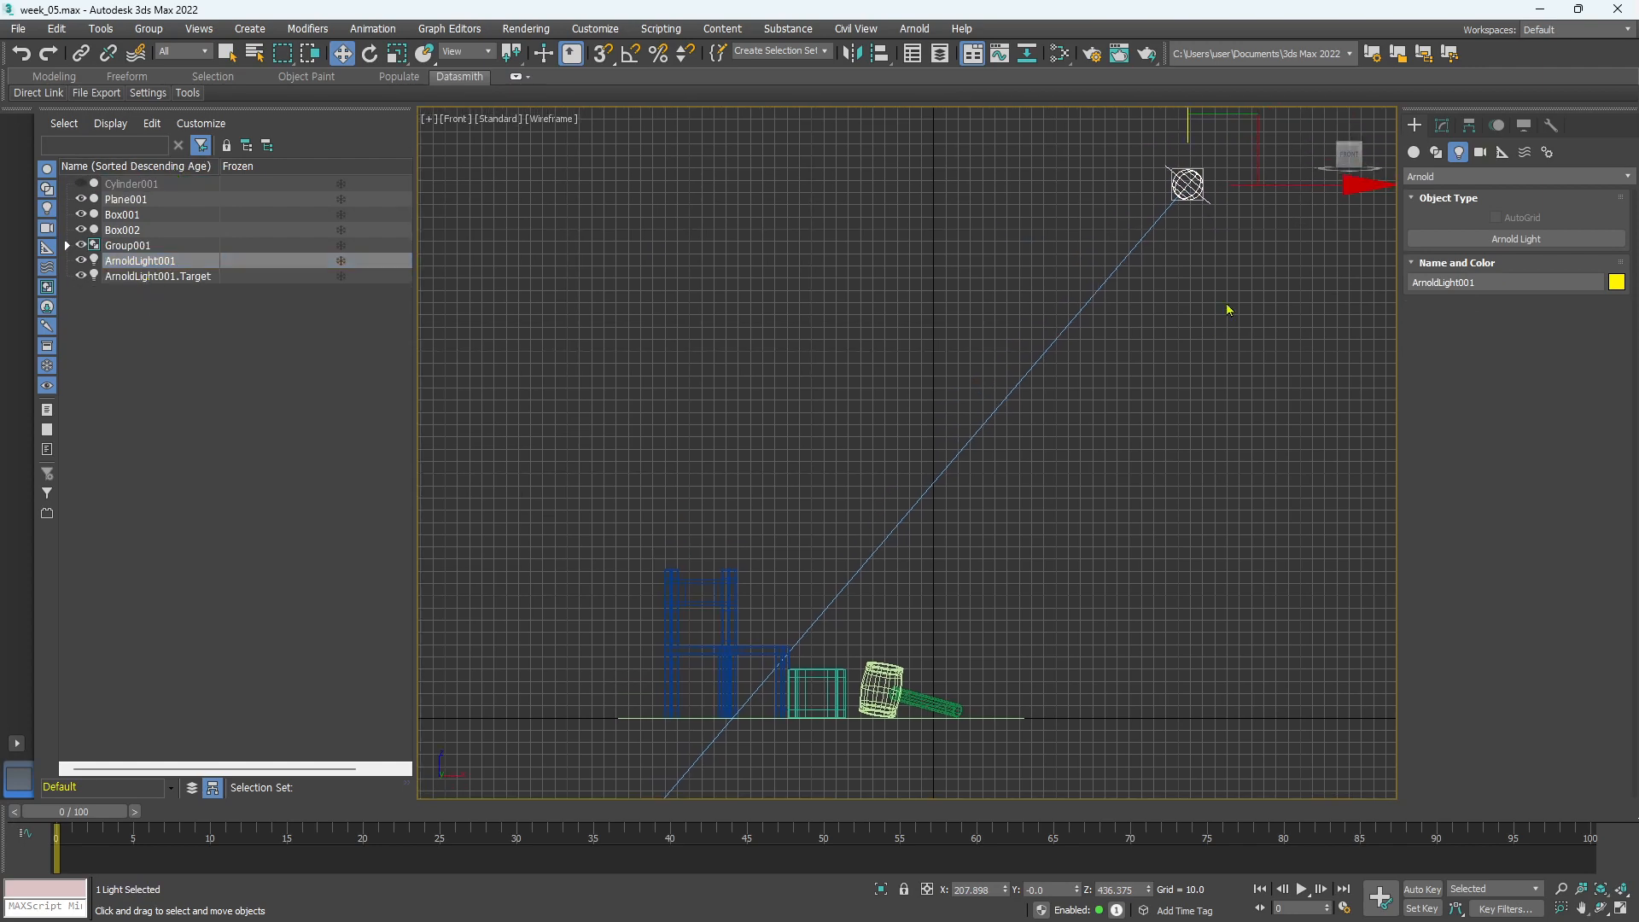
scroll(1226, 308, "down", 2)
left_click_drag(1305, 217, 1189, 226)
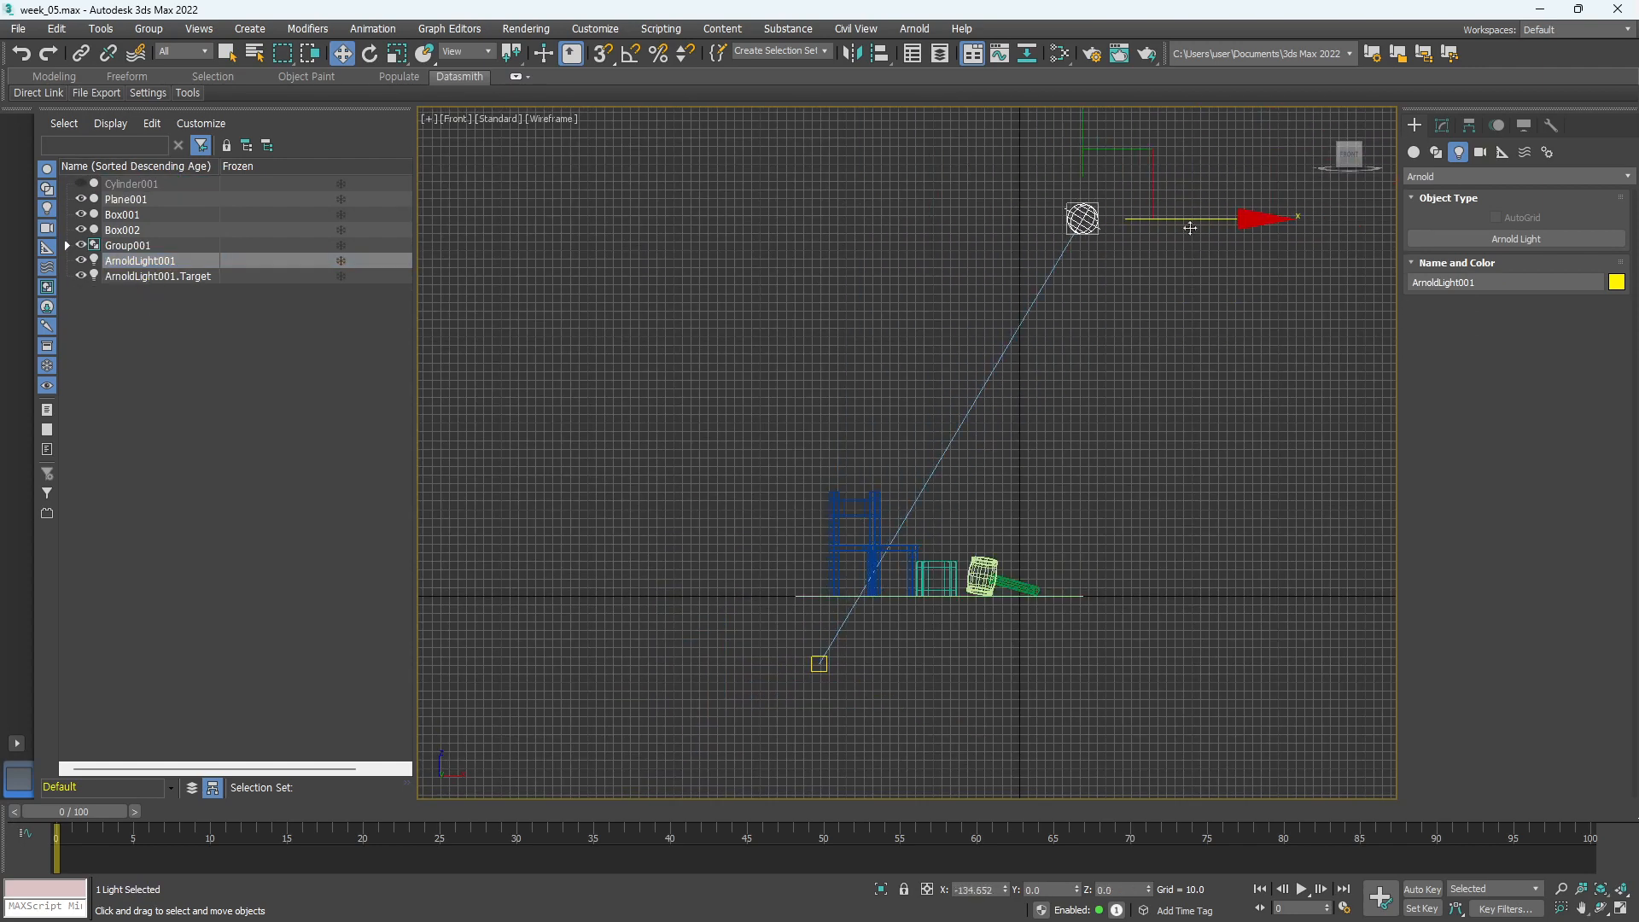
key("p")
scroll(1094, 323, "down", 6)
middle_click_drag(1095, 329, 994, 432)
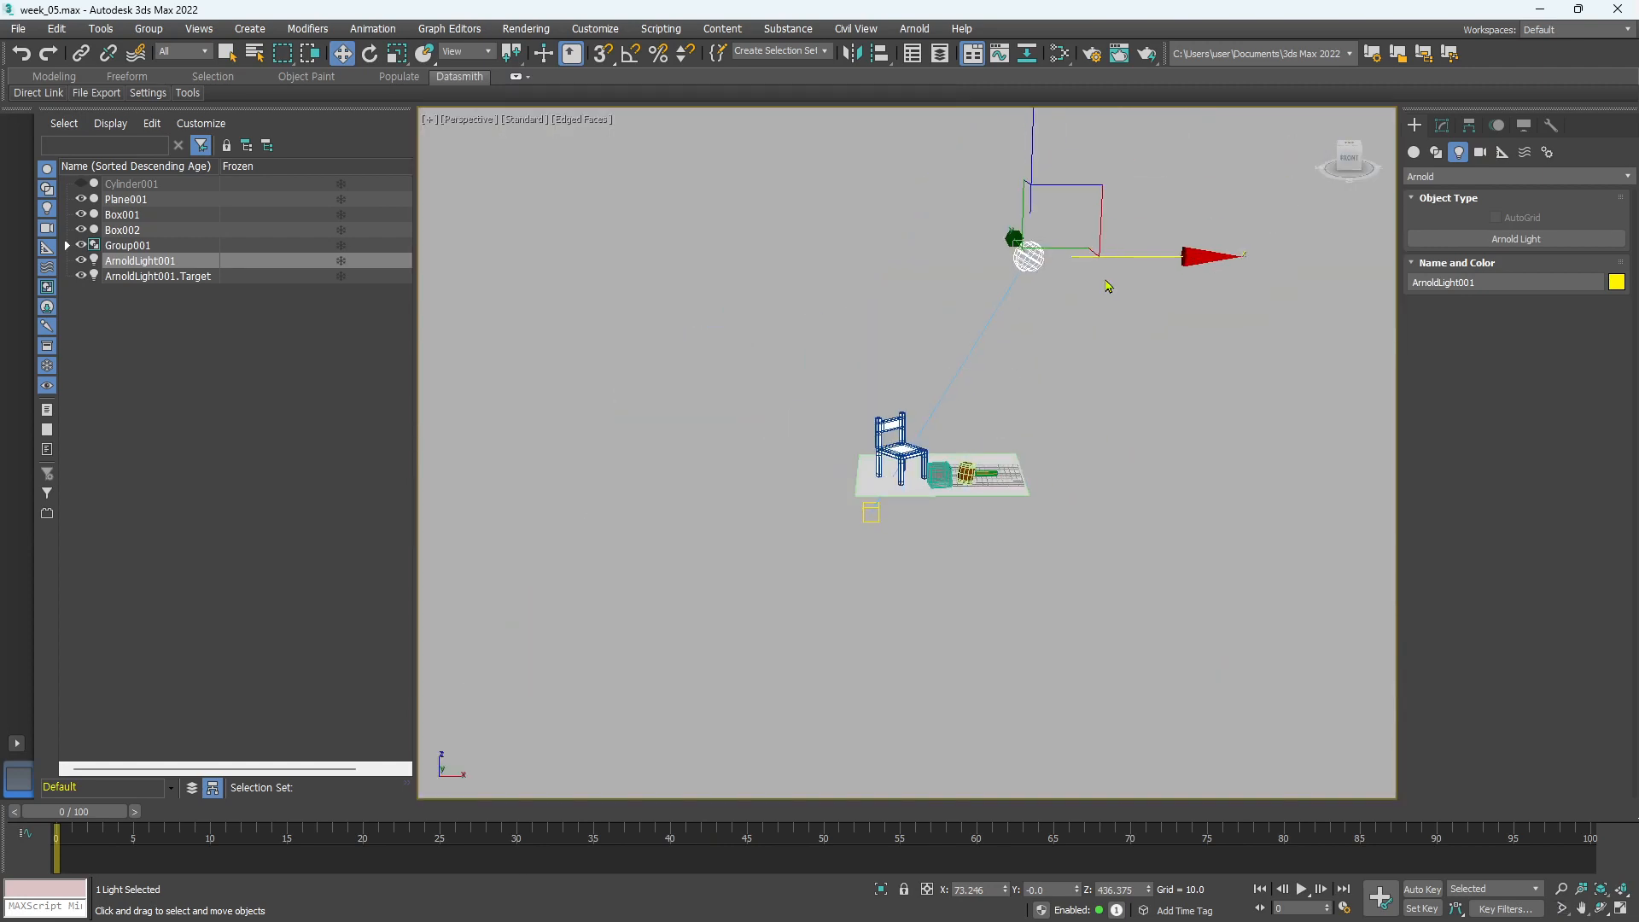
left_click_drag(1123, 253, 1131, 297)
middle_click_drag(1087, 406, 1014, 359, "alt")
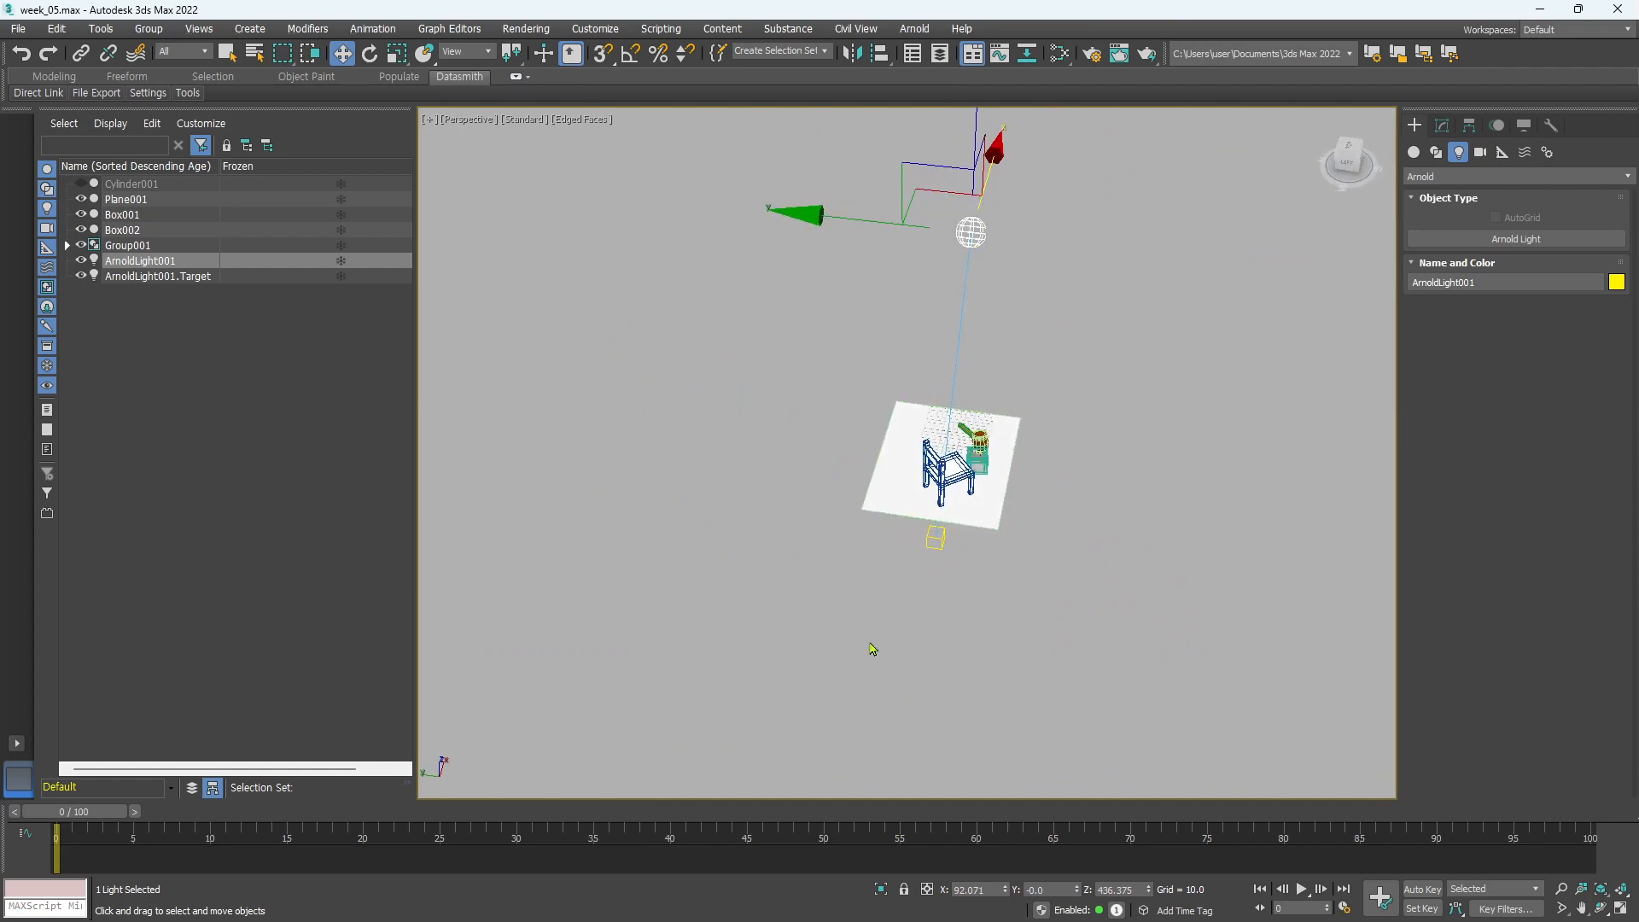
key("f")
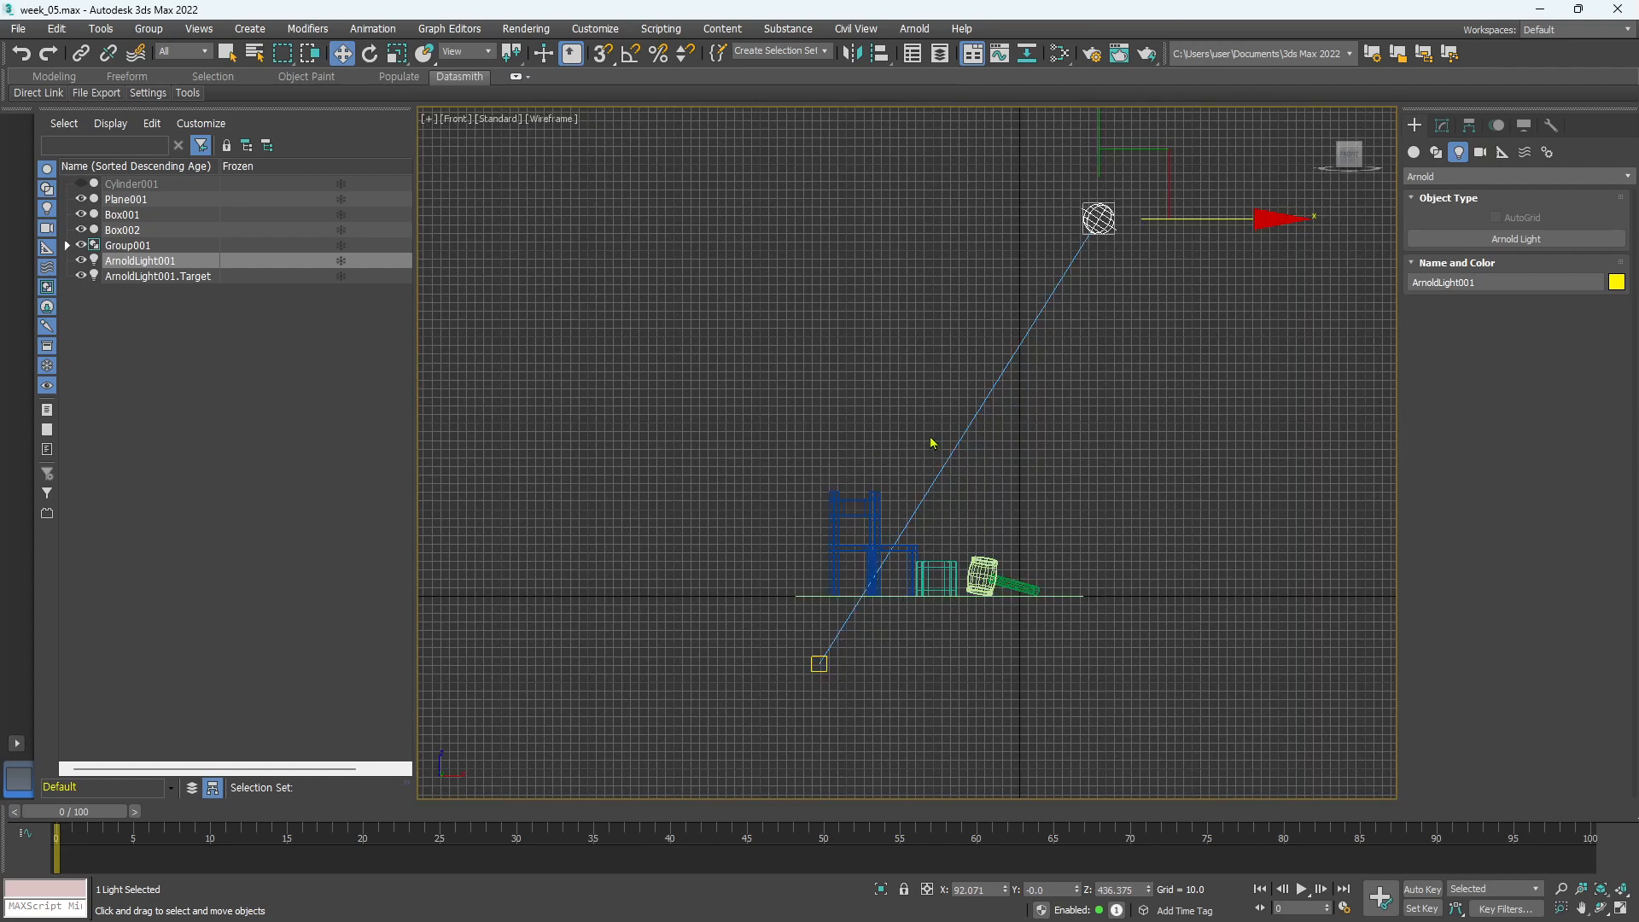
In the left view, move the Arnold light sideways along world Y, to about Y -233
key("l")
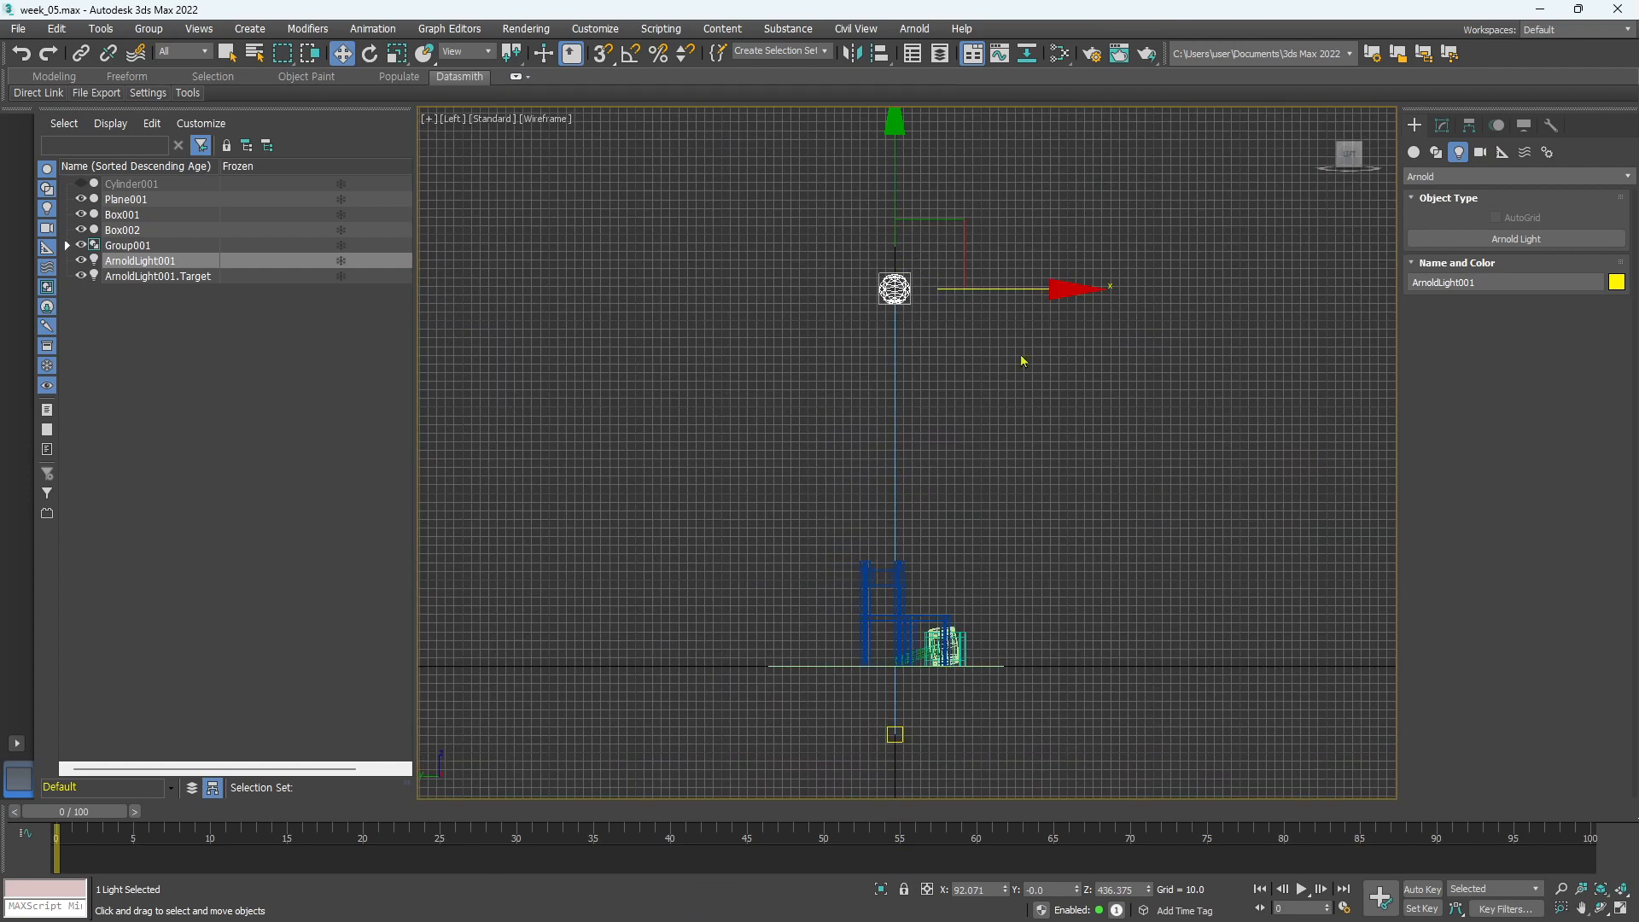
left_click_drag(1039, 292, 1241, 320)
key("p")
Shift the Arnold light's target along Y in the perspective view, and lower the light to about Z 397
middle_click_drag(1099, 429, 923, 518, "alt")
left_click(911, 498)
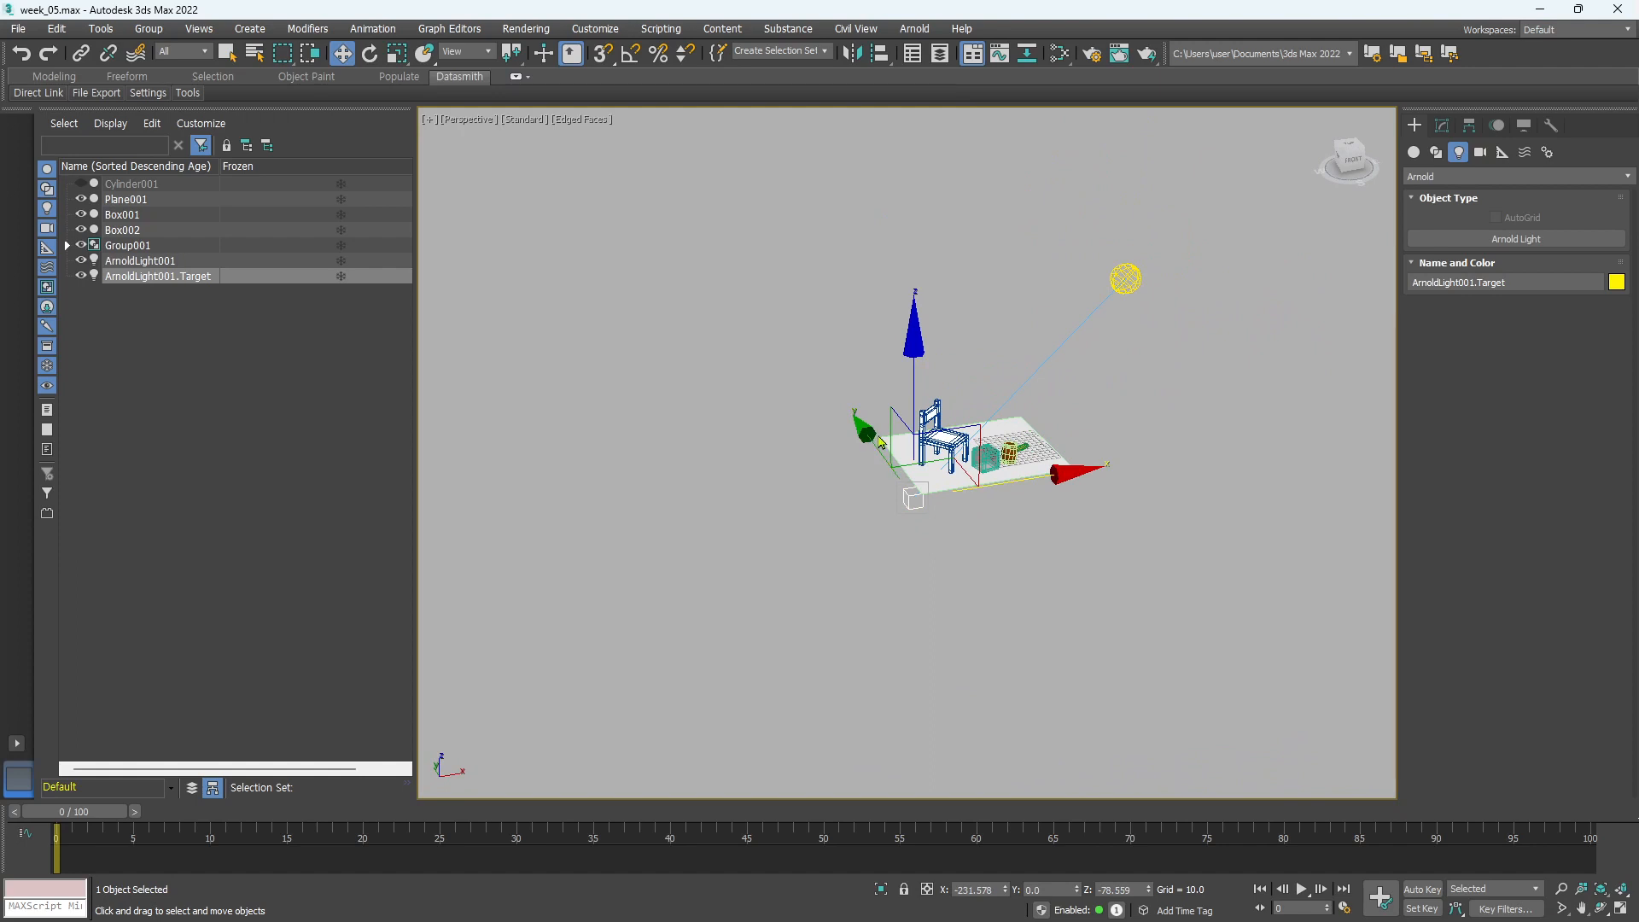
left_click(882, 454)
left_click(907, 498)
left_click_drag(880, 459, 853, 422)
left_click(1132, 291)
left_click_drag(1135, 158, 1132, 181)
Frame the chair, box and hammer in perspective and start a live render in Arnold RenderView
middle_click_drag(1137, 420, 954, 431, "alt")
scroll(1099, 419, "up", 5)
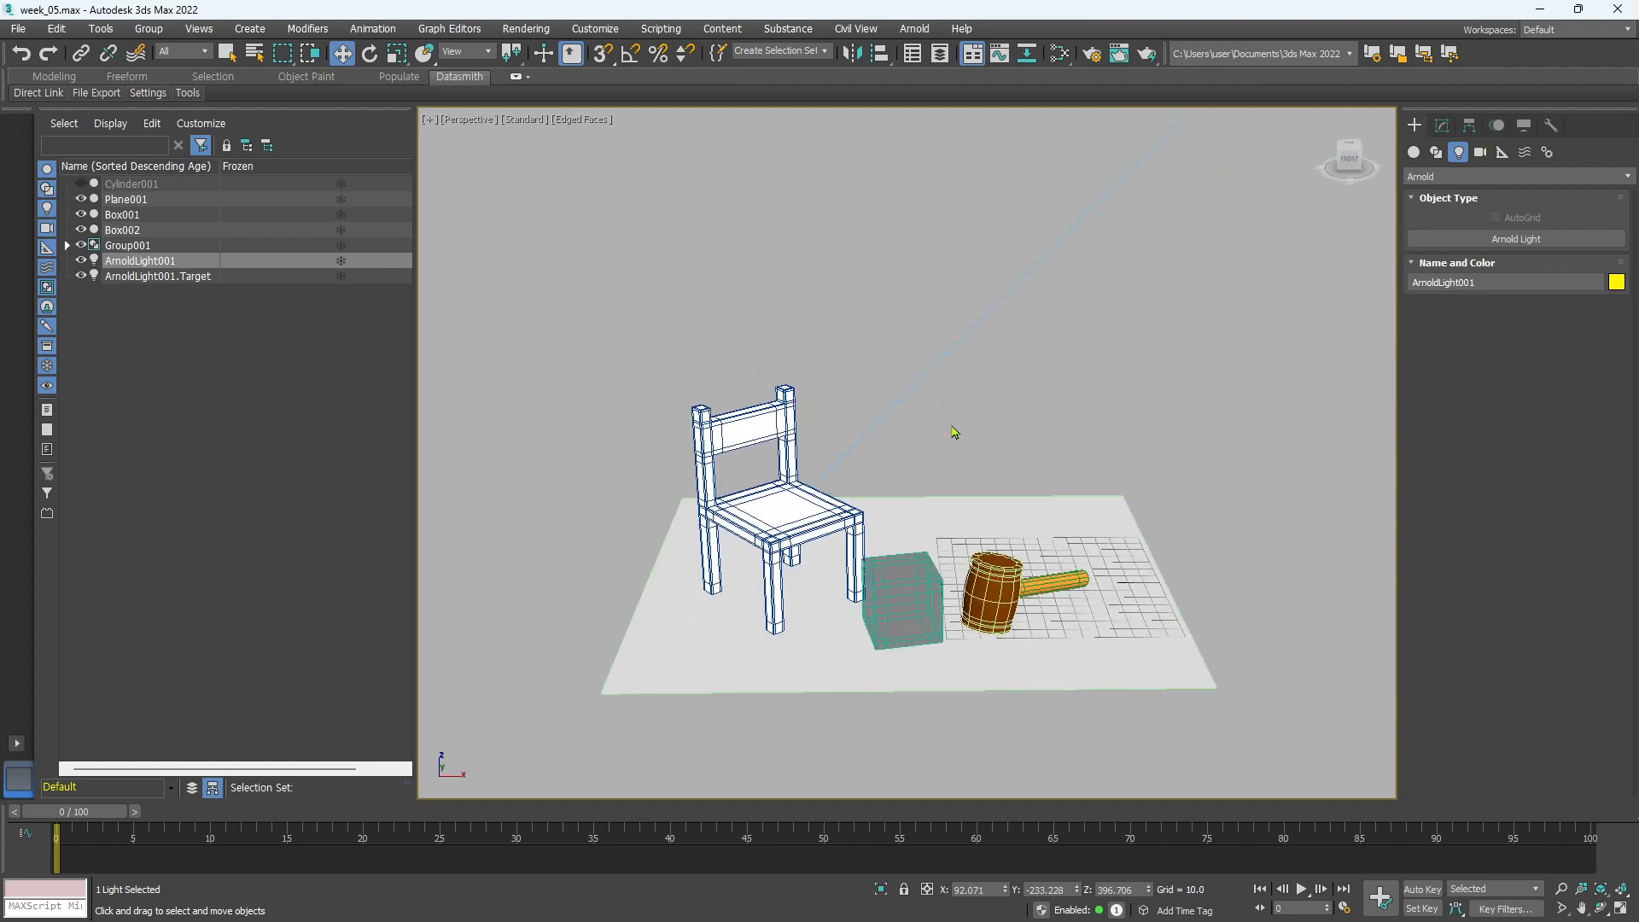
left_click(915, 29)
left_click(940, 51)
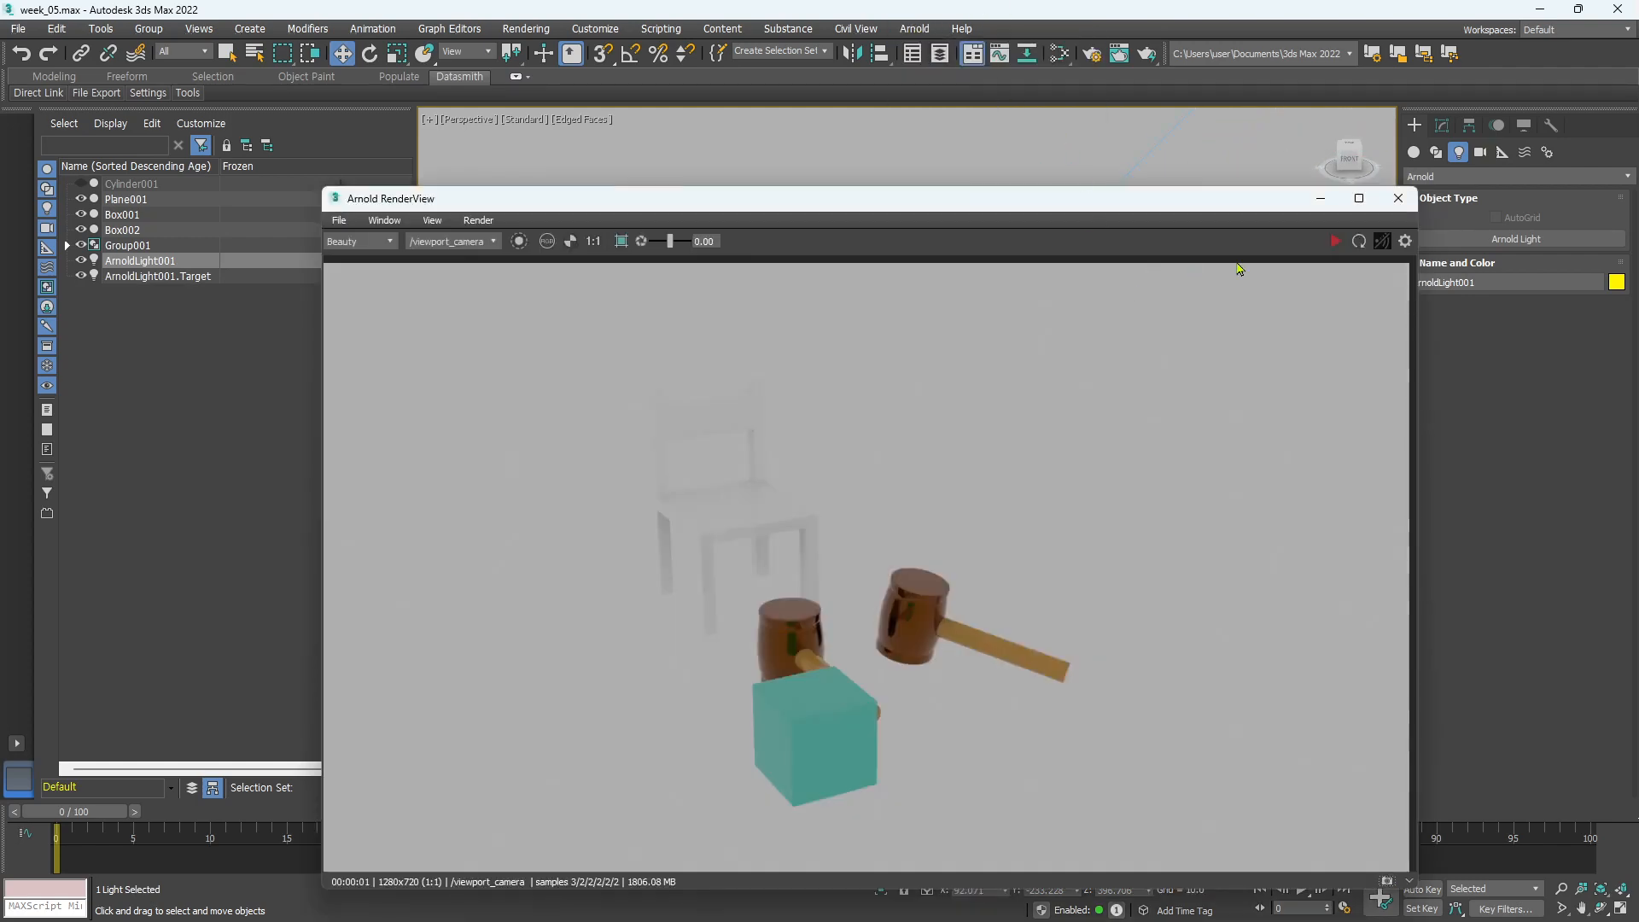
left_click(1332, 242)
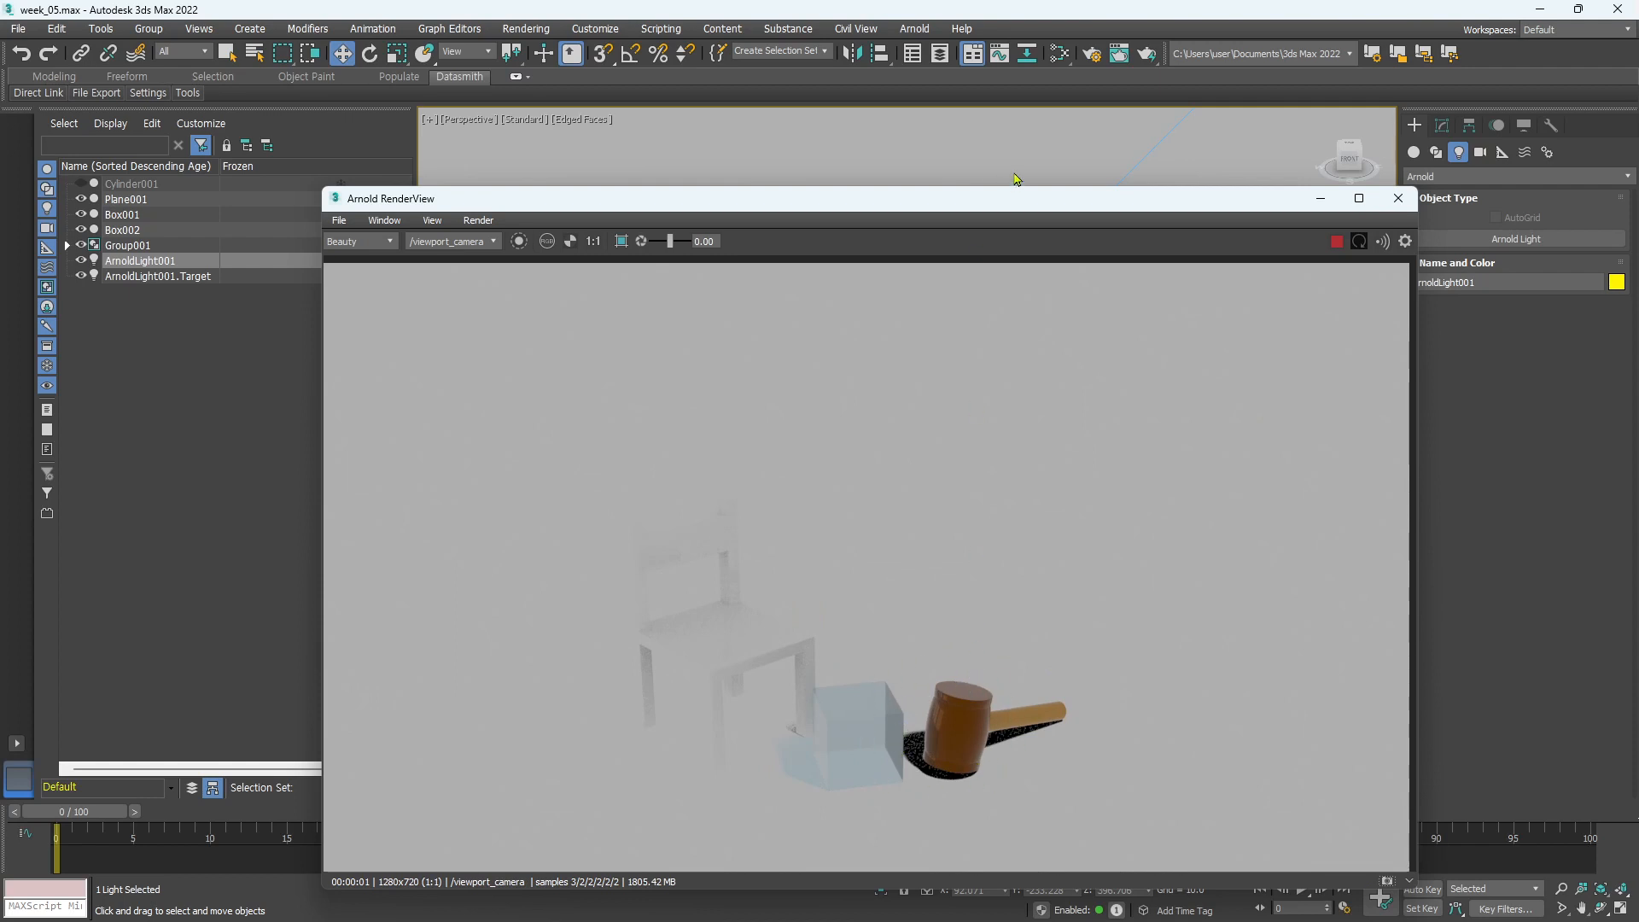
Move the floor plane slightly along X toward the chair, scale it uniformly to about 131%, and check the render
left_click_drag(1017, 200, 590, 697)
left_click(717, 611)
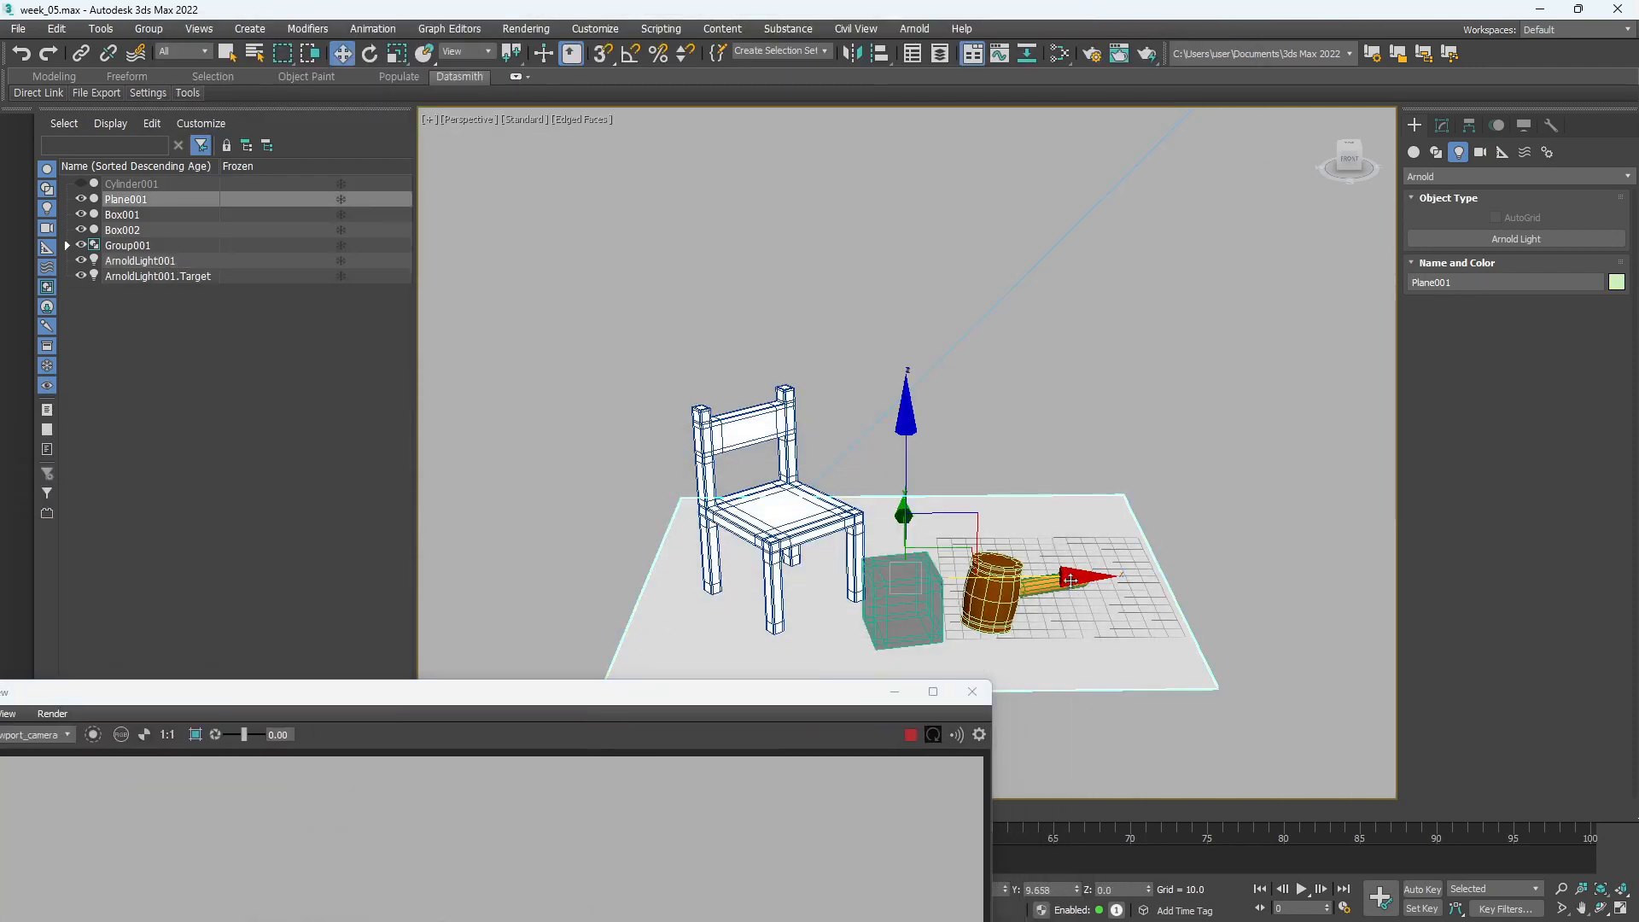
left_click_drag(1080, 591, 1049, 583)
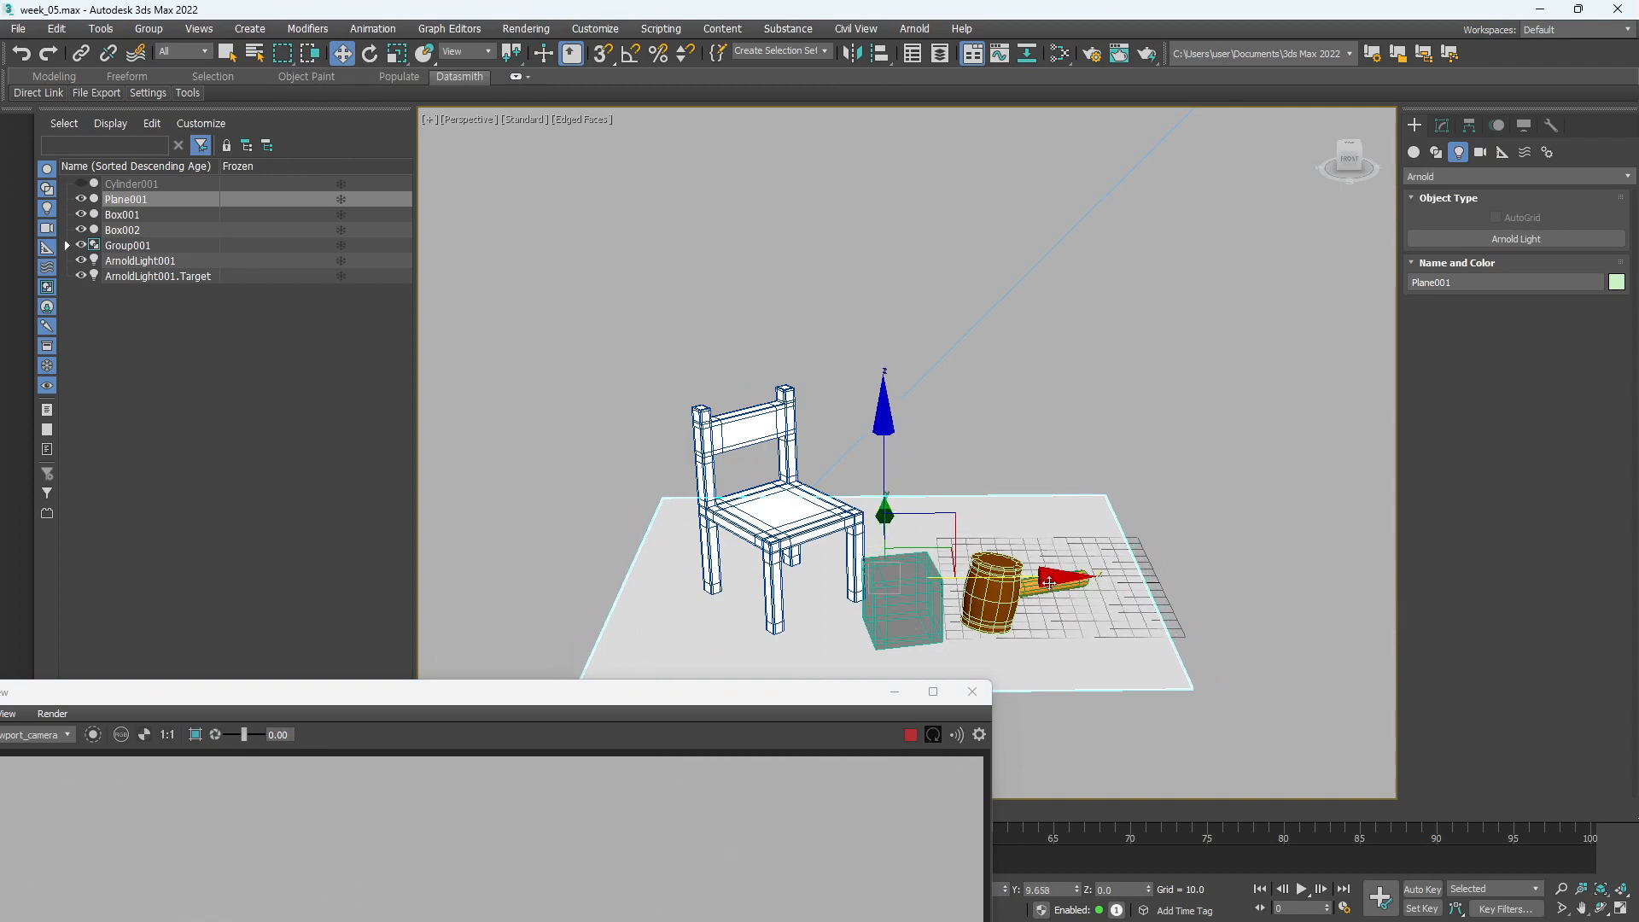
key("r")
left_click_drag(859, 587, 858, 552)
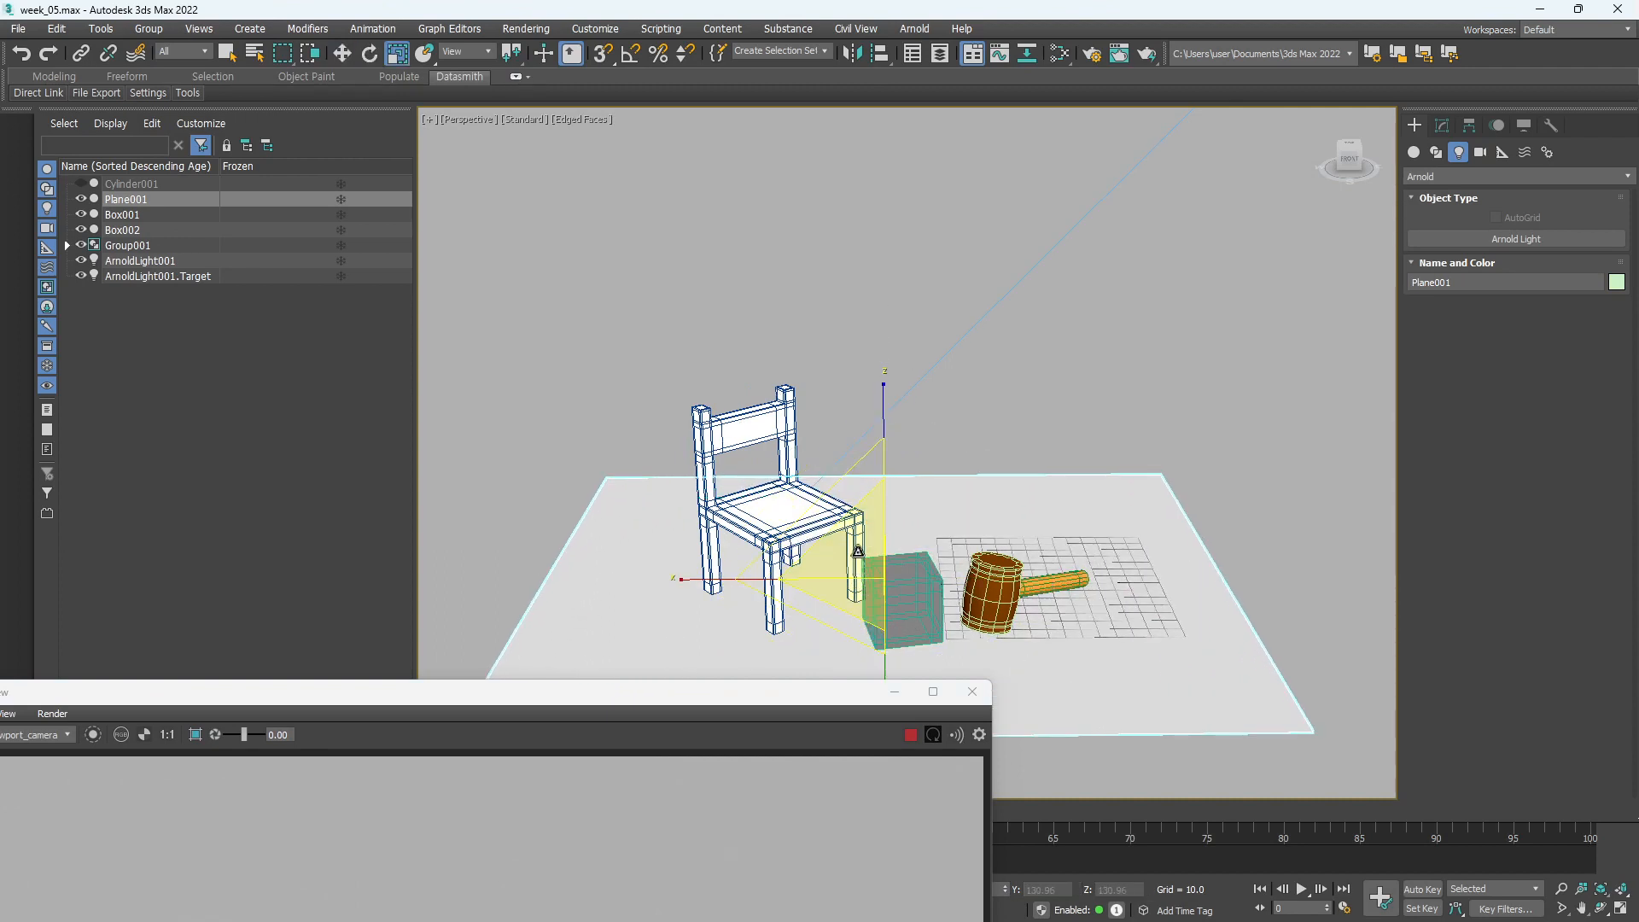
left_click_drag(695, 705, 845, 231)
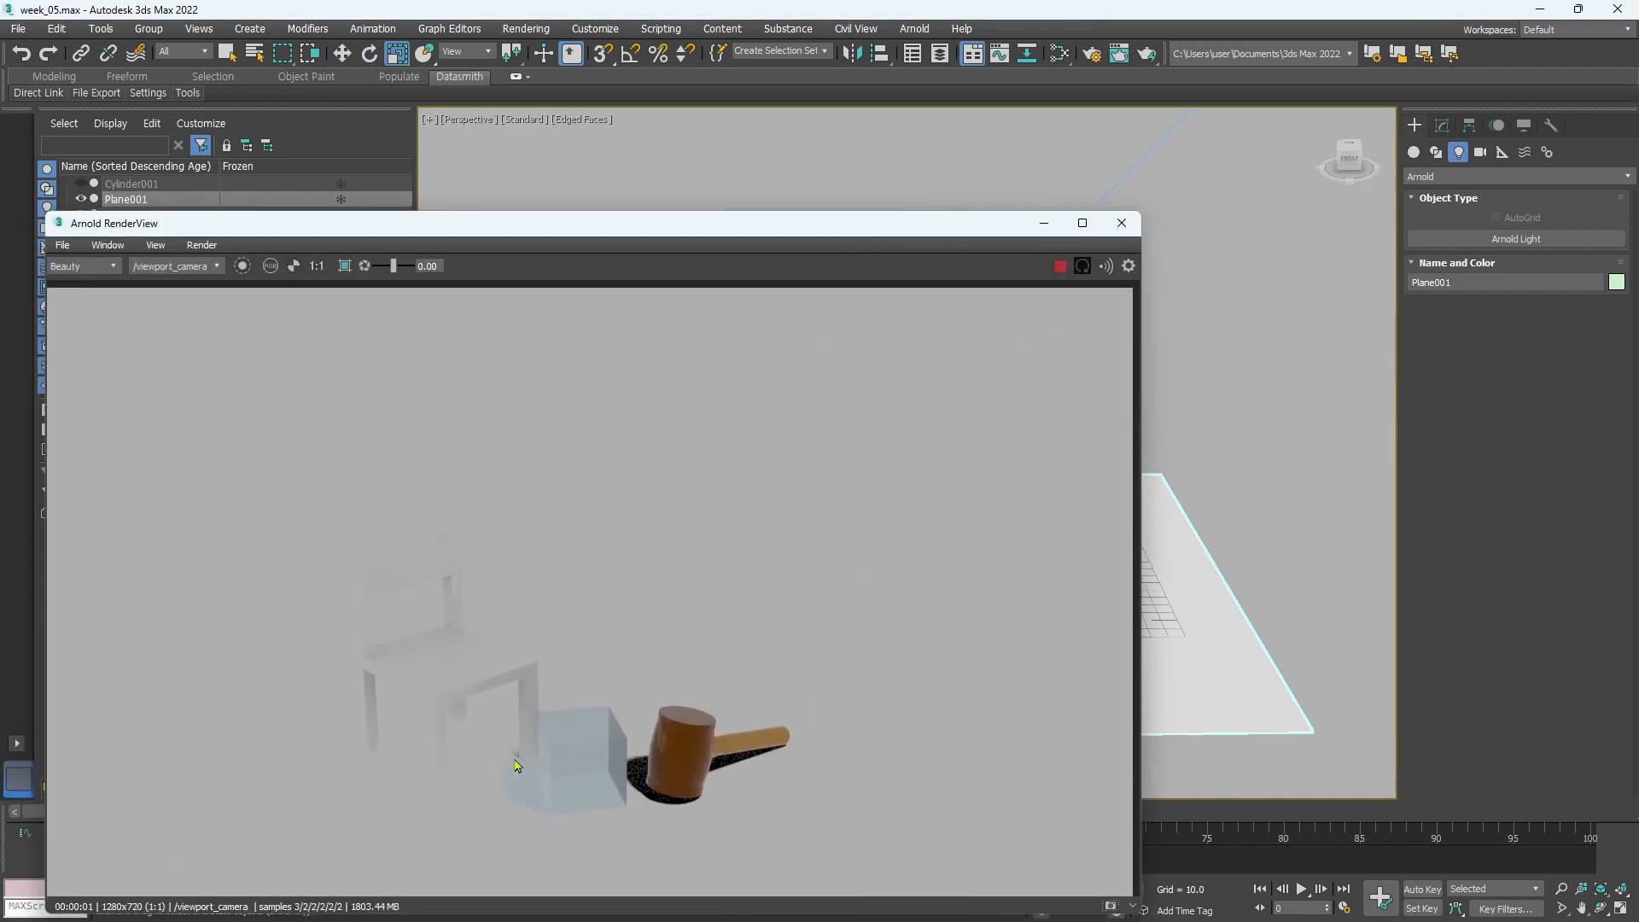
Move the Arnold light along X toward the chair and lower it in two passes, by about 16 and 109 units
left_click_drag(888, 224, 766, 575)
scroll(980, 346, "down", 5)
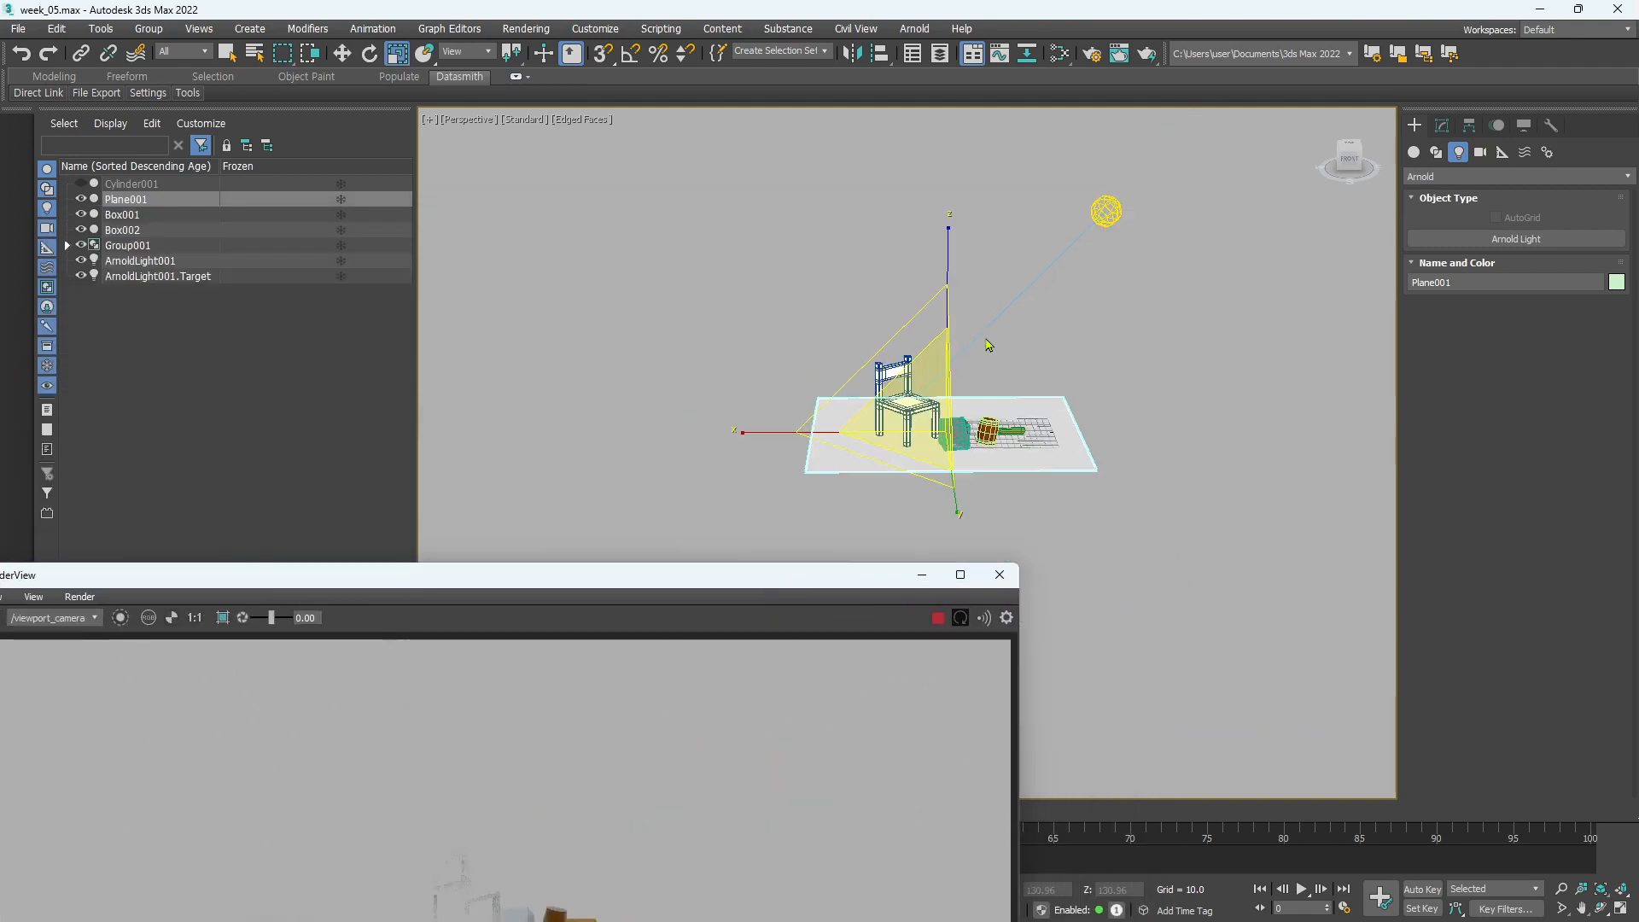
left_click(1106, 211)
key("w")
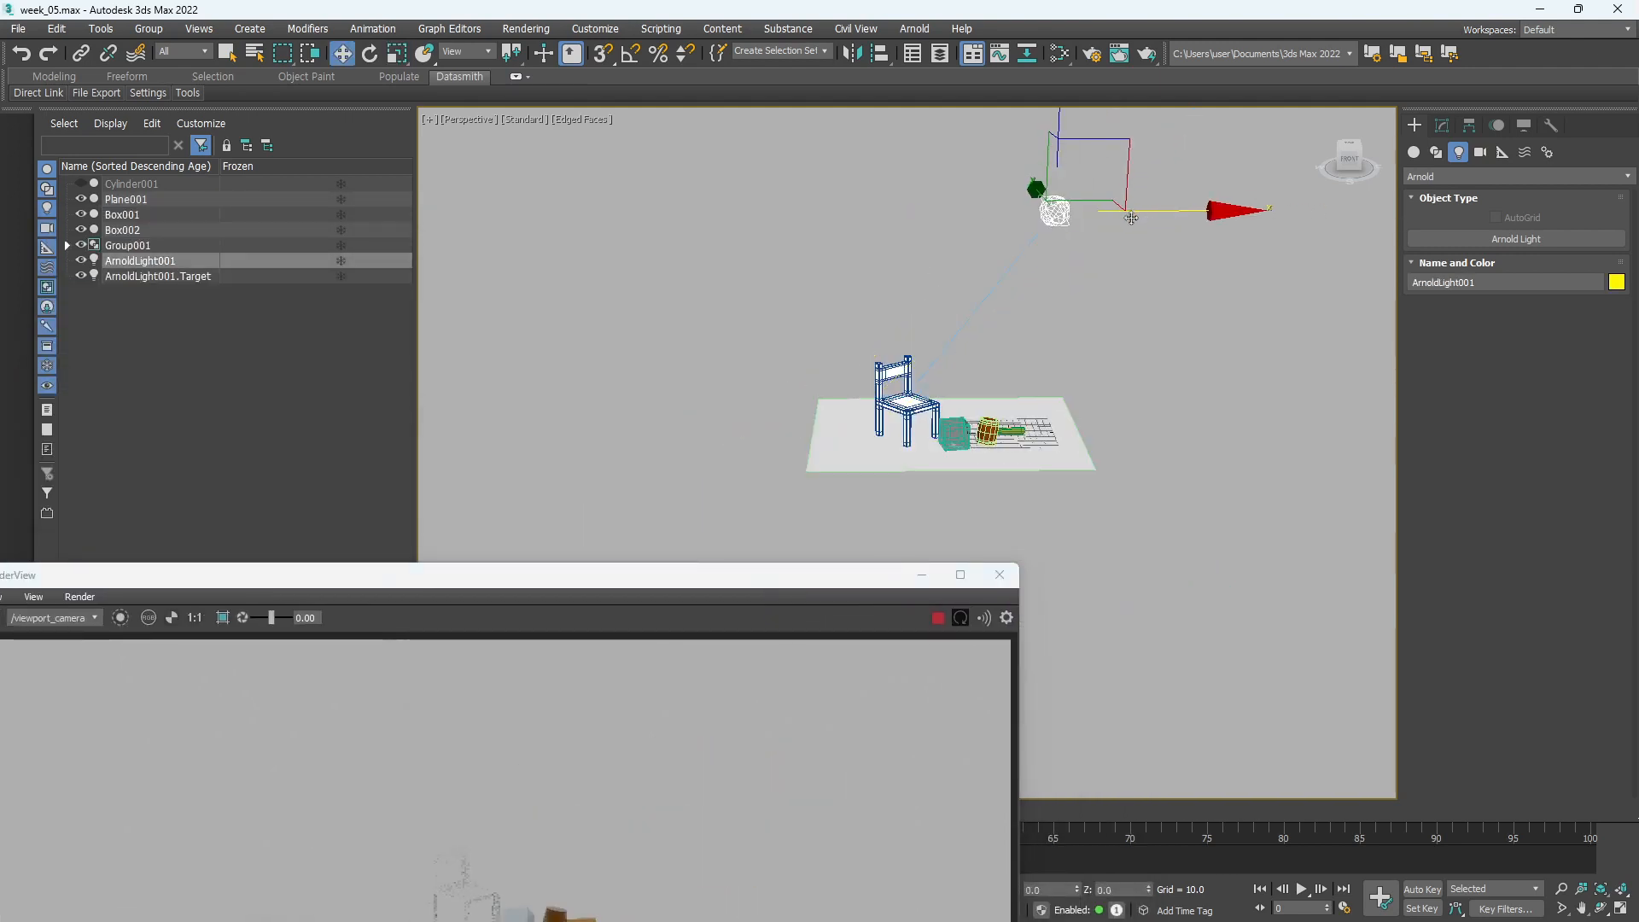
mouse_move(1064, 193)
left_mouse_down()
mouse_move(1029, 163)
mouse_move(1041, 171)
left_mouse_up()
middle_click_drag(1046, 303, 1046, 349)
left_click_drag(1064, 152, 1065, 163)
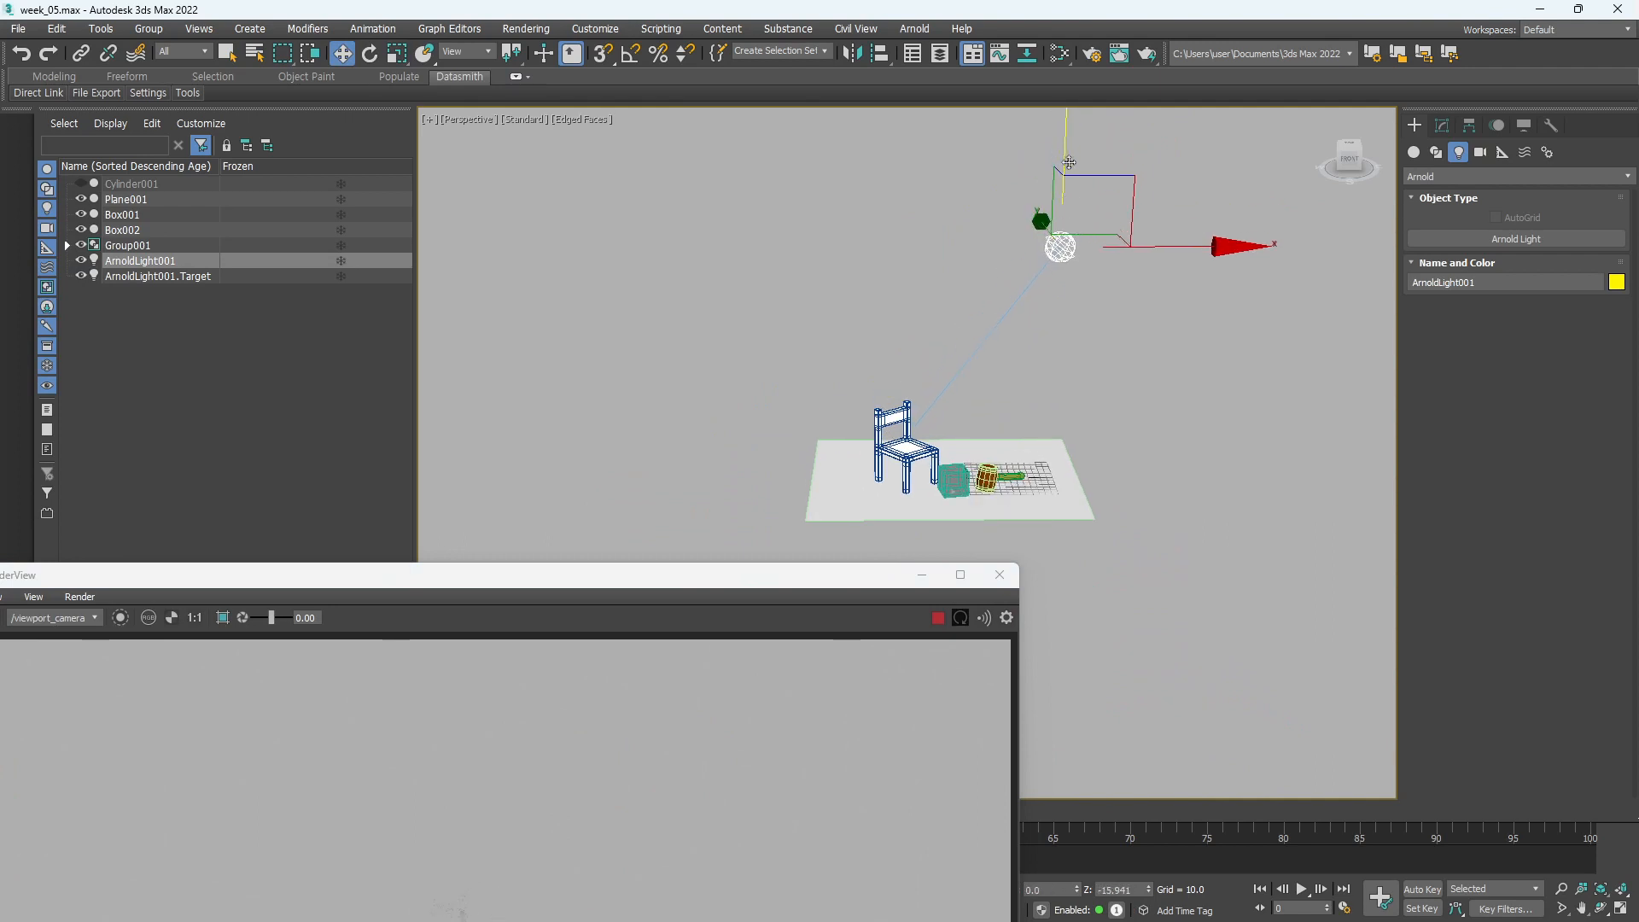
left_click_drag(789, 573, 833, 226)
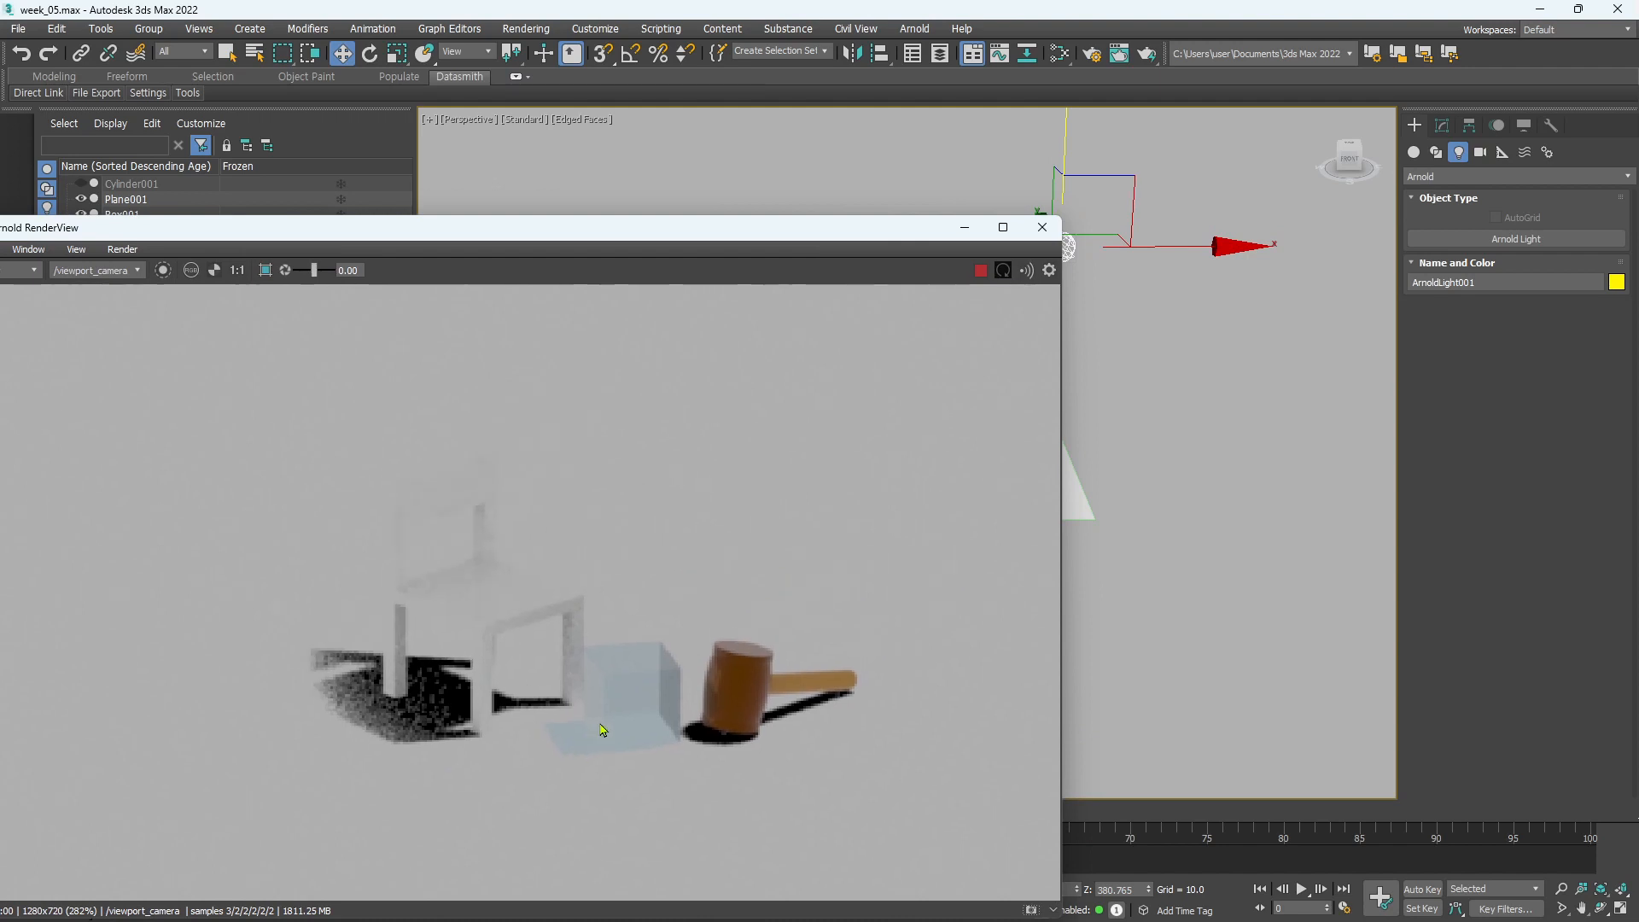
left_click_drag(1057, 147, 1068, 209)
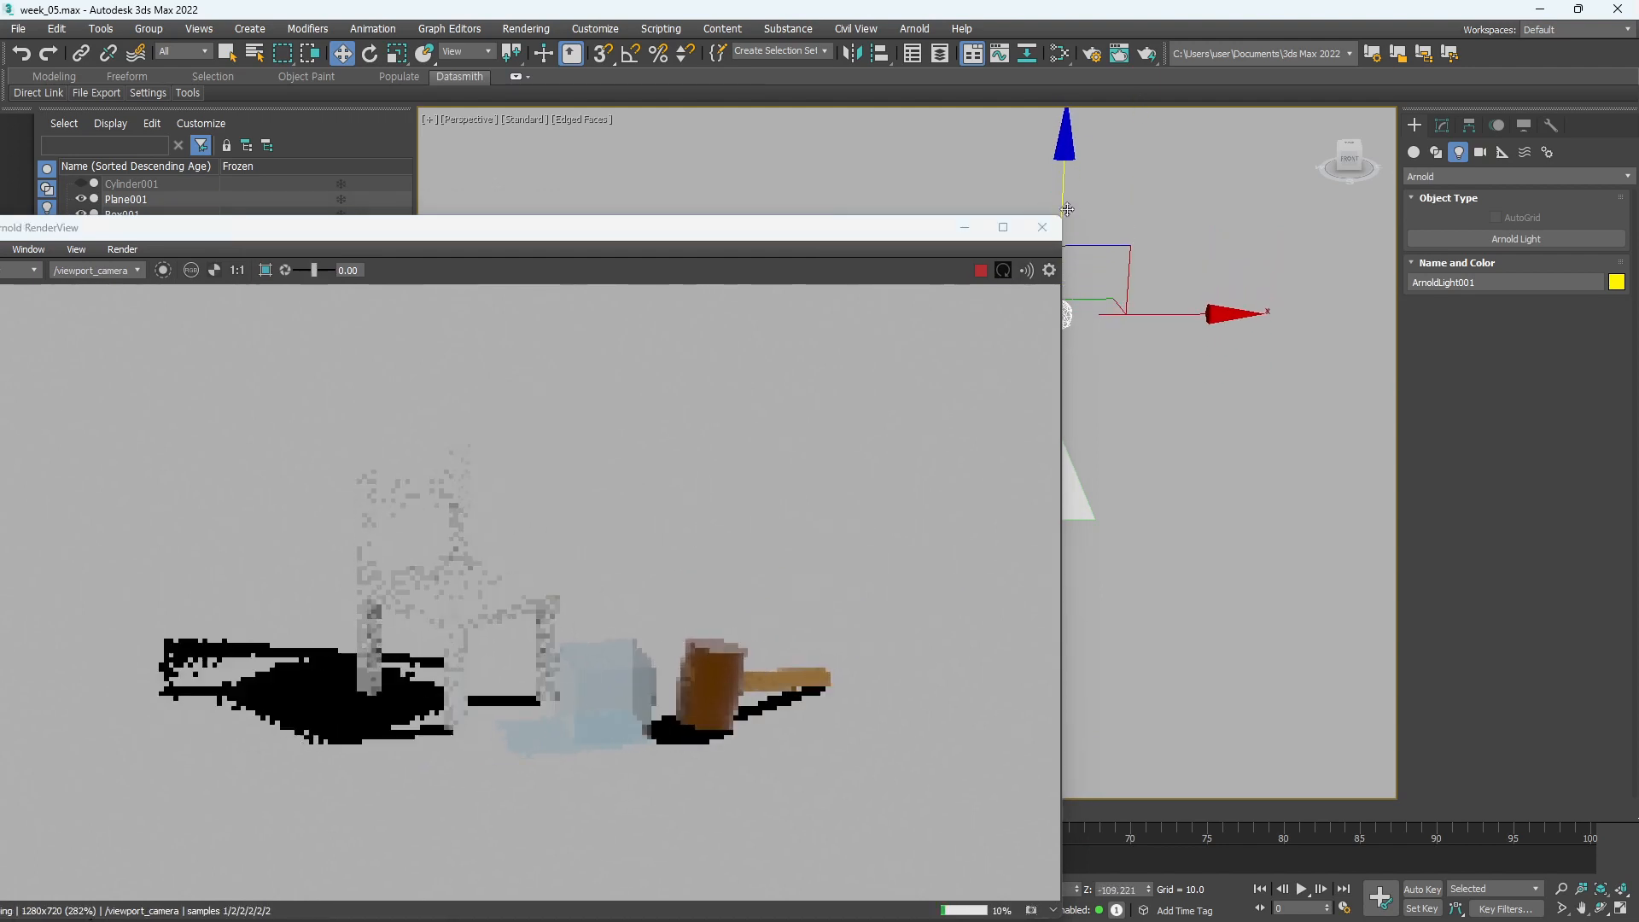
Scale the floor plane uniformly to about 355%, check the updated render, and stop the live rendering
left_click(1080, 482)
key("e")
key("r")
left_click_drag(825, 229, 771, 642)
left_click_drag(950, 478, 879, 311)
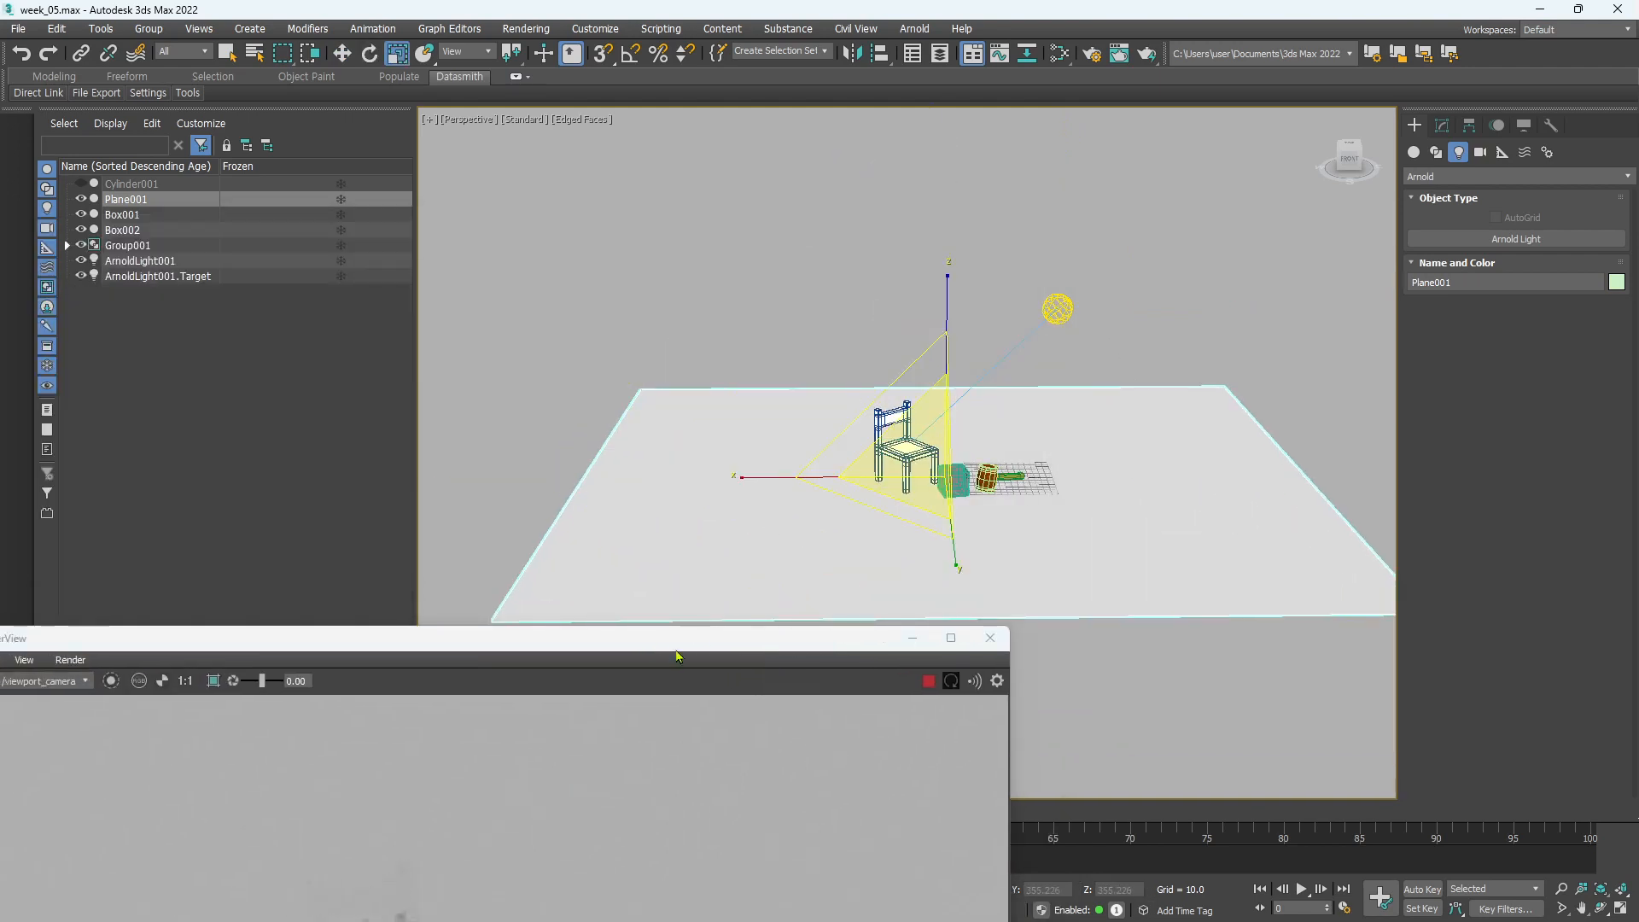
left_click_drag(691, 638, 741, 181)
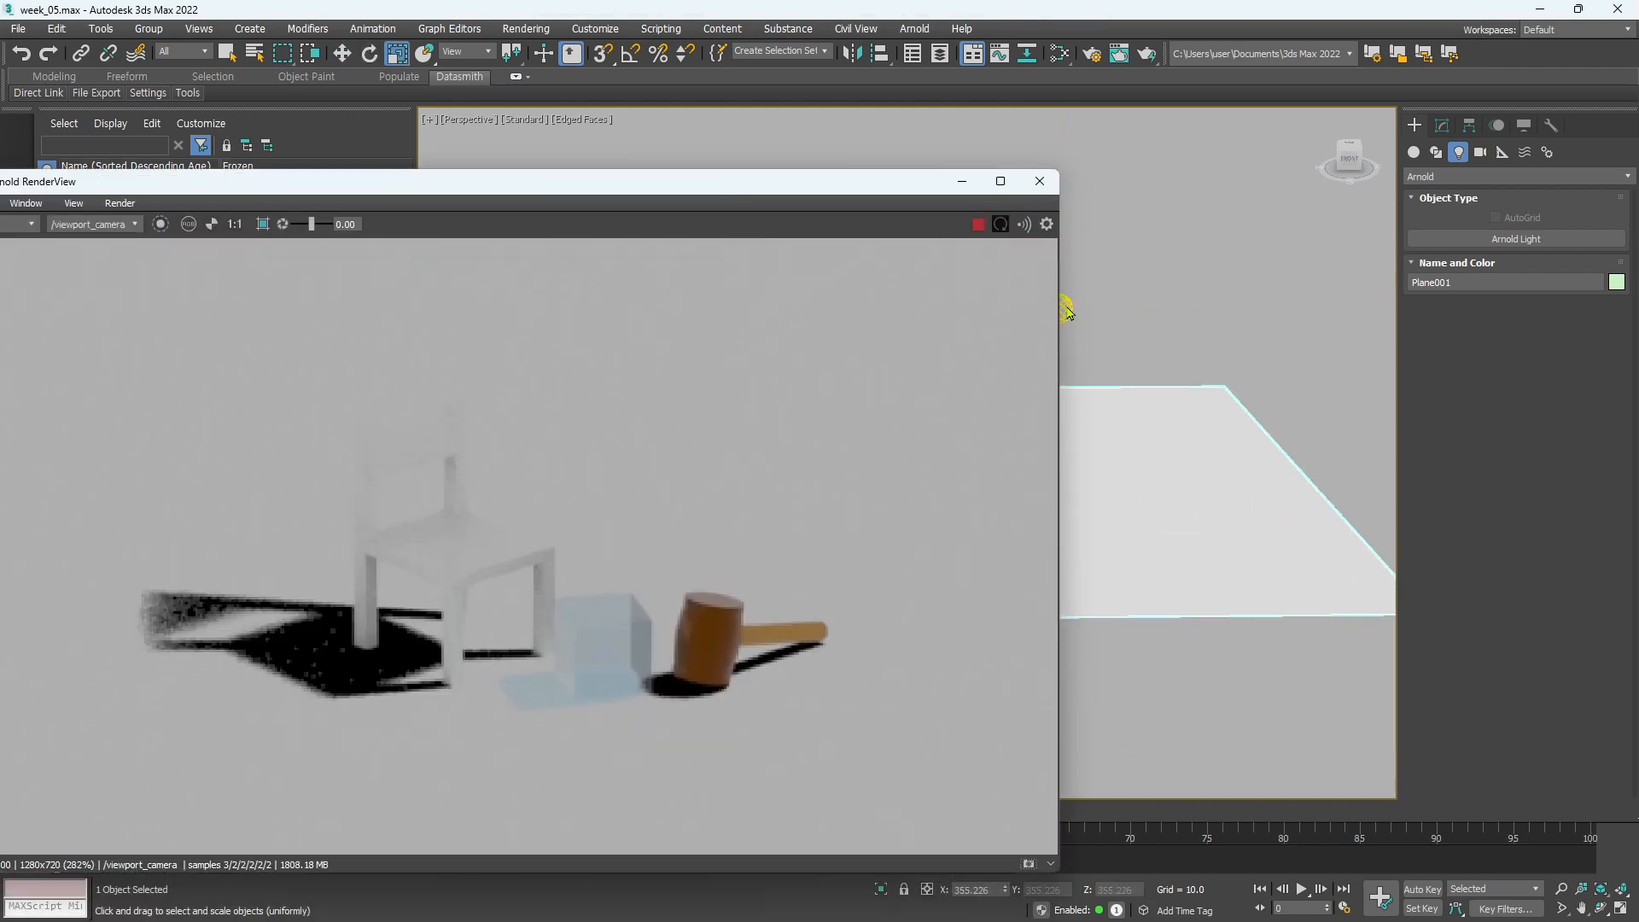
left_click(981, 227)
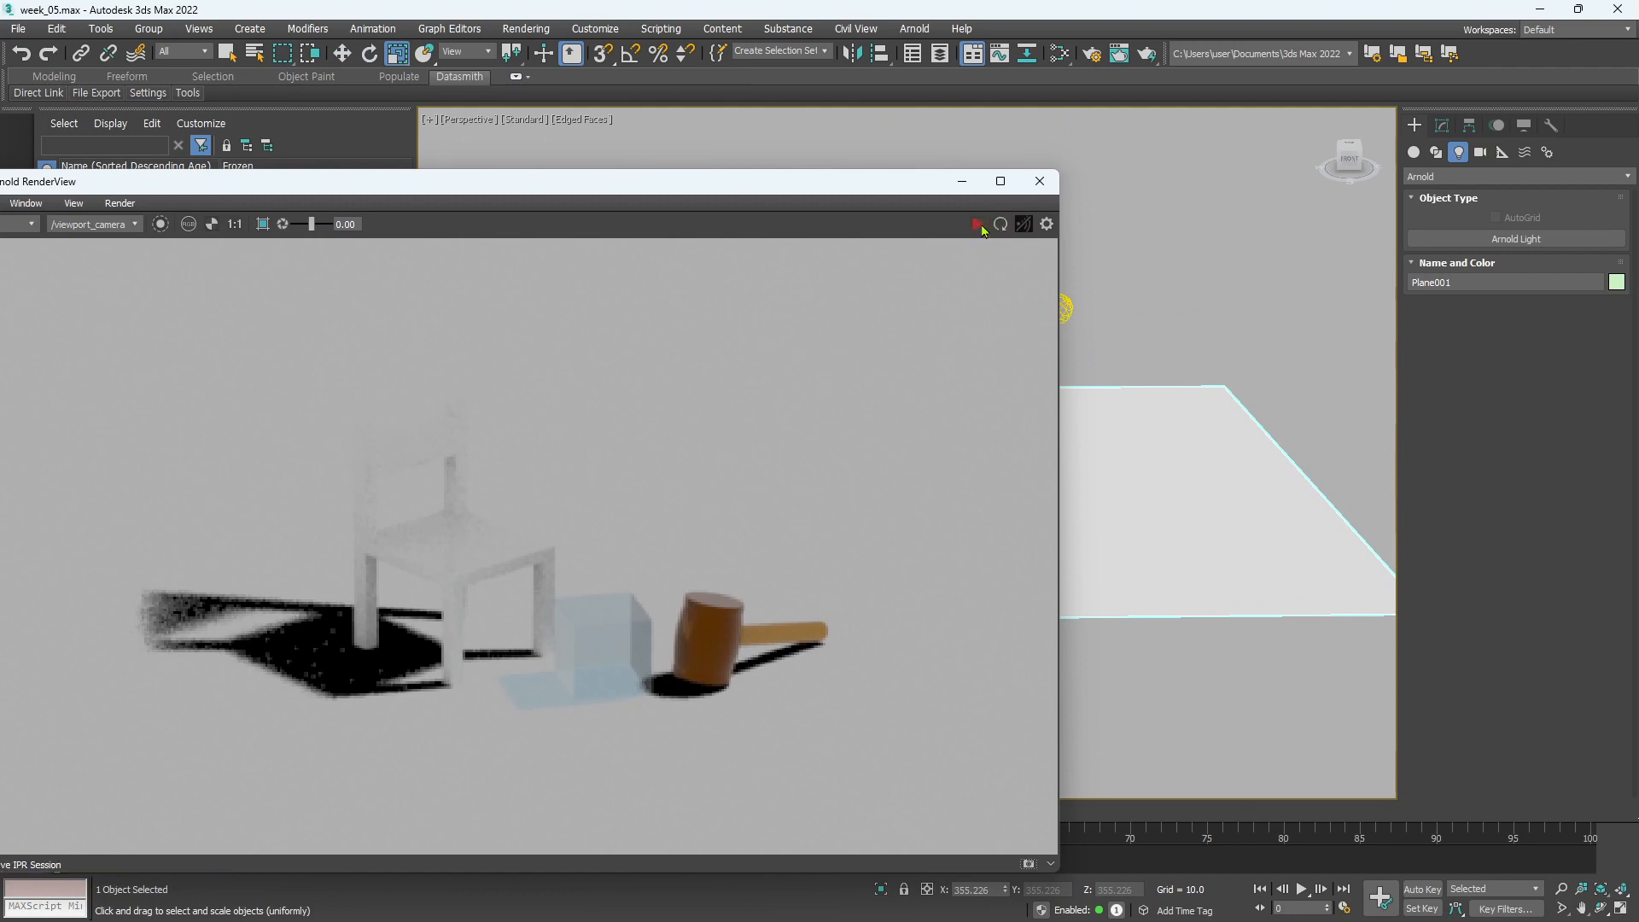
Restart the live rendering, shift the framing slightly, and uncover the Arnold light in the perspective view
left_click(980, 226)
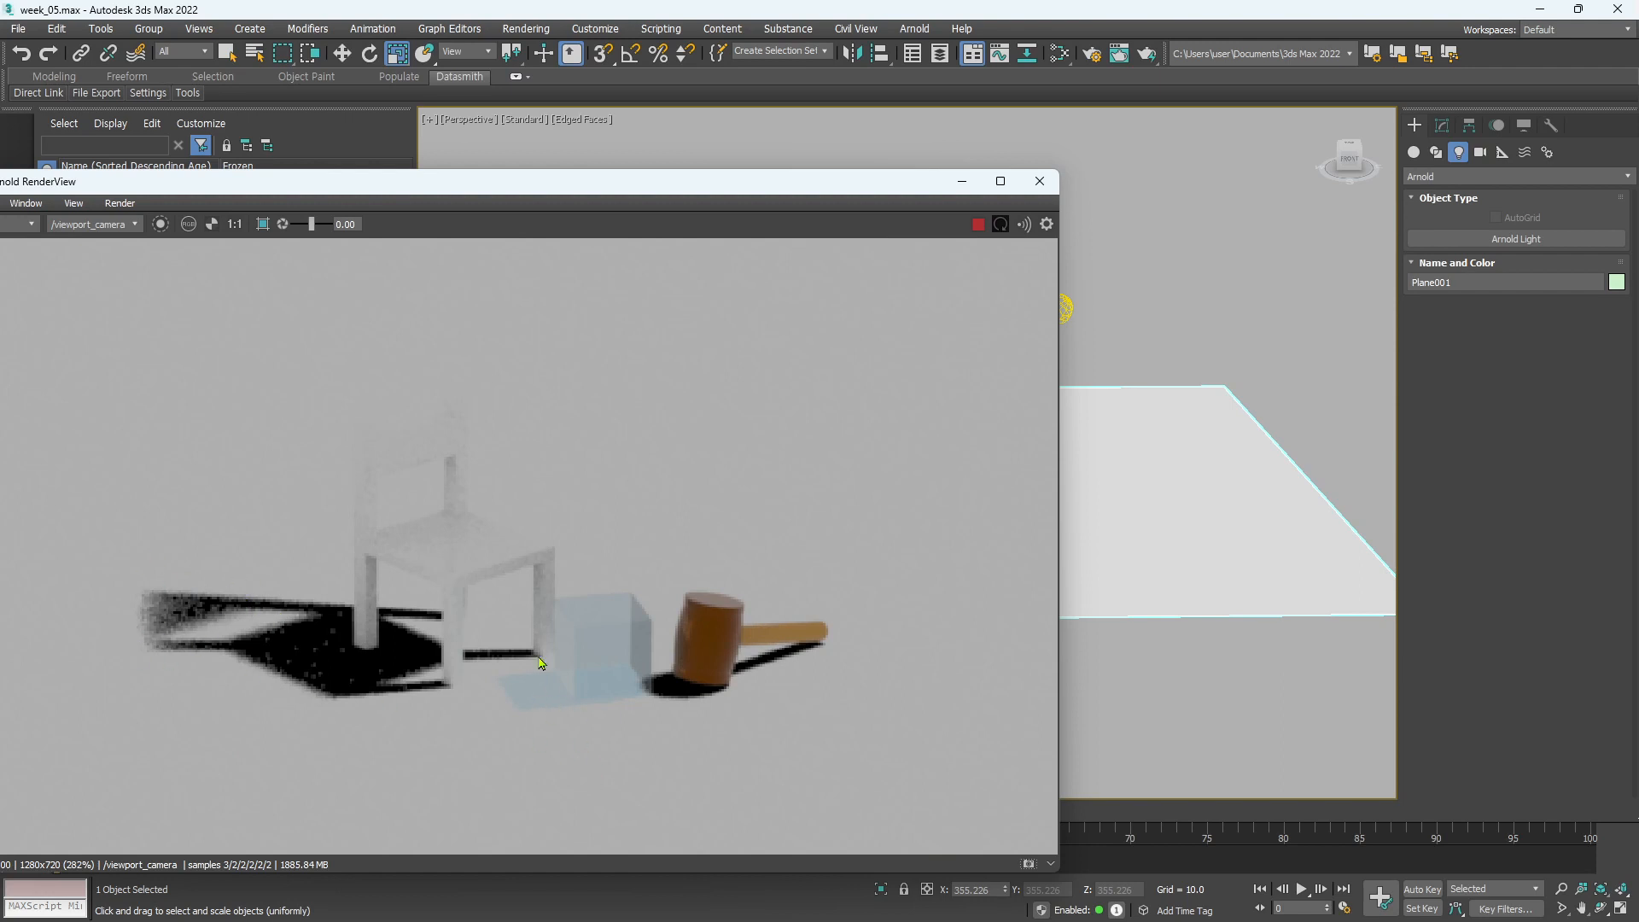
middle_click_drag(1171, 335, 1175, 370)
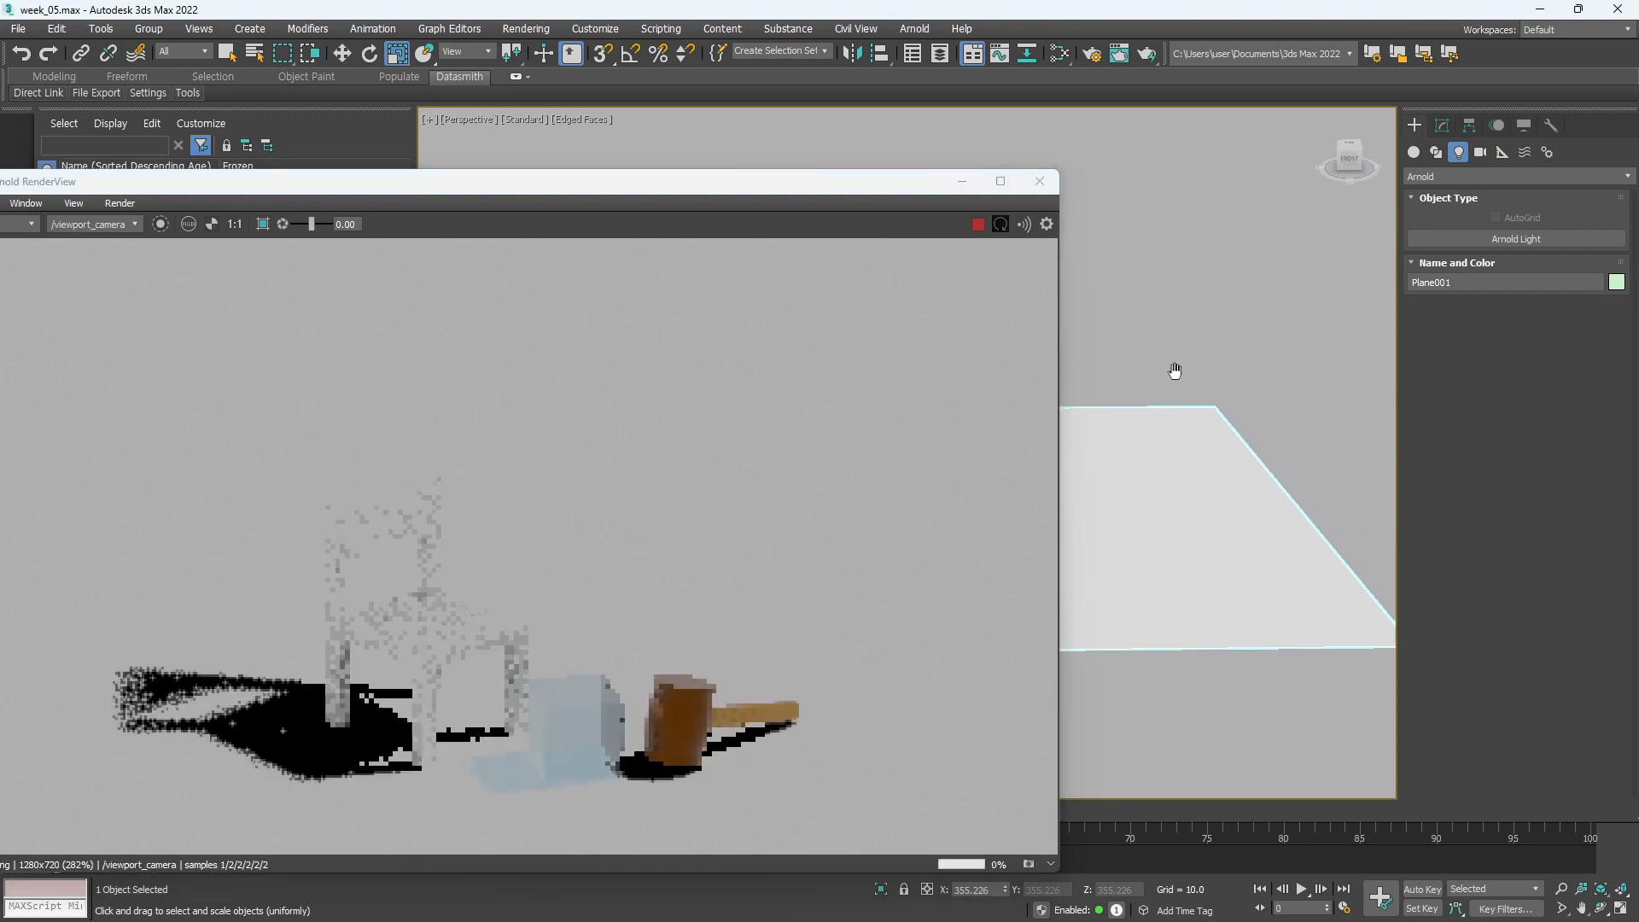
left_click_drag(857, 184, 659, 181)
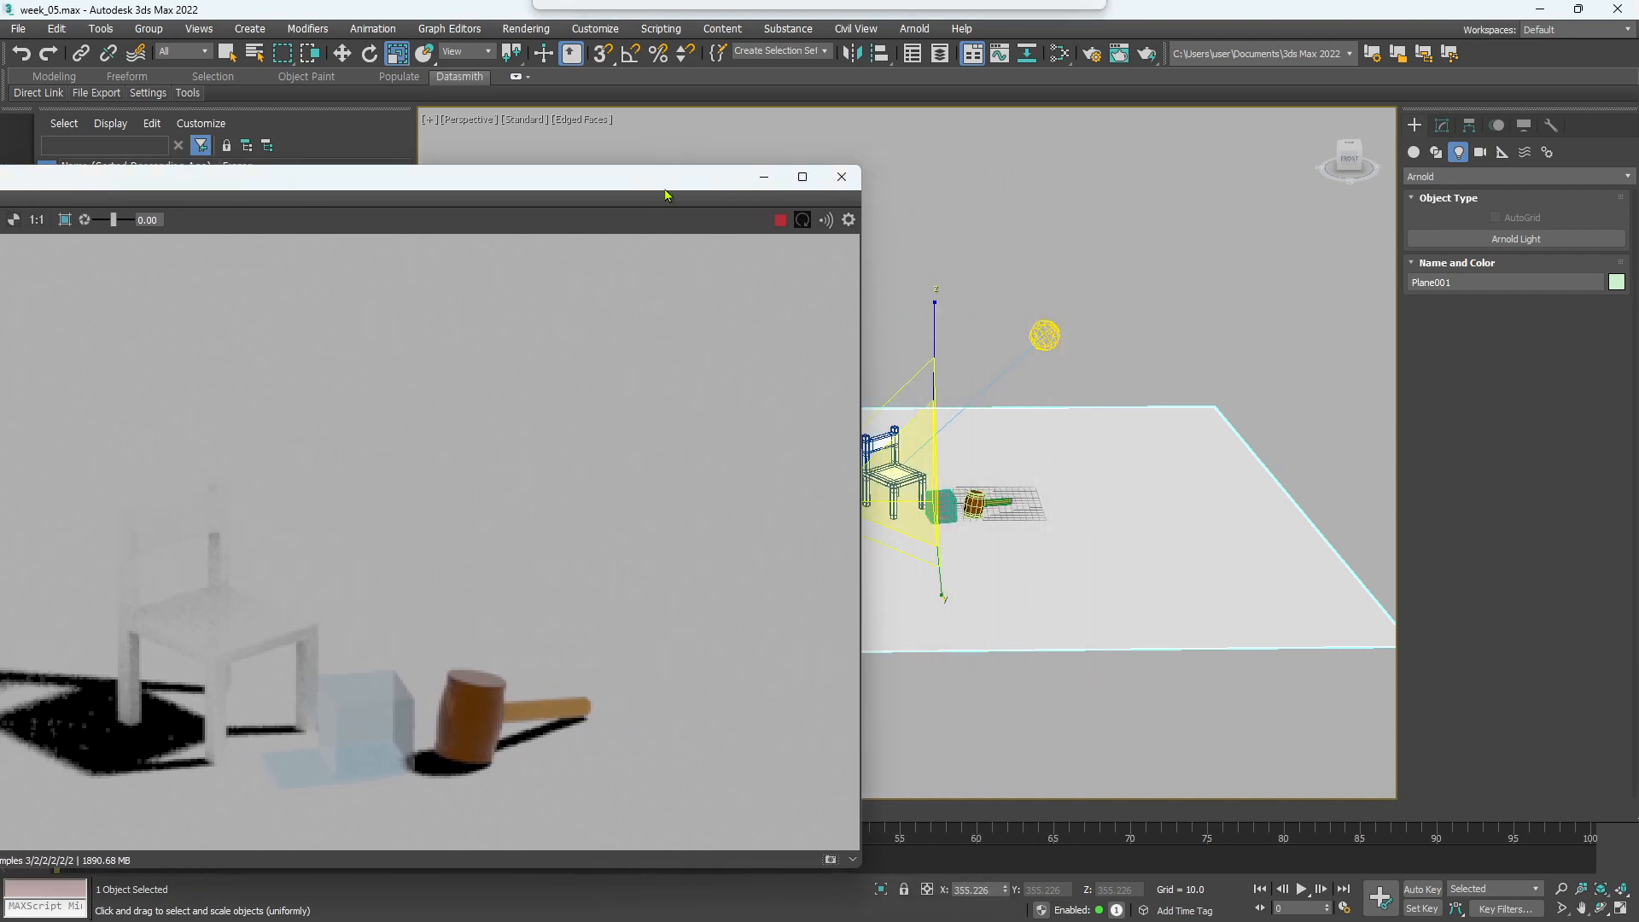
Raise the Arnold light to about 468 in Z and shift it along X to about 77
left_click(1044, 335)
key("w")
left_click_drag(1061, 210, 1055, 71)
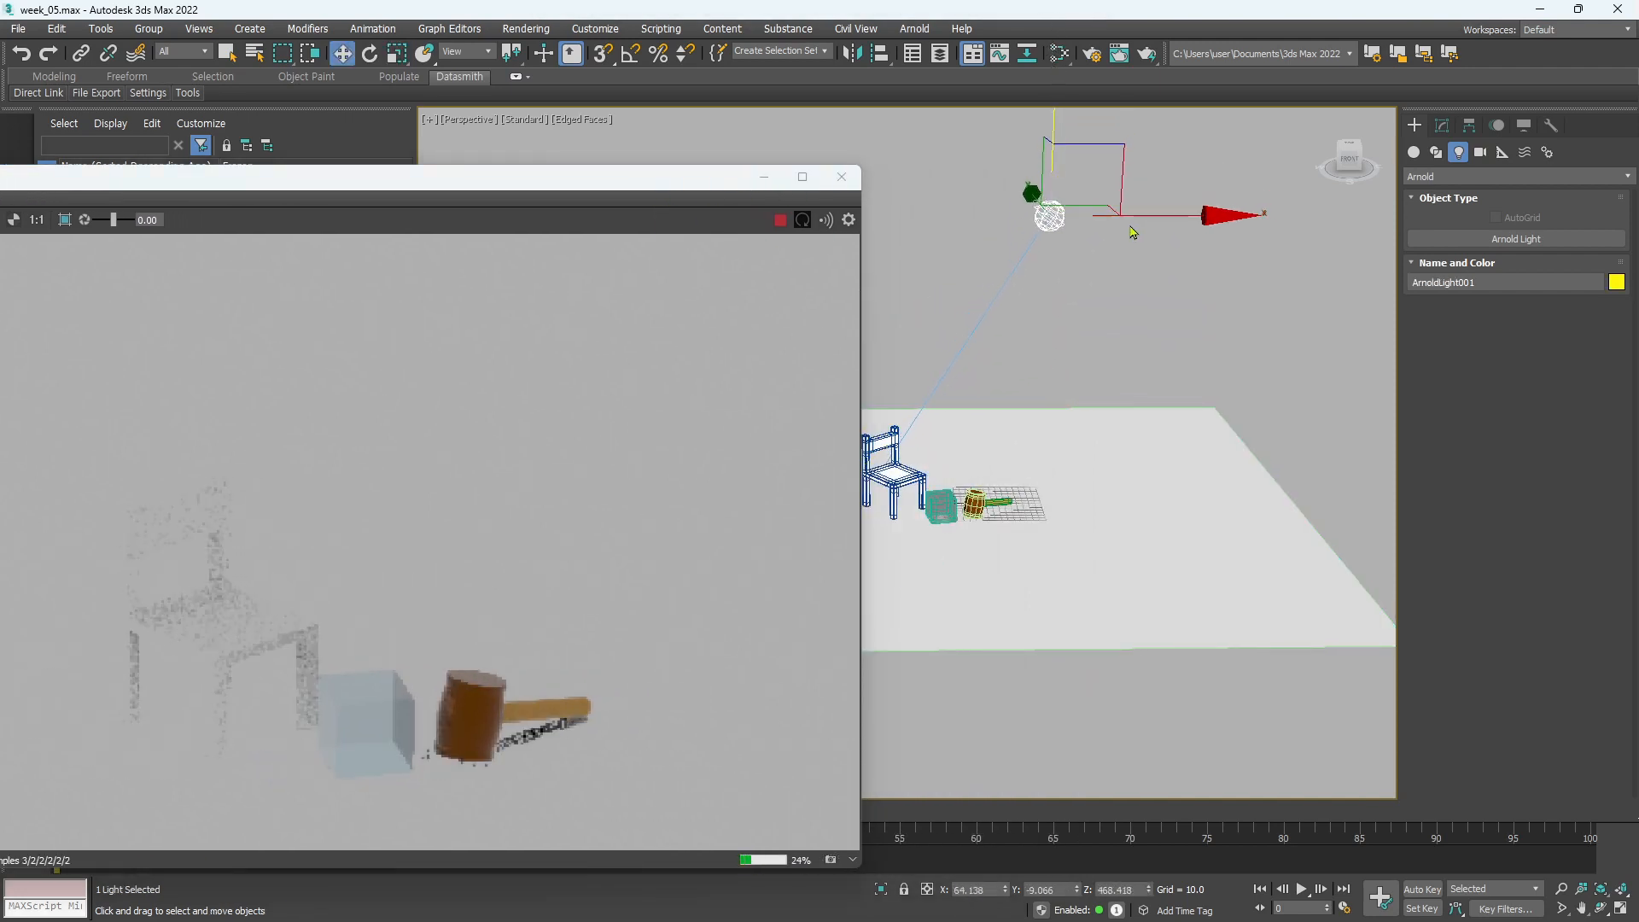
left_click_drag(1149, 219, 1203, 223)
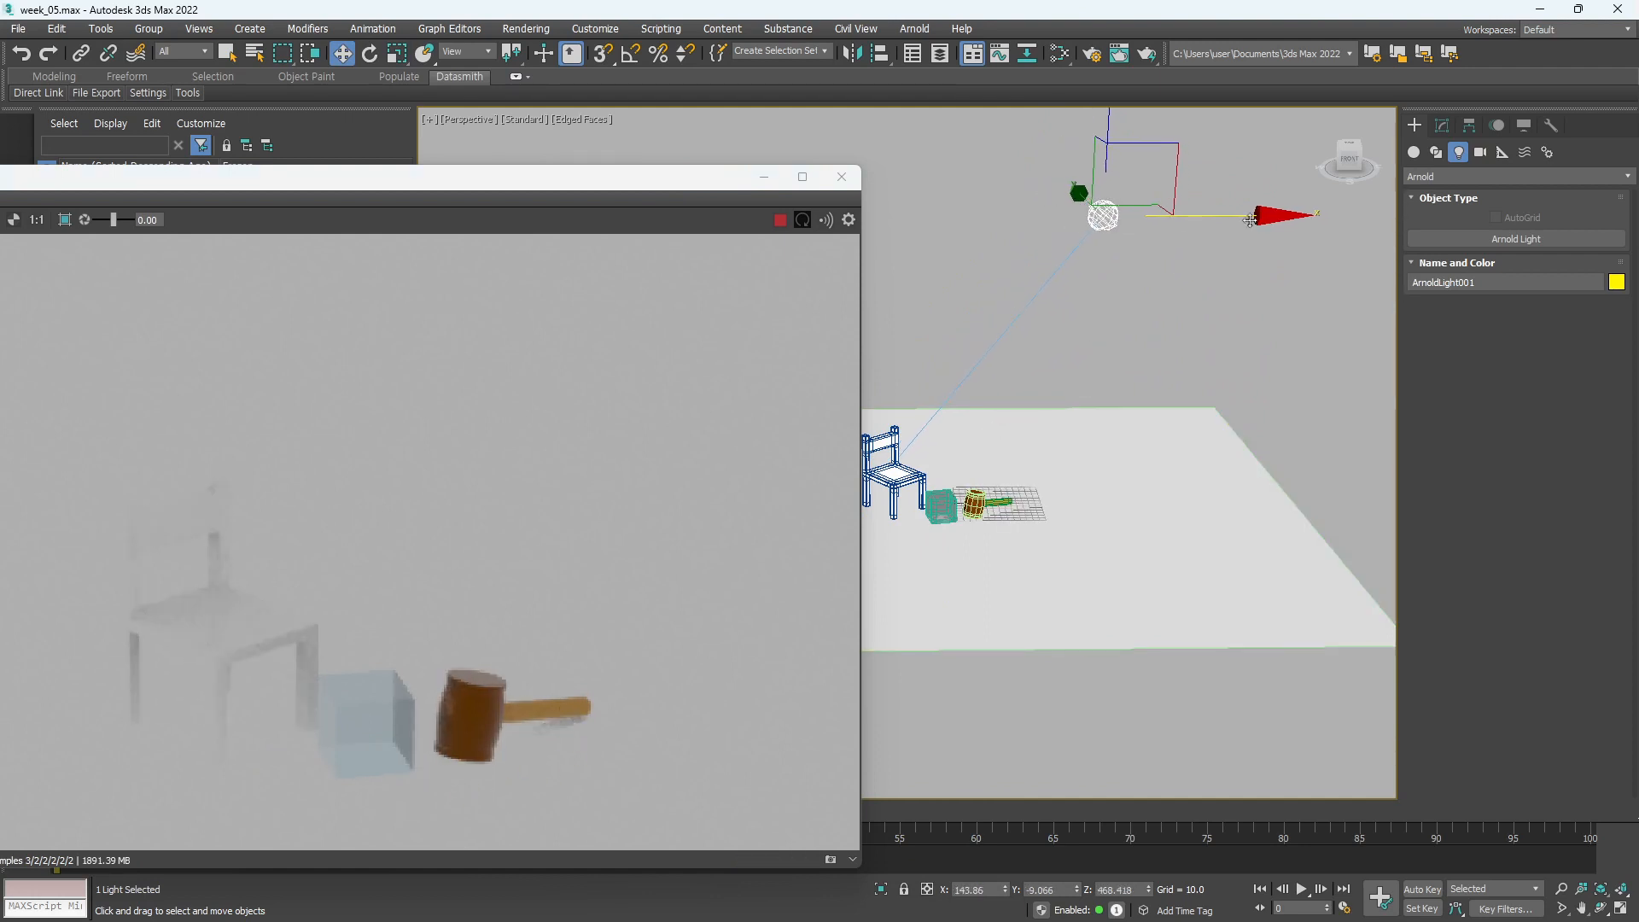
left_click_drag(1250, 221, 1206, 220)
Set the Arnold light's quad size to 200 in X and 400 in Y and check the render
left_click(1441, 126)
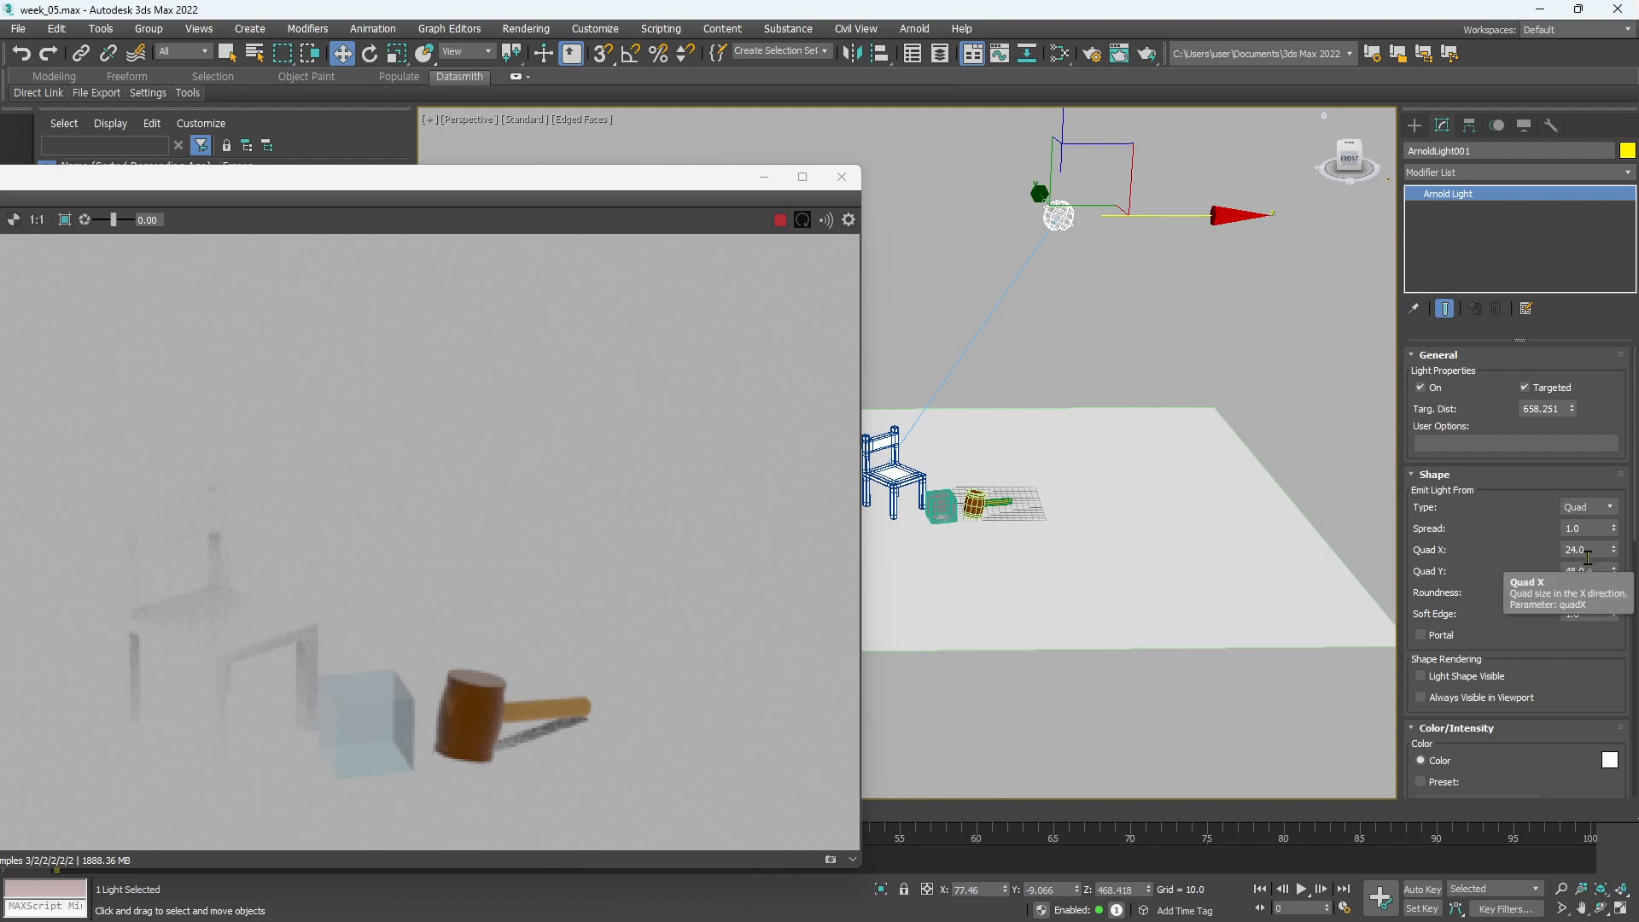
middle_click_drag(1121, 411, 1087, 468, "alt")
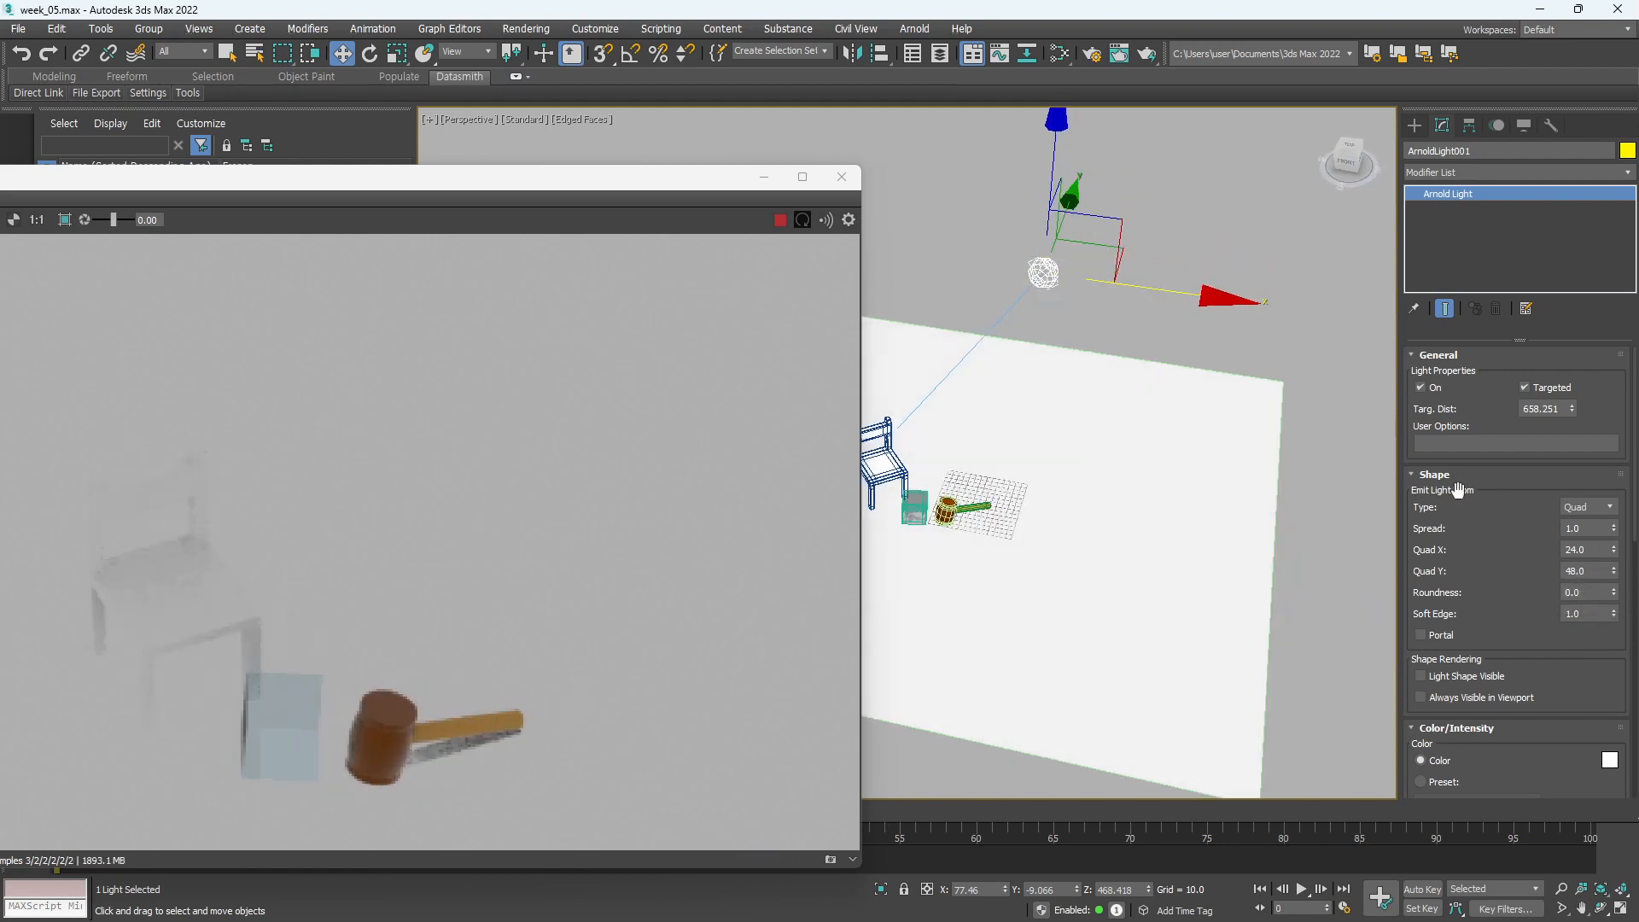
left_click(1588, 550)
key("Tab")
type("400")
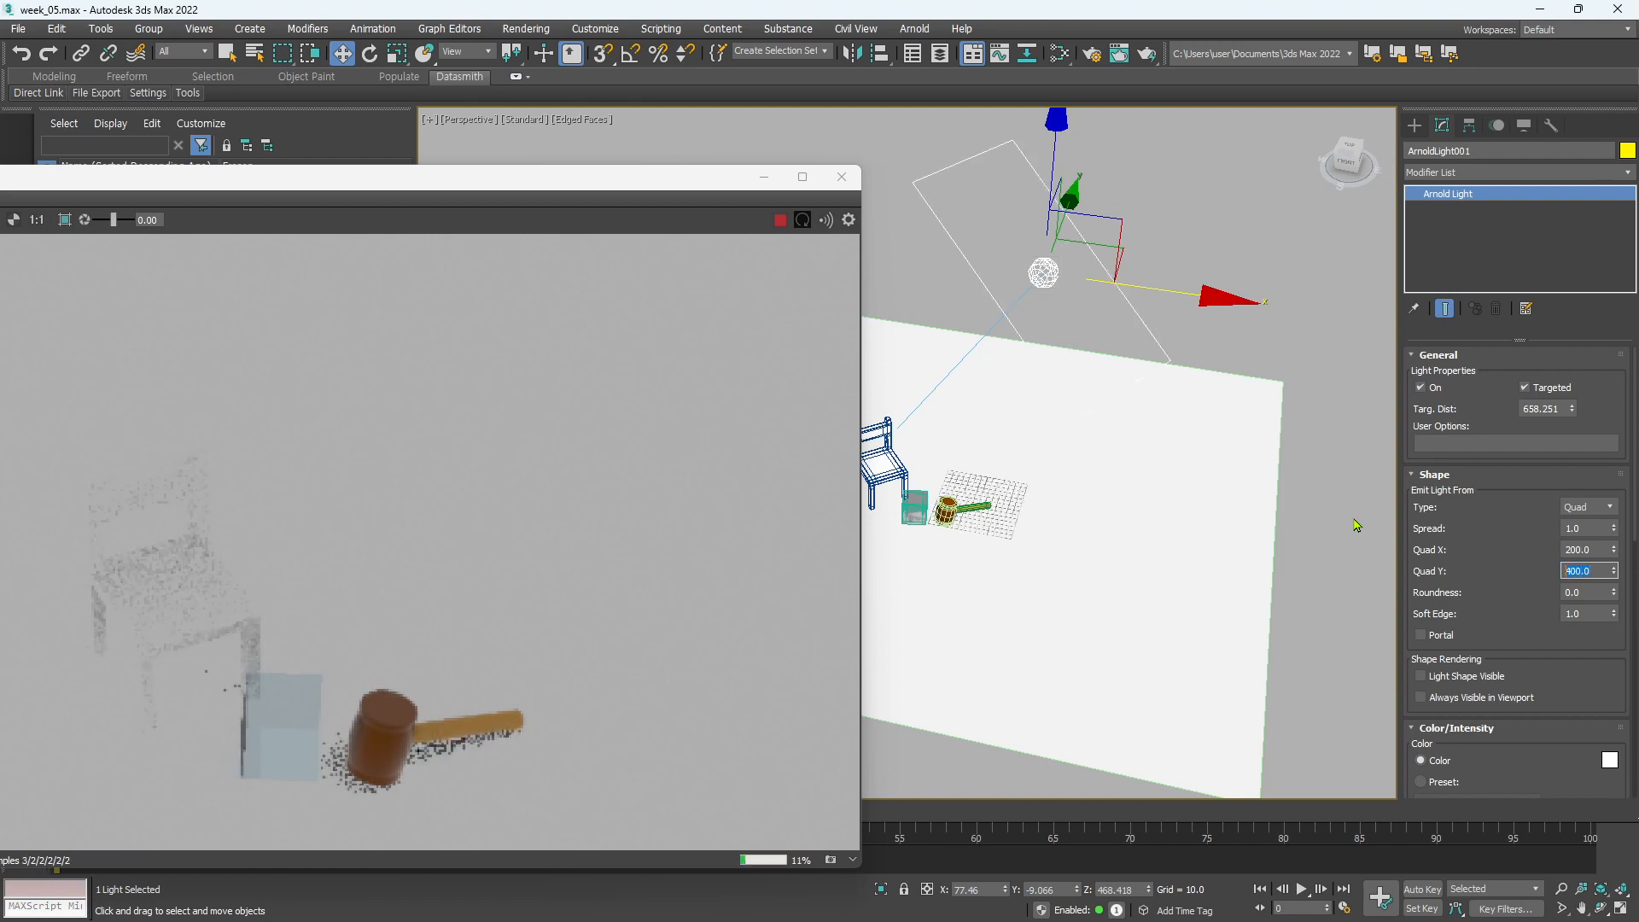
key("Return")
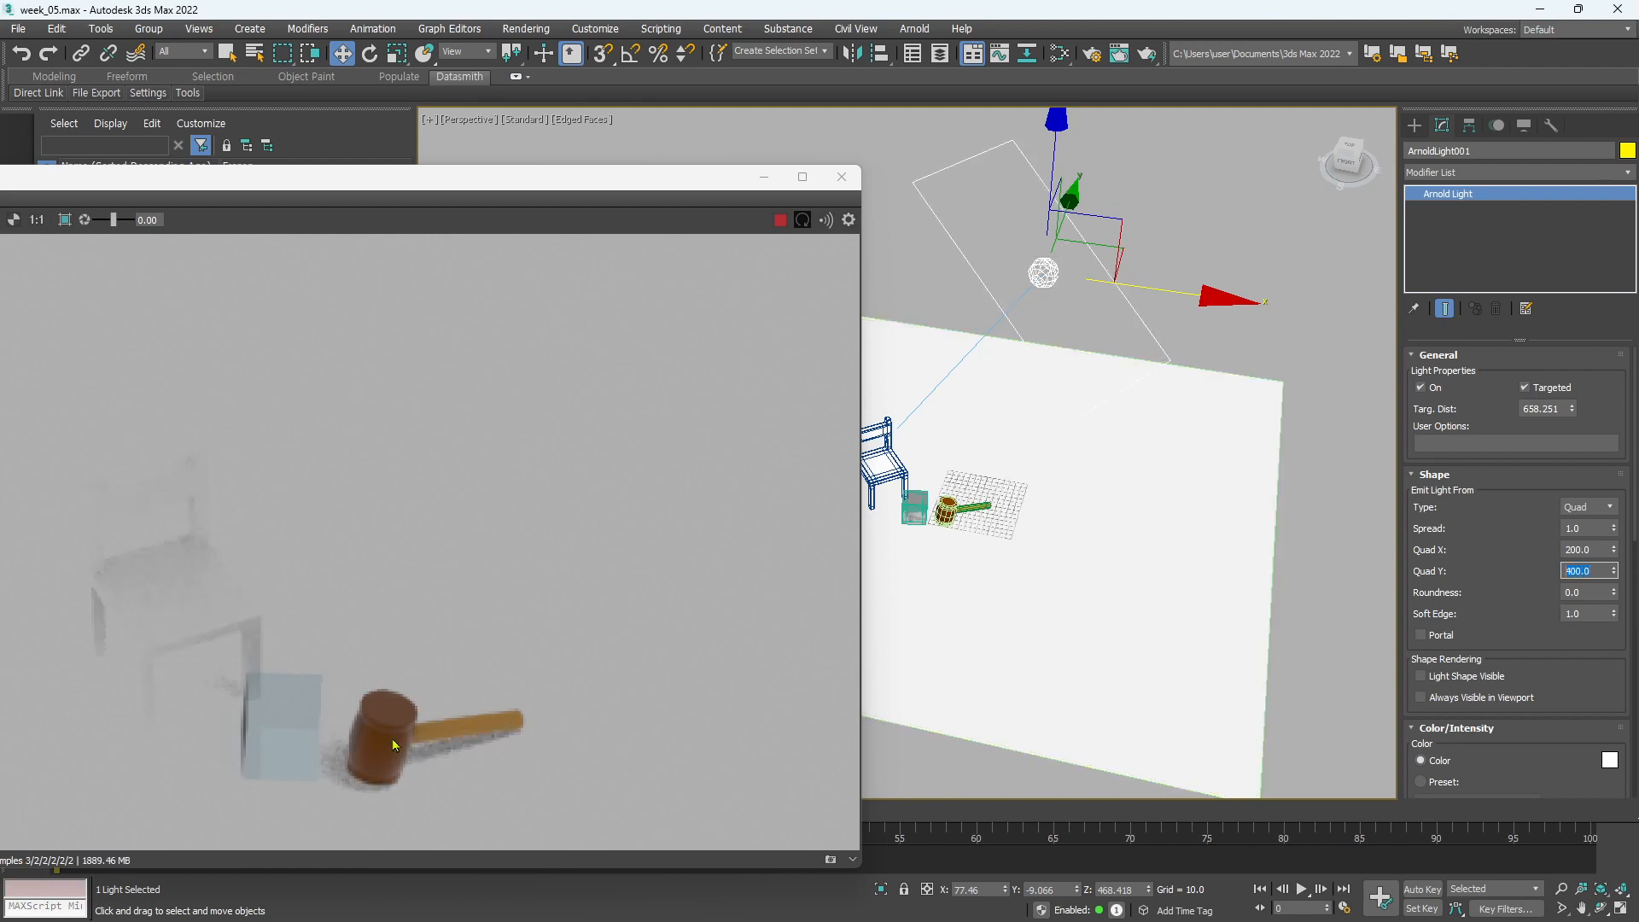
middle_click_drag(900, 593, 1065, 487, "alt")
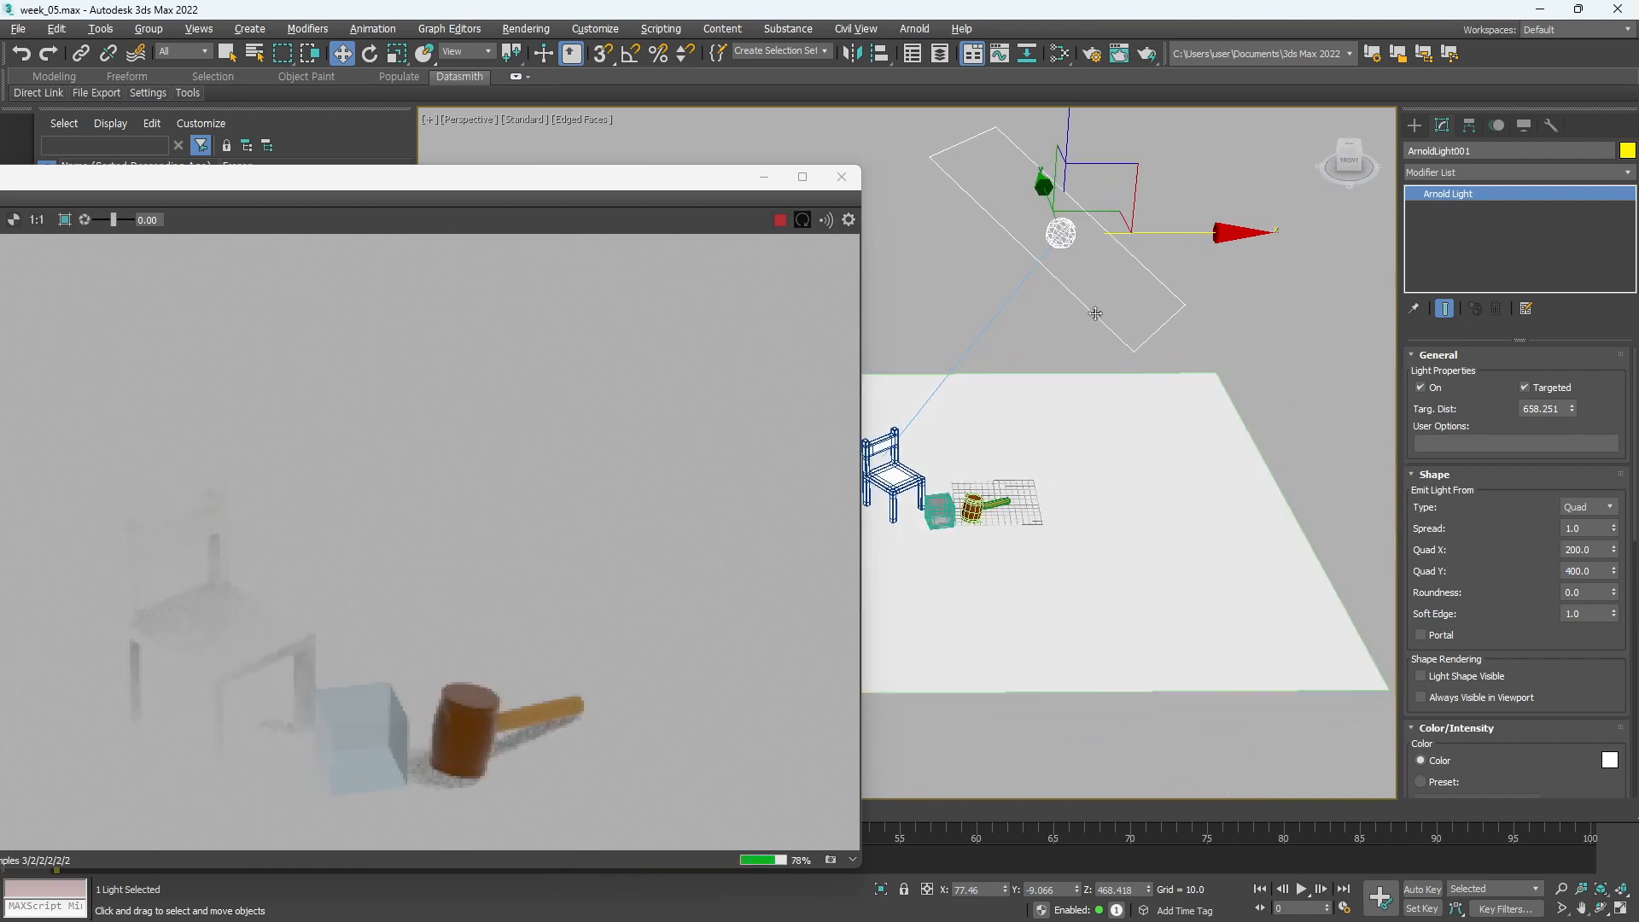
Set the light's Quad X size to 400 so the emitter is square
double_click(1607, 555)
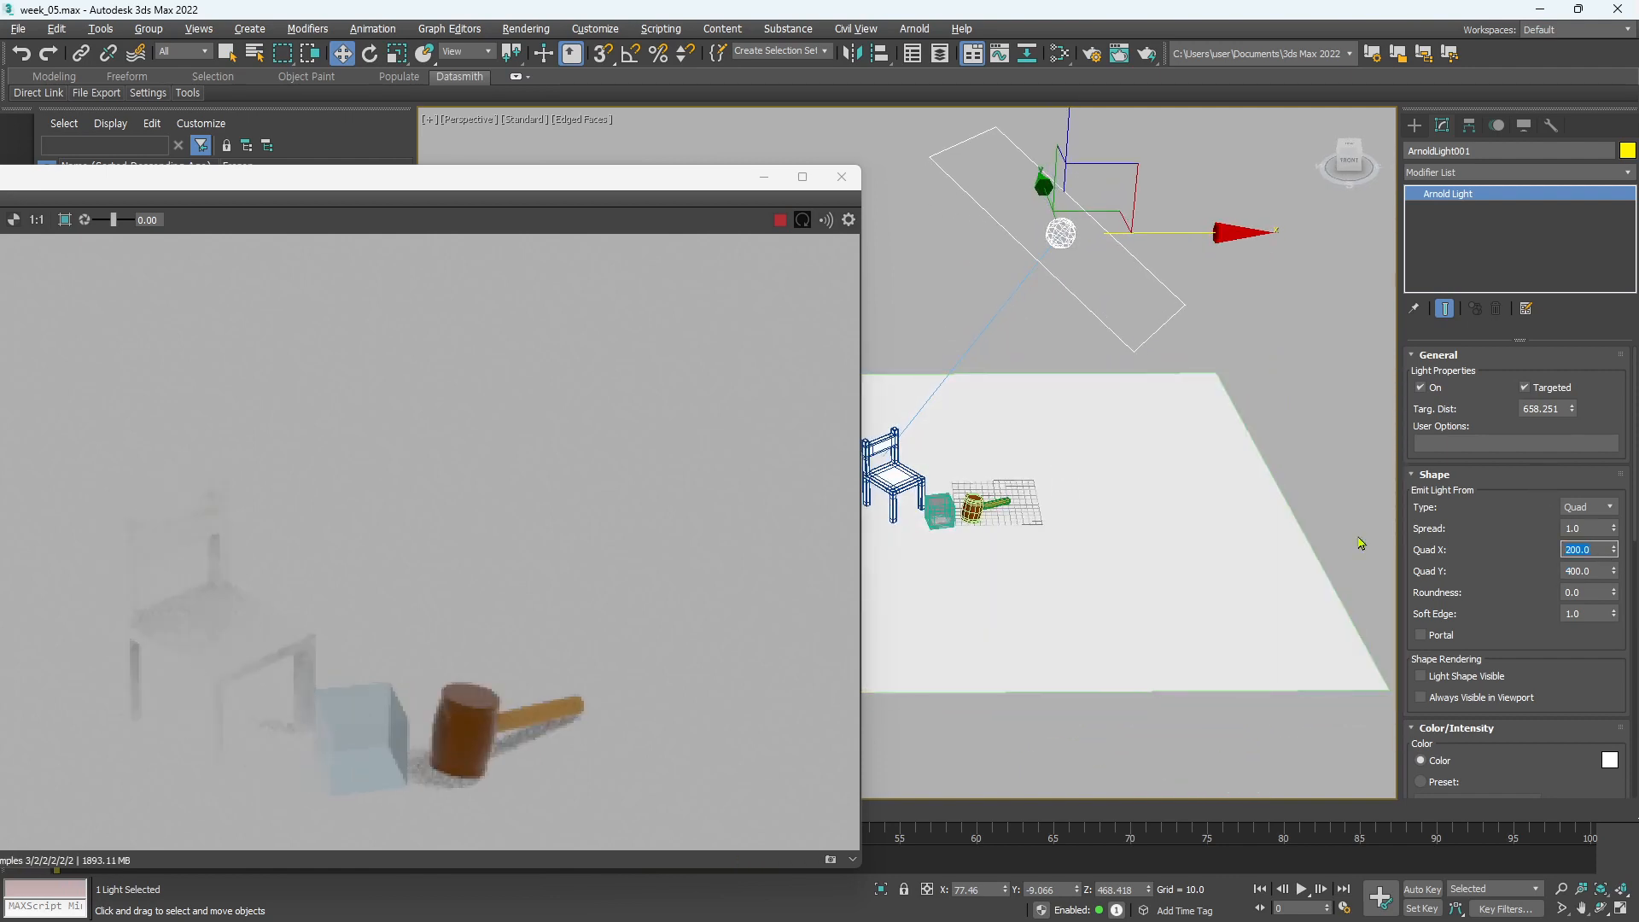
type("400")
key("Return")
type("'")
Set the Arnold light's intensity to 2.0, keeping the exposure at 8.0
left_click(1596, 612)
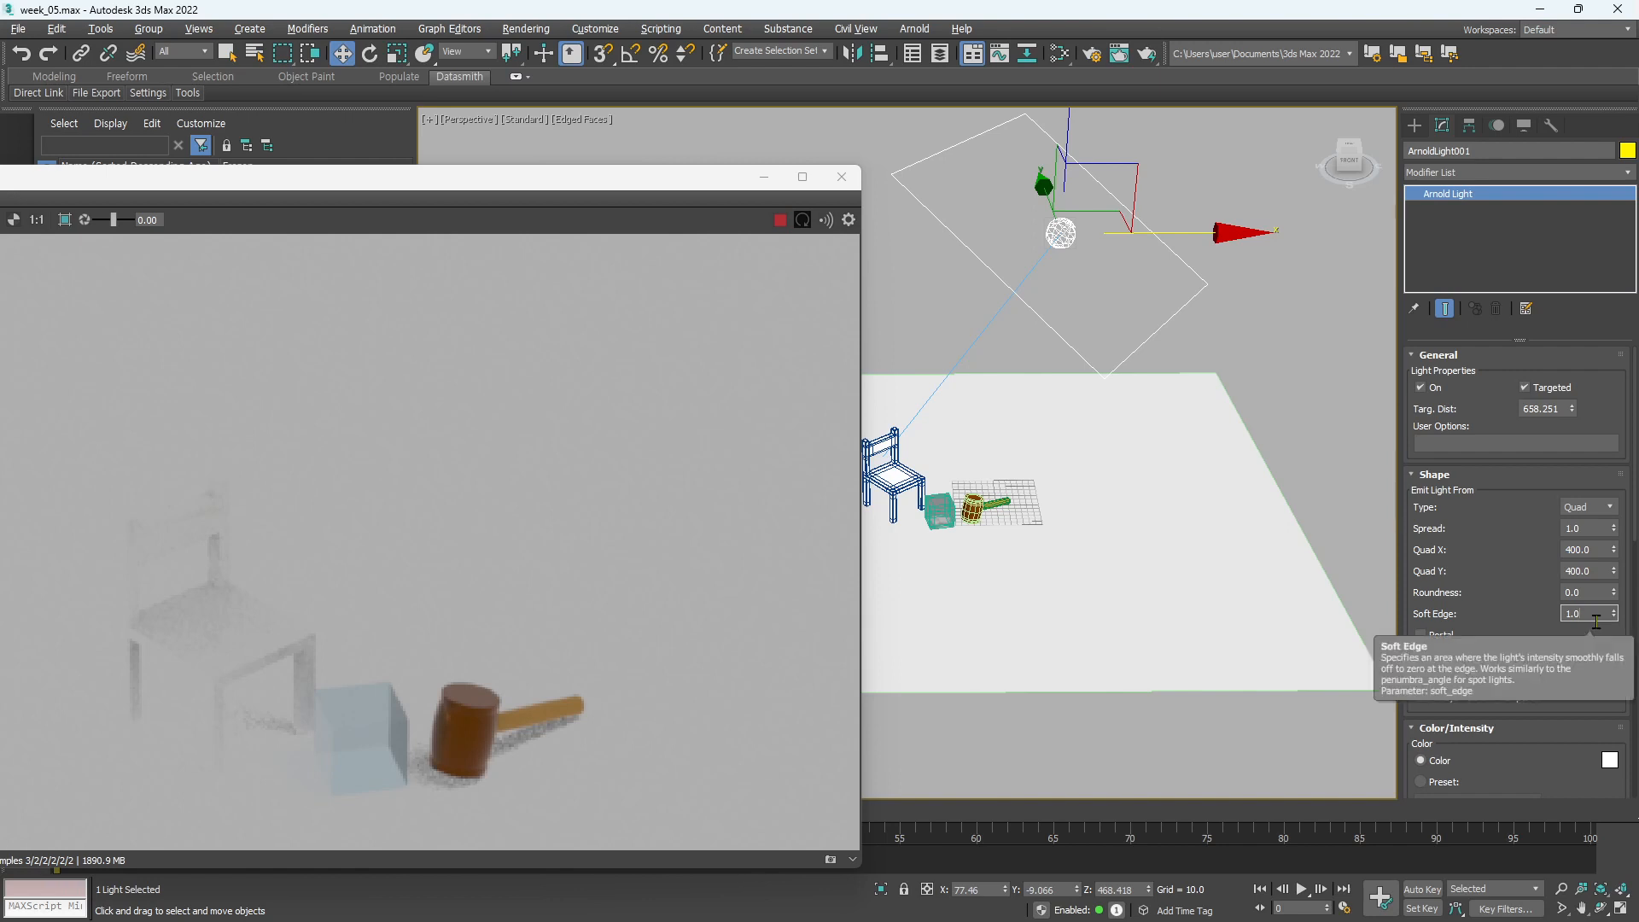
scroll(1571, 683, "down", 6)
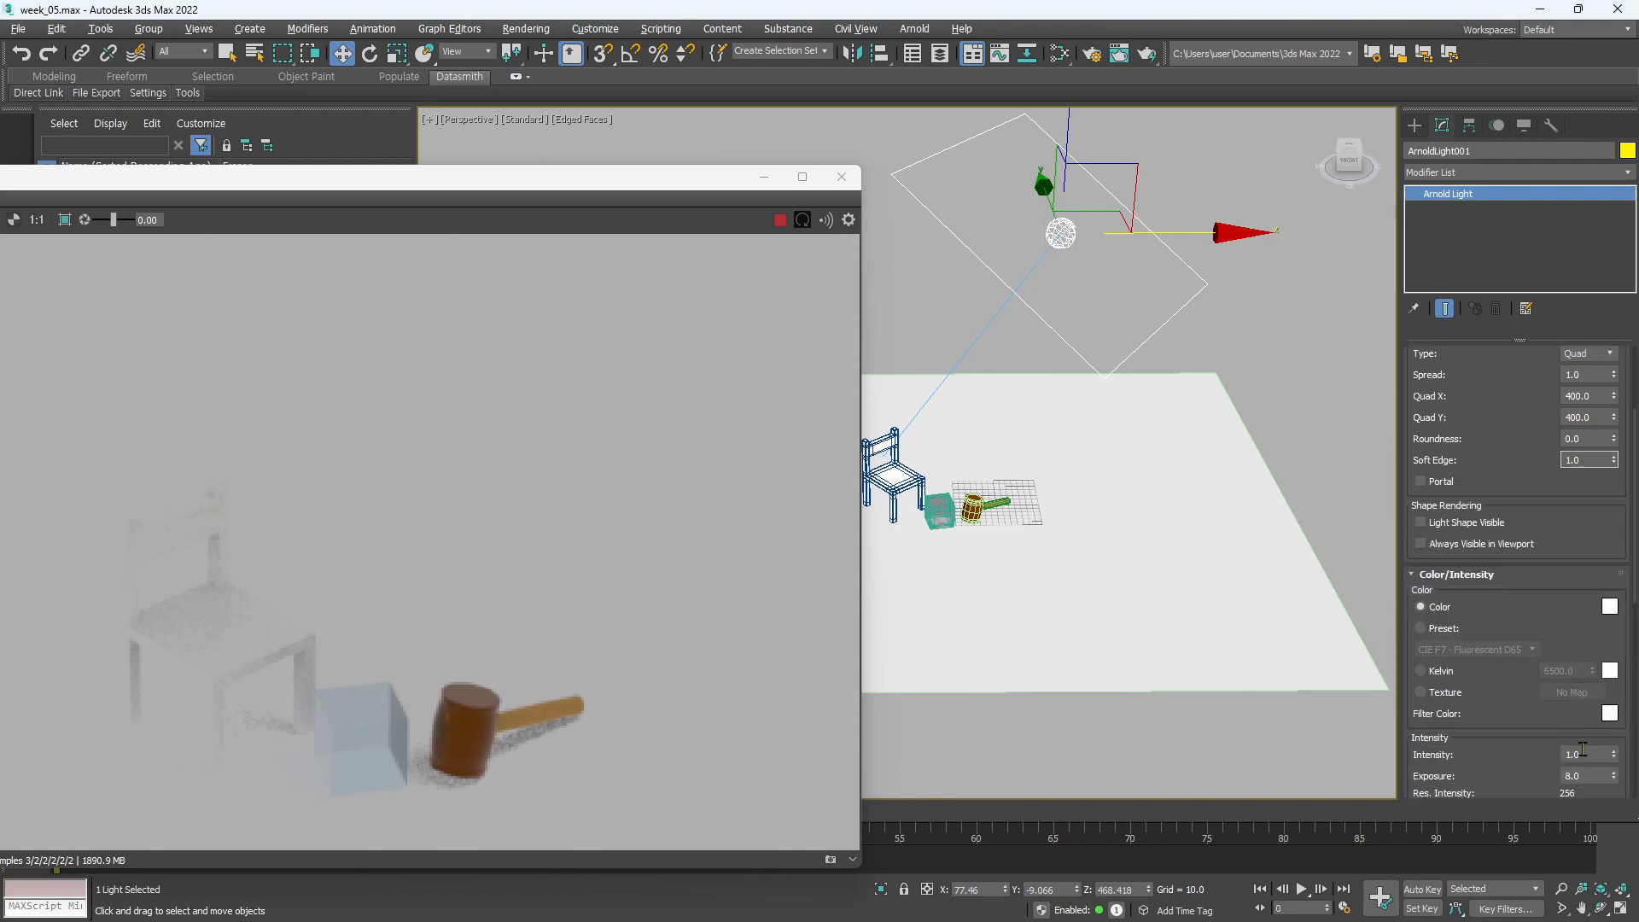
scroll(1583, 749, "down", 1)
left_click(1591, 731)
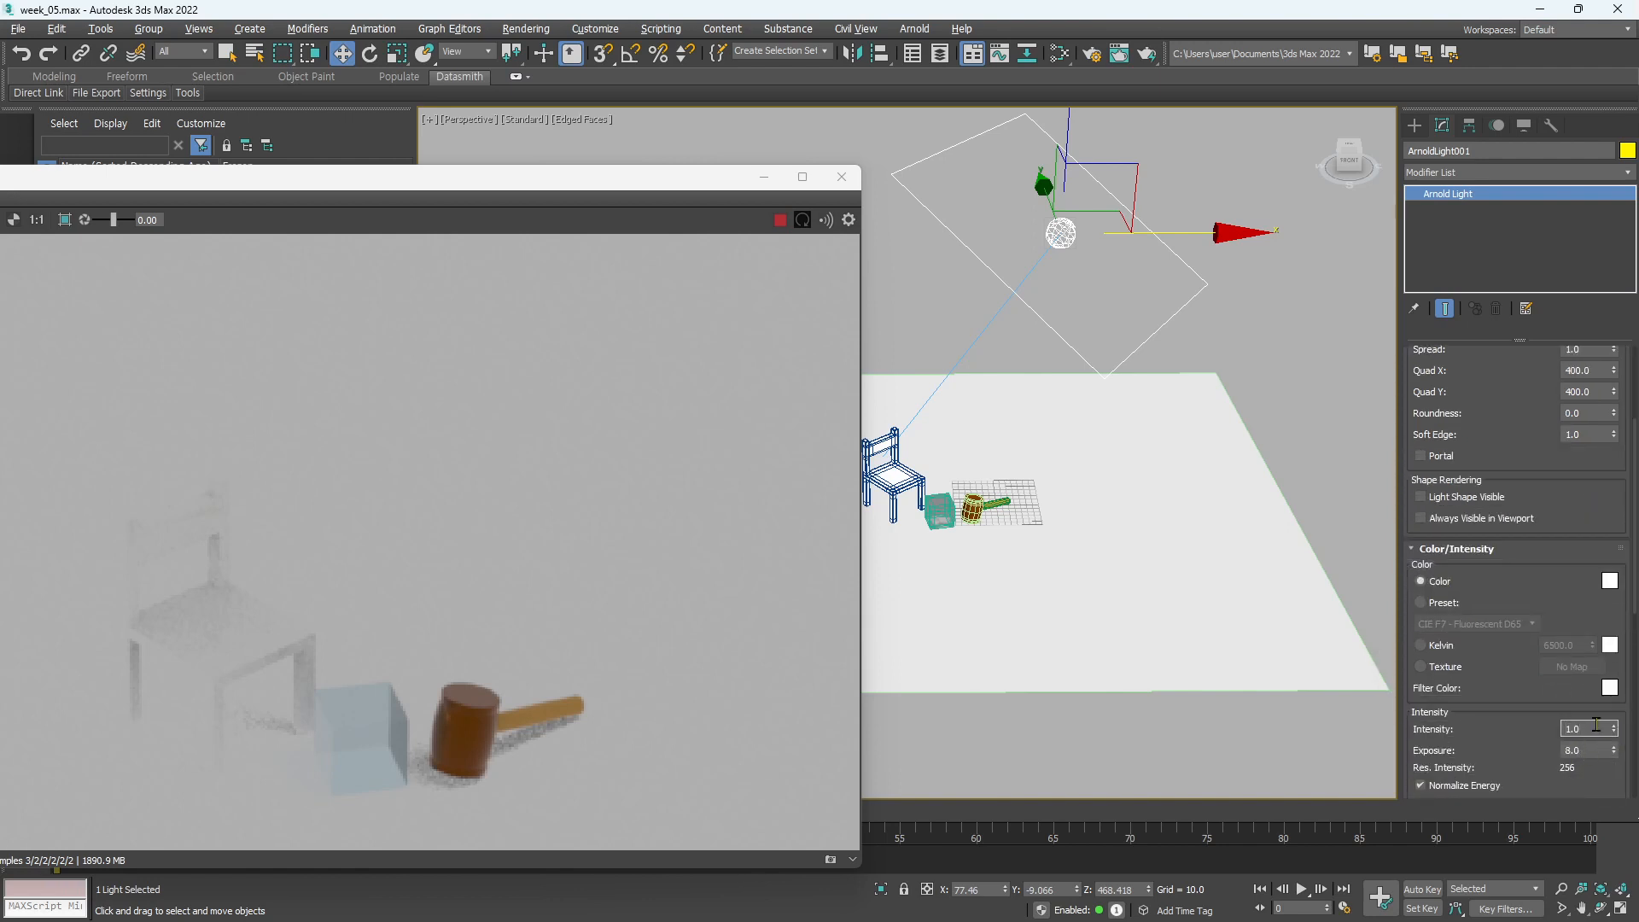
key("Return")
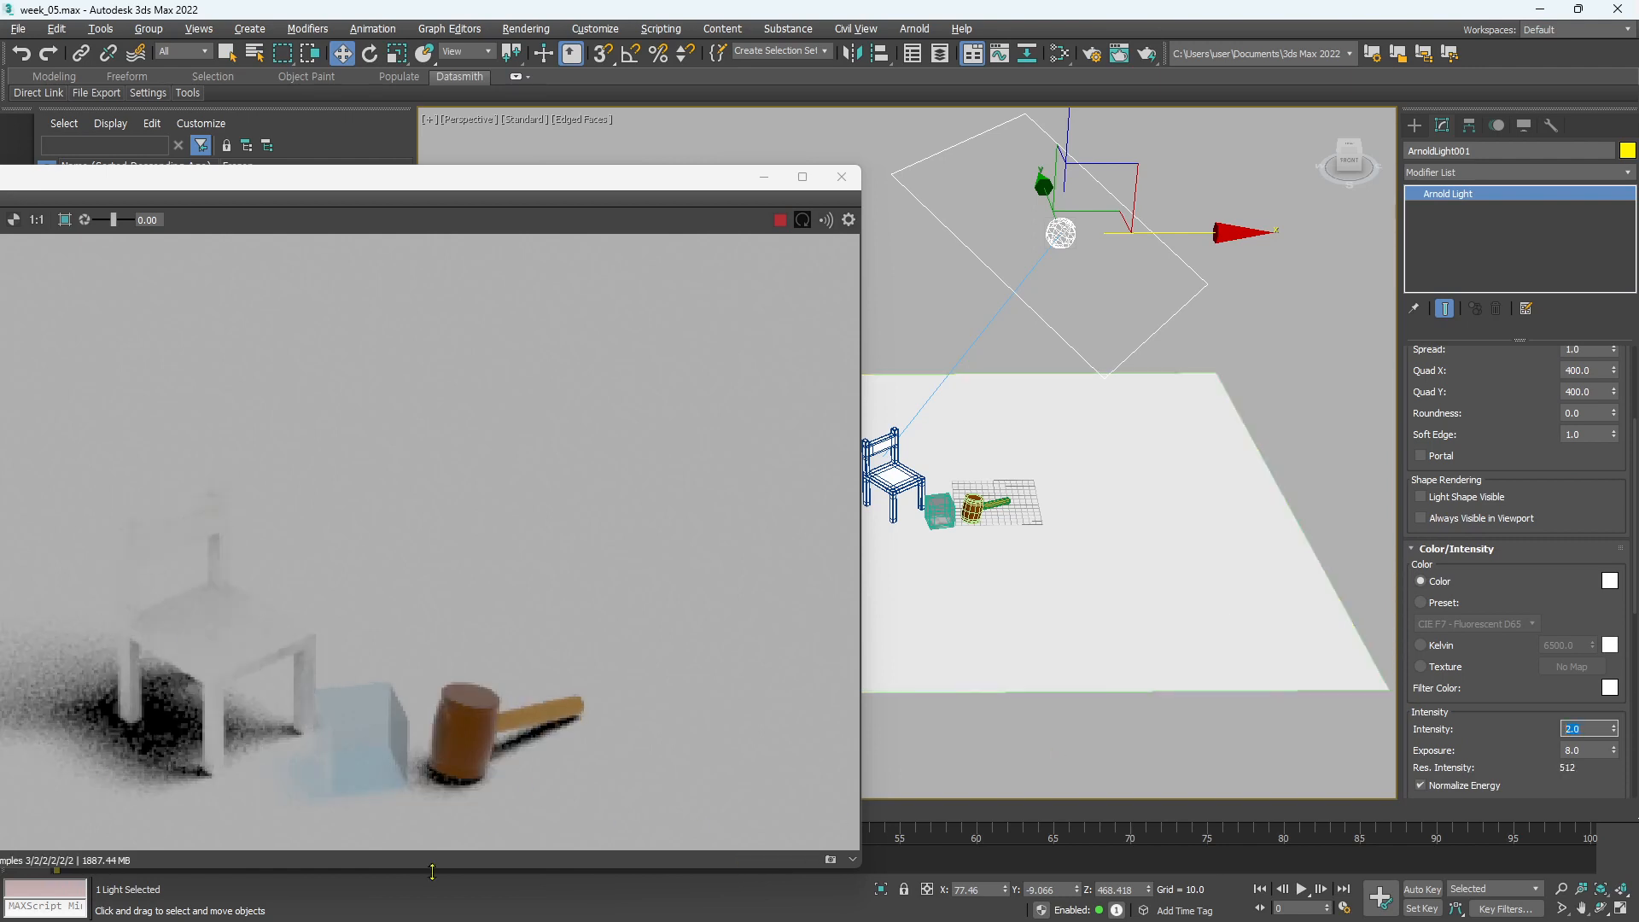
Change the chair material's base color to pure red and close the material editor
left_click(1059, 54)
left_click(252, 291)
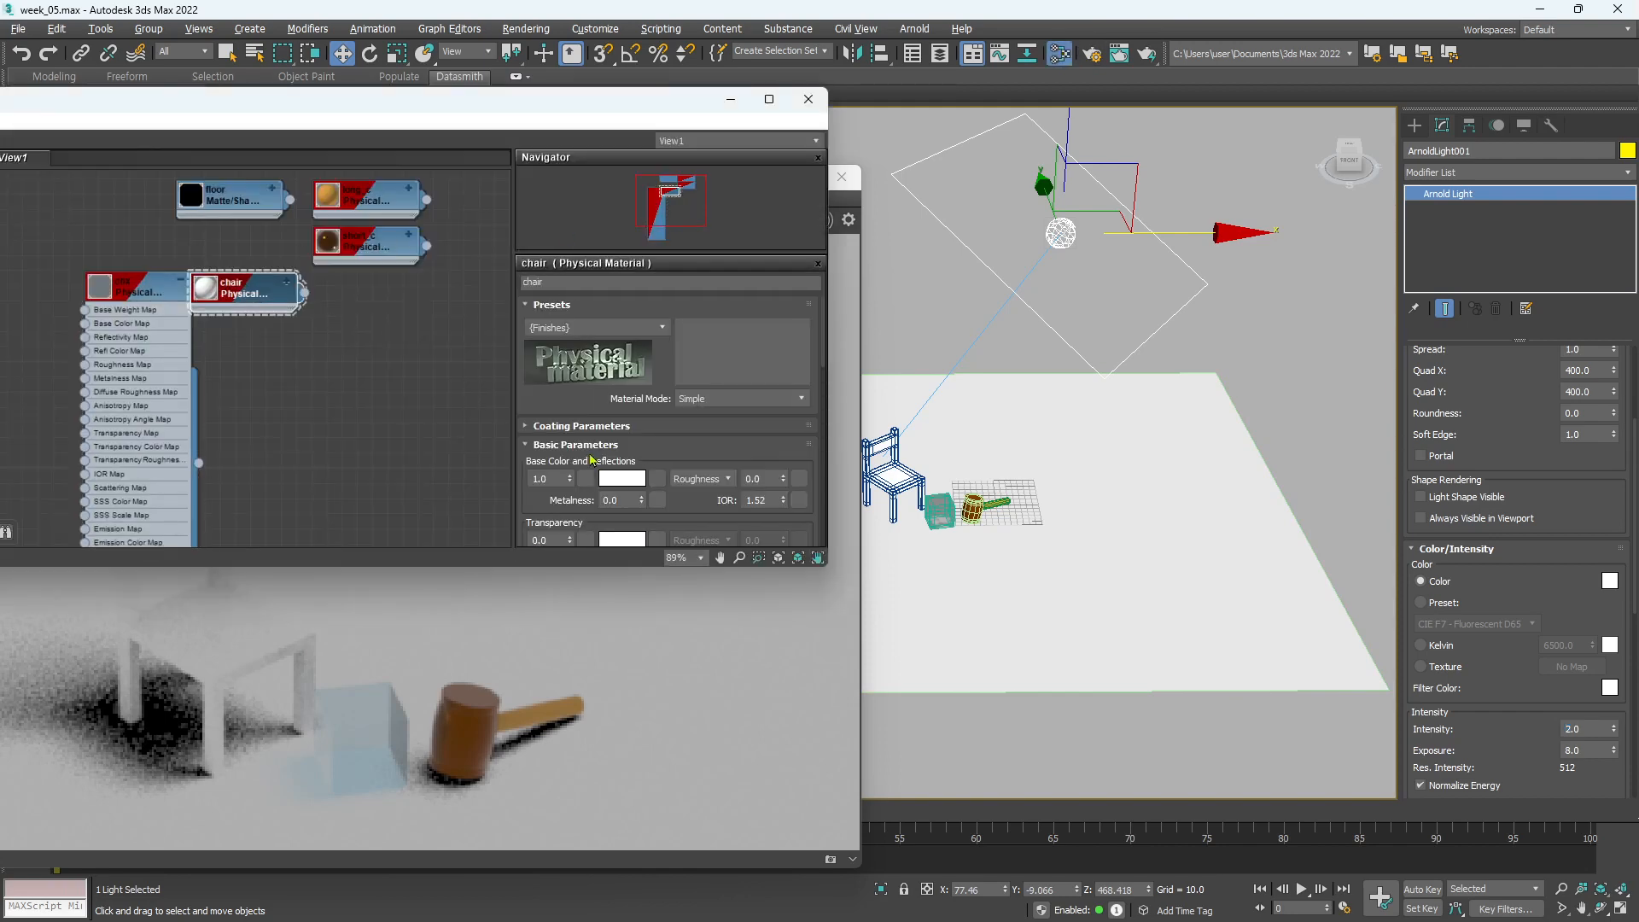
left_click(623, 479)
left_click_drag(224, 351, 340, 357)
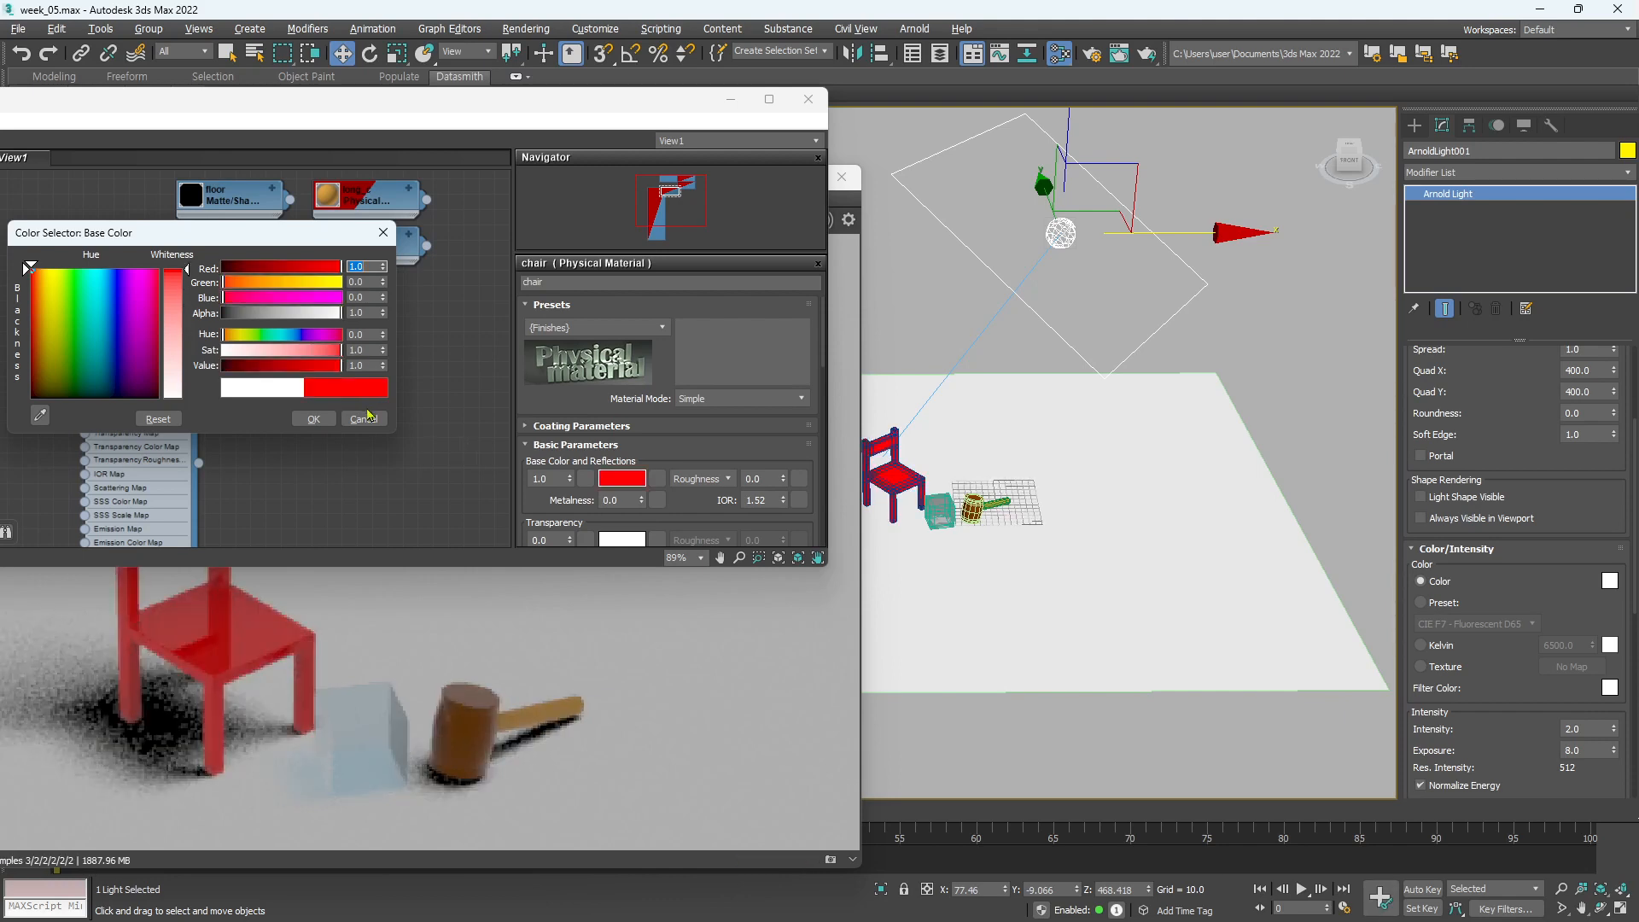
left_click(312, 418)
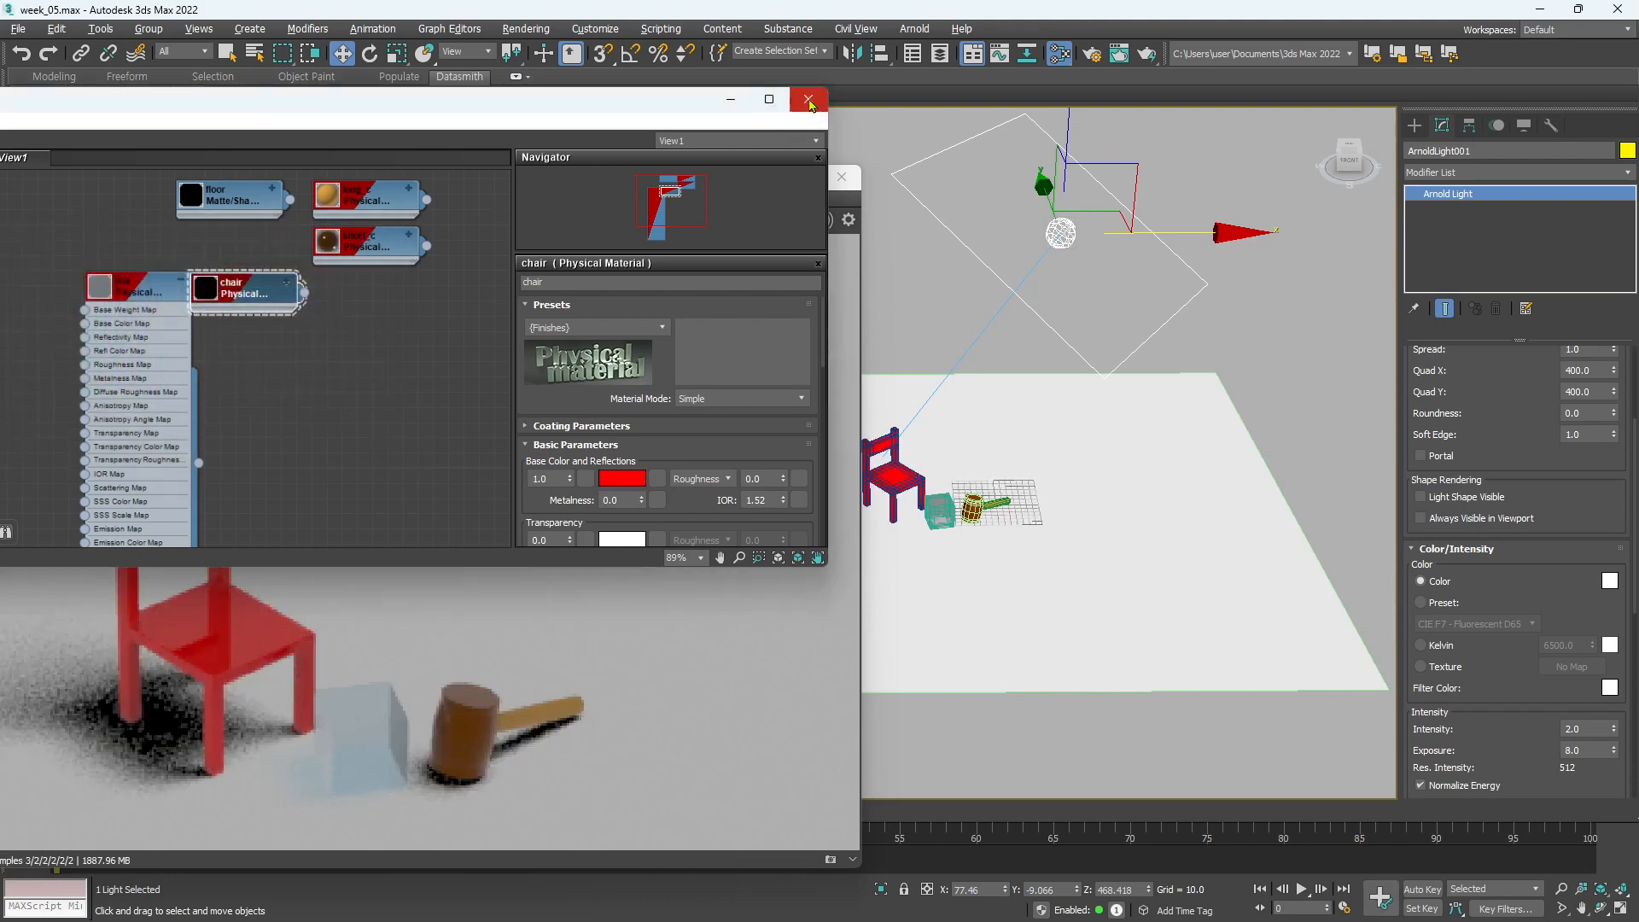
left_click(808, 99)
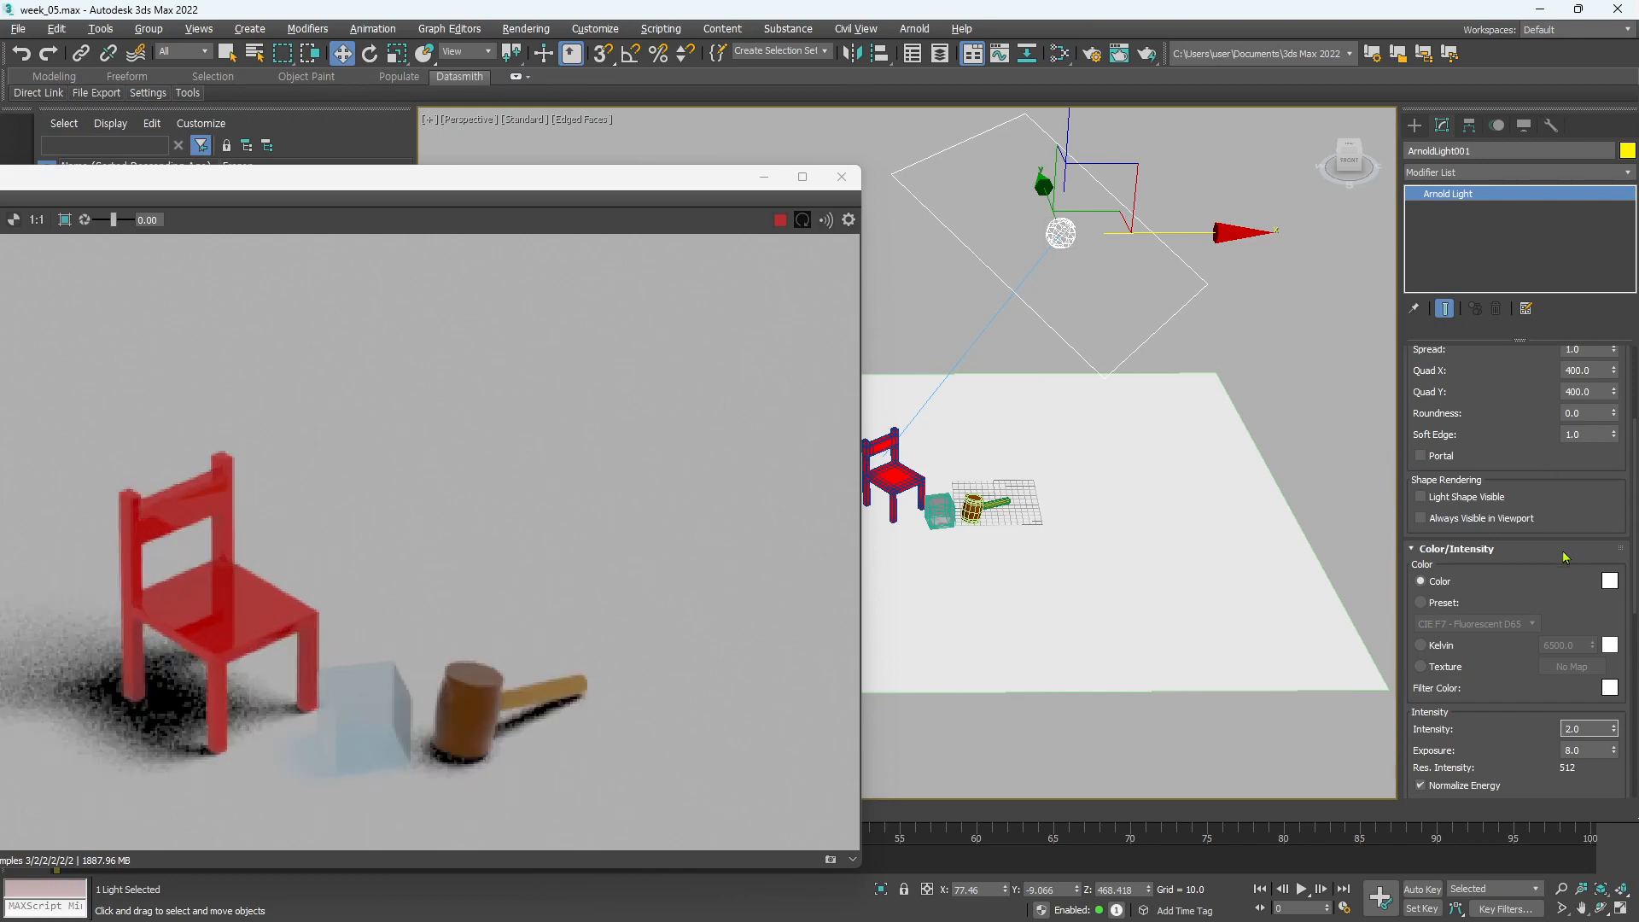
Try the Arnold light with samples at 4 and volume samples at 8
scroll(1566, 557, "down", 4)
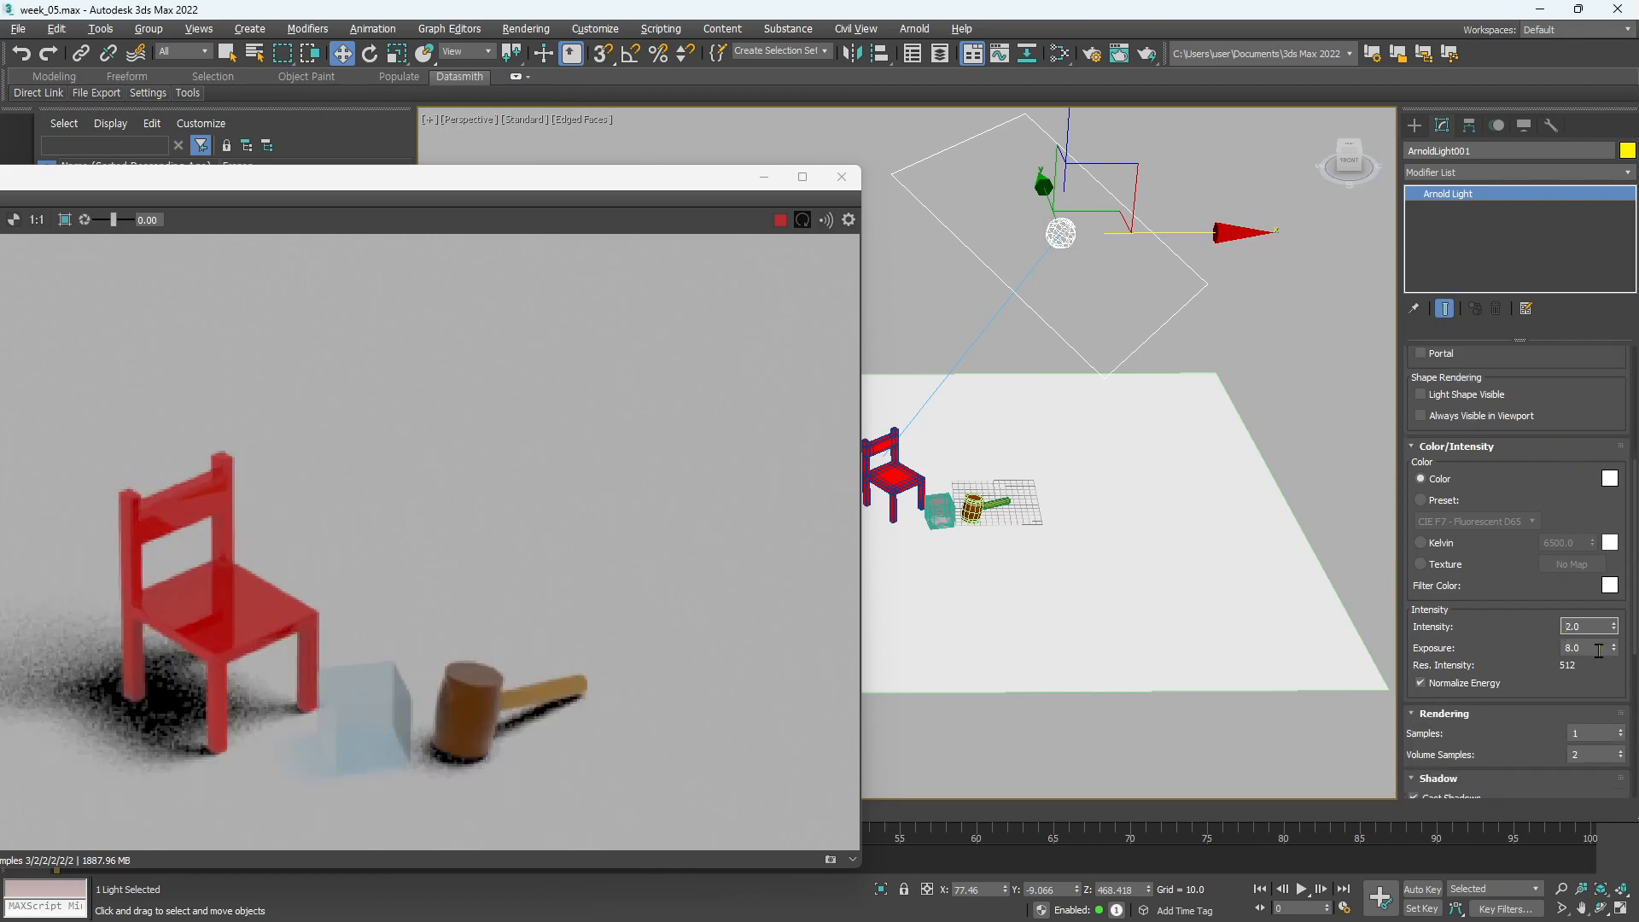
left_click(1594, 733)
key("Tab")
type("8")
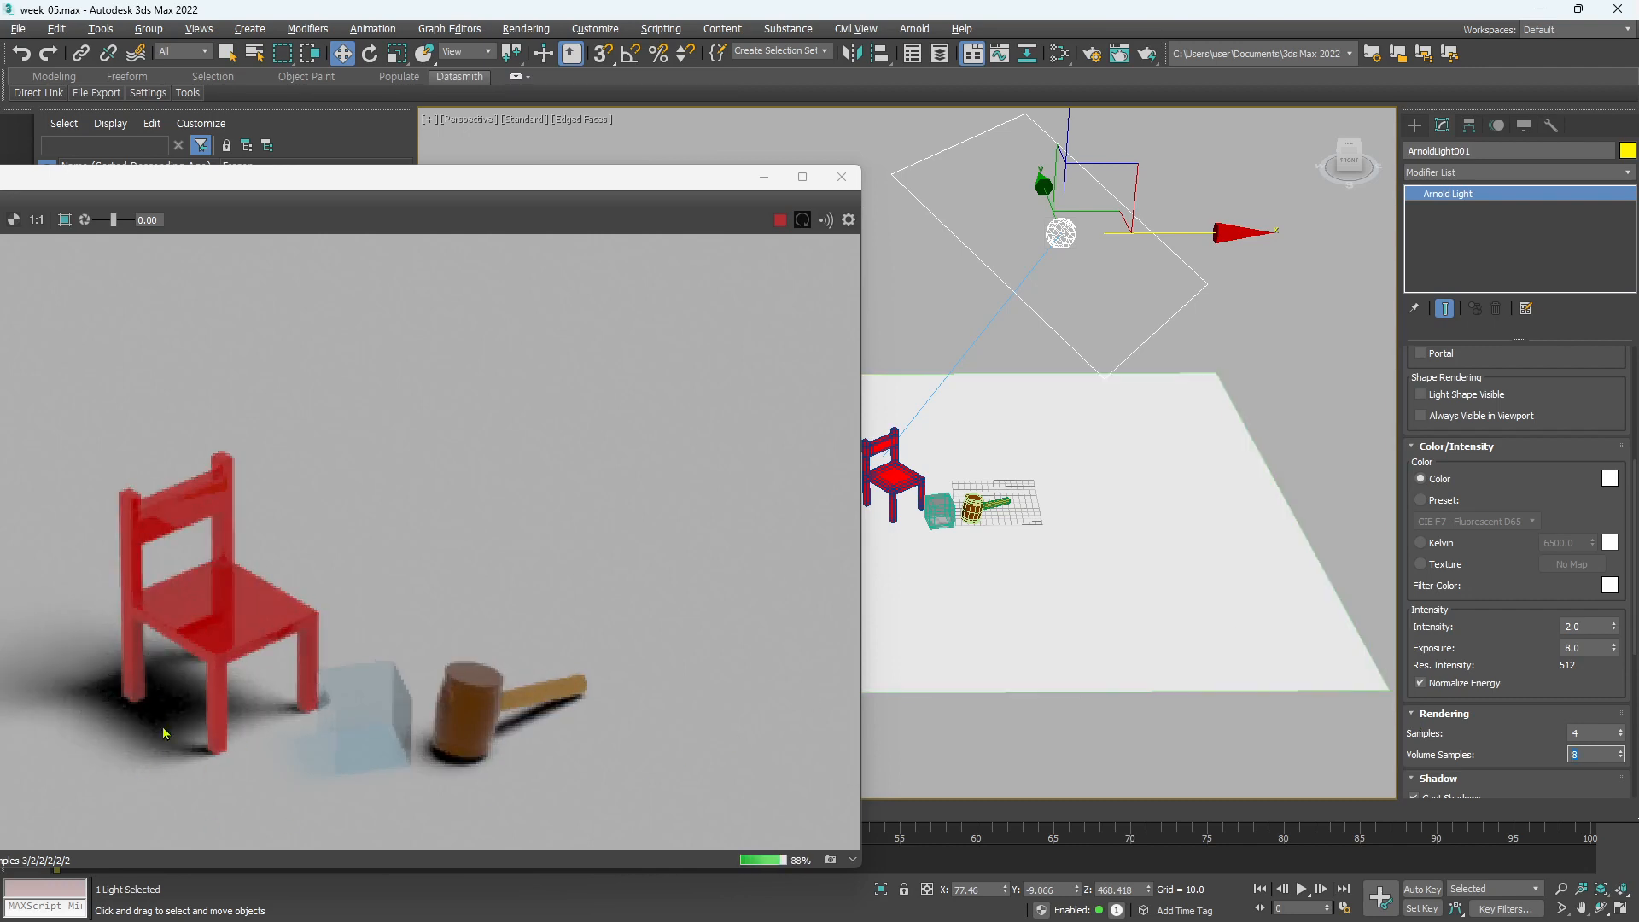
Increase the Arnold light's samples to 16 and volume samples to 32
left_click(1592, 735)
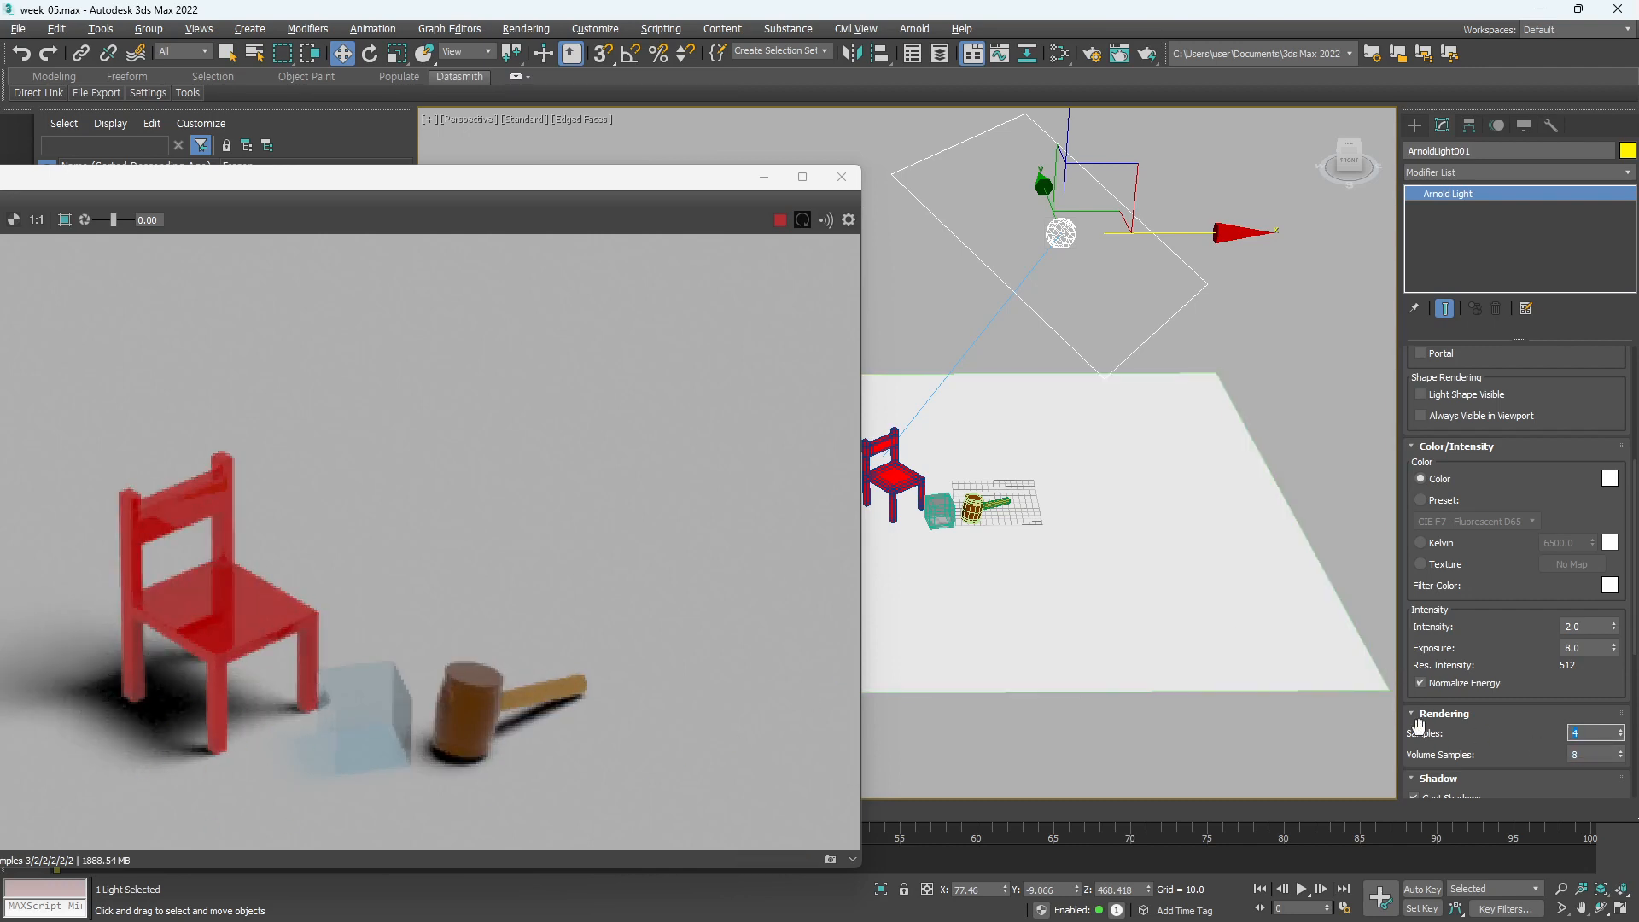
key("Tab")
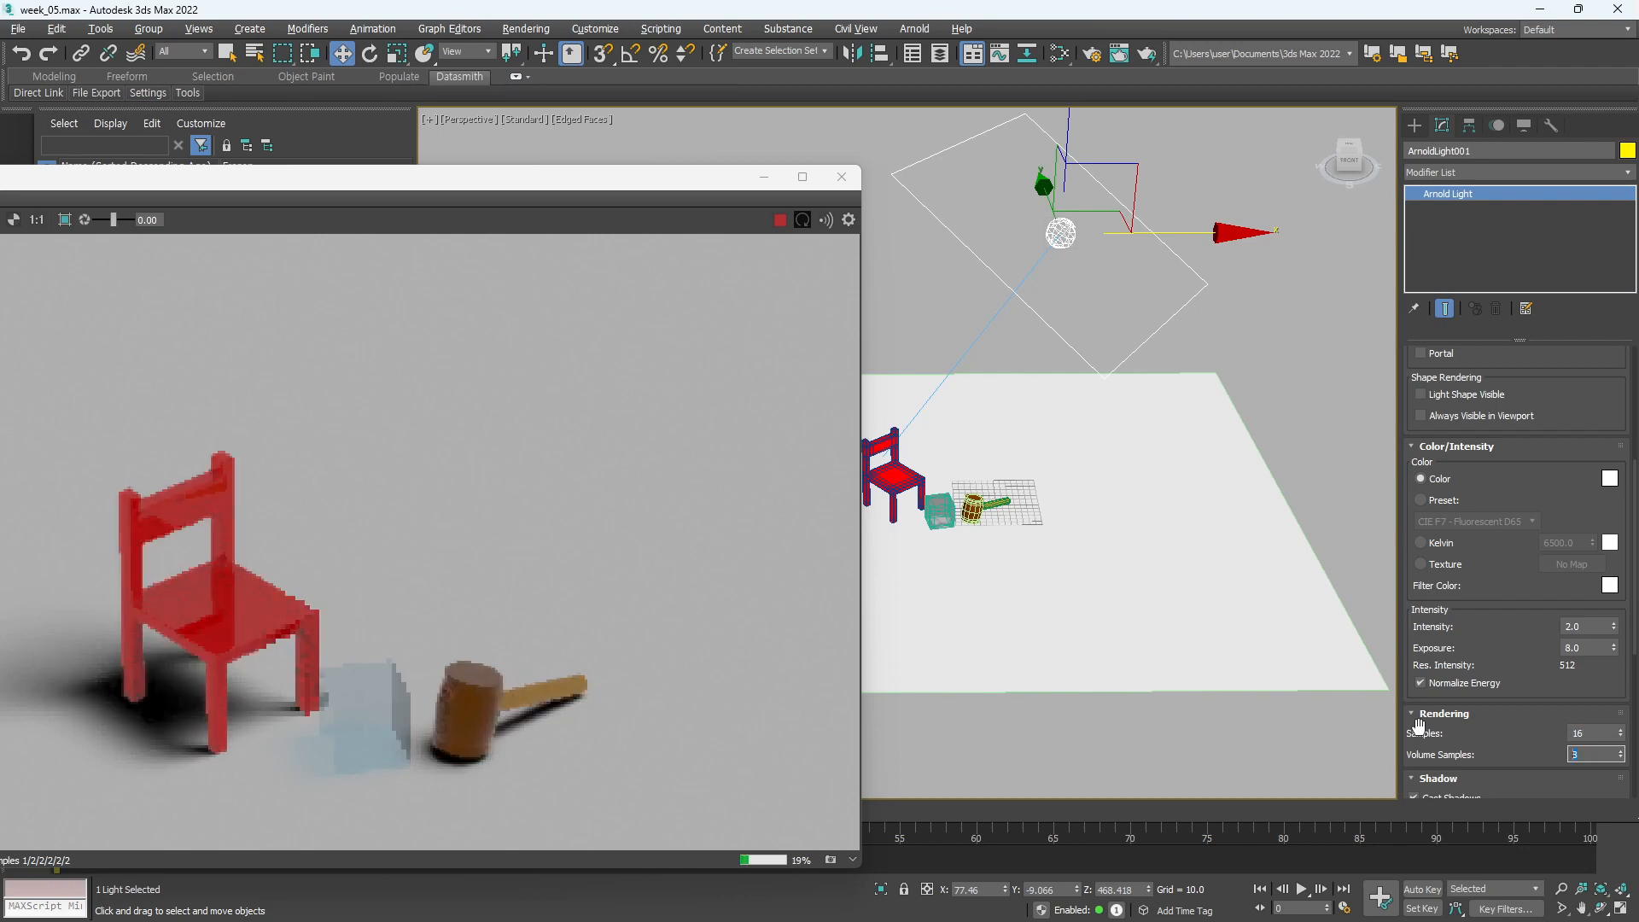
key("Return")
Frame the chair, glass box and hammer more closely and examine their shadows and materials in the live render
left_click_drag(523, 198, 839, 154)
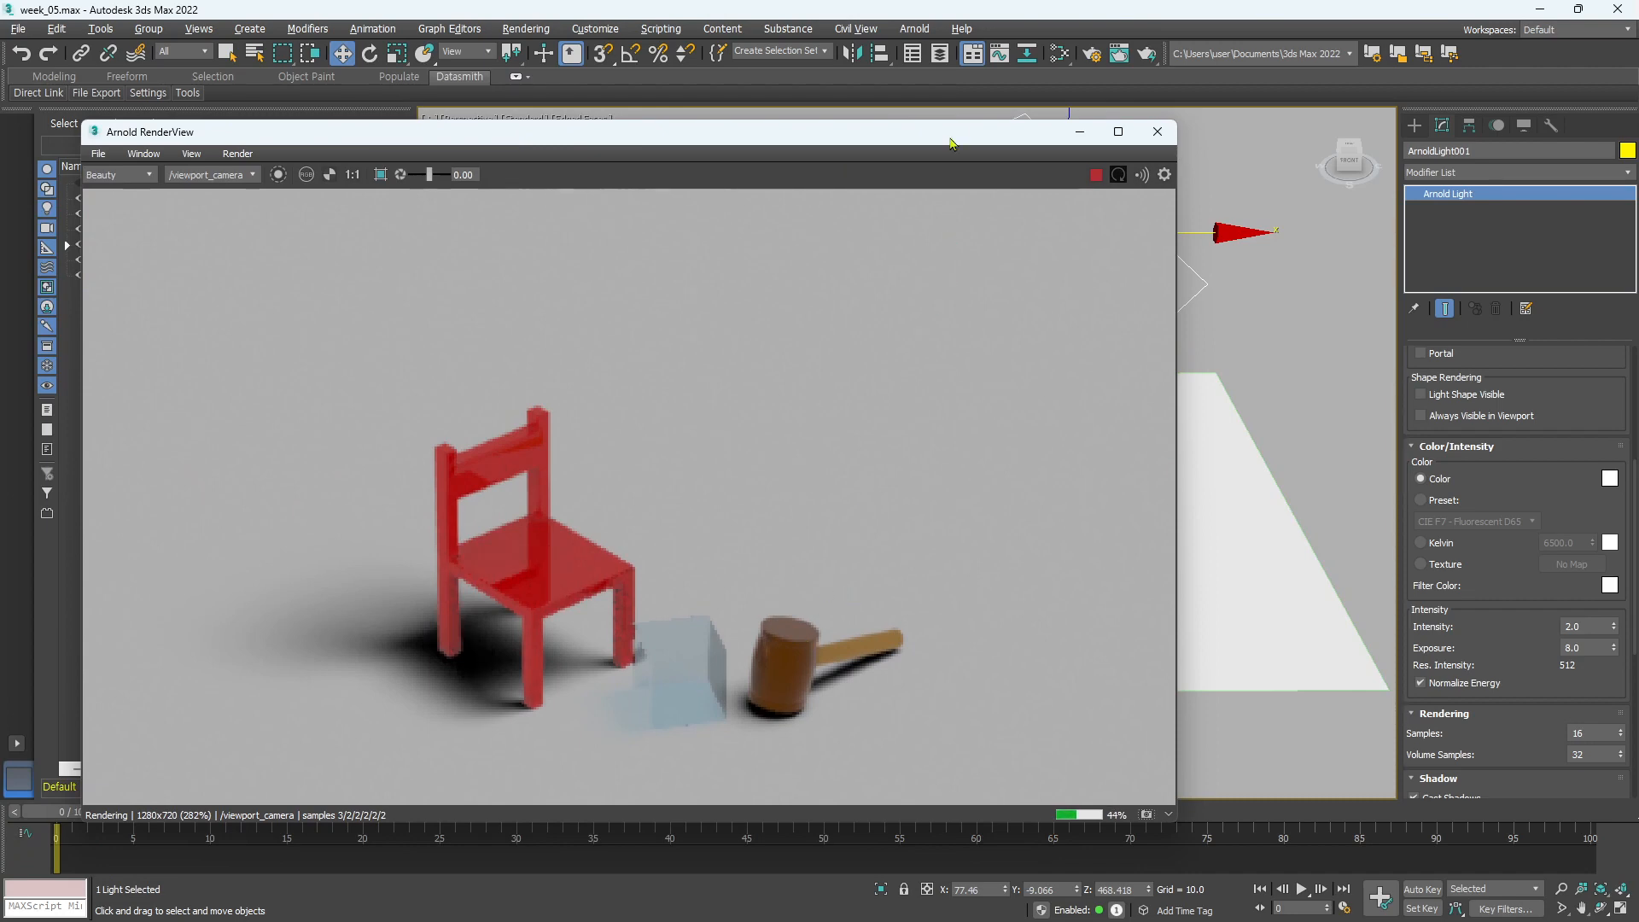
left_click_drag(963, 132, 519, 119)
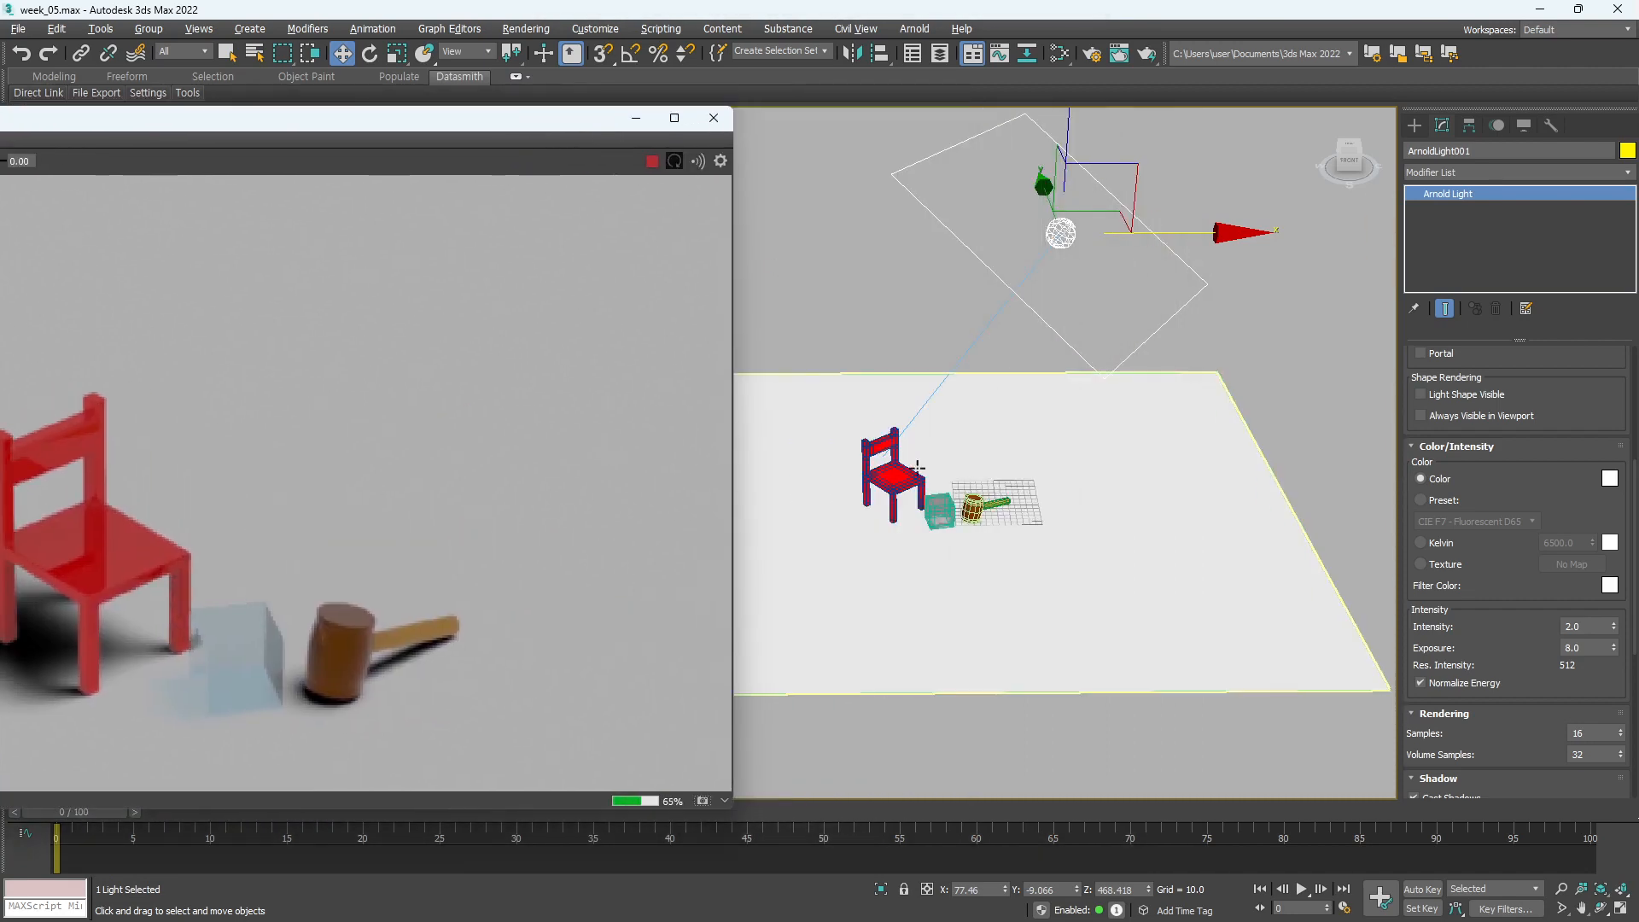
scroll(935, 470, "up", 3)
scroll(940, 564, "up", 3)
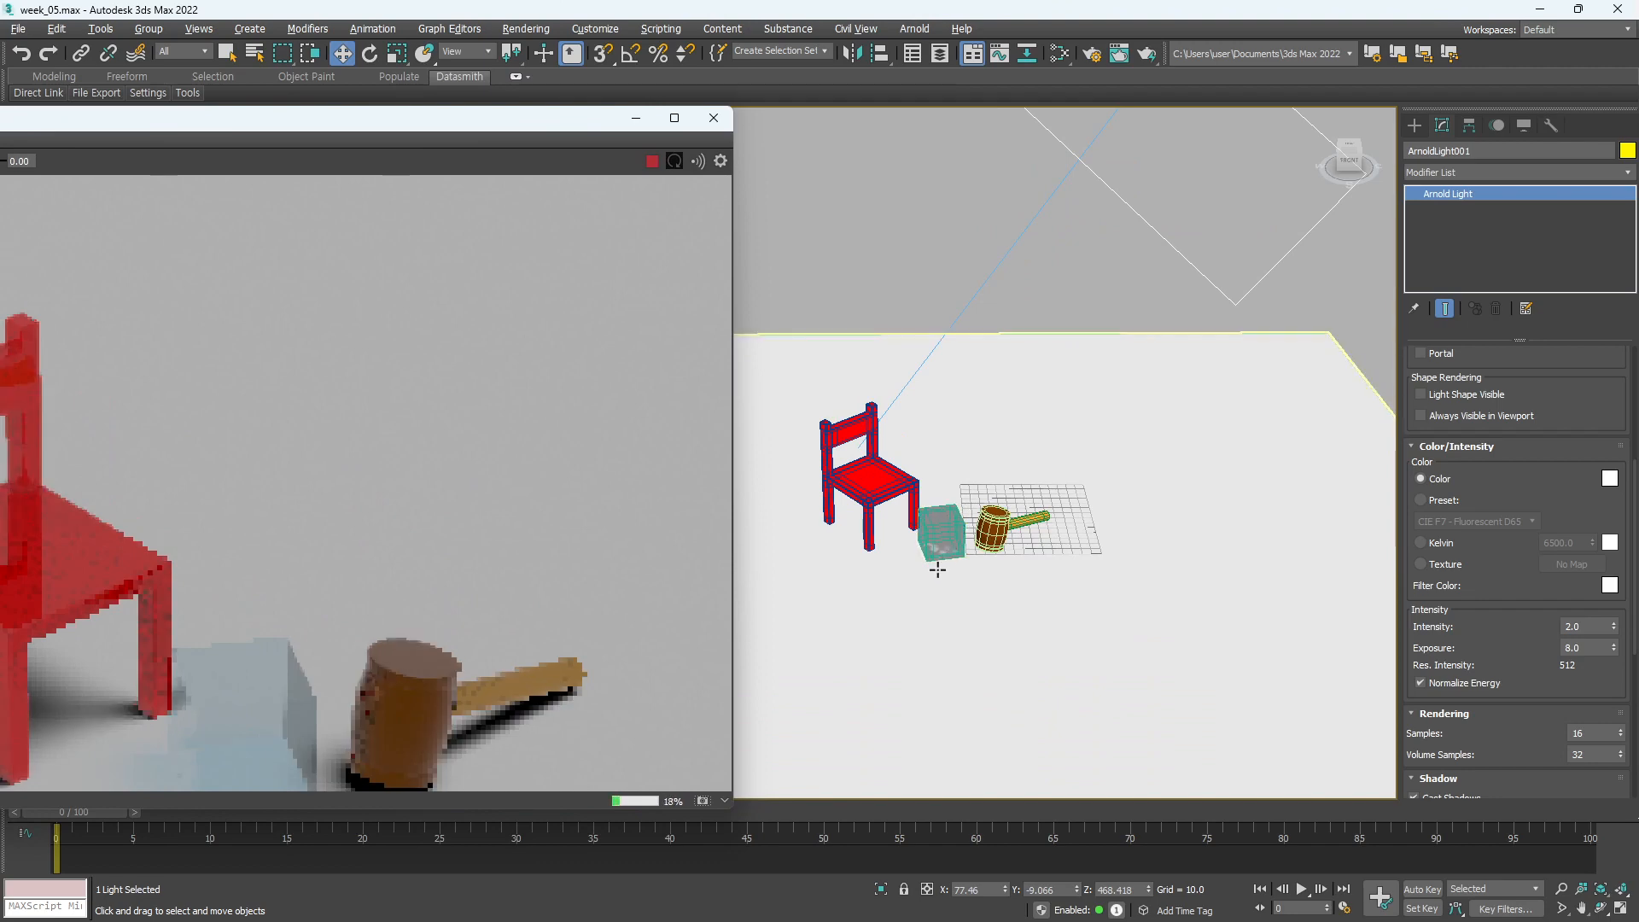
scroll(476, 446, "down", 5)
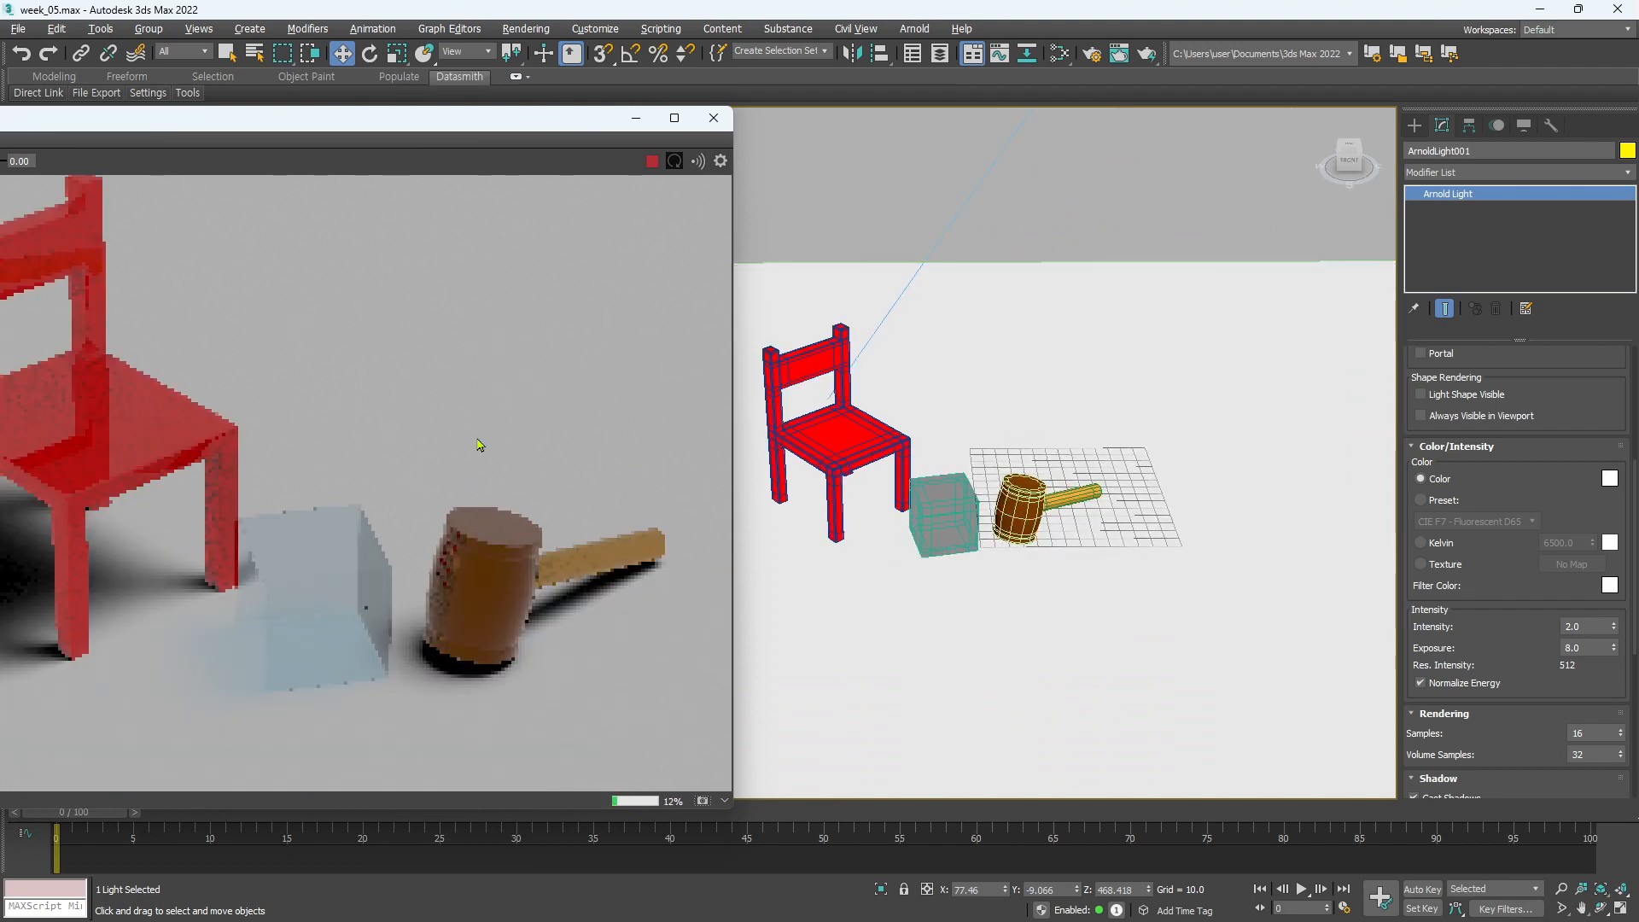
left_click_drag(495, 120, 889, 133)
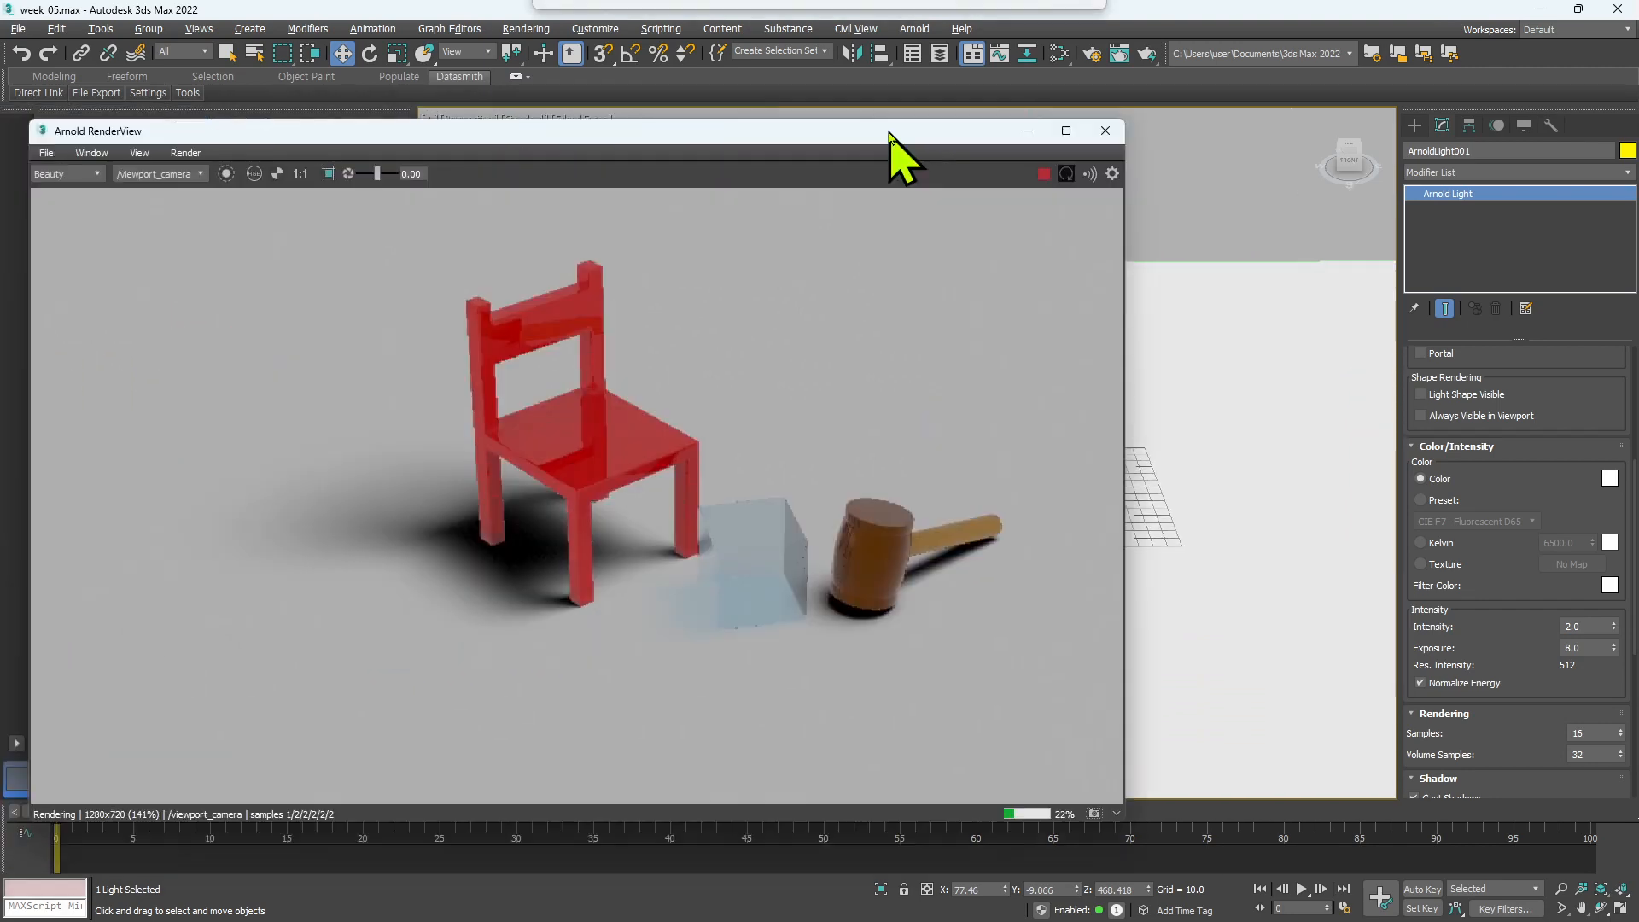
scroll(1257, 506, "up", 3)
middle_click_drag(1241, 516, 1373, 527)
scroll(714, 462, "down", 2)
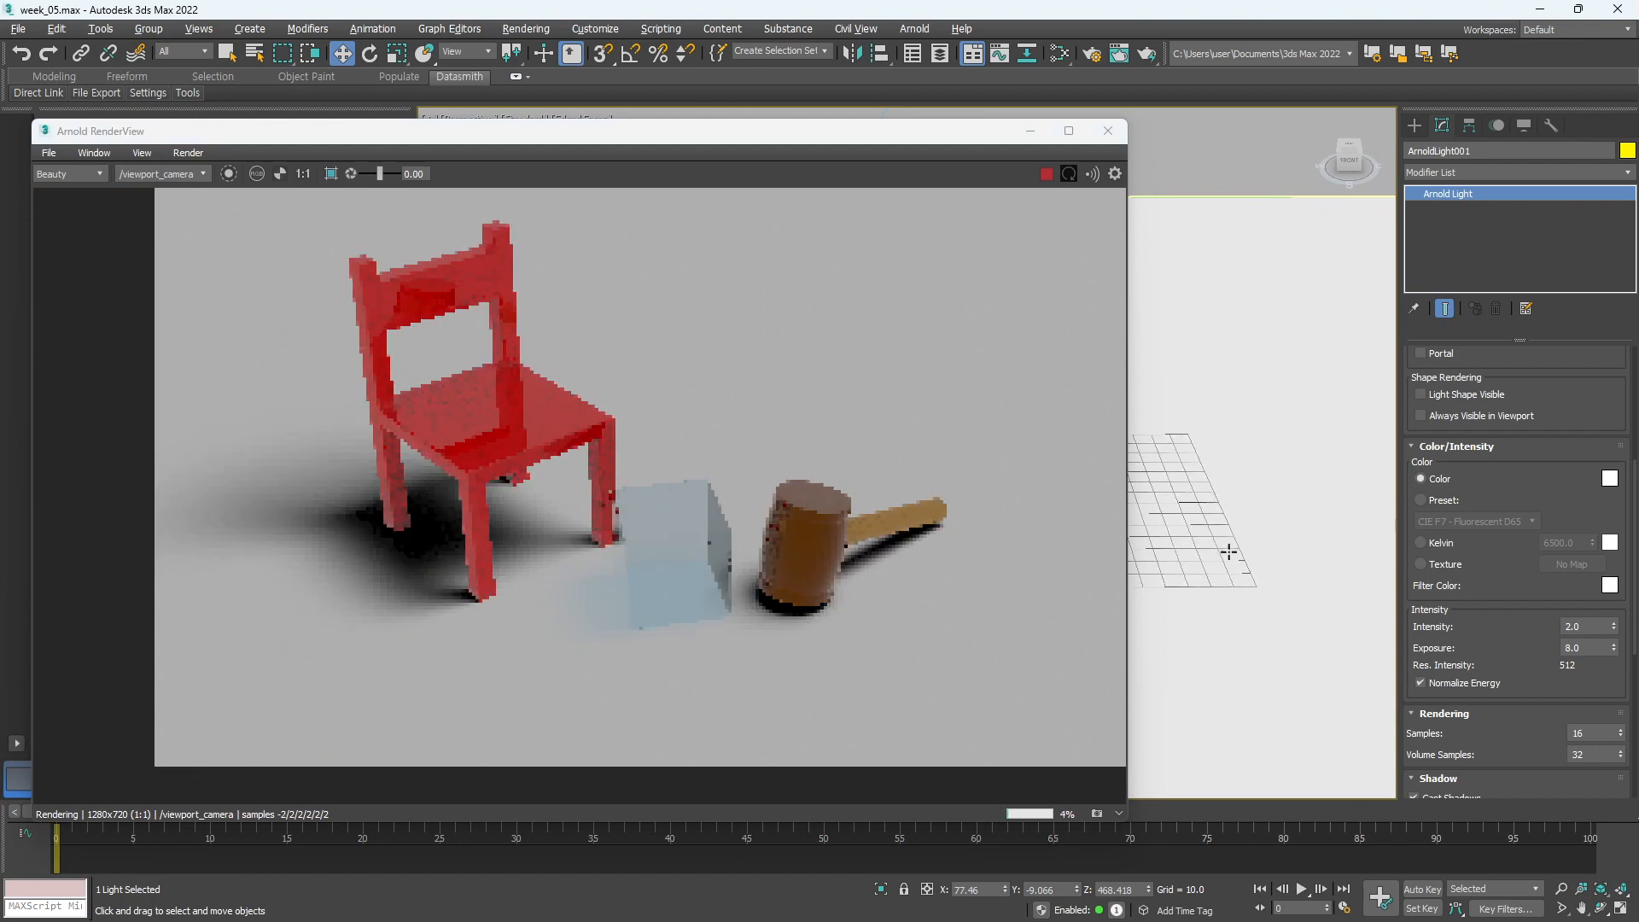
middle_click_drag(1230, 552, 1281, 552)
scroll(713, 513, "down", 2)
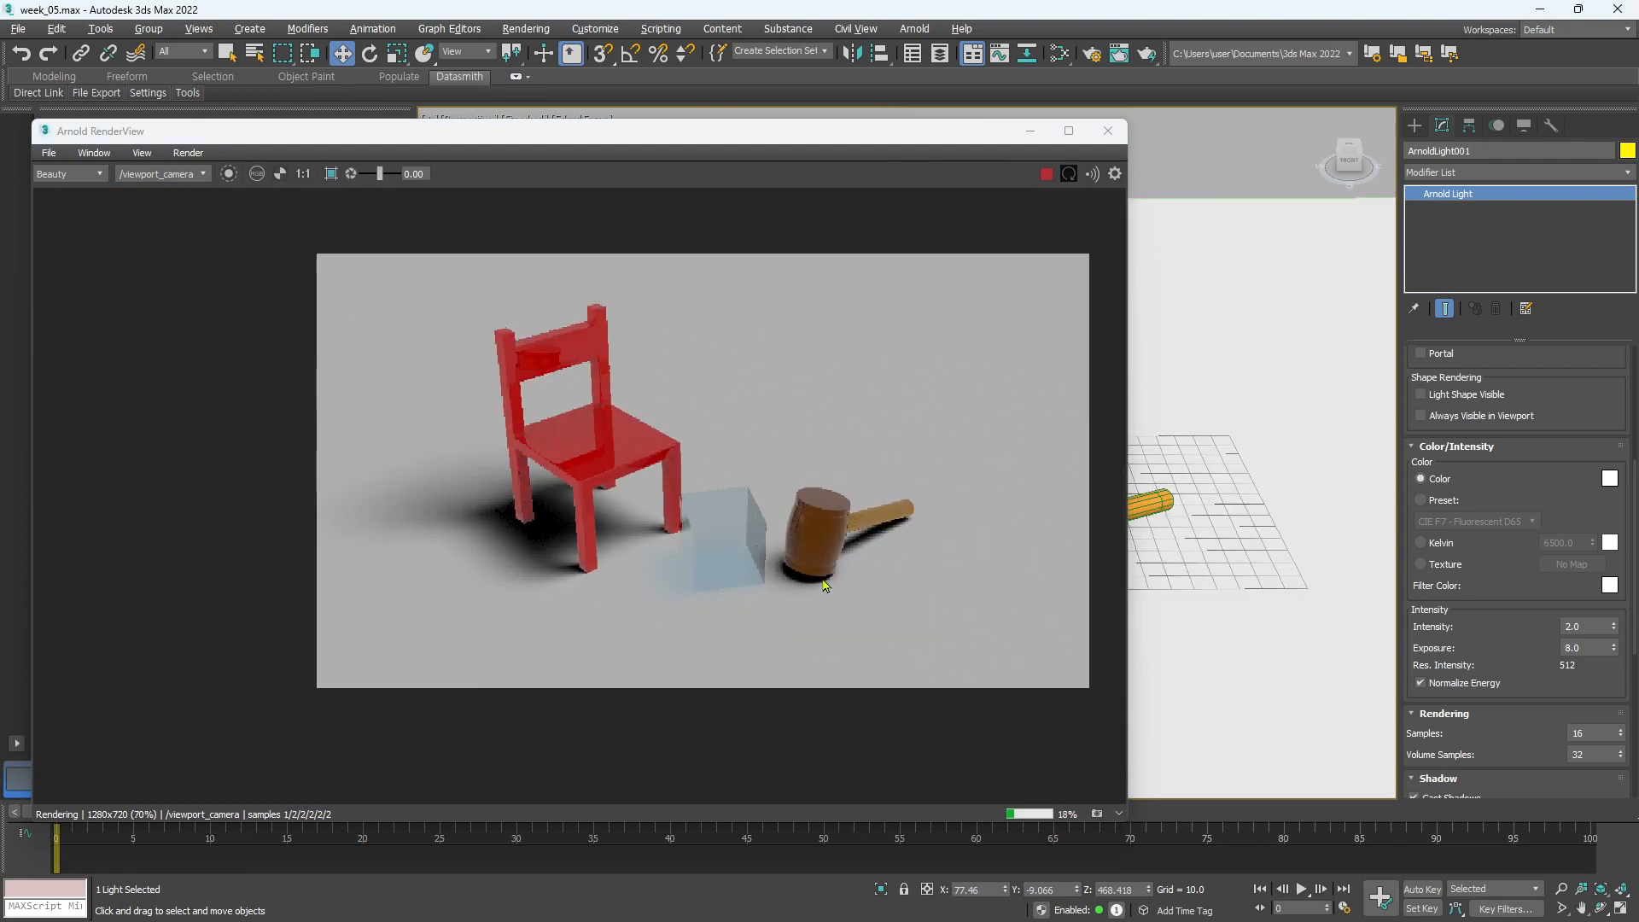
left_click_drag(866, 122, 556, 110)
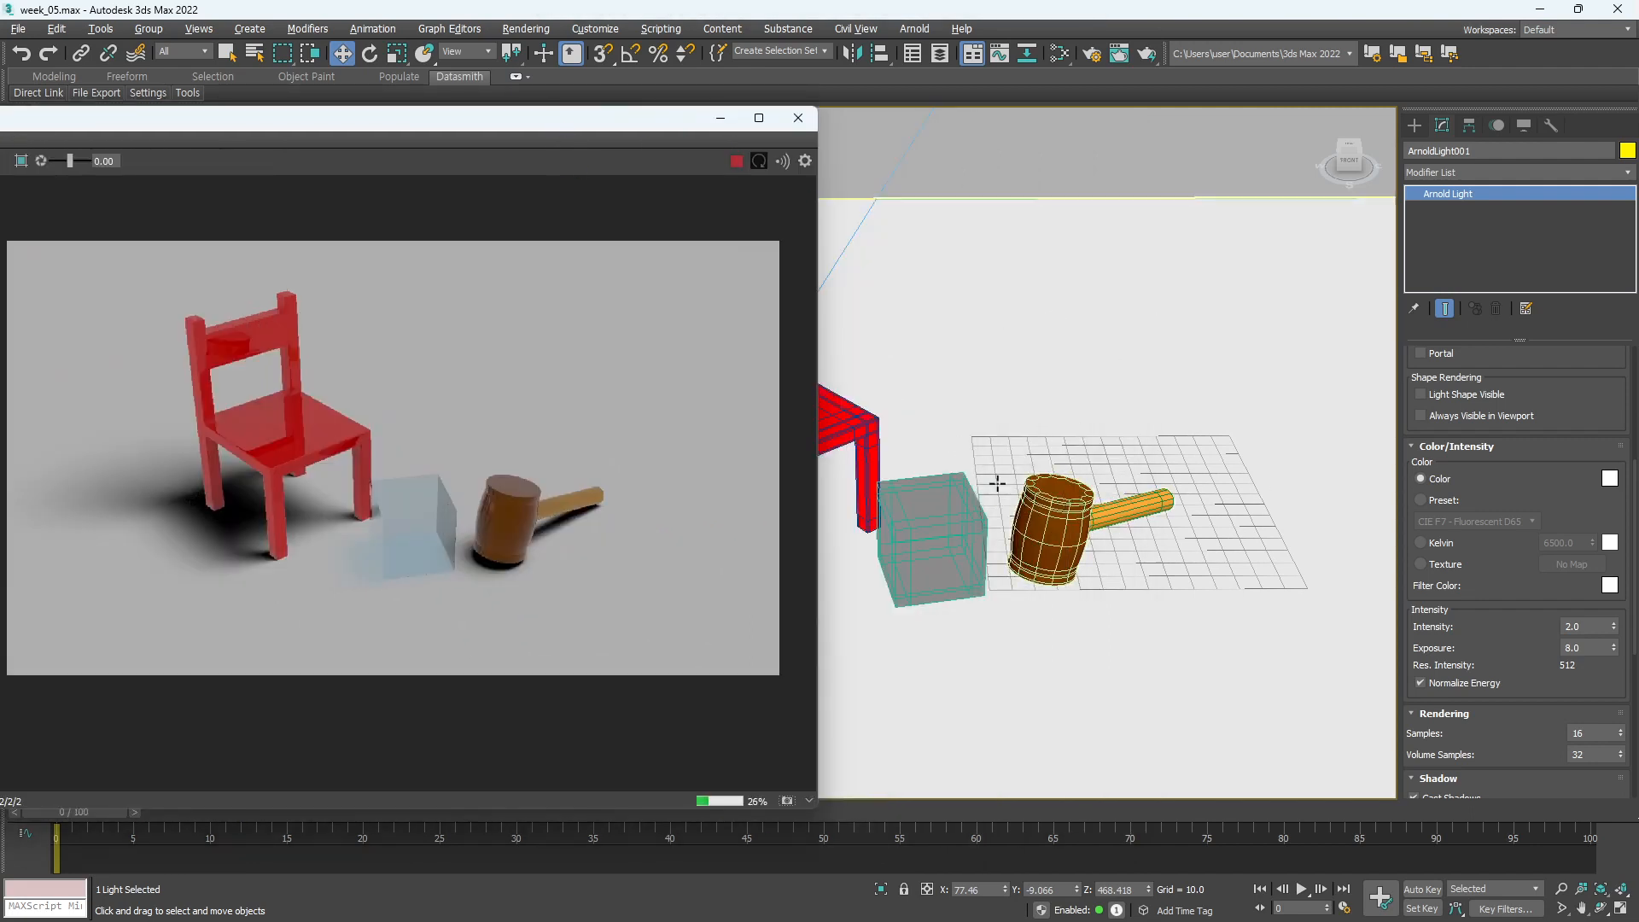
Move the glass box about 11 units along X toward the hammer
left_click(934, 568)
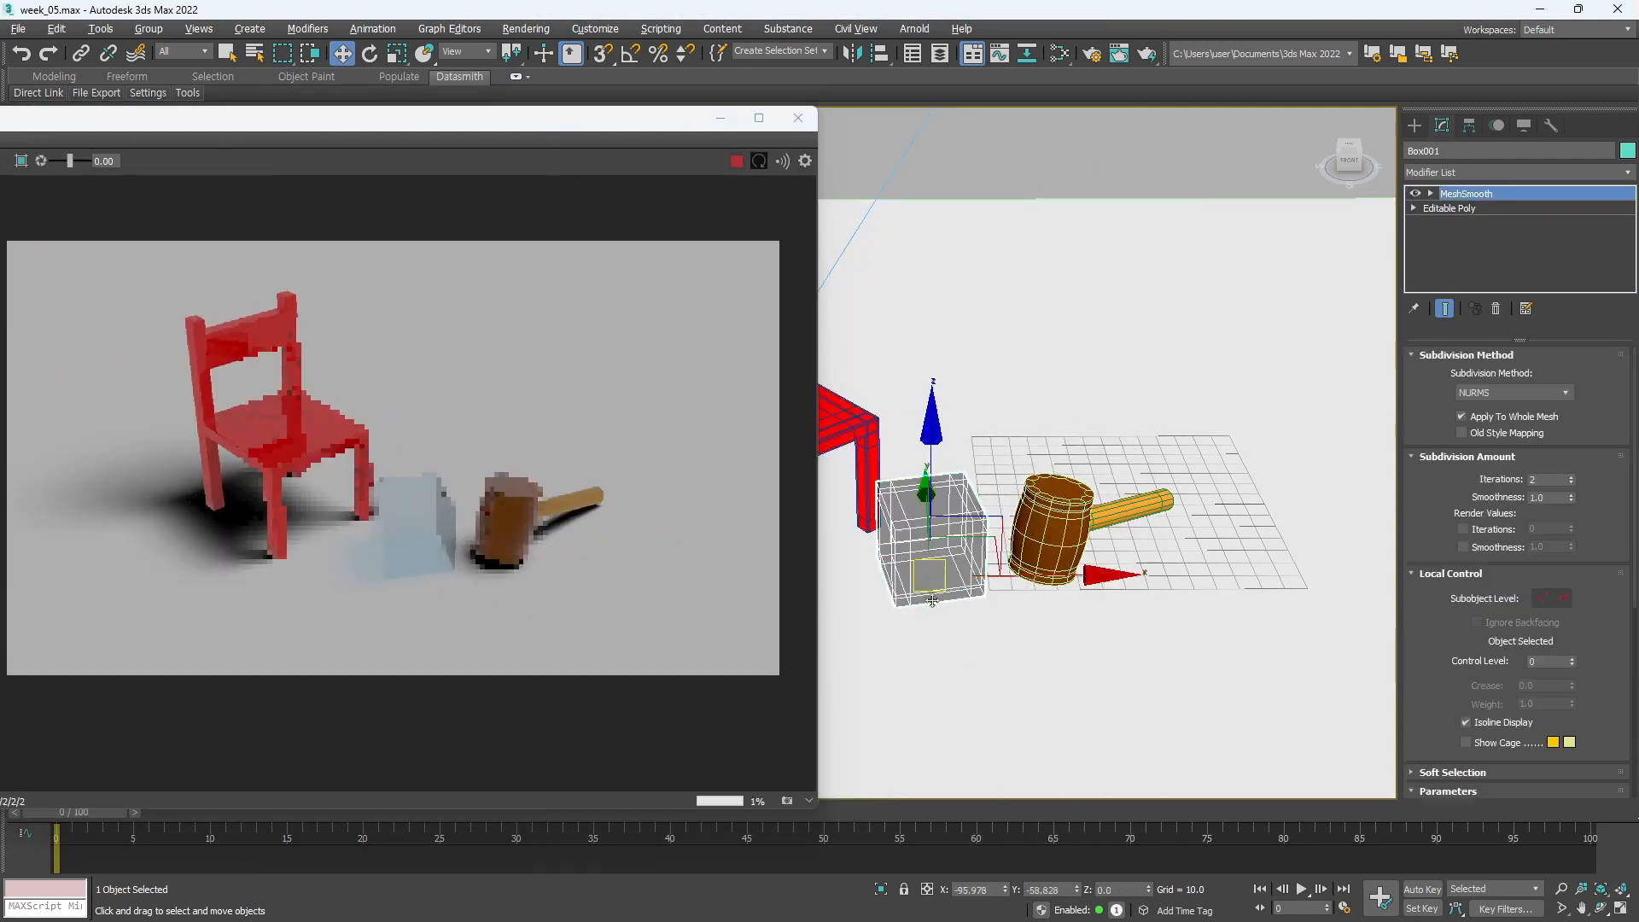
left_click_drag(933, 571, 1051, 575)
middle_click_drag(954, 587, 1017, 630, "alt")
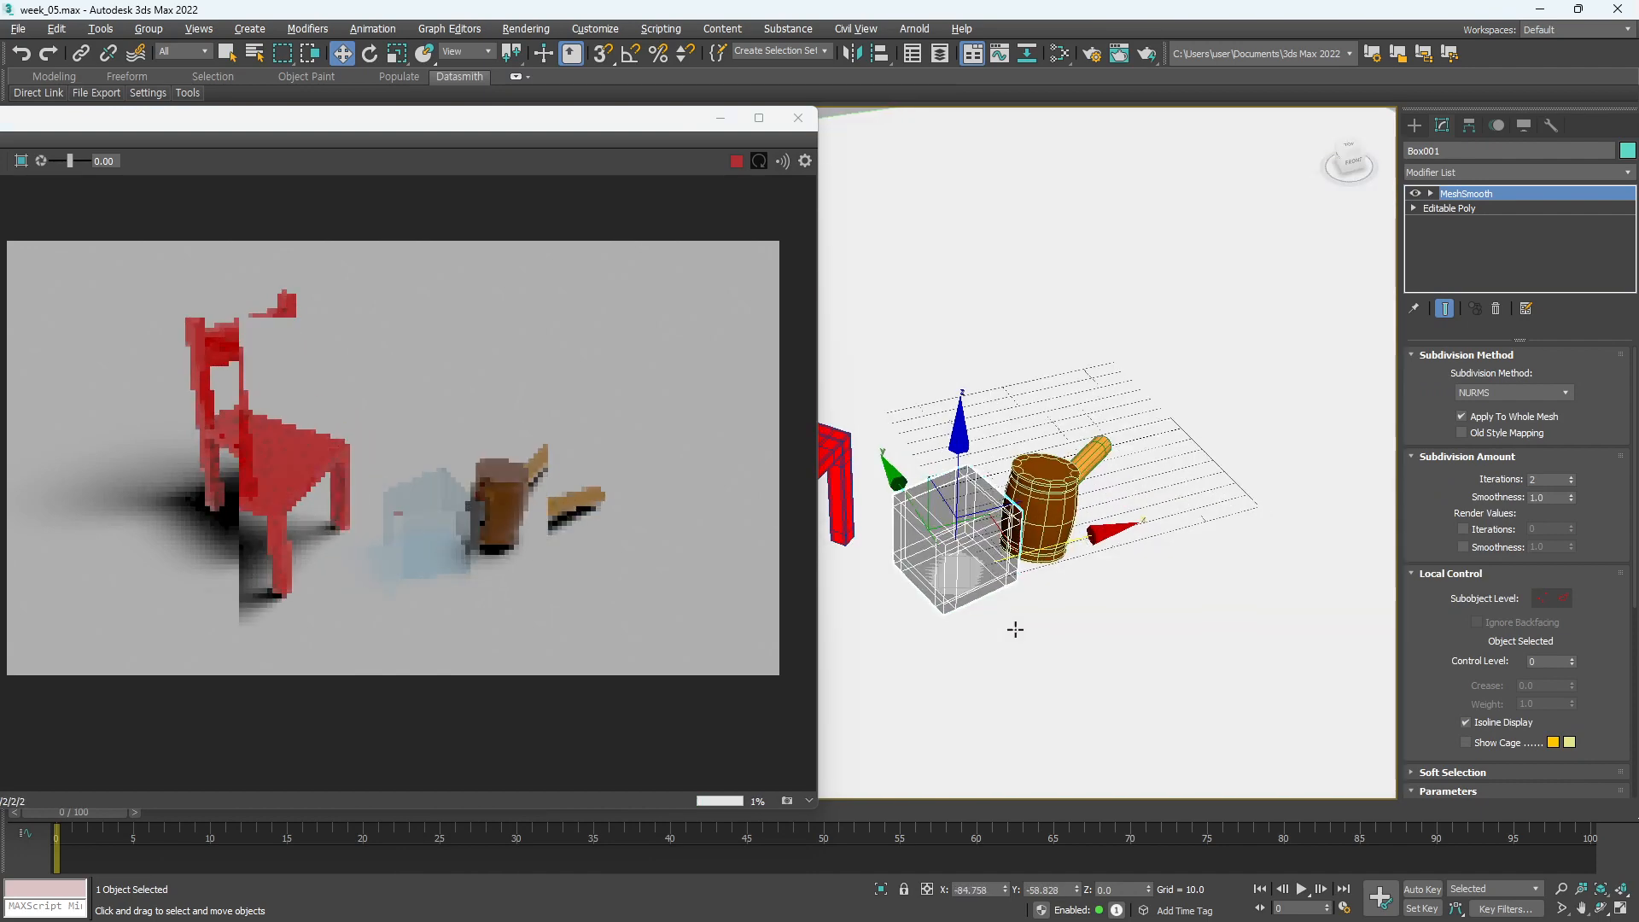
Try to move the glass box along Y, and undo the accidental selection and changes to the floor plane
left_click_drag(882, 493, 914, 533)
key("ctrl+z")
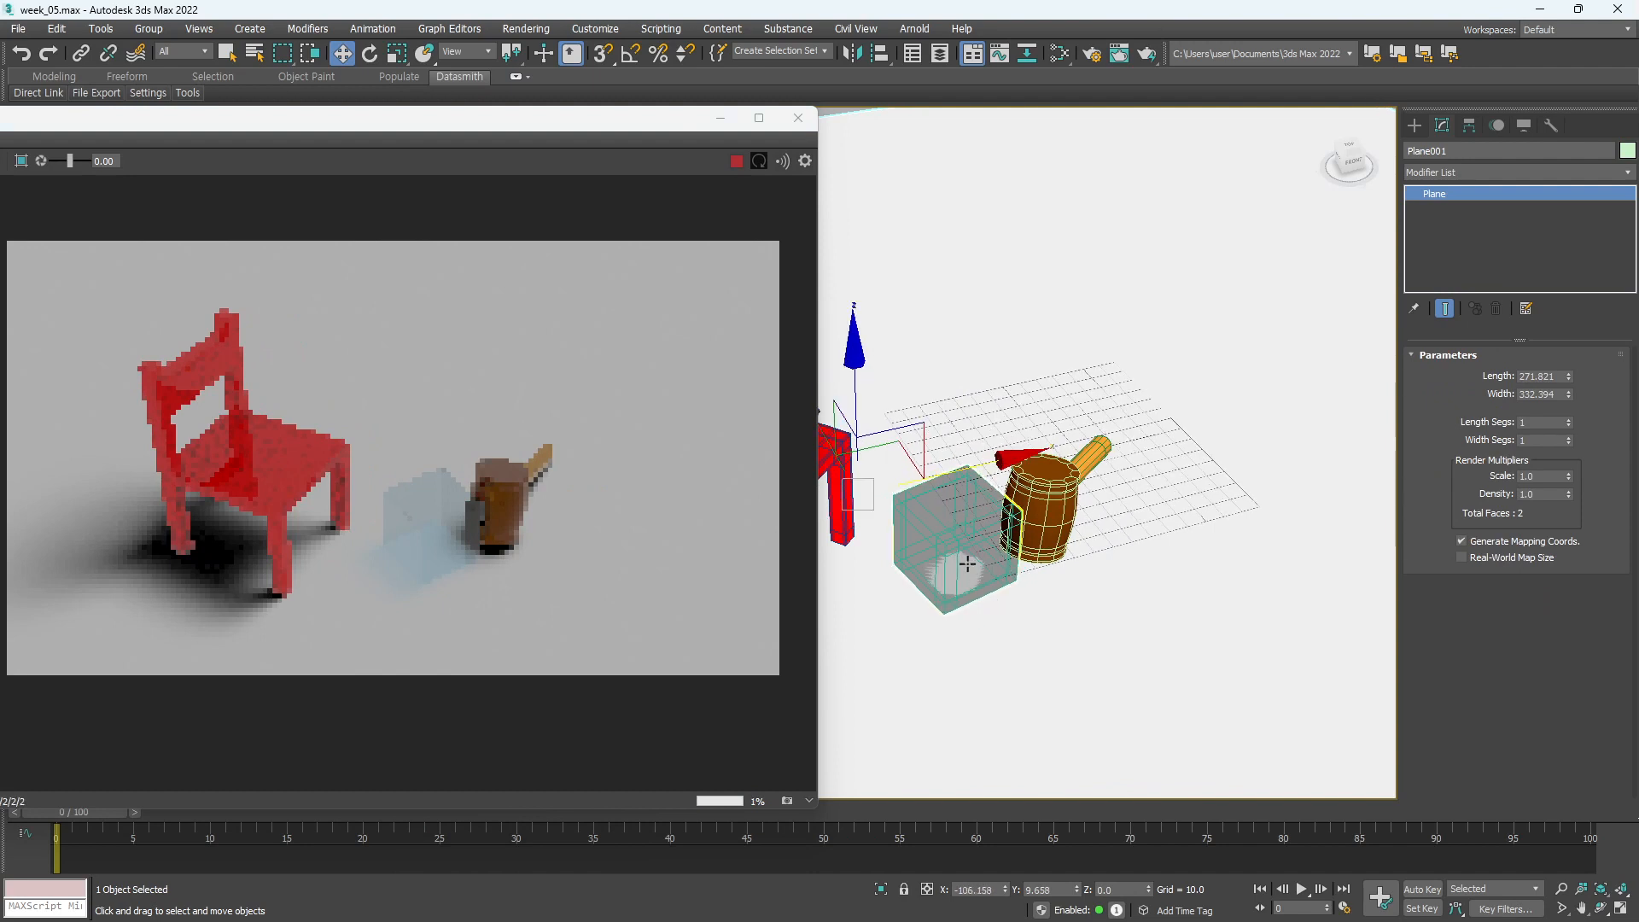
key("ctrl+z")
left_click_drag(907, 472, 889, 469)
key("ctrl+z")
key("ctrl+z")
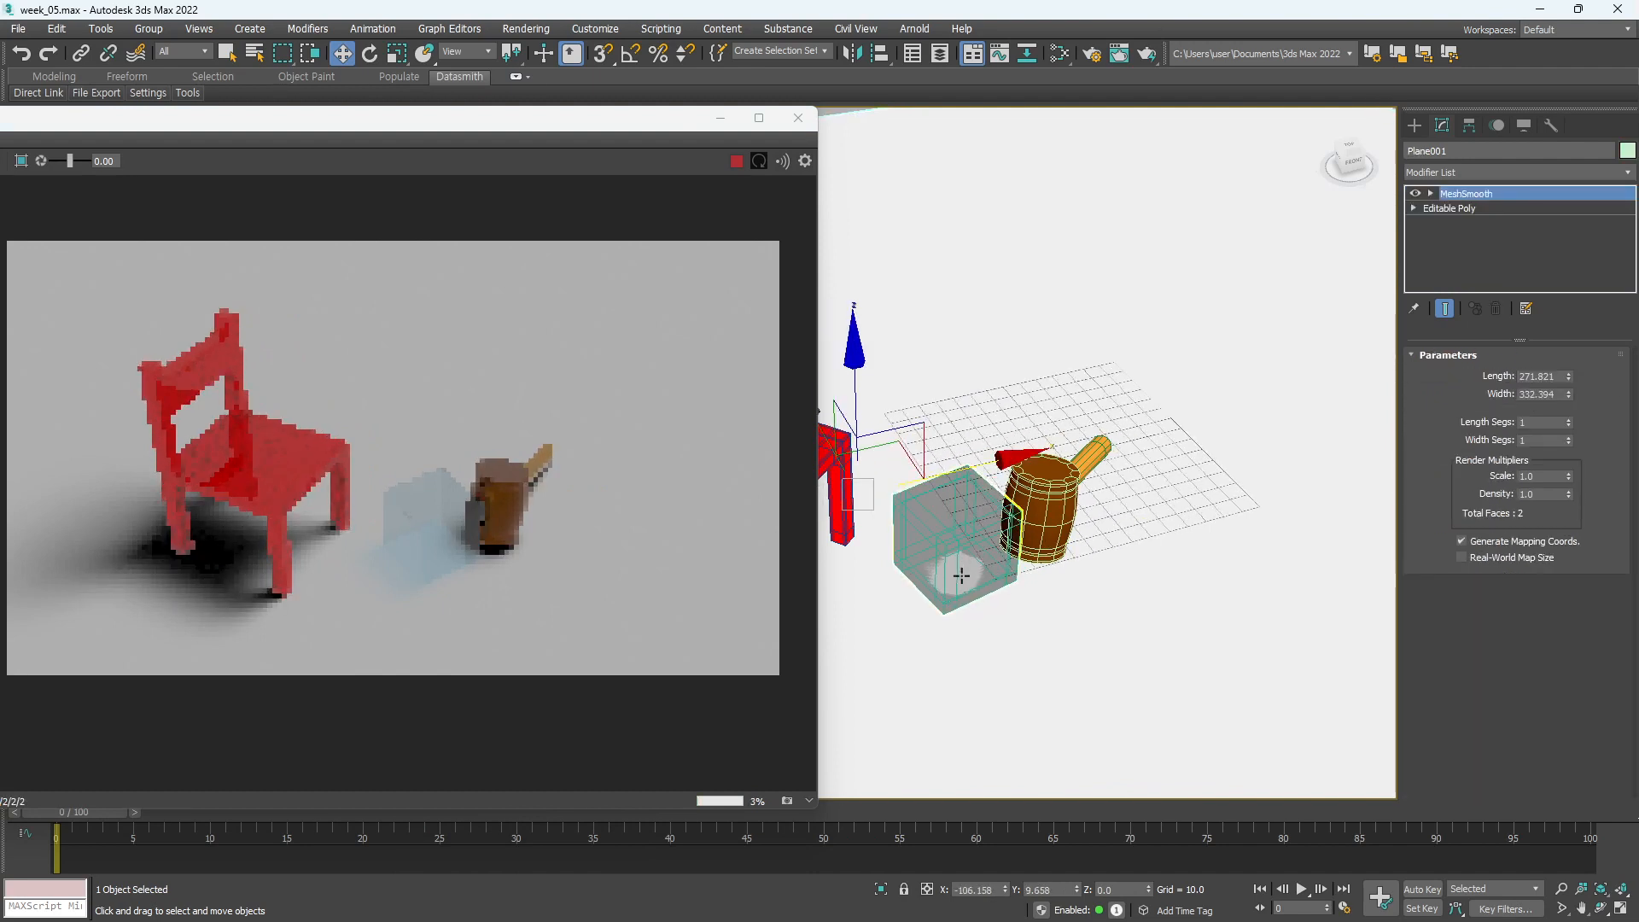